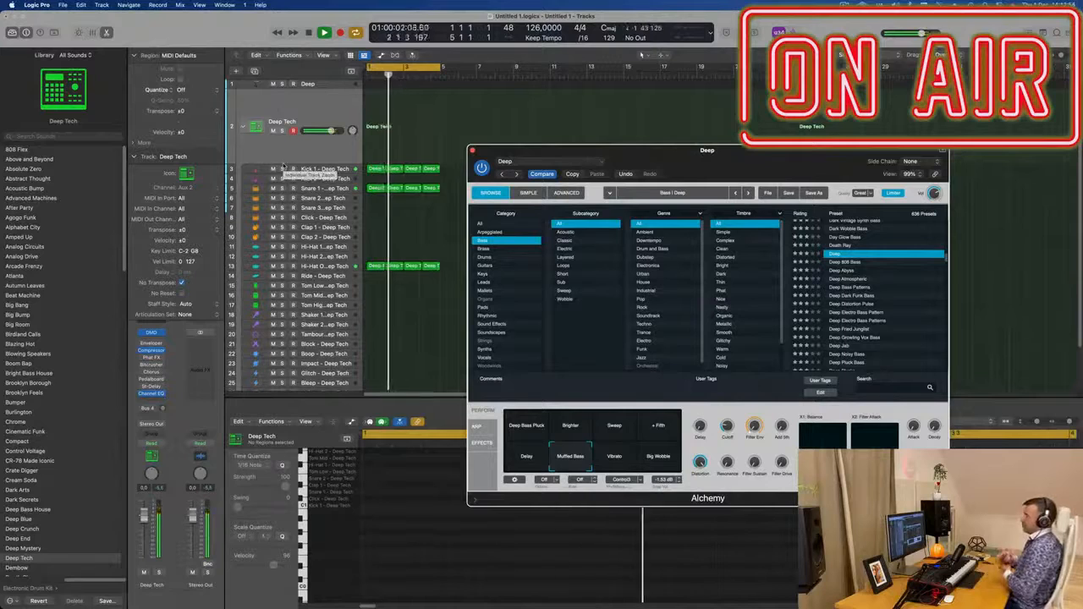
scroll(72, 401, "down", 10)
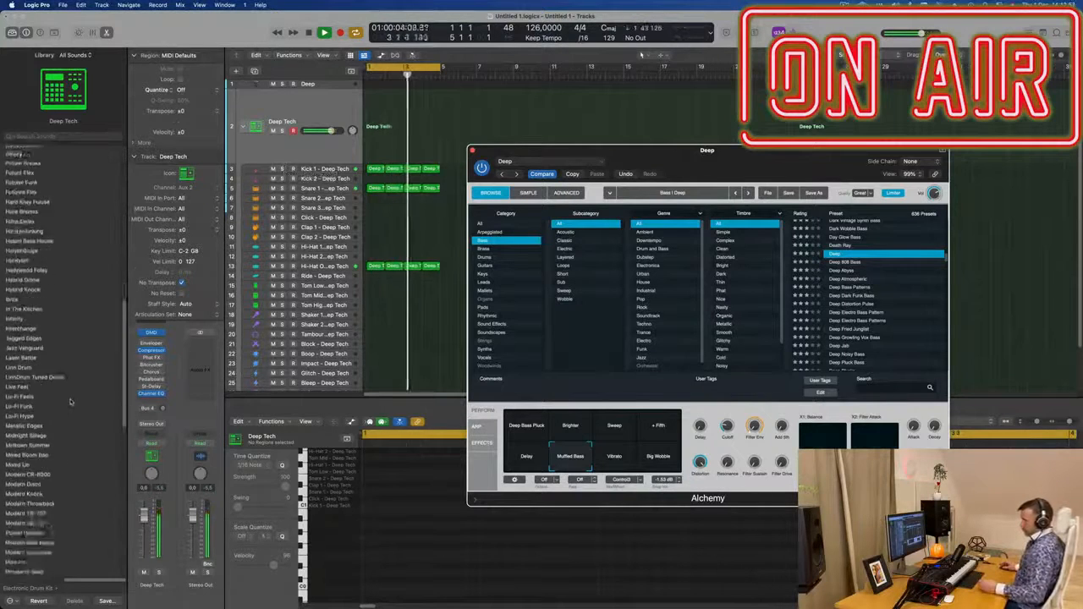
scroll(72, 400, "up", 10)
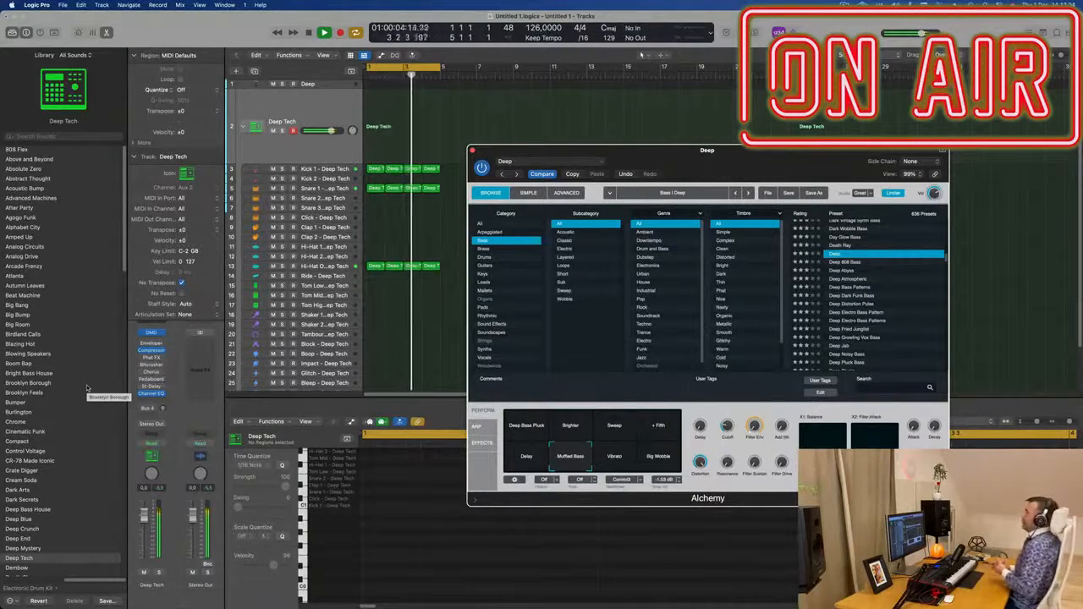
left_click_drag(779, 151, 809, 112)
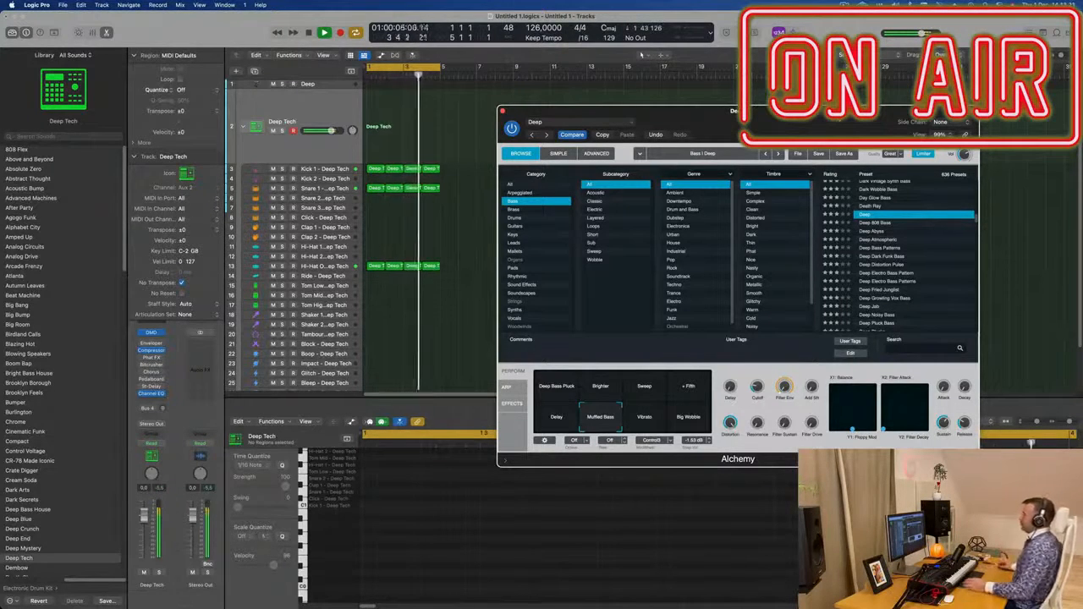
left_click_drag(787, 111, 764, 111)
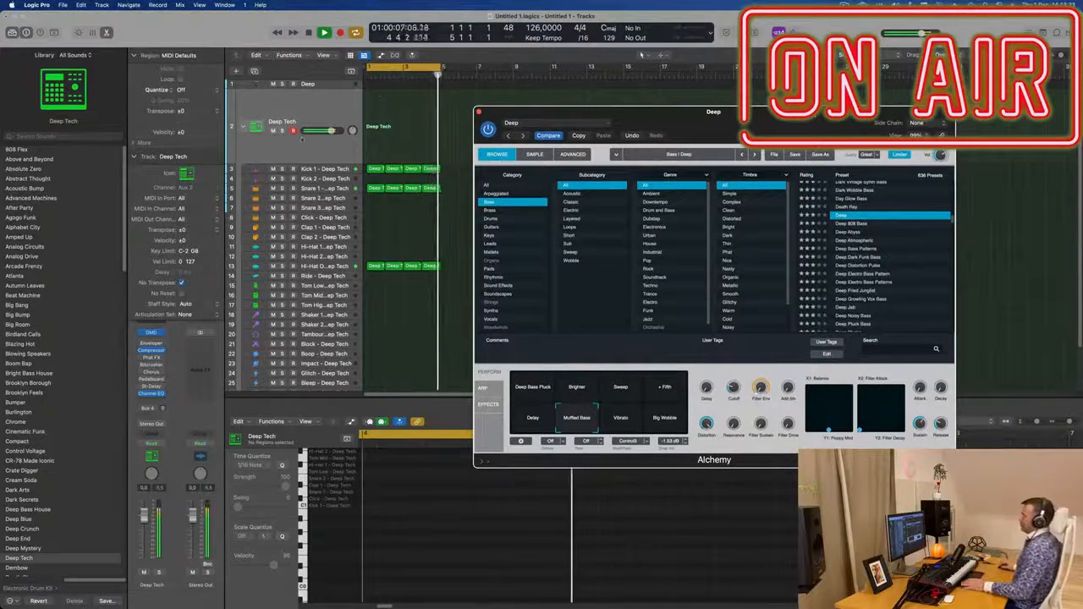
- Copy the bar 1 kick region onto the Deep bass track at bar 1
left_click(329, 85)
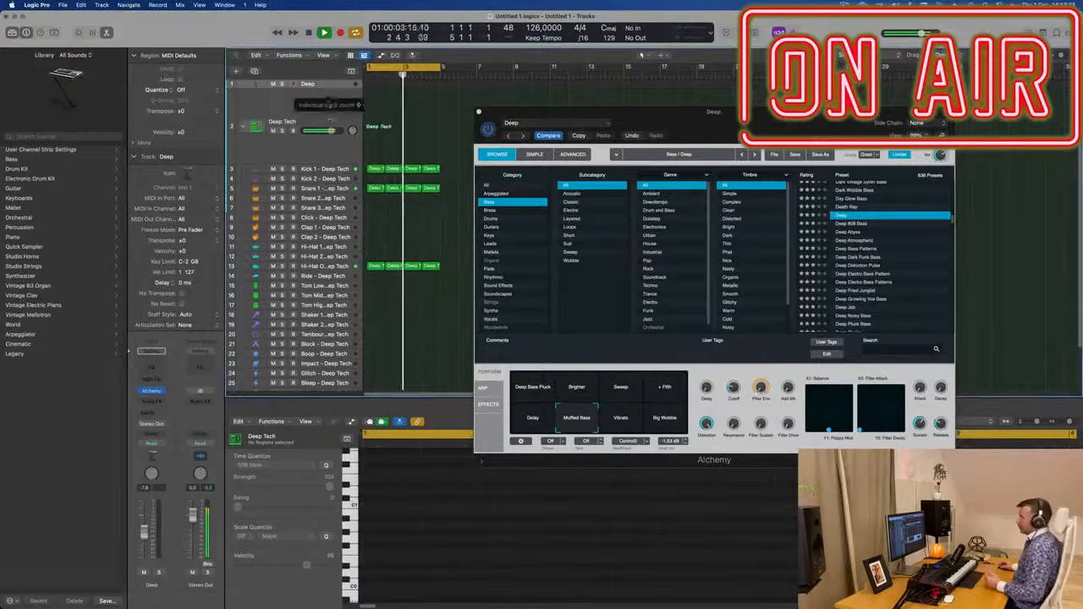
left_click(330, 109)
mouse_move(678, 115)
left_mouse_down()
mouse_move(664, 115)
mouse_move(681, 114)
left_mouse_up()
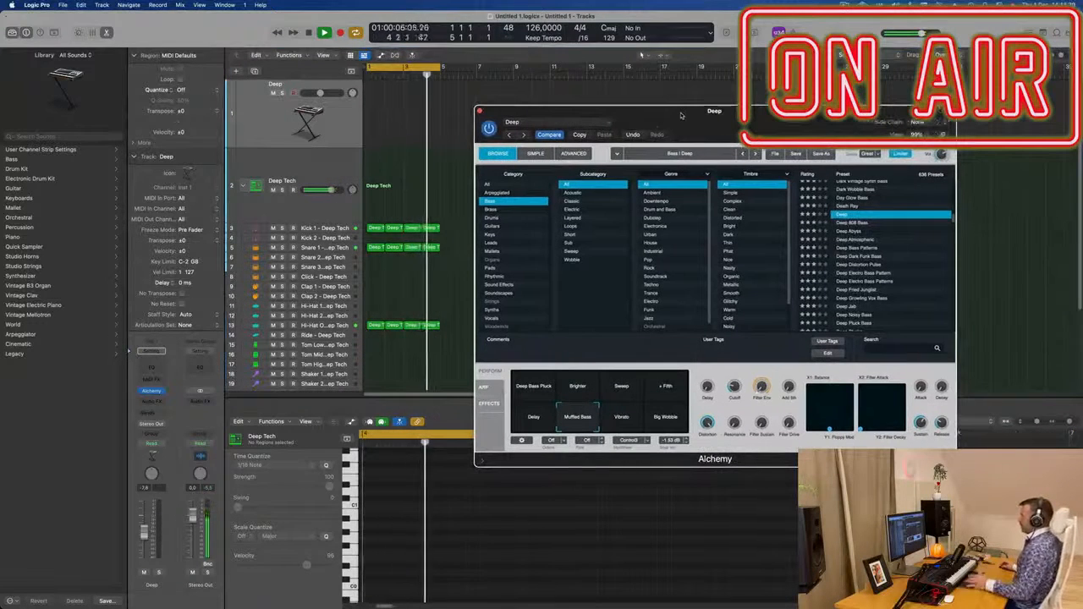
left_click(375, 228)
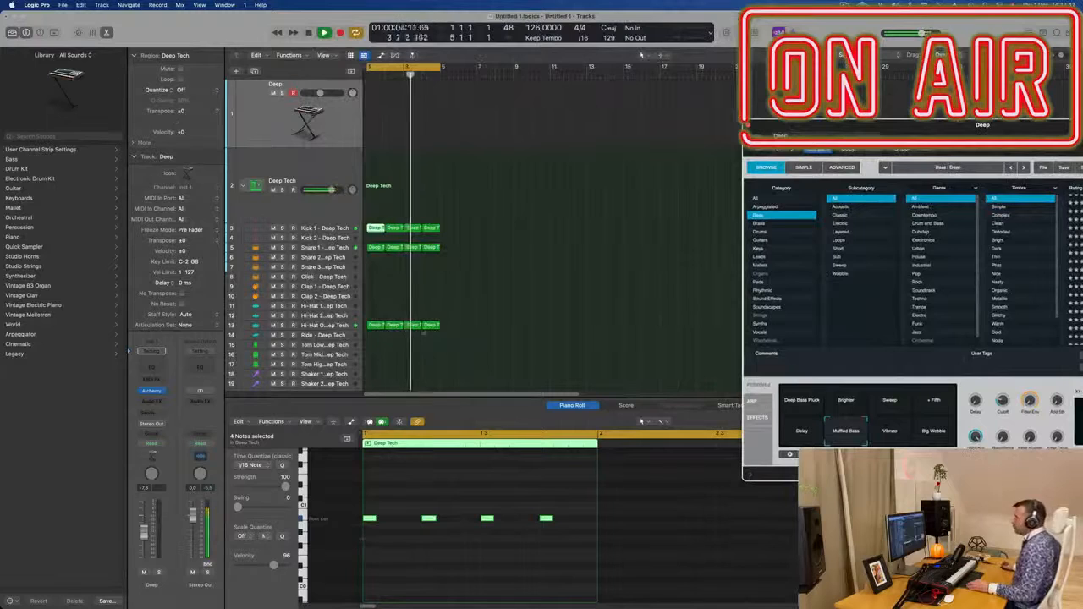
left_click(413, 366)
left_click_drag(375, 230, 375, 119)
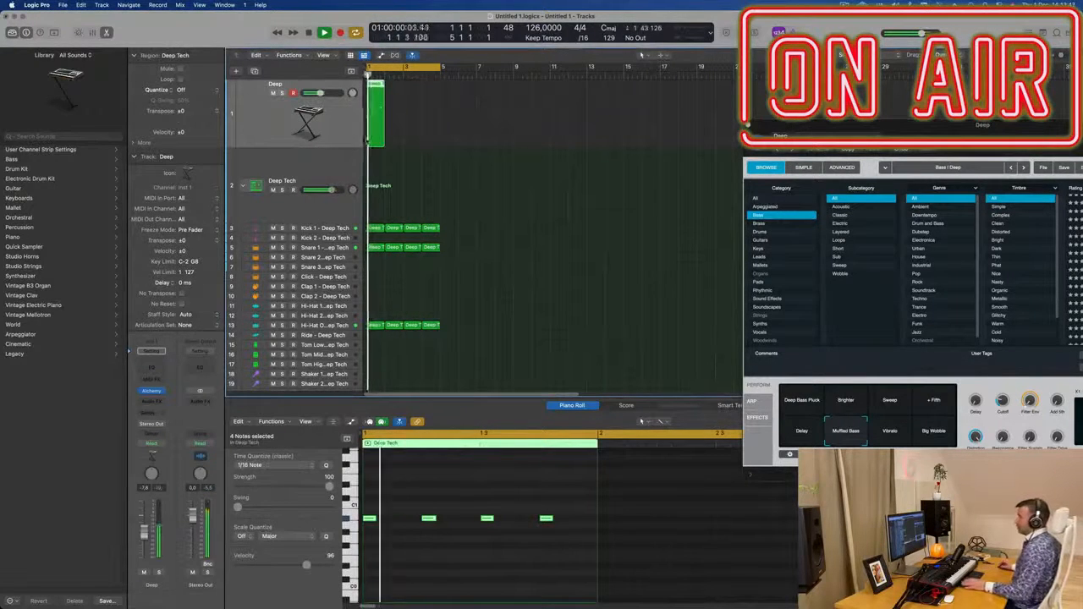
- Show the copied bass region in the Piano Roll and transpose its four notes up one octave
left_click(457, 566)
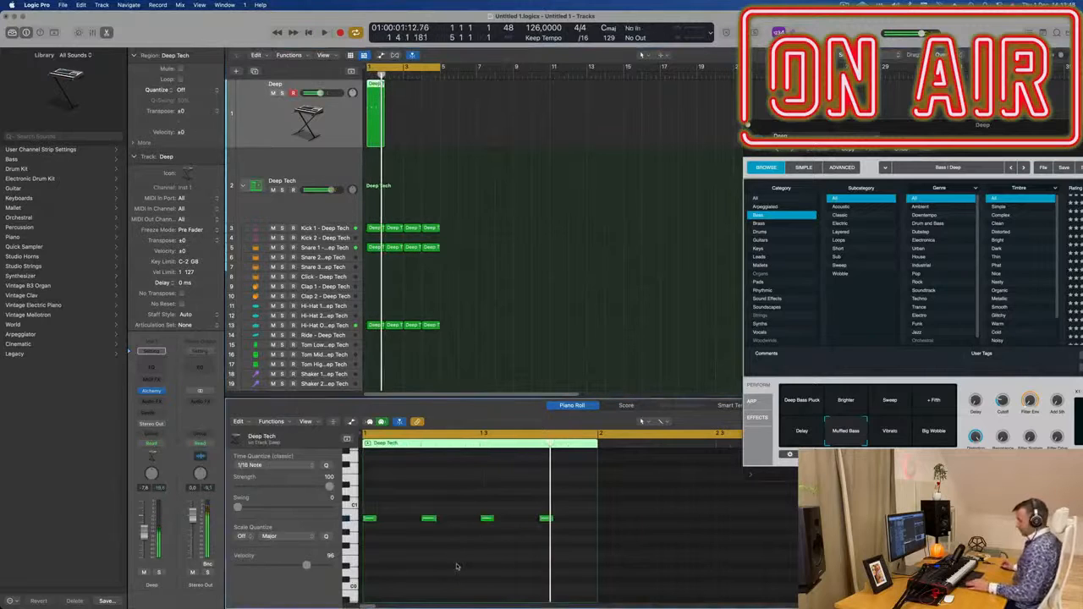
key("space")
scroll(425, 165, "up", 5)
key("space")
left_click(373, 86)
key("p")
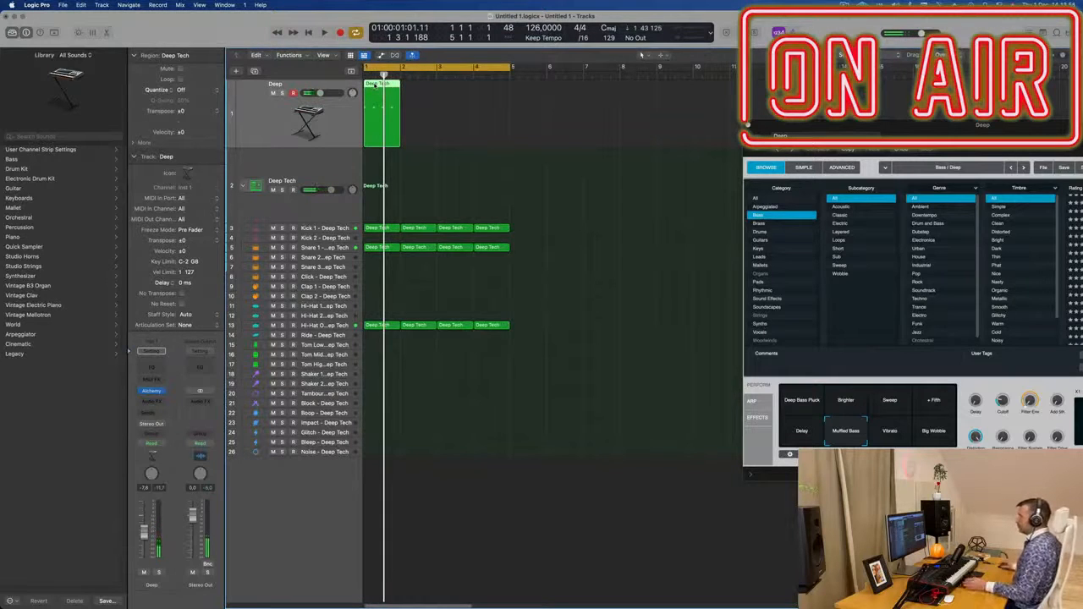
key("p")
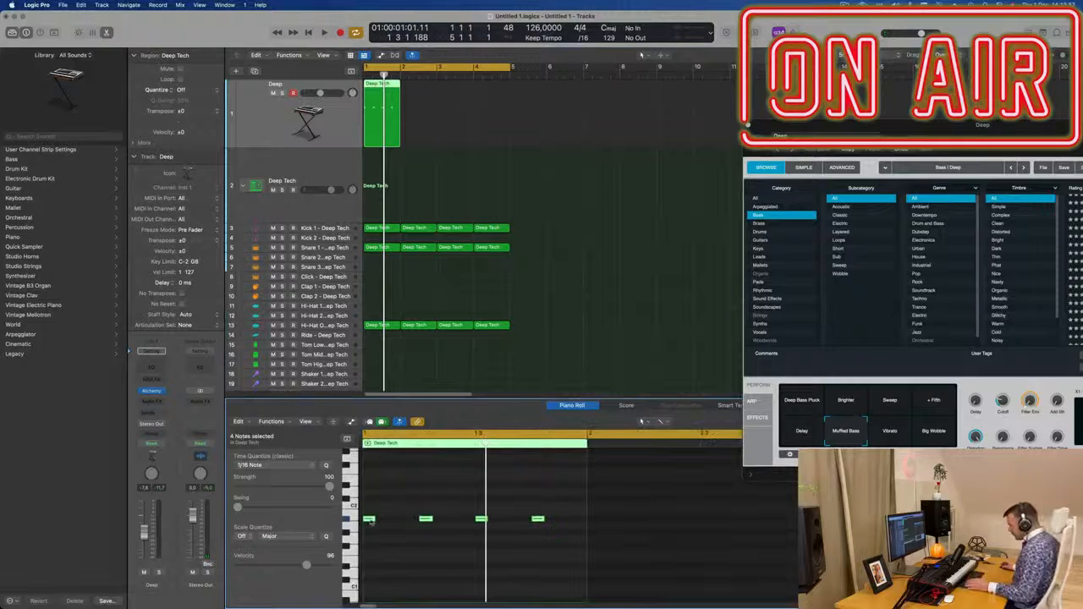
- Copy the four bass notes onto the third and fourth sixteenths of each beat and play the pattern back
left_click_drag(382, 522, 412, 523)
key("space")
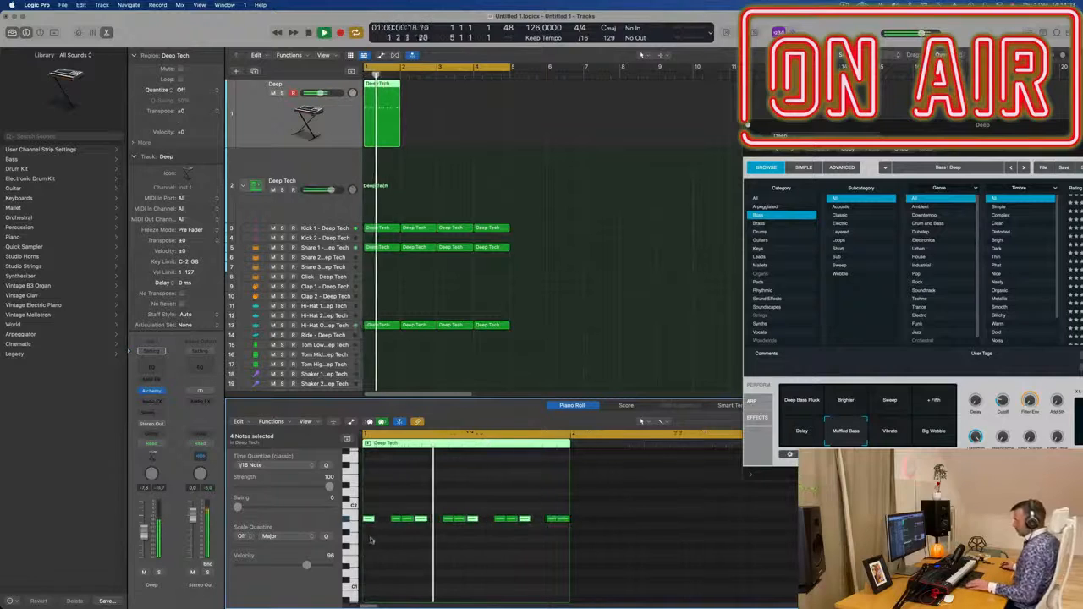
key("space")
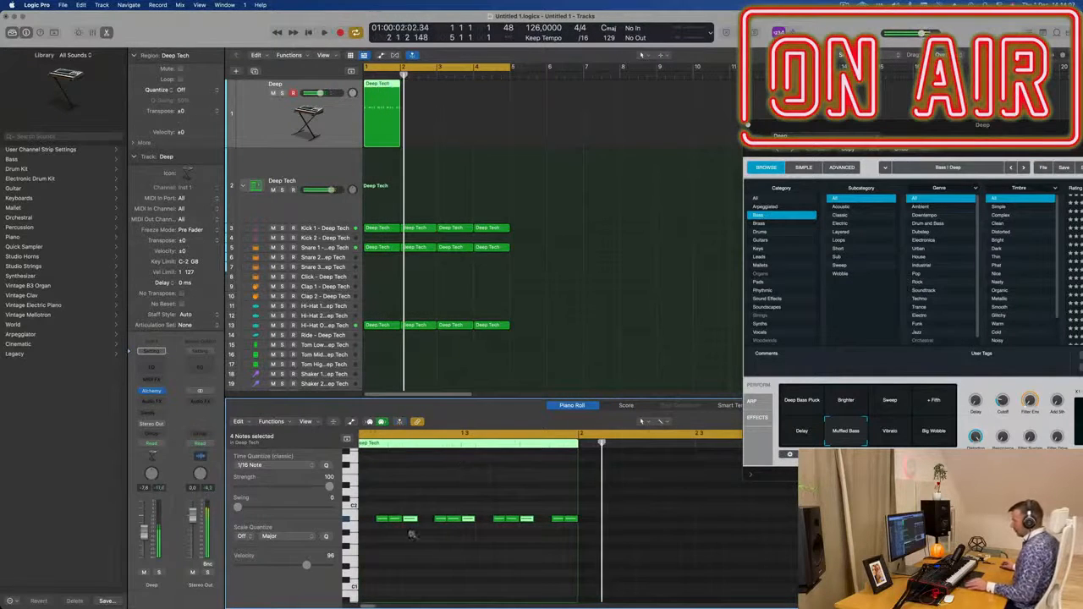
- Delete the four downbeat notes from the bass region and shorten the remaining eight notes
key("super+Right")
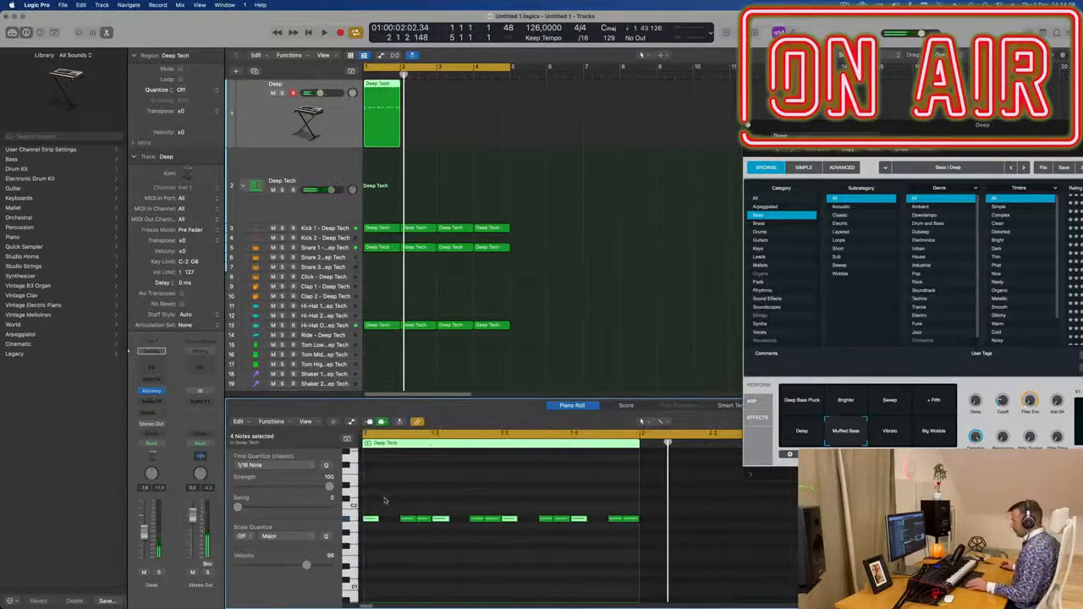
left_click_drag(392, 506, 640, 547)
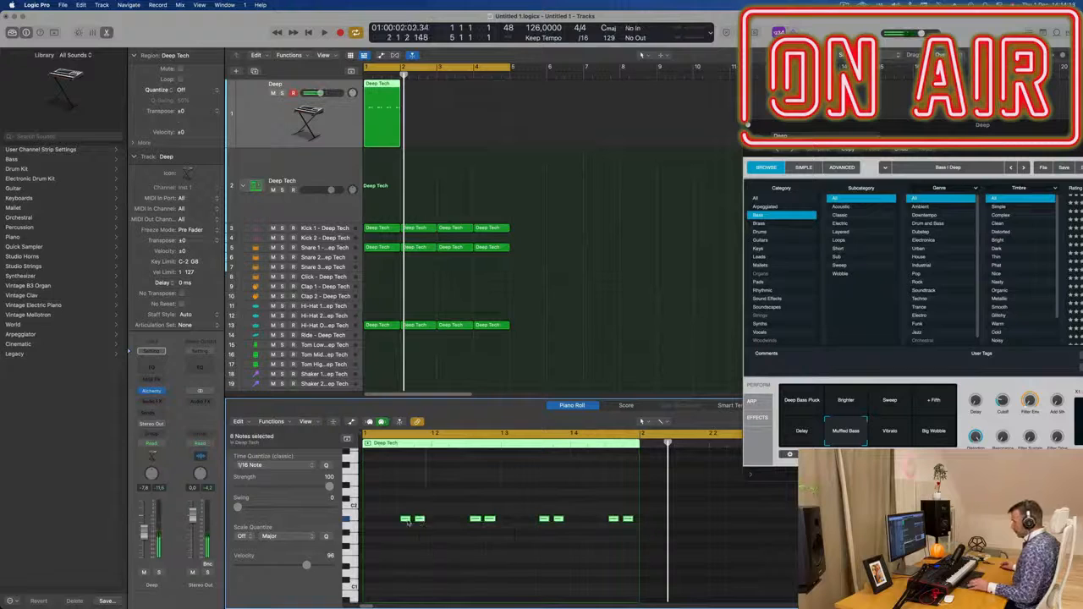
- Add a copied bass note on the second sixteenth of beat 1 and of beat 2
left_click_drag(395, 524, 368, 524)
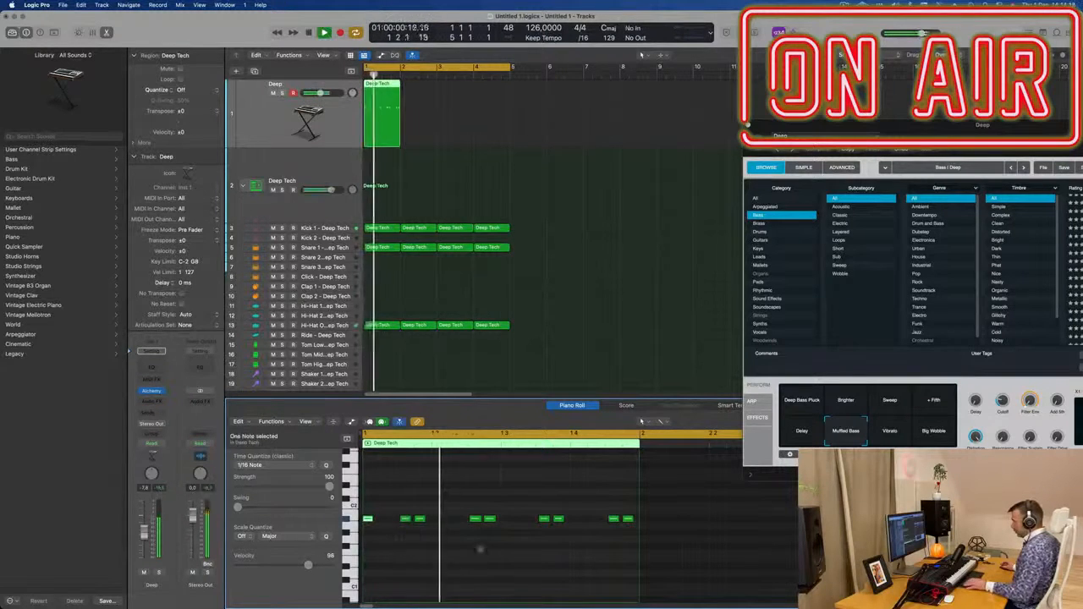
left_click_drag(476, 523, 457, 524)
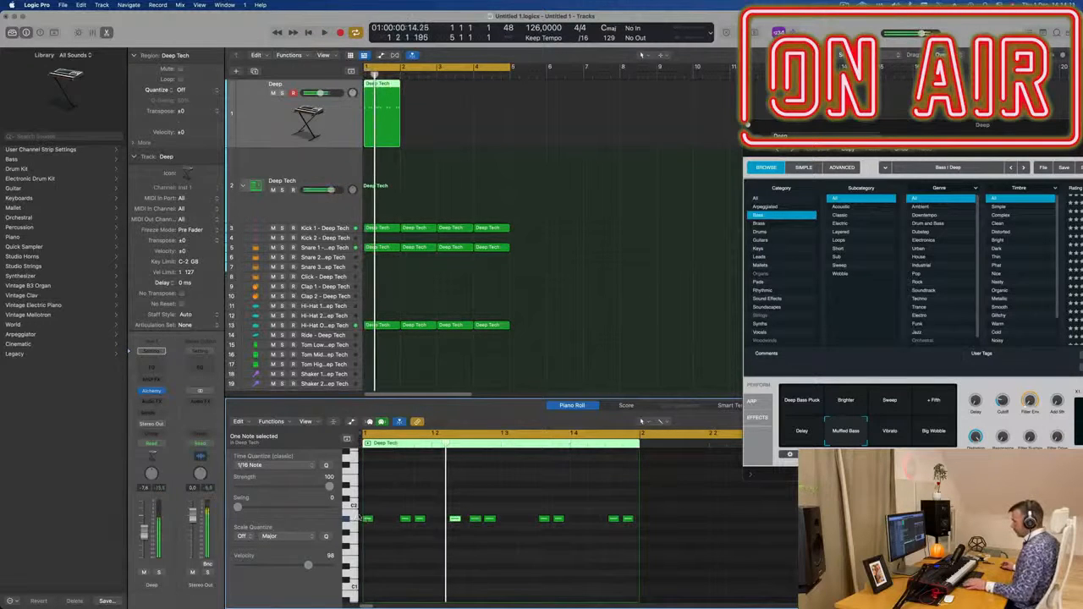
left_click_drag(368, 518, 382, 523)
- Replace the notes on beats 3 and 4 with a copy of the six notes from beats 1 and 2
left_click_drag(540, 503, 631, 540)
key("Delete")
left_click_drag(381, 531, 384, 525)
left_click_drag(454, 528, 524, 526)
- Start playback and repeat the one-bar bass region three times to fill bars 2 to 4
key("space")
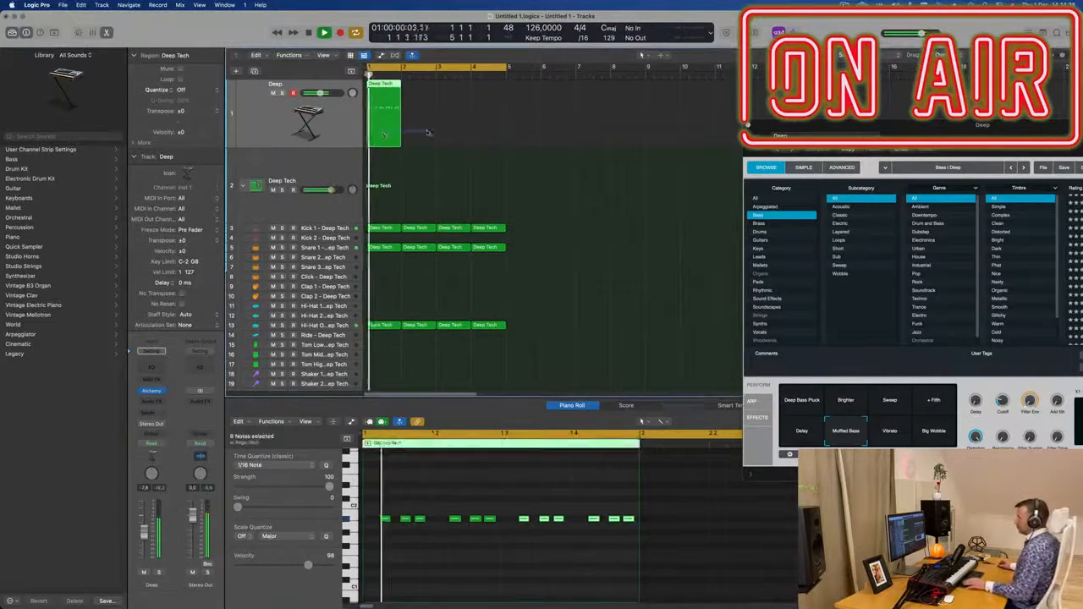
key("super+r")
key("super+r")
key("super+r")
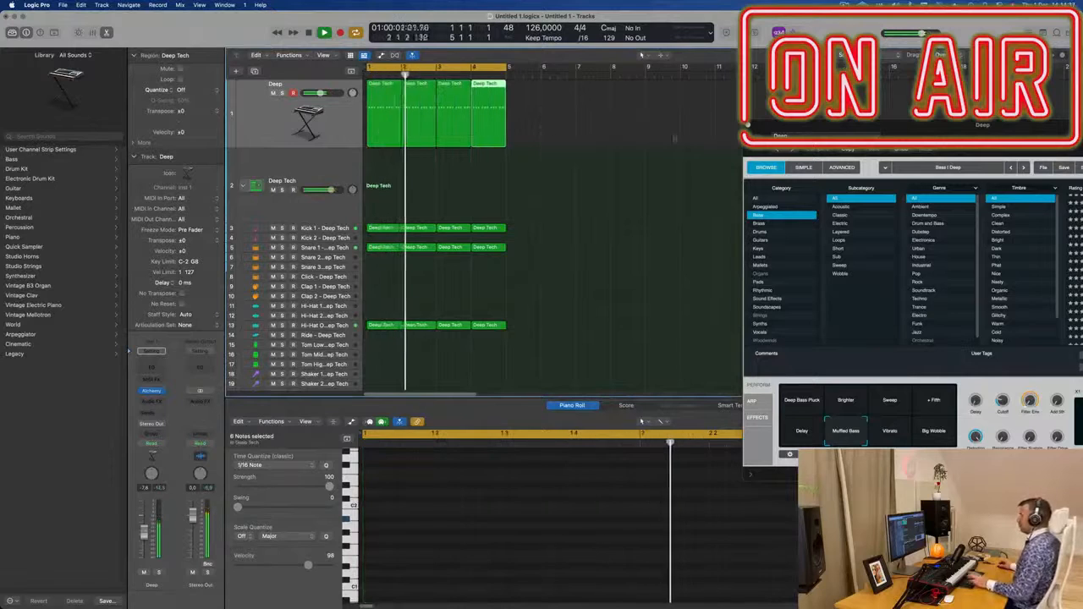
- Switch the Alchemy bass sound to the Deep Bass Pluck snapshot and move the plug-in window clear of the regions
left_click_drag(933, 135, 564, 209)
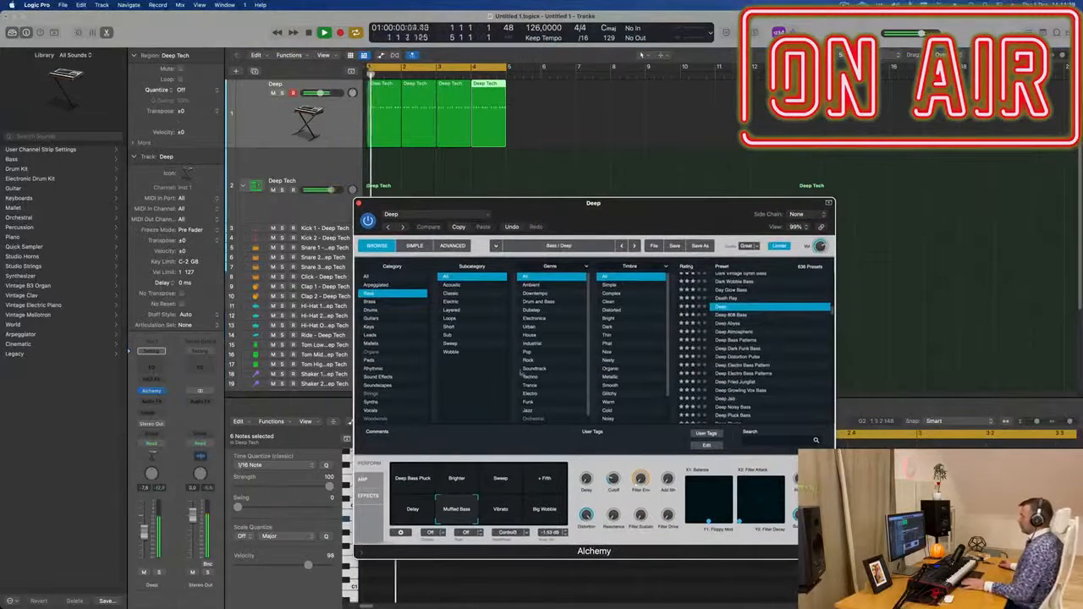
left_click(419, 486)
left_click_drag(574, 211, 624, 202)
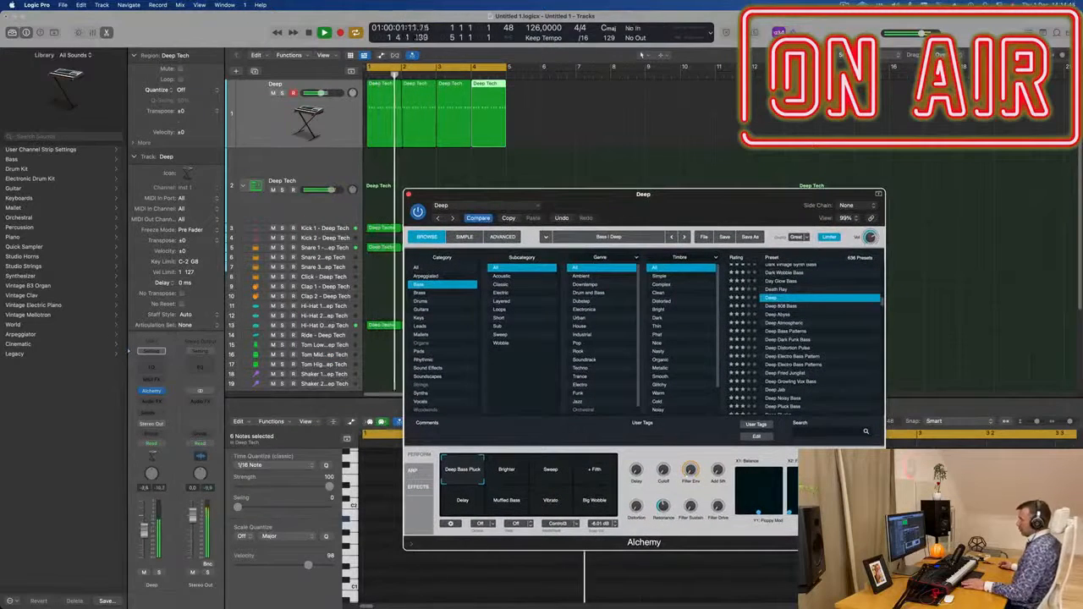
left_click_drag(712, 214, 686, 224)
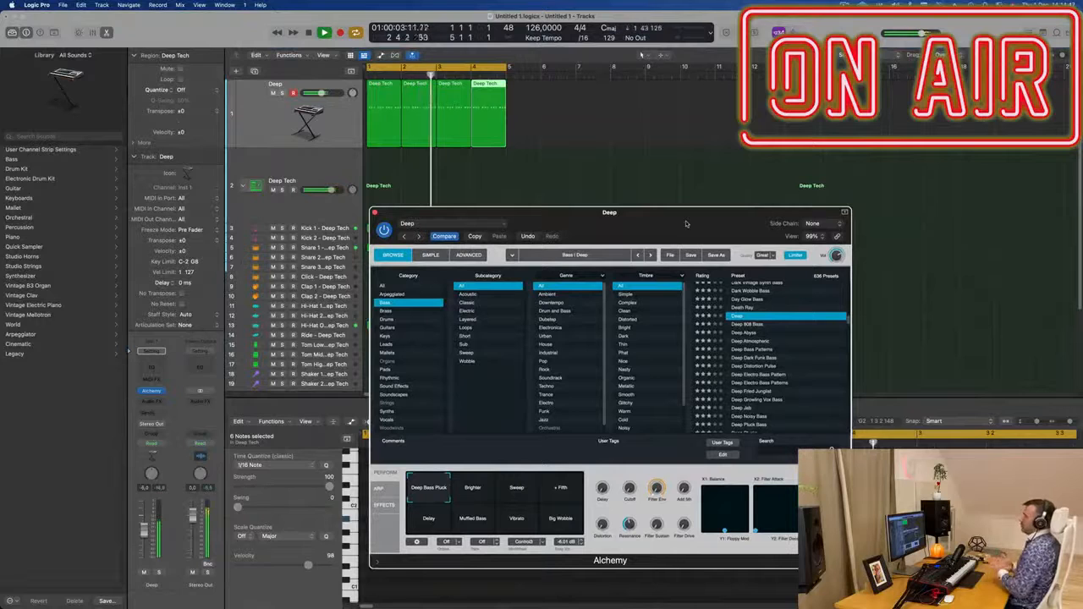
left_click_drag(686, 224, 706, 155)
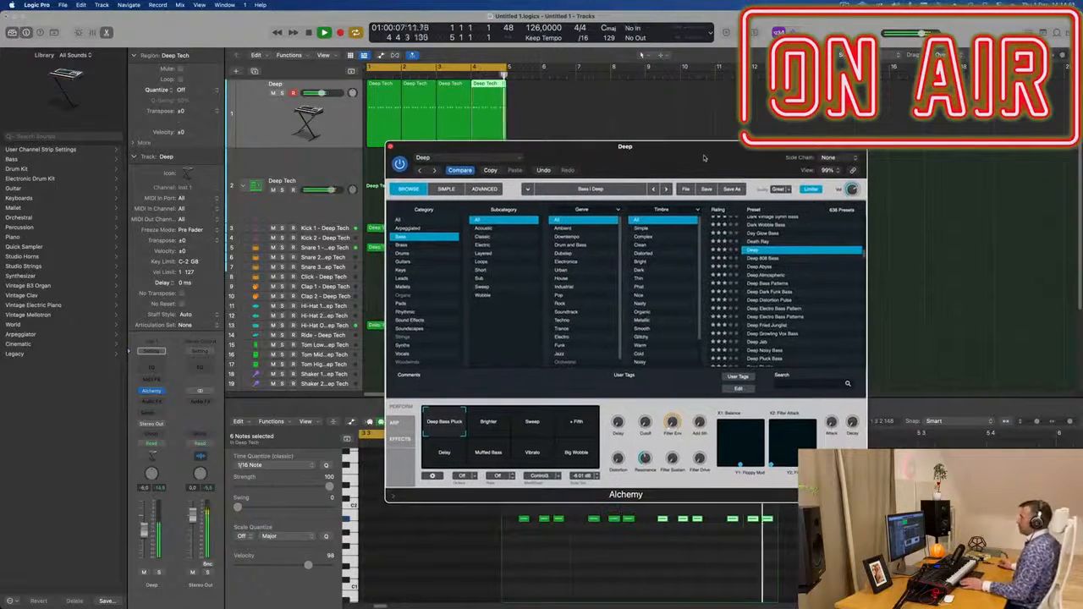
left_click_drag(552, 148, 742, 130)
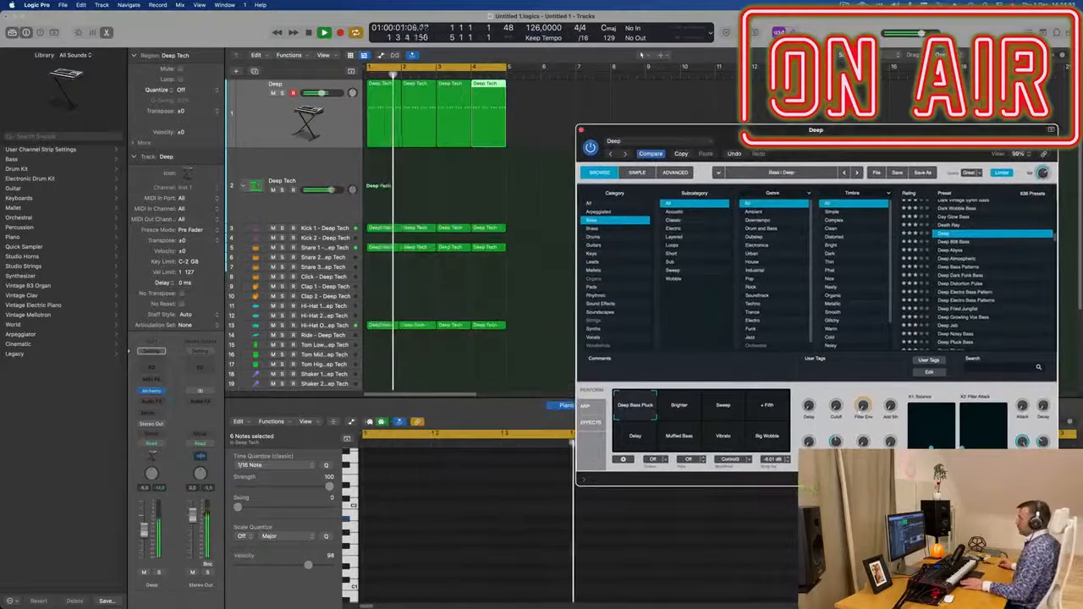
- Stop playback and select only the first bass region so its notes show in the Piano Roll
left_click_drag(565, 116, 382, 129)
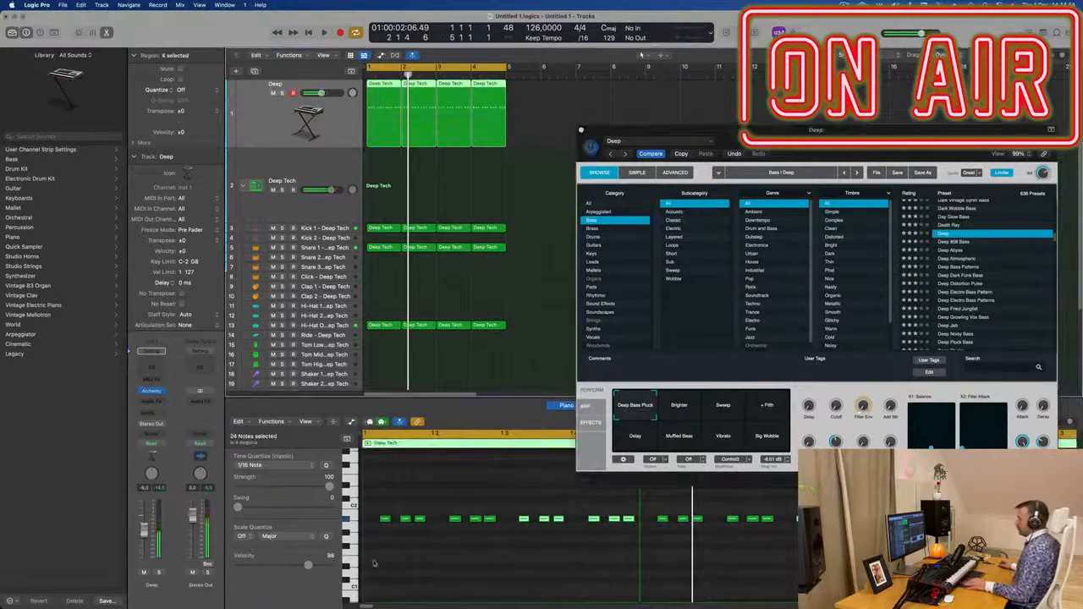
scroll(408, 559, "up", 4)
scroll(423, 554, "left", 6)
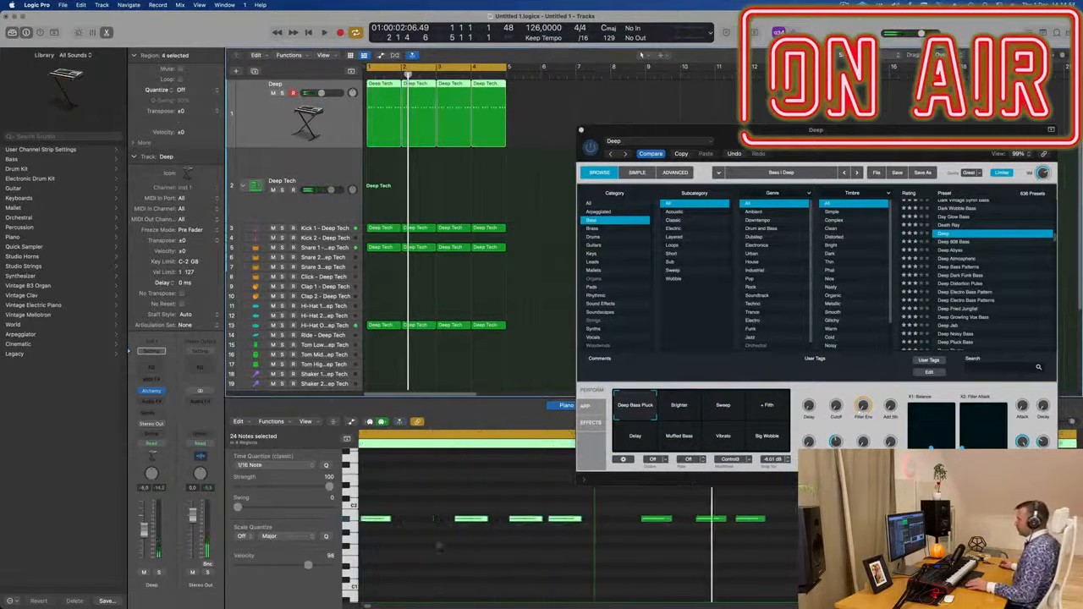
left_click(373, 96)
scroll(427, 512, "down", 4)
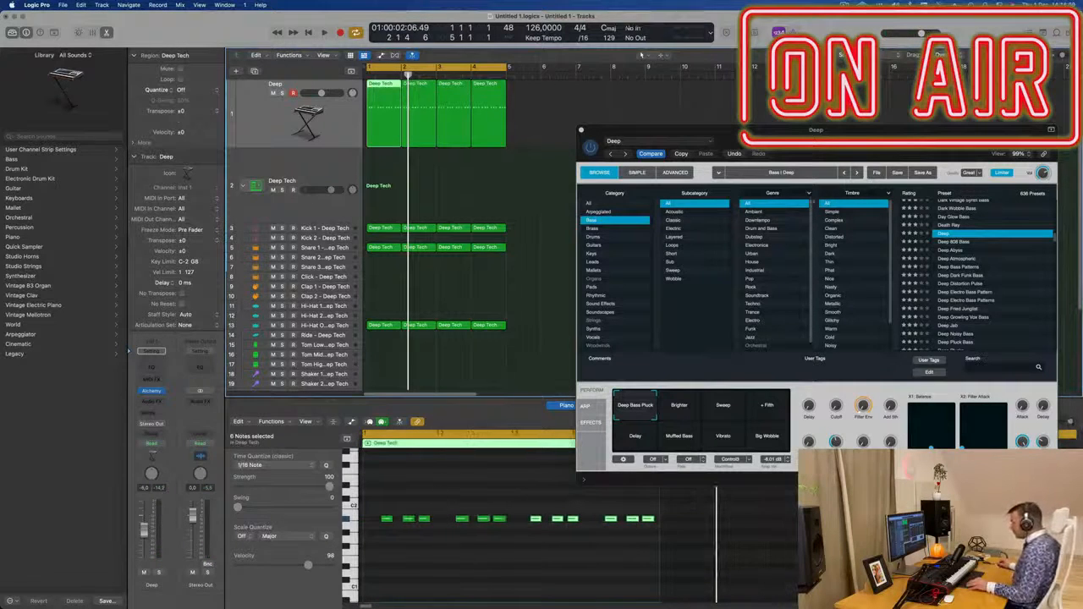
- Move the Alchemy window clear of the Piano Roll and set the Piano Roll snap value to 1/16
left_click_drag(865, 126, 823, 66)
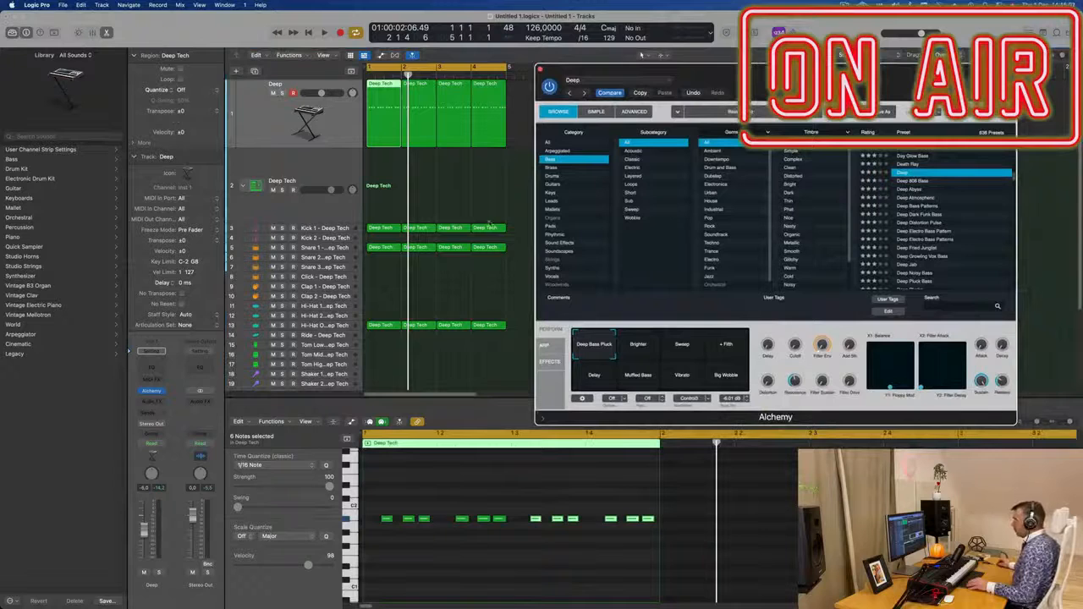
scroll(402, 495, "up", 4)
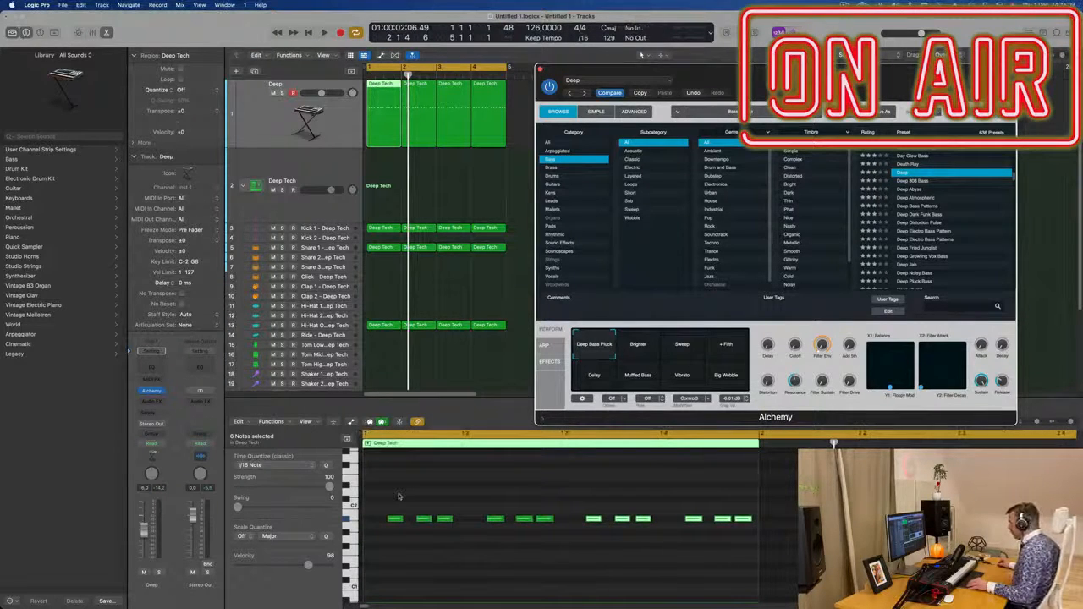
left_click_drag(824, 66, 766, 23)
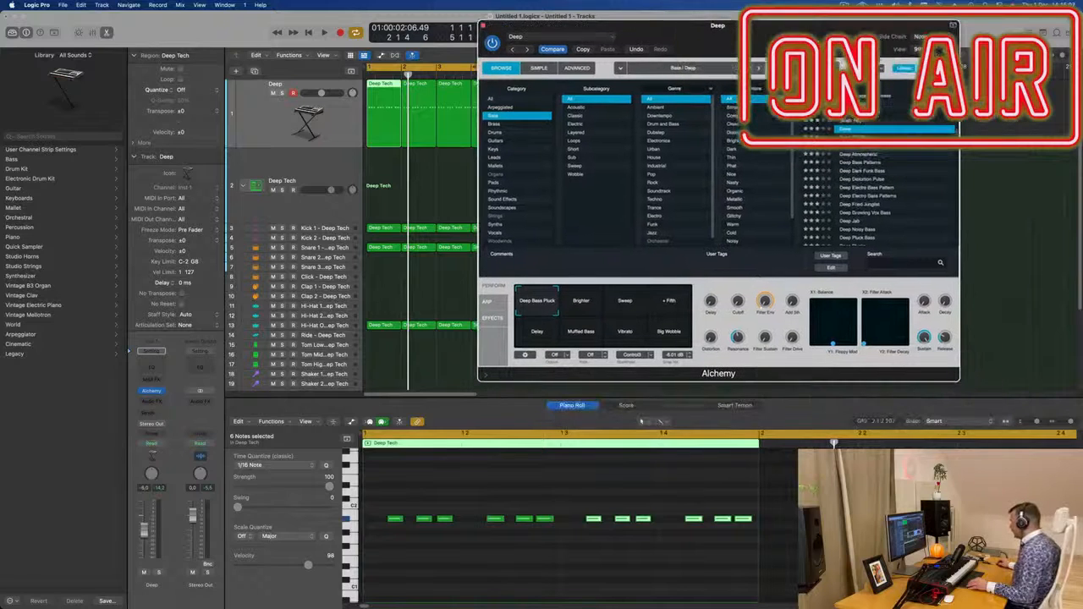
left_click(969, 425)
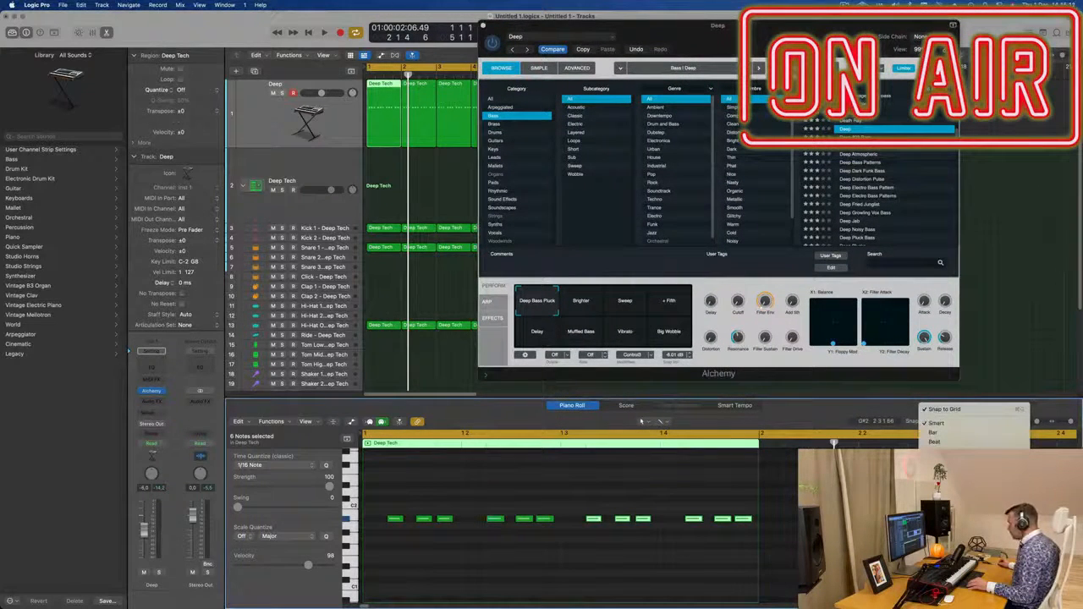
left_click(936, 489)
- Try a 1/32 snap value in the Piano Roll and switch back to 1/16
left_click(971, 422)
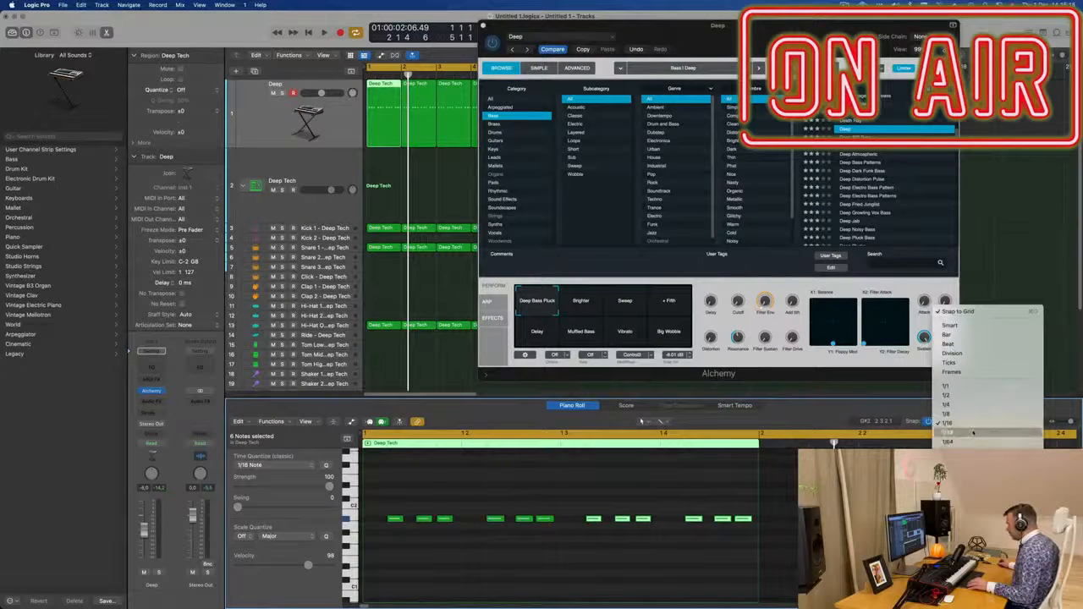
left_click(971, 433)
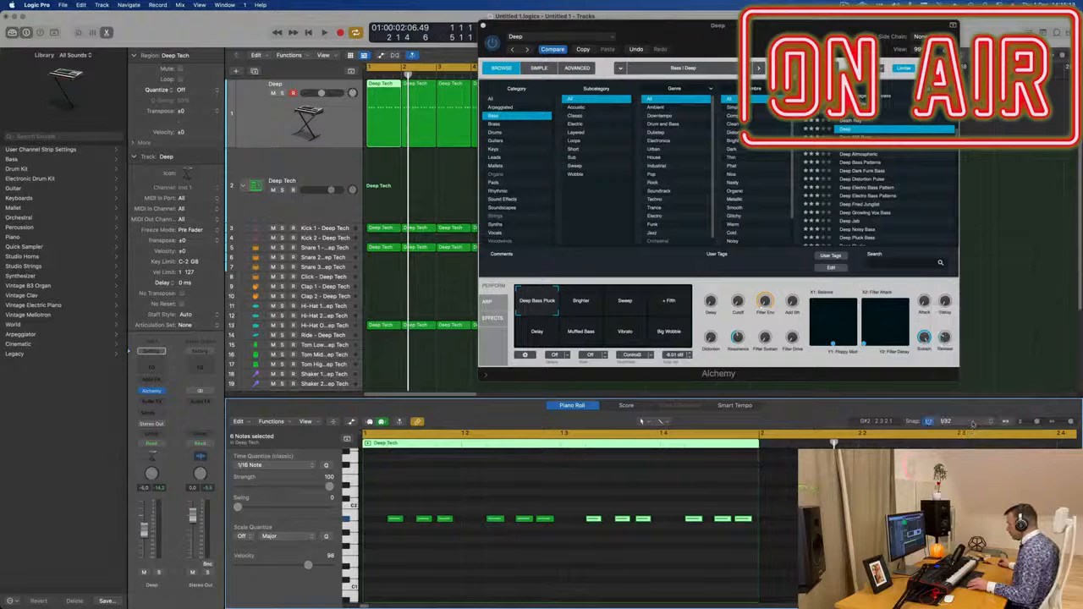
left_click(973, 422)
left_click(965, 411)
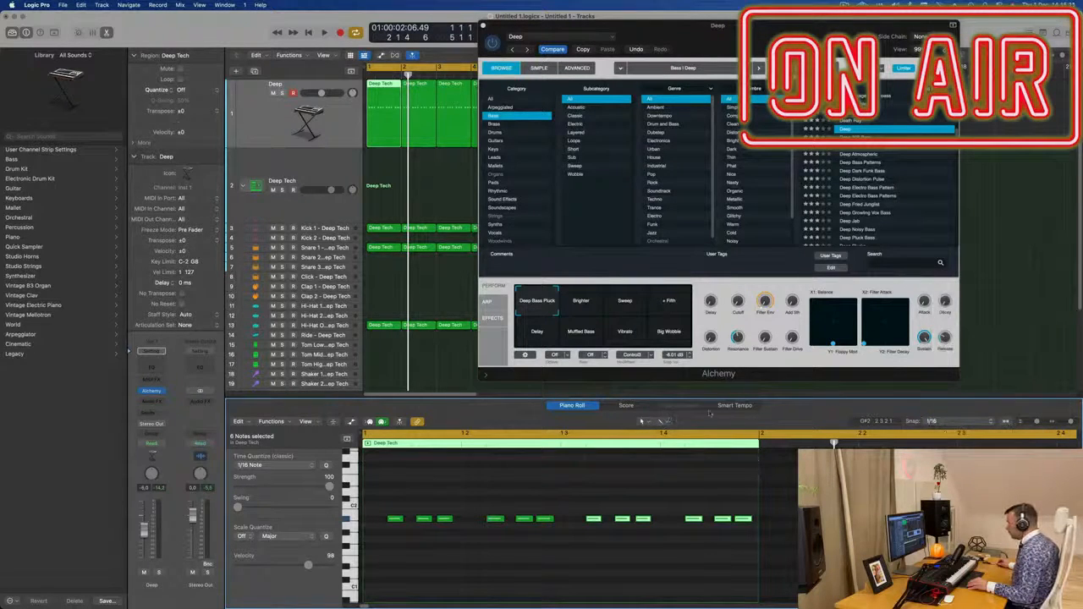
- Select the three bass notes of the first beat and set the Piano Roll snap value to Smart
scroll(433, 548, "right", 5)
scroll(446, 546, "left", 5)
scroll(447, 546, "up", 3)
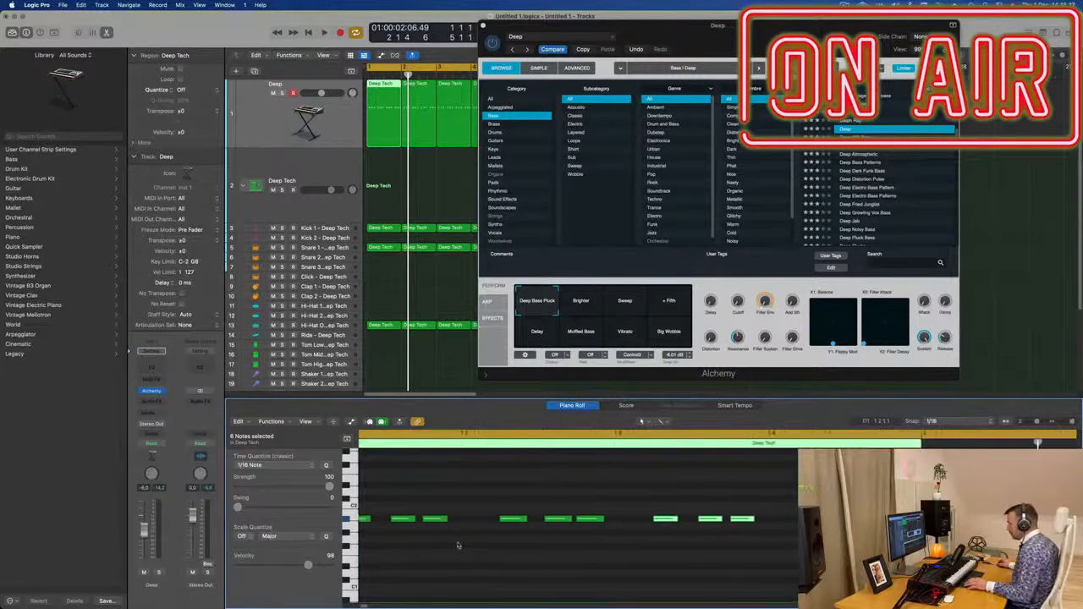
left_click(415, 519)
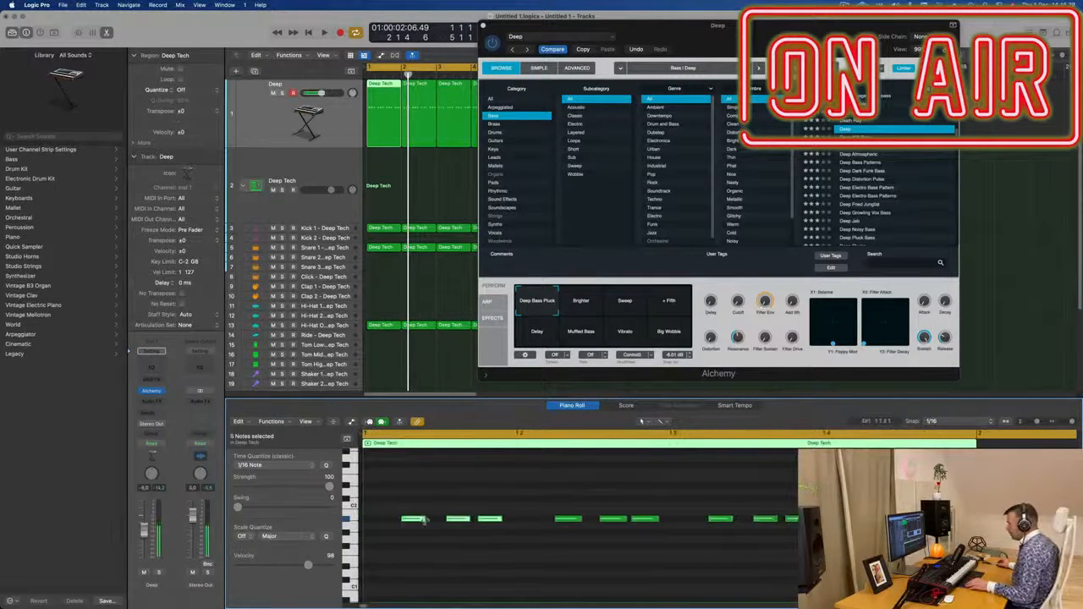
left_click_drag(424, 523, 453, 520)
left_click(931, 421)
left_click(947, 325)
- Try placing copies of the first beat's three bass notes slightly after the originals and audition the pattern several times
mouse_move(437, 518)
left_mouse_down()
mouse_move(424, 524)
mouse_move(434, 529)
left_mouse_up()
key("space")
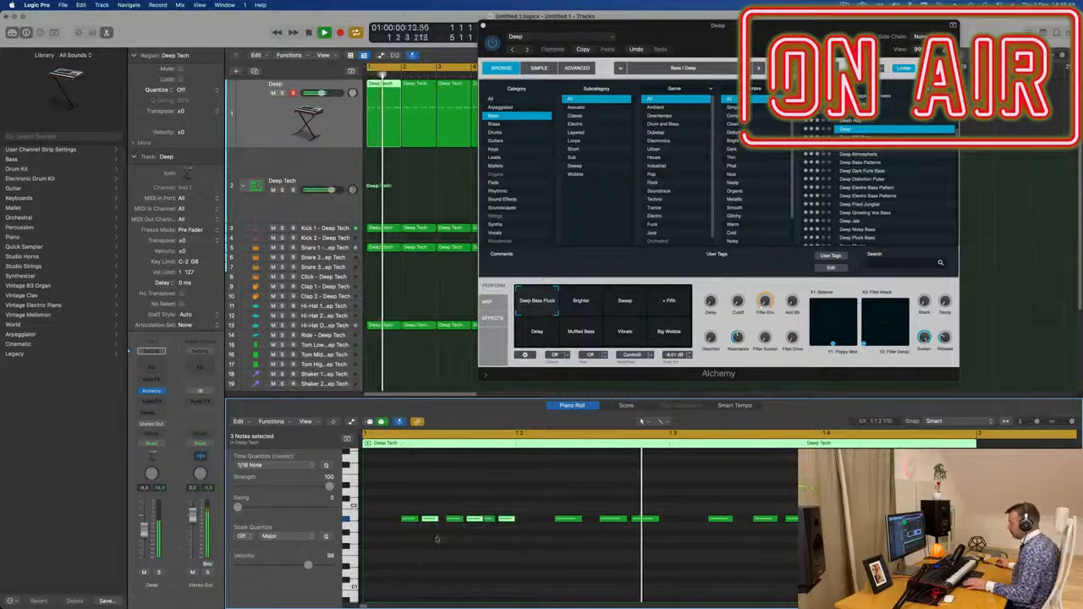
key("space")
key("space")
key("space")
key("space")
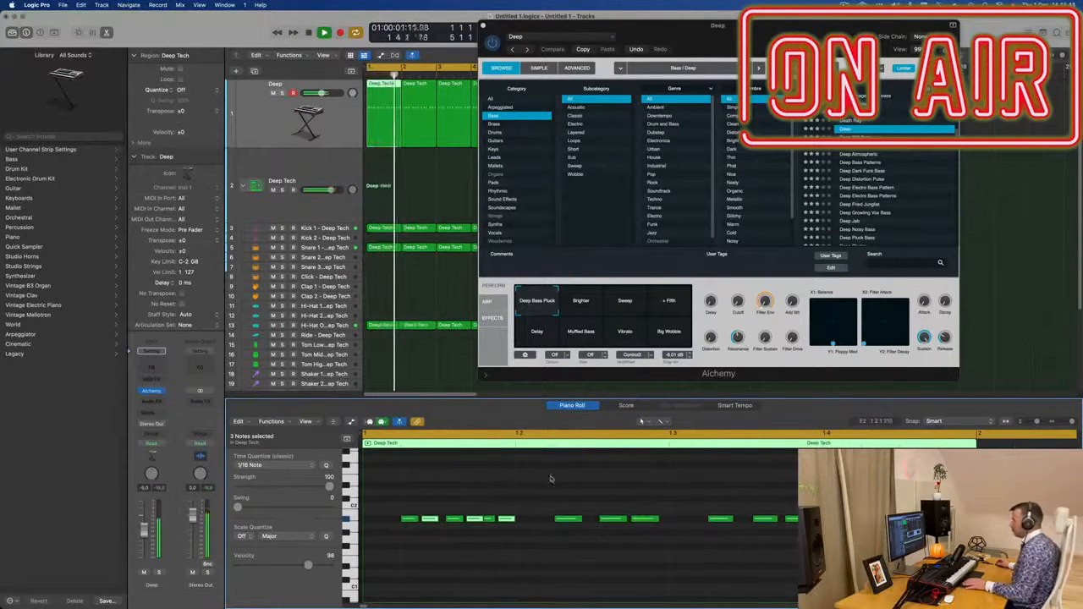
key("space")
key("space")
key("space")
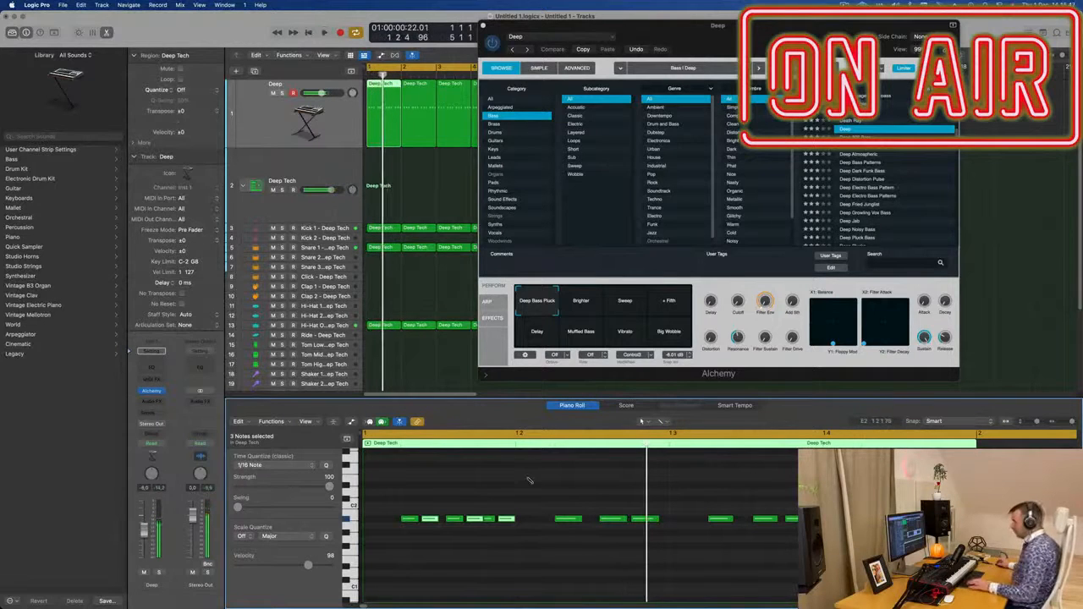
key("space")
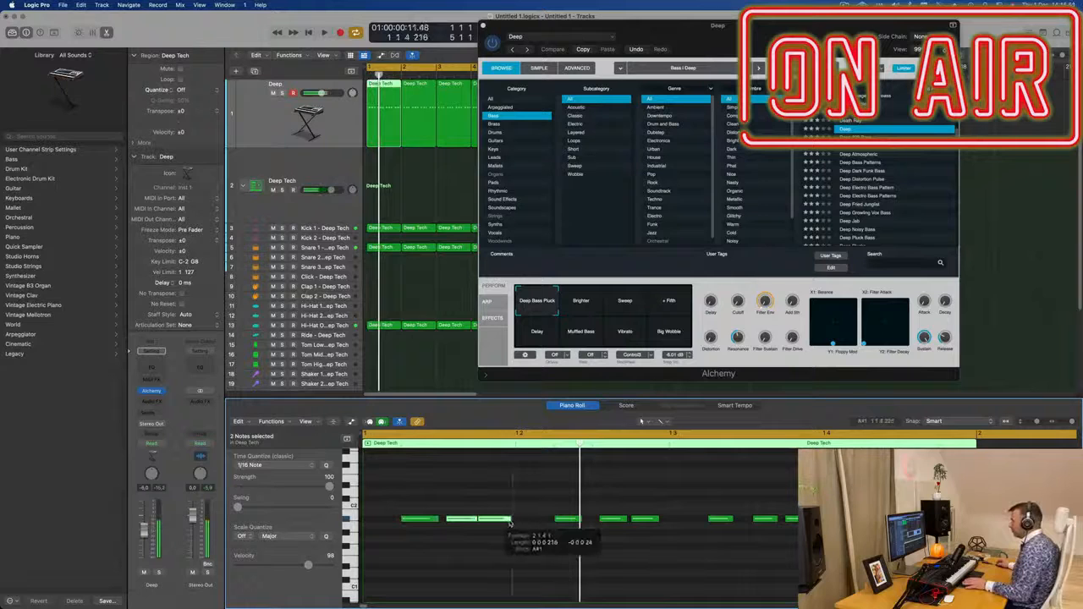
- Lengthen the last bass note of the first beat and of the second beat
left_click_drag(505, 524, 508, 528)
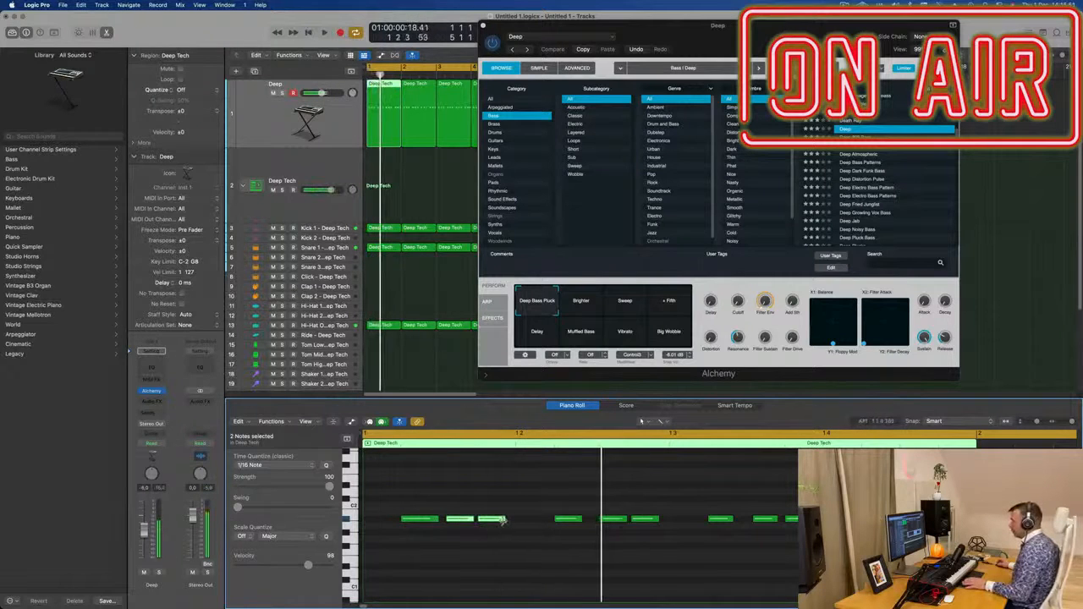
left_click_drag(504, 520, 533, 520)
key("space")
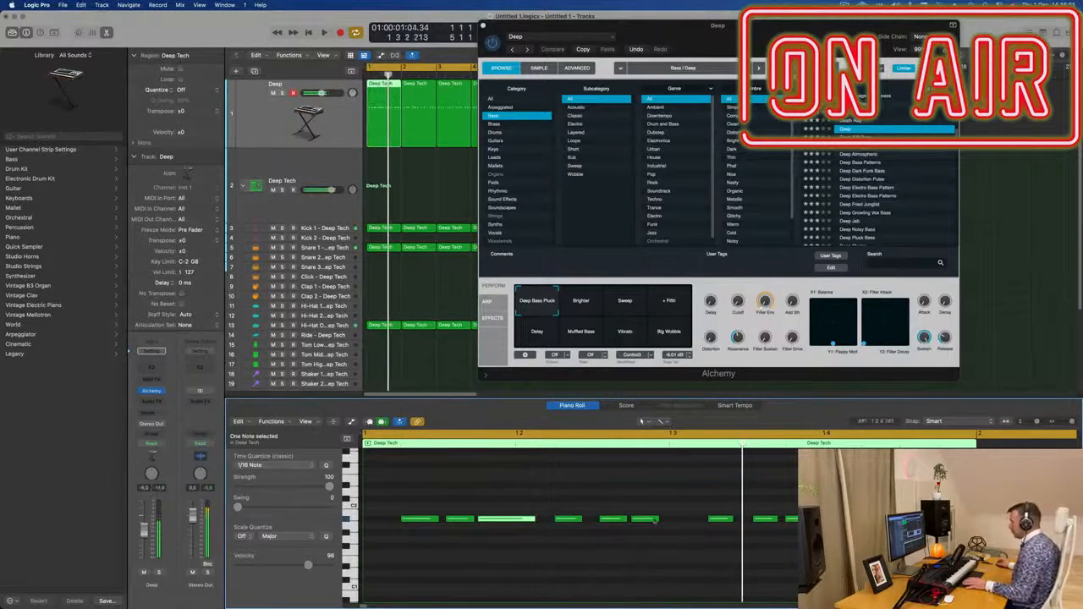
left_click_drag(660, 520, 684, 522)
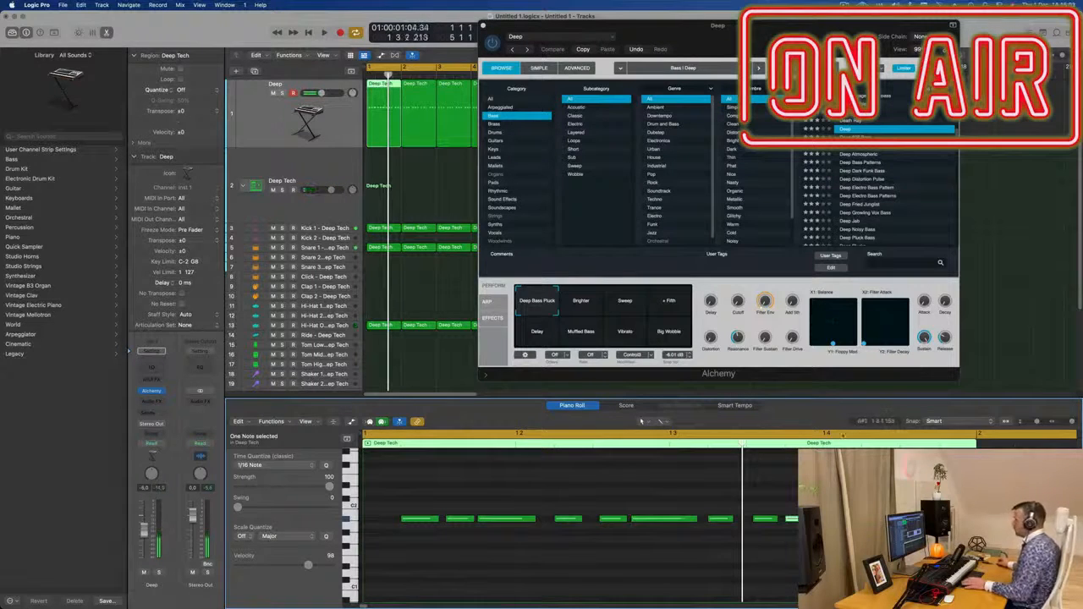
- Move the Alchemy window, audition the Muffled Bass, Vibrato and Big Wobble snapshots during playback, and return to Deep Bass Pluck
left_click_drag(709, 30, 658, 75)
key("space")
key("space")
key("space")
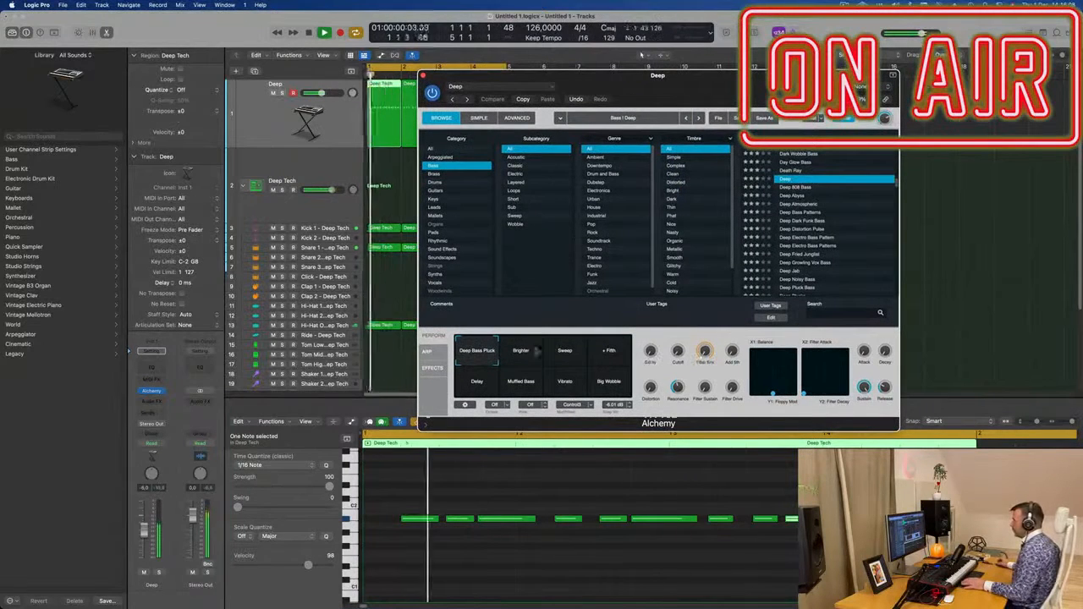
left_click(522, 383)
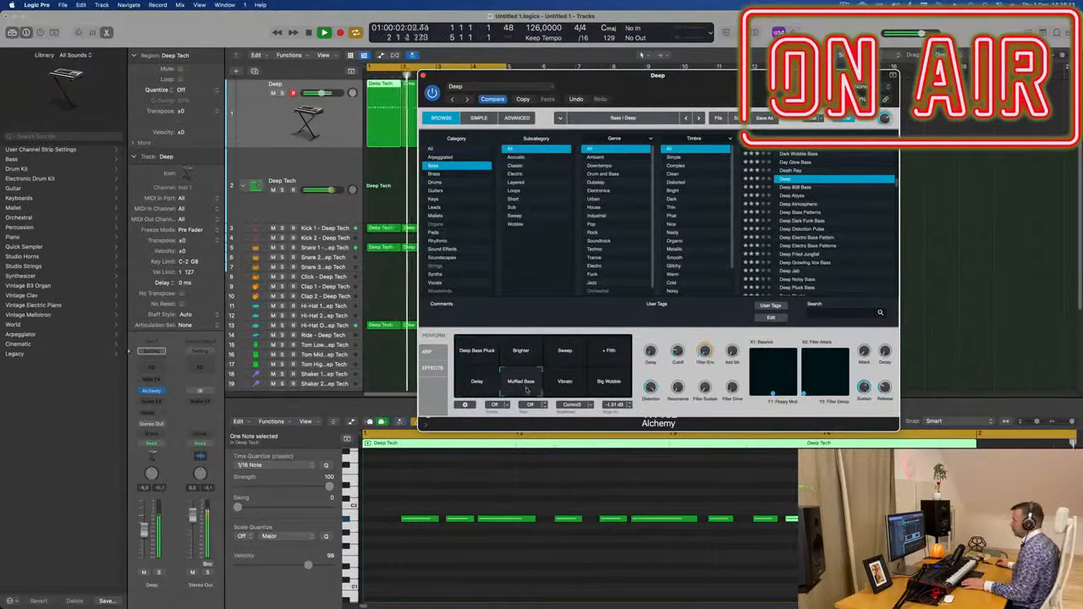
left_click(569, 389)
left_click(611, 389)
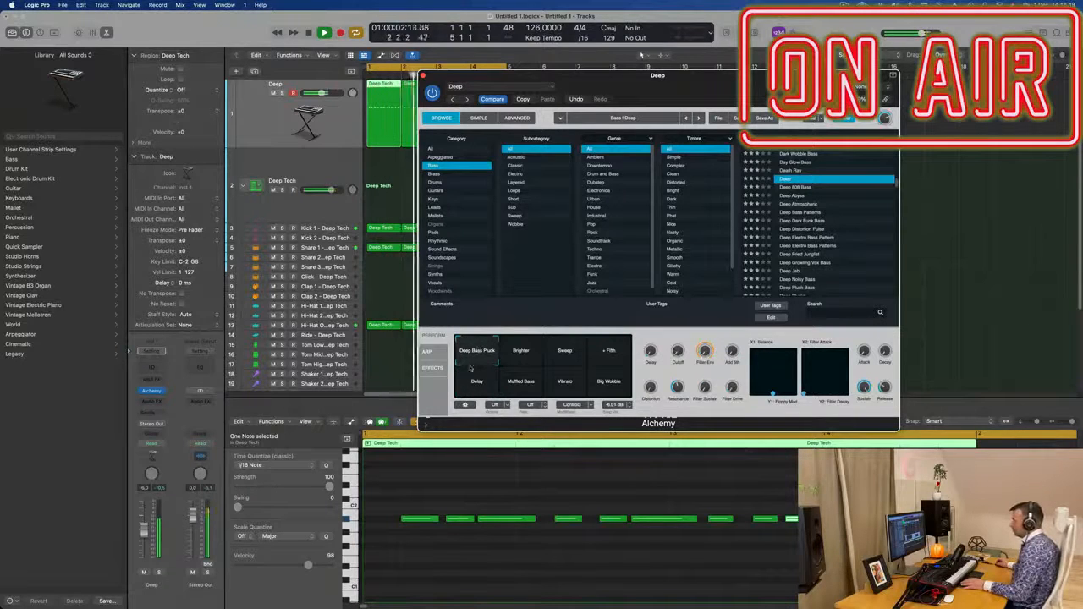
- Move the Alchemy window clear of the bass regions and, with playback stopped at the start, undo the two note-length extensions
left_click_drag(684, 88, 760, 62)
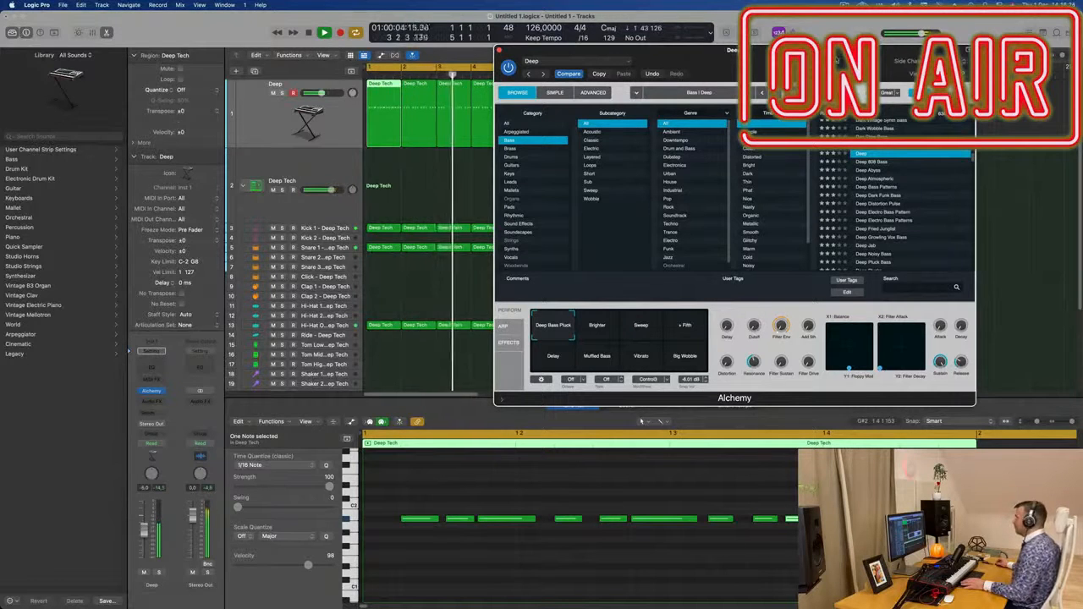
left_click_drag(836, 60, 884, 33)
key("space")
key("Return")
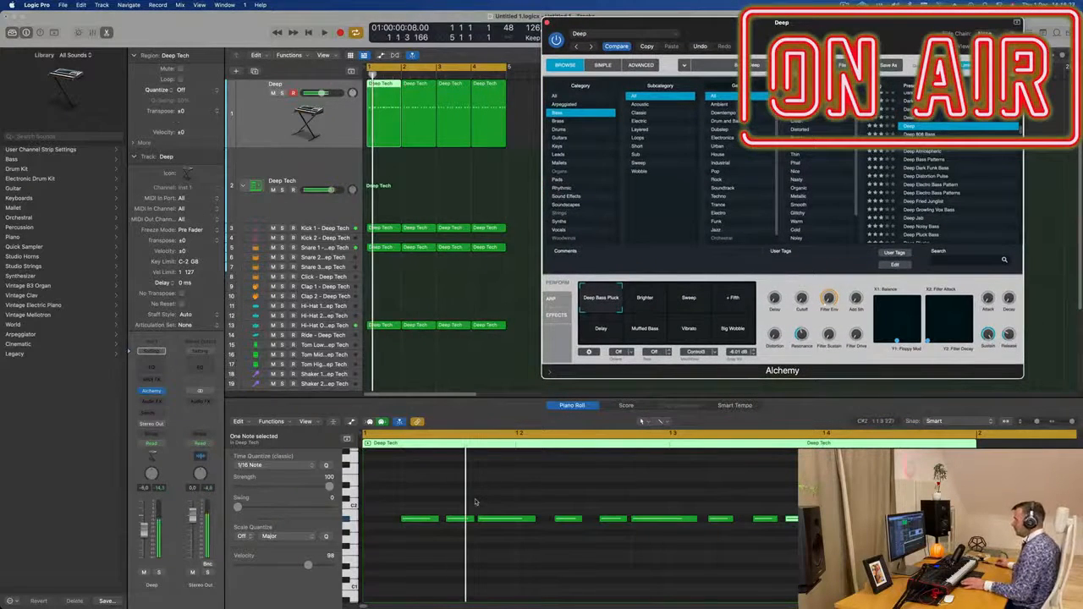
key("space")
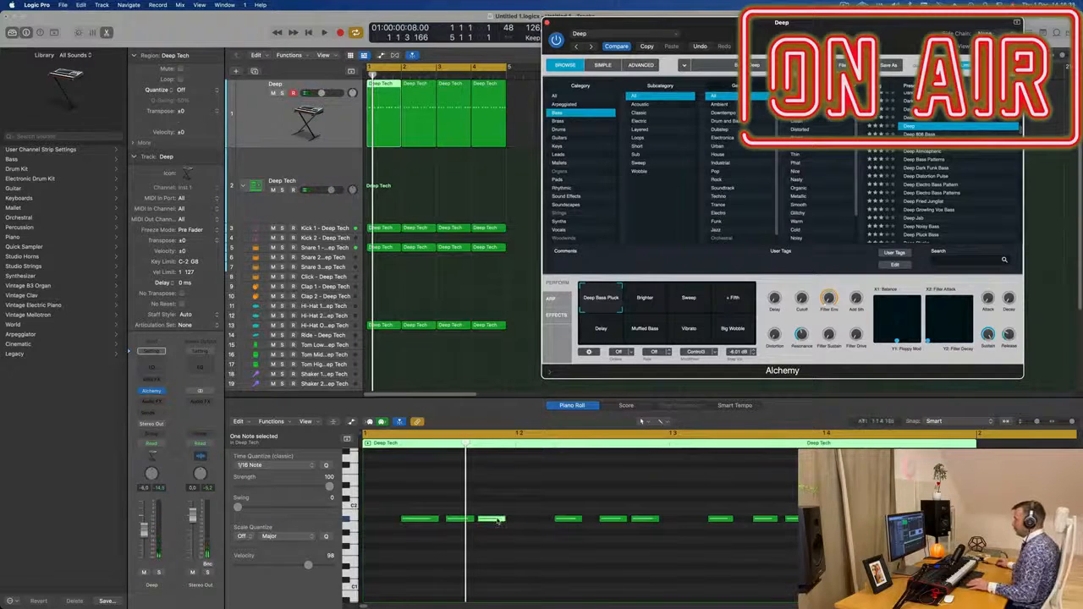
- Copy a bass note in the Piano Roll onto the start of beats one, two and three
left_click_drag(497, 520, 399, 525)
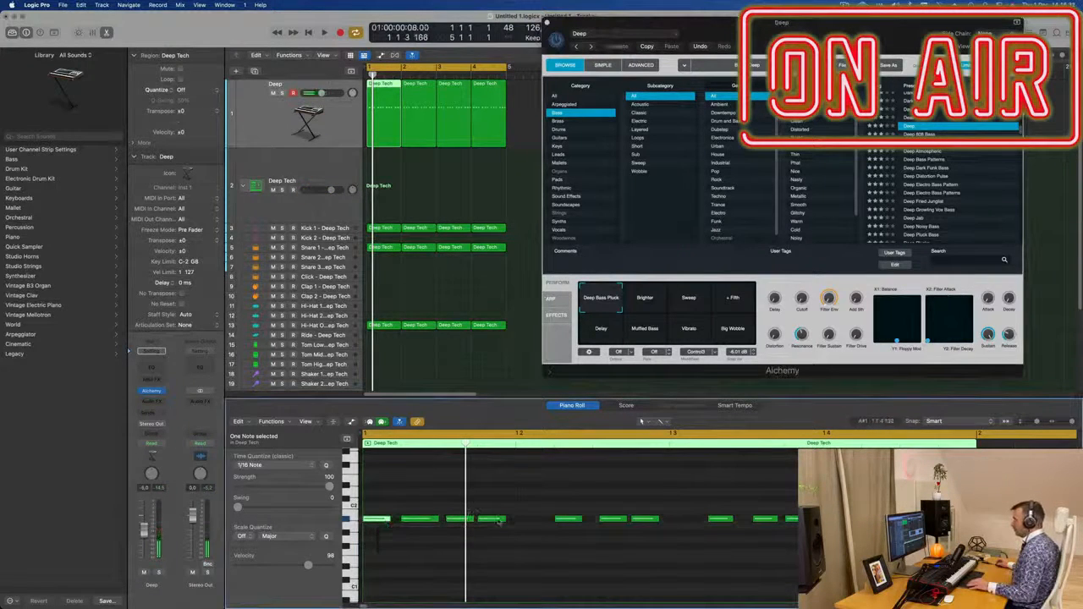
left_click_drag(523, 527, 535, 528)
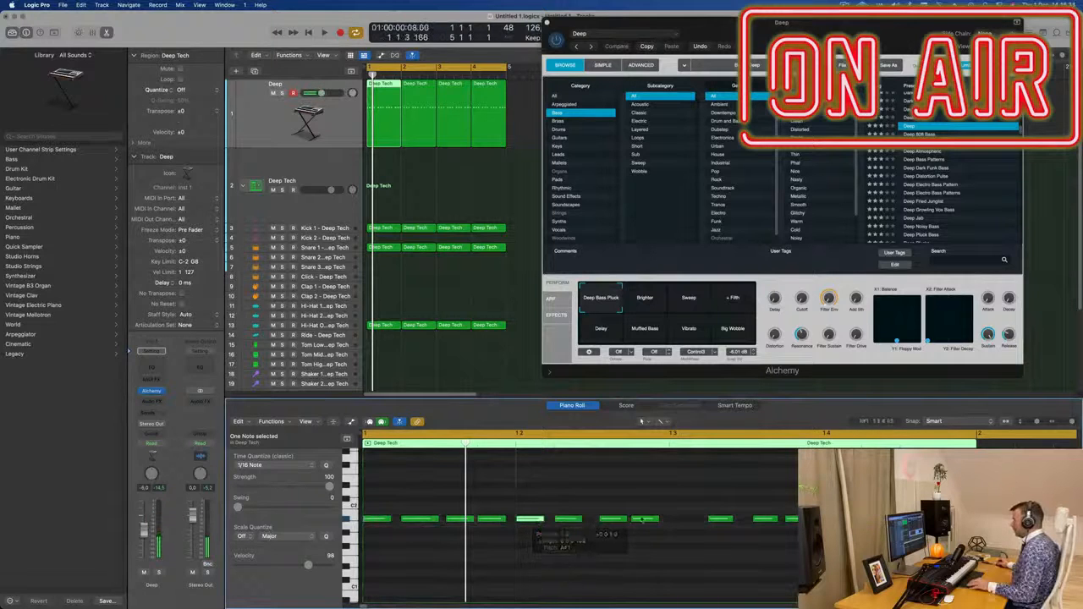
left_click_drag(652, 524, 689, 529)
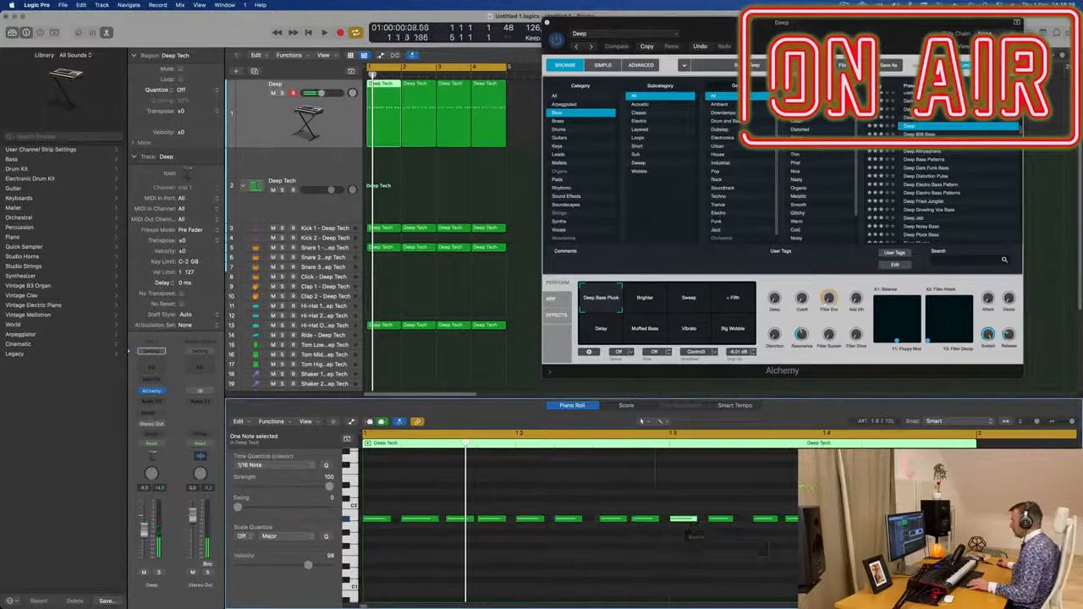
key("space")
- Fill the rest of the bar with copied bass notes so every sixteenth is covered, and play it from the start
left_click_drag(764, 525, 795, 527)
key("Return")
key("super+Left")
left_click(671, 523)
left_click_drag(672, 523, 705, 525)
key("Return")
- Move the Alchemy window aside and delete the three bass regions that follow the first one
left_click_drag(810, 33, 910, 71)
key("Return")
key("super+Right")
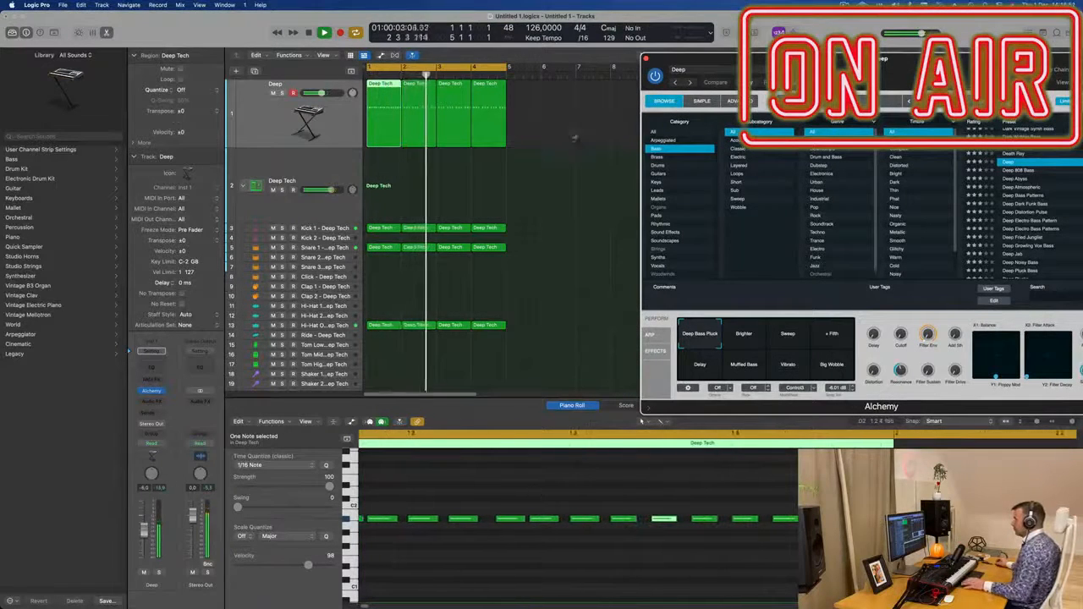
left_click_drag(578, 146, 421, 117)
key("Delete")
key("Return")
- Repeat the edited first bass region three times to fill four bars, bring the Alchemy window back and restart from the beginning
left_click(385, 127)
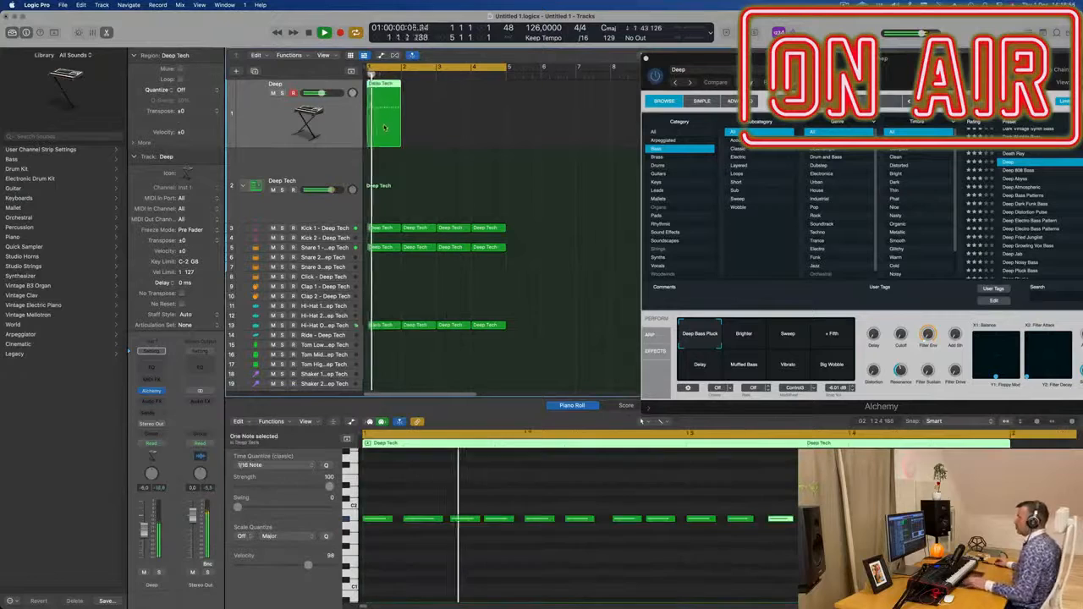
key("super+r")
key("super+r")
key("super+r")
left_click_drag(694, 58, 502, 91)
key("Return")
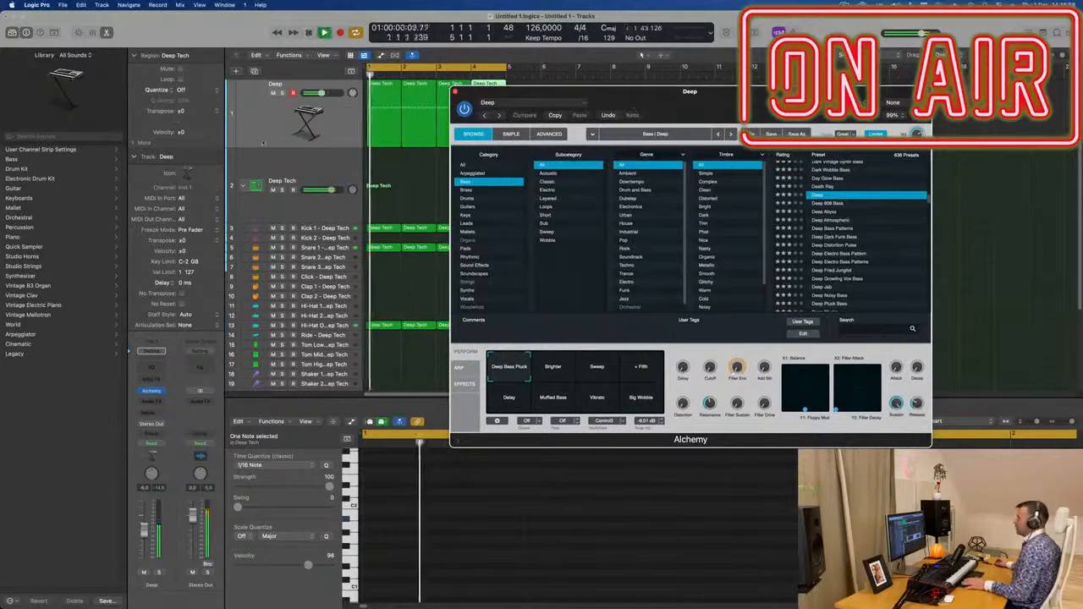
- Insert a Compressor from the Dynamics effects on the Deep bass track
left_click(151, 405)
mouse_move(153, 476)
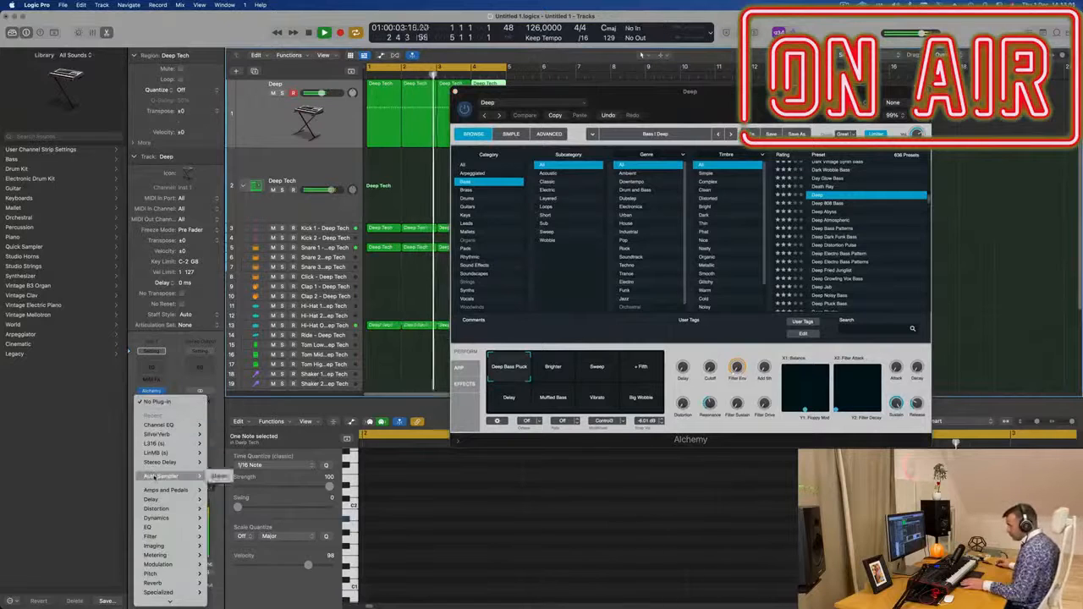
mouse_move(166, 523)
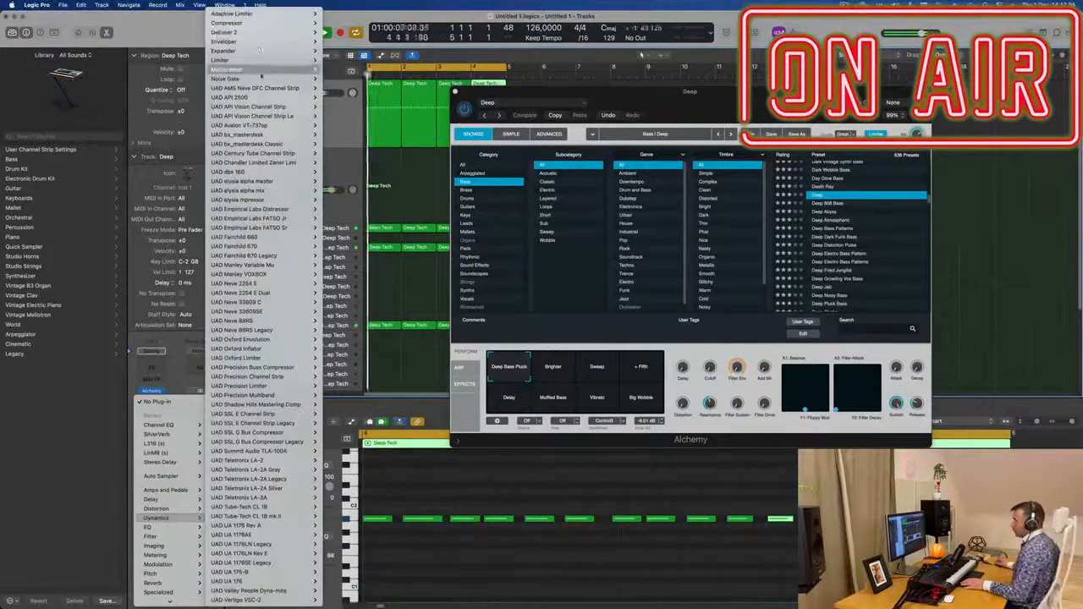
mouse_move(288, 22)
left_click(336, 23)
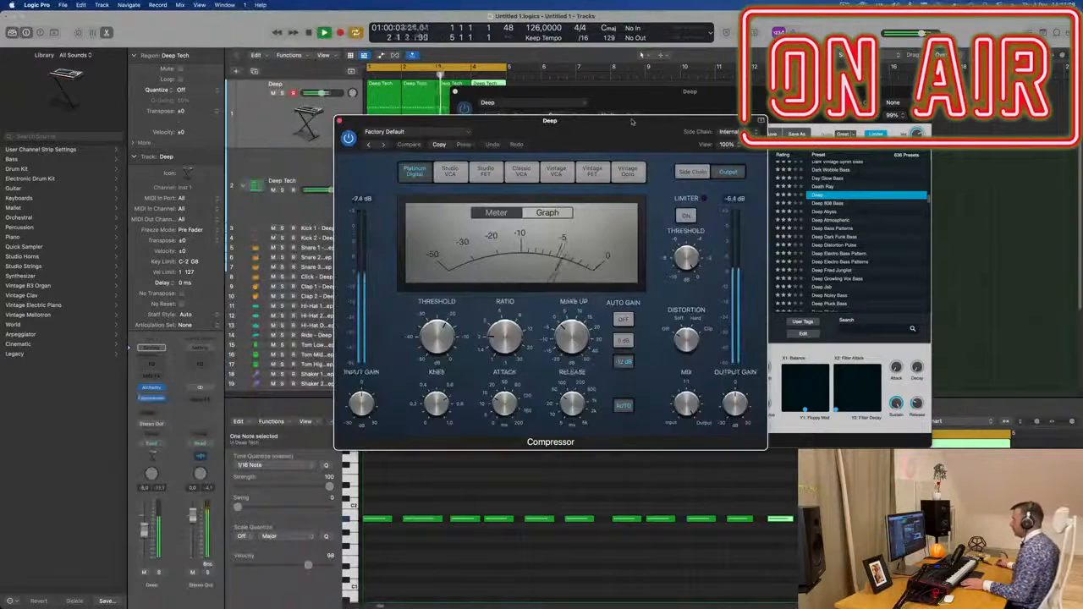
left_click_drag(633, 123, 646, 127)
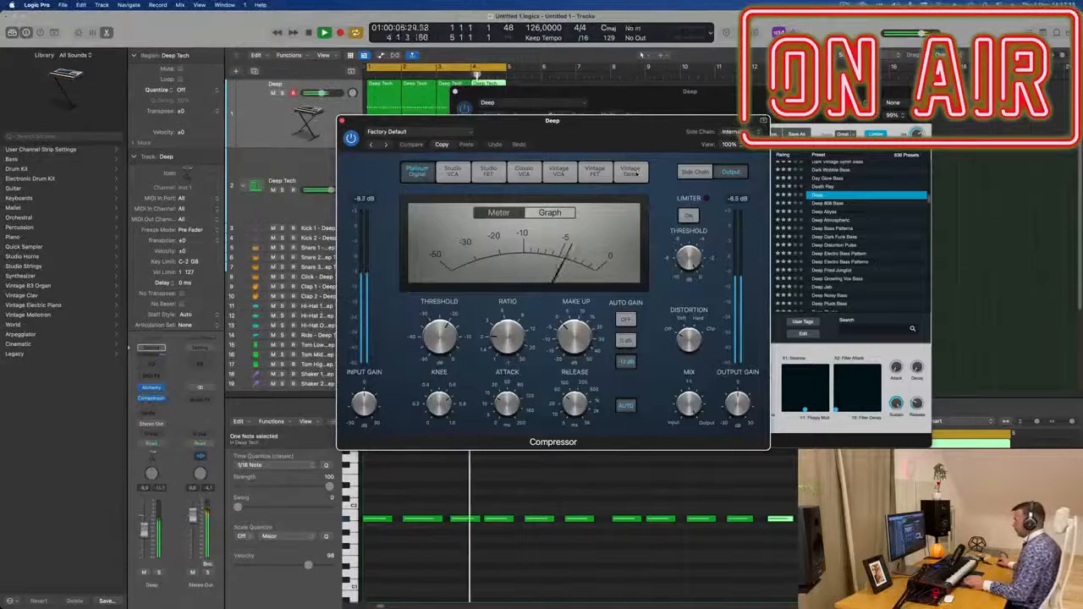
- Set the Compressor's side chain to the Kick 1 - Deep Tech instrument (Inst 2) and close the Compressor window
left_click(724, 132)
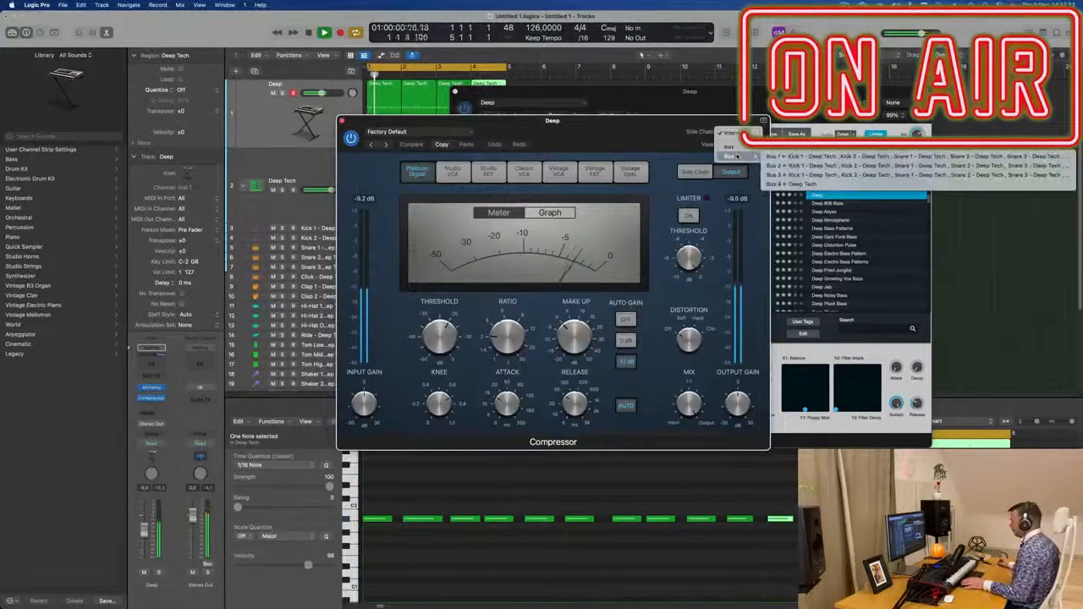
mouse_move(742, 149)
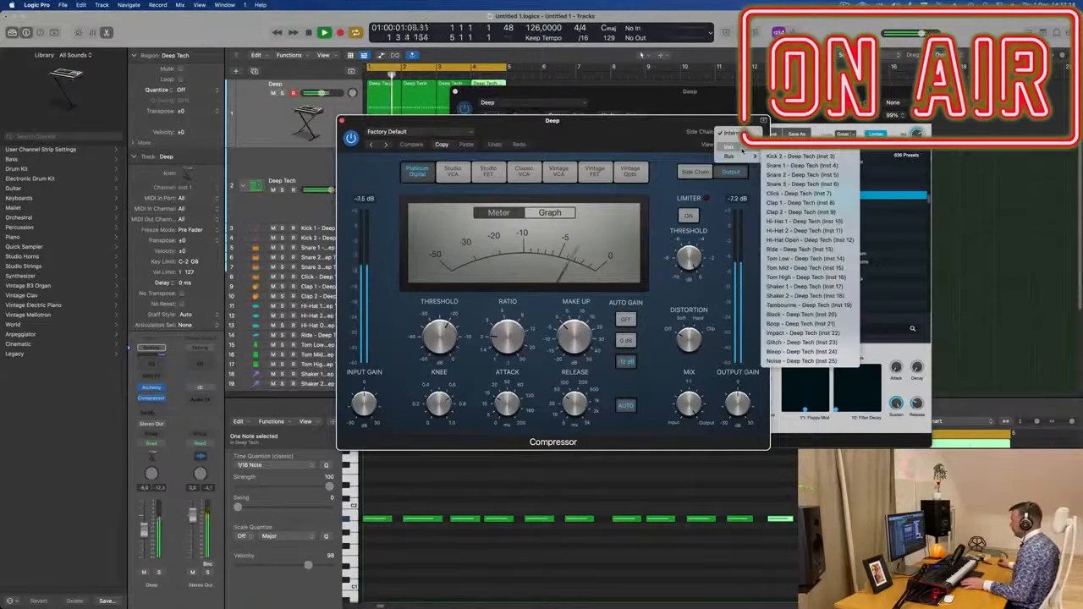
left_click(801, 154)
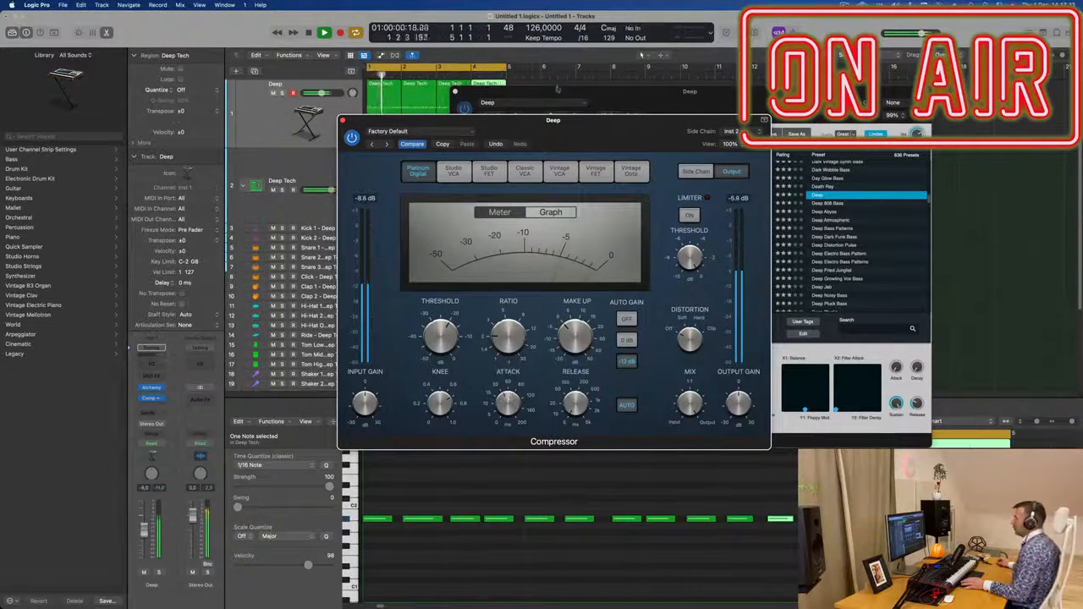
left_click_drag(572, 126, 591, 138)
left_click(361, 134)
- Reposition the Alchemy window and audition the Deep 808 Bass, Deep Abyss and Deep Atmospheric presets over the playing pattern
left_click_drag(593, 90, 545, 133)
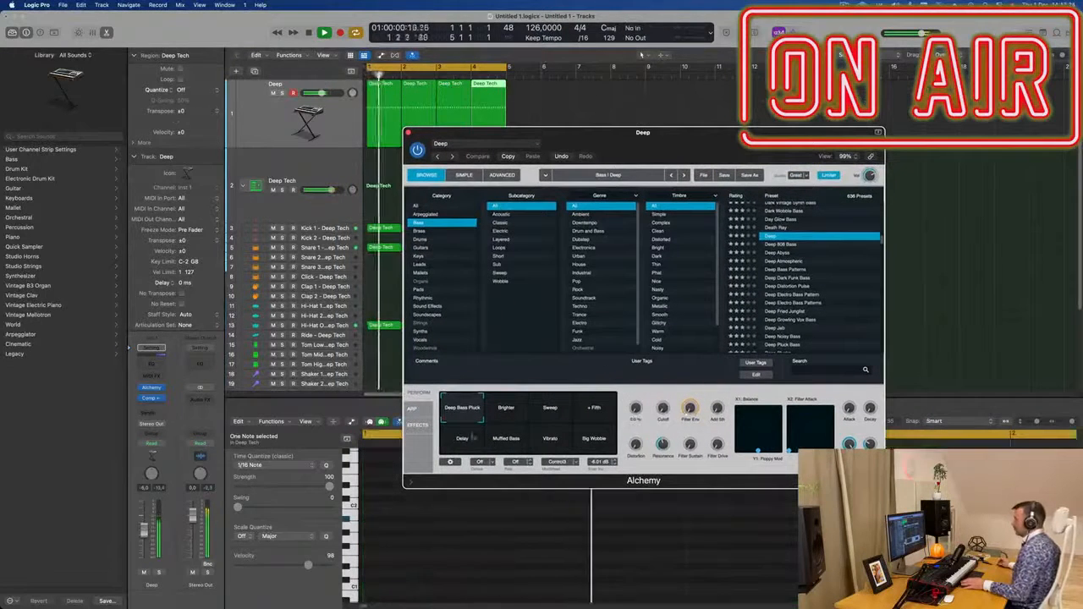
key("space")
key("space")
mouse_move(589, 142)
left_mouse_down()
mouse_move(645, 149)
mouse_move(602, 156)
left_mouse_up()
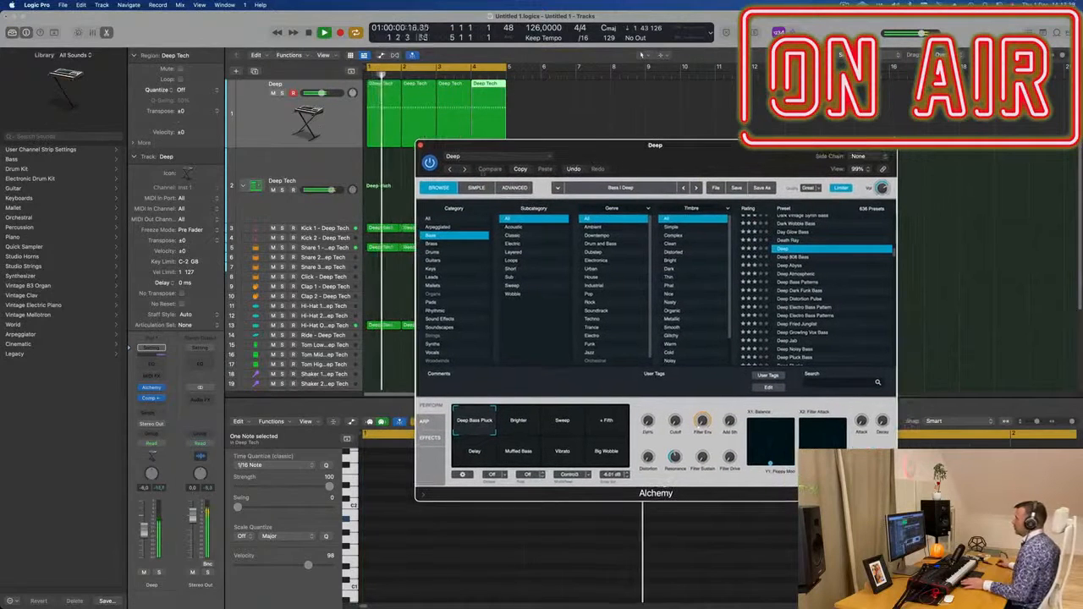
left_click(800, 257)
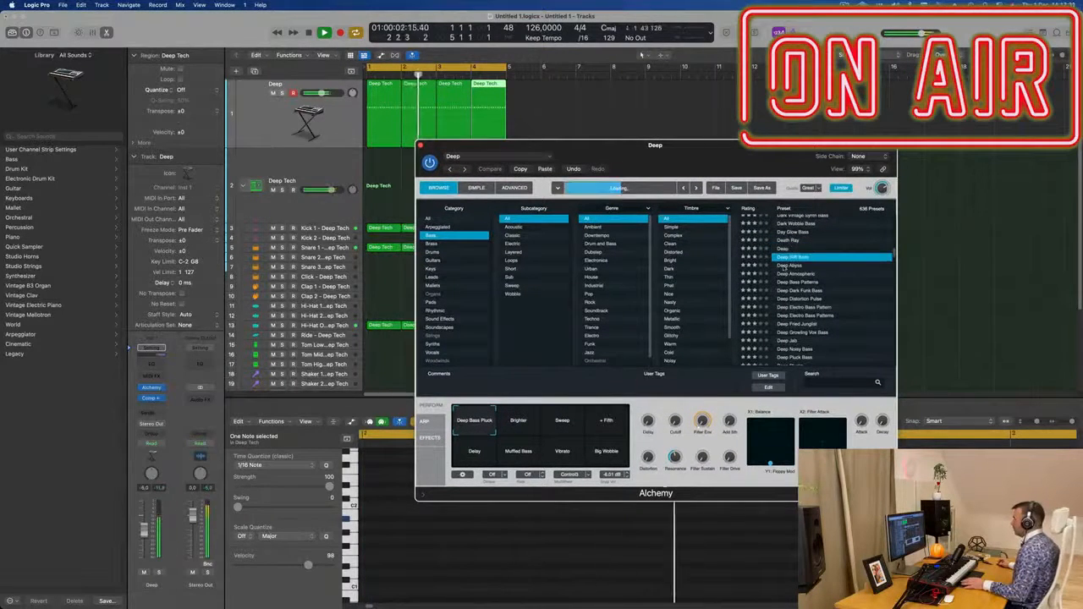
left_click(793, 266)
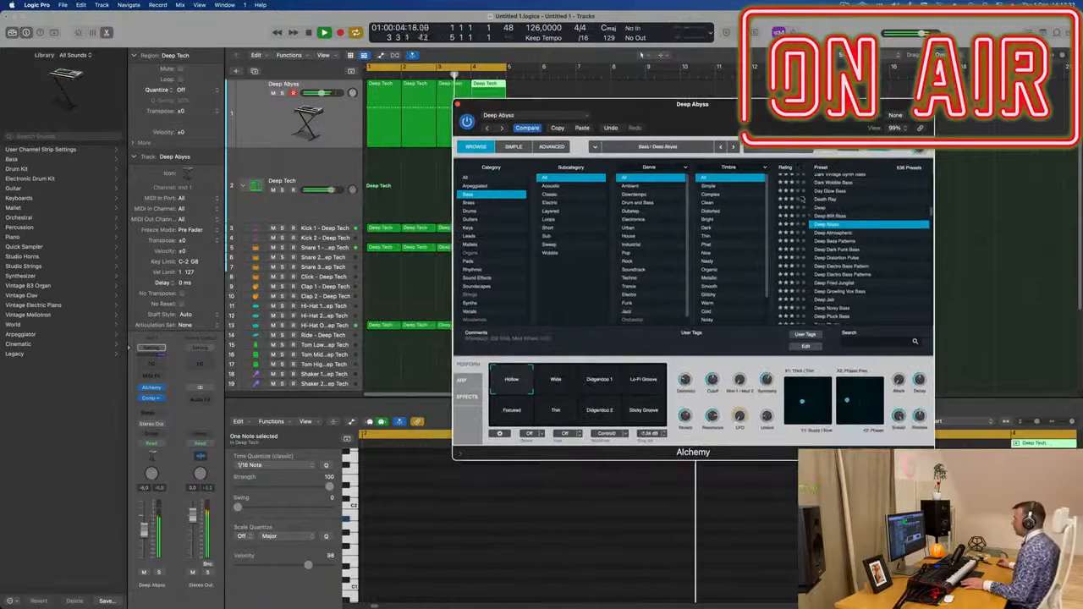
left_click(833, 235)
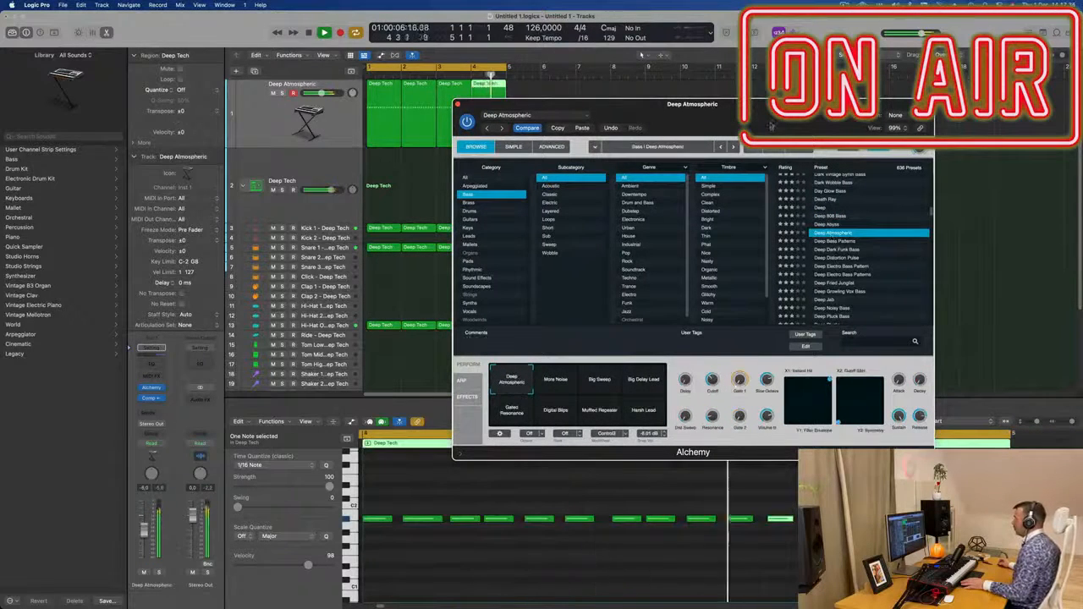
- Lower the bass track's volume to about -12.4 dB and switch Deep Atmospheric to the More Noise snapshot
left_click_drag(771, 128, 809, 125)
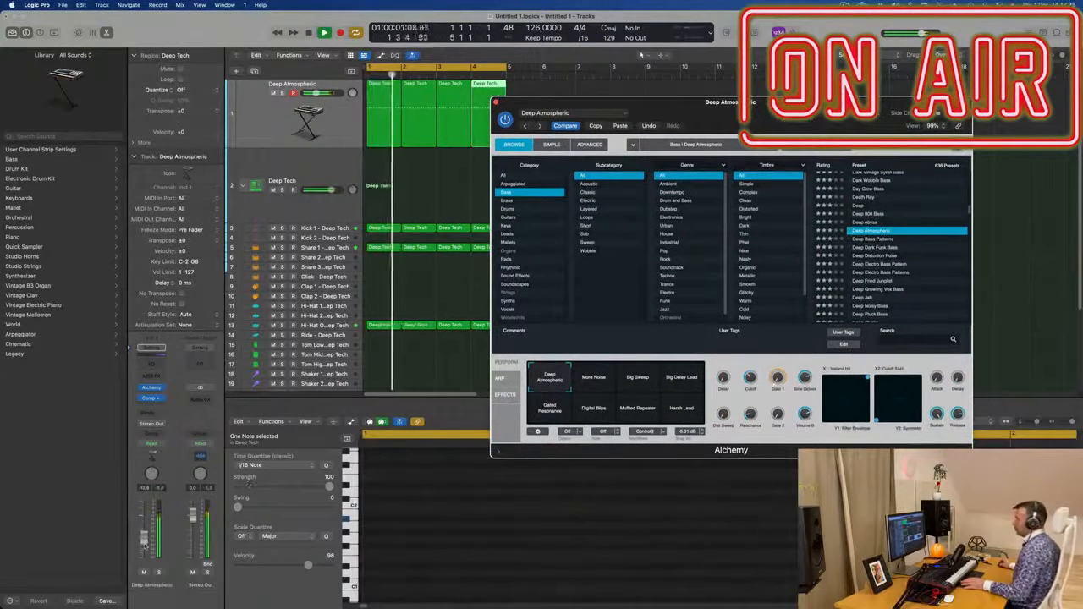
left_click(605, 382)
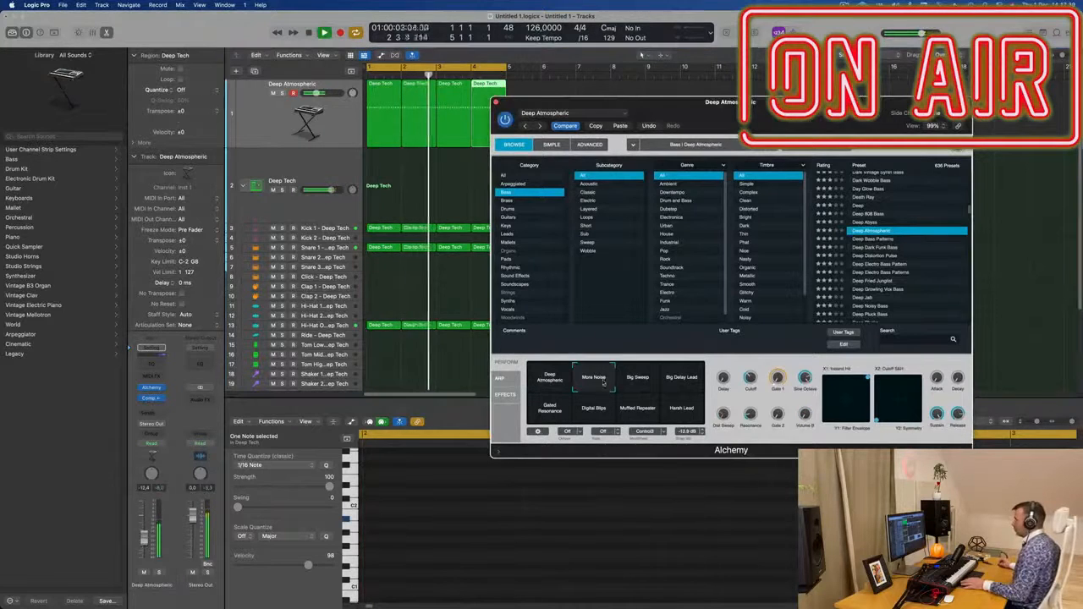
- Switch the Deep Atmospheric preset to the Big Sweep snapshot and move the Alchemy window clear of the arrangement
left_click(638, 380)
left_click(605, 382)
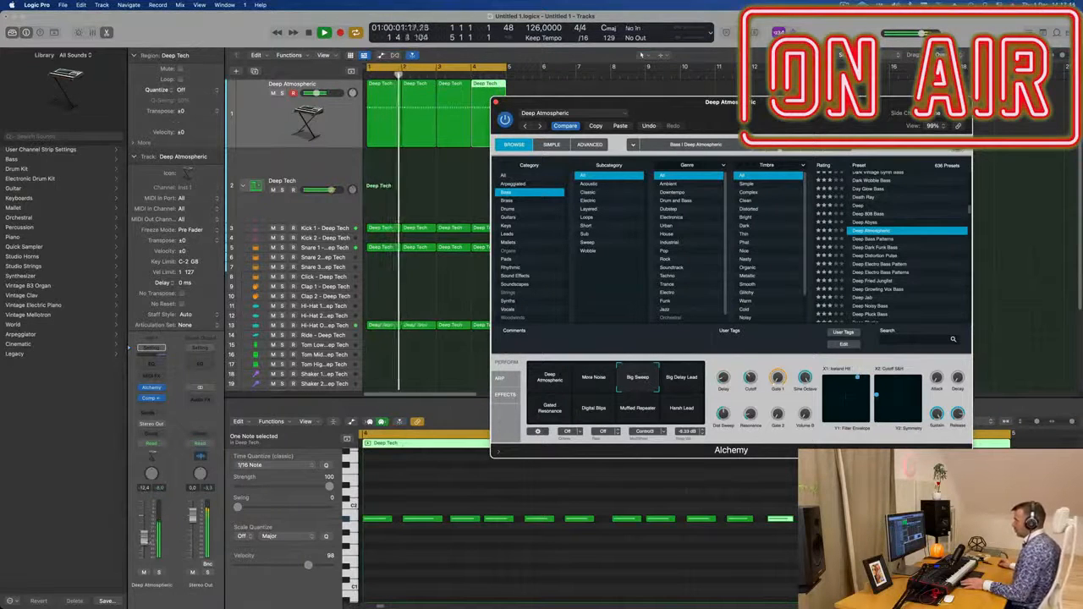
left_click(594, 144)
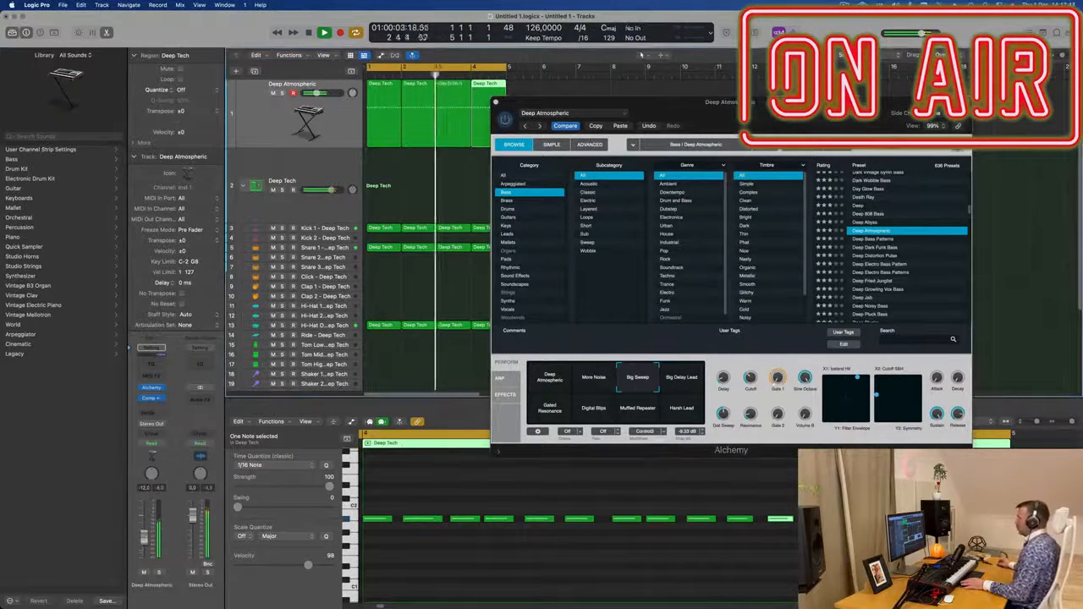
left_click_drag(766, 103, 888, 183)
- Raise the last two notes of the first Deep Tech bass region by three semitones and play the pattern back
left_click(399, 176)
left_click(373, 136)
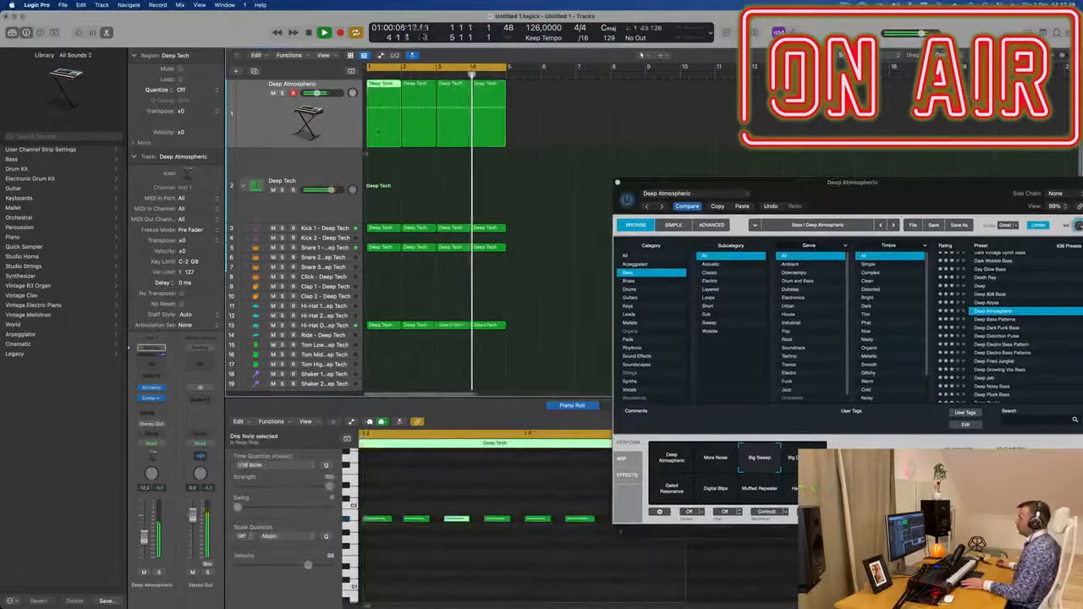
key("Return")
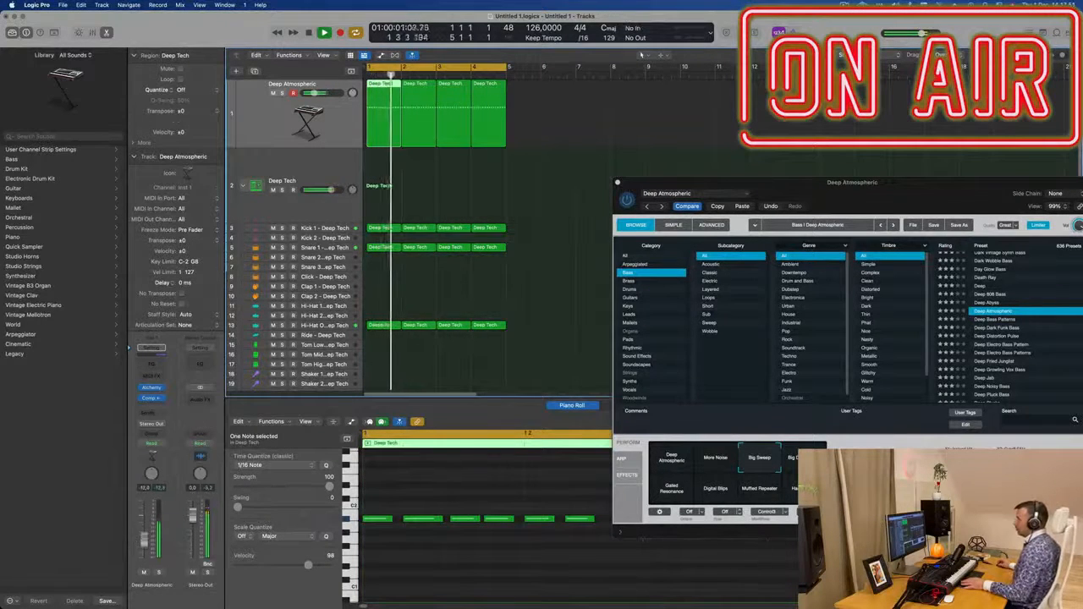
left_click_drag(966, 175, 1000, 157)
key("Return")
scroll(430, 486, "down", 5)
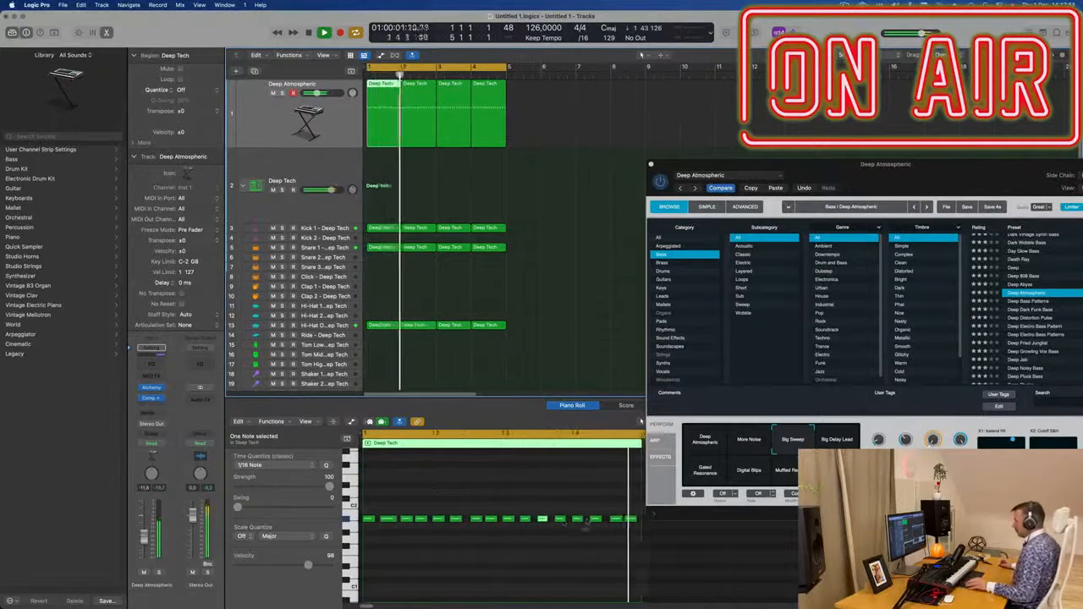
mouse_move(610, 500)
left_mouse_down()
mouse_move(628, 520)
mouse_move(619, 503)
left_mouse_up()
scroll(620, 503, "up", 2)
scroll(622, 504, "right", 2)
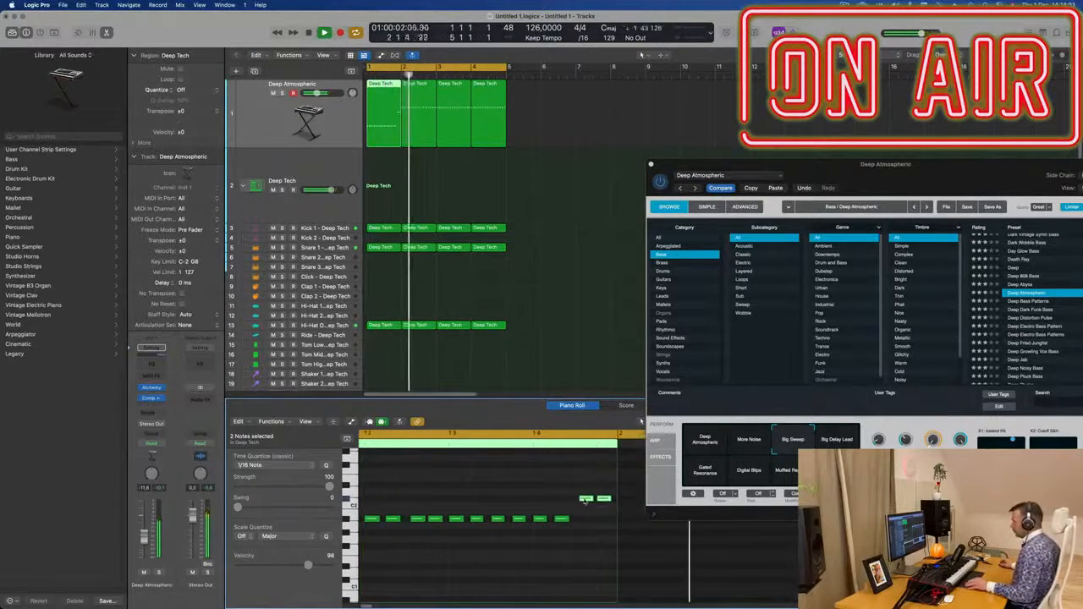
left_click_drag(584, 502, 584, 501)
left_click(585, 512)
key("space")
key("space")
scroll(516, 491, "down", 3)
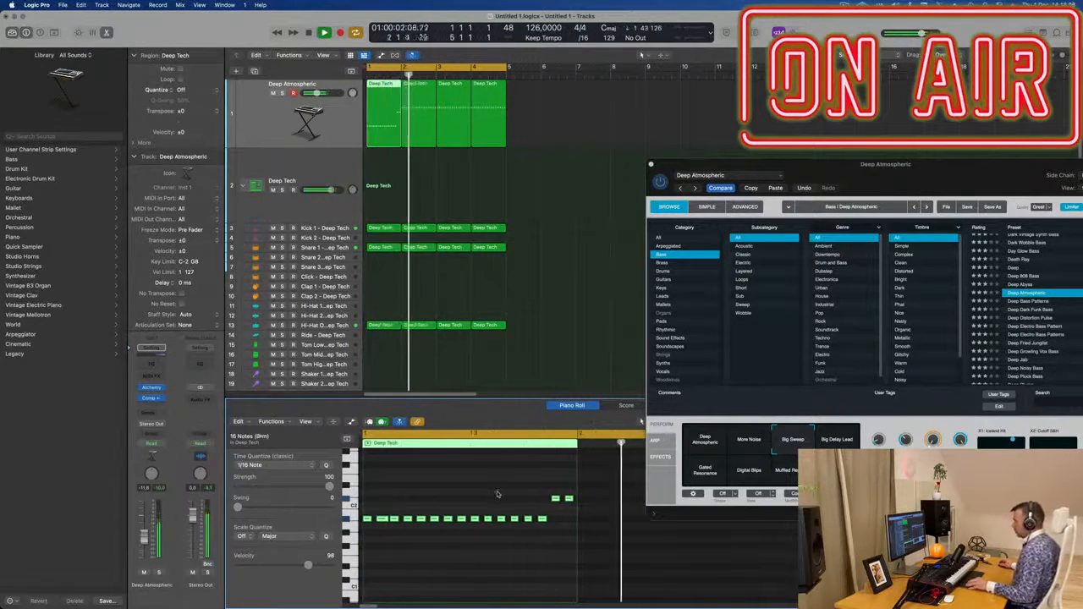
key("space")
key("space")
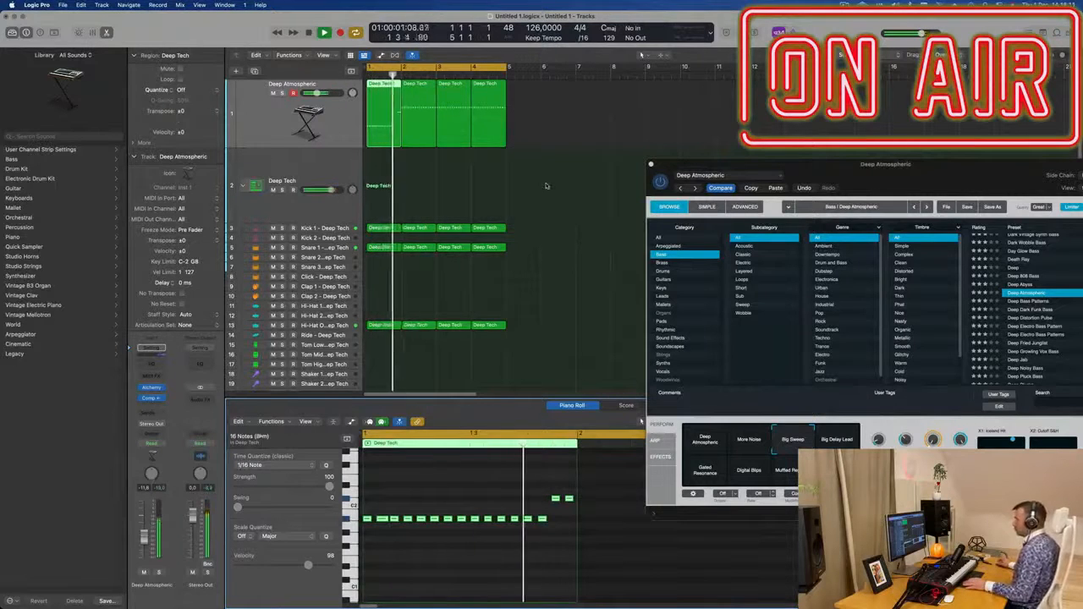
- Join the first two Deep Tech bass regions into a single two-bar region
left_click_drag(567, 137, 422, 131)
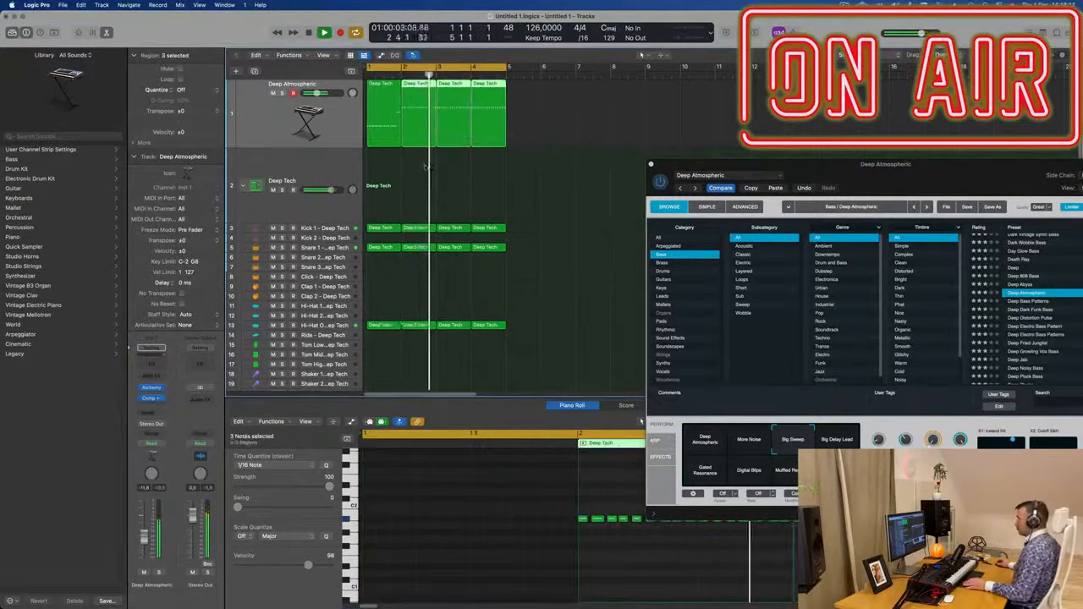
left_click(426, 166)
left_click_drag(378, 170, 437, 138)
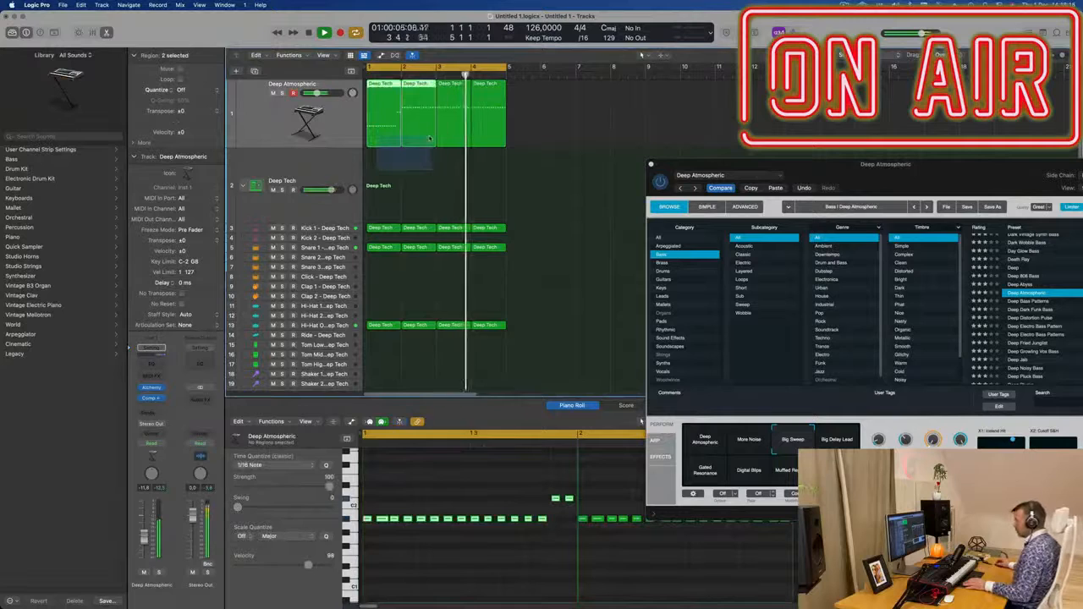
key("super+j")
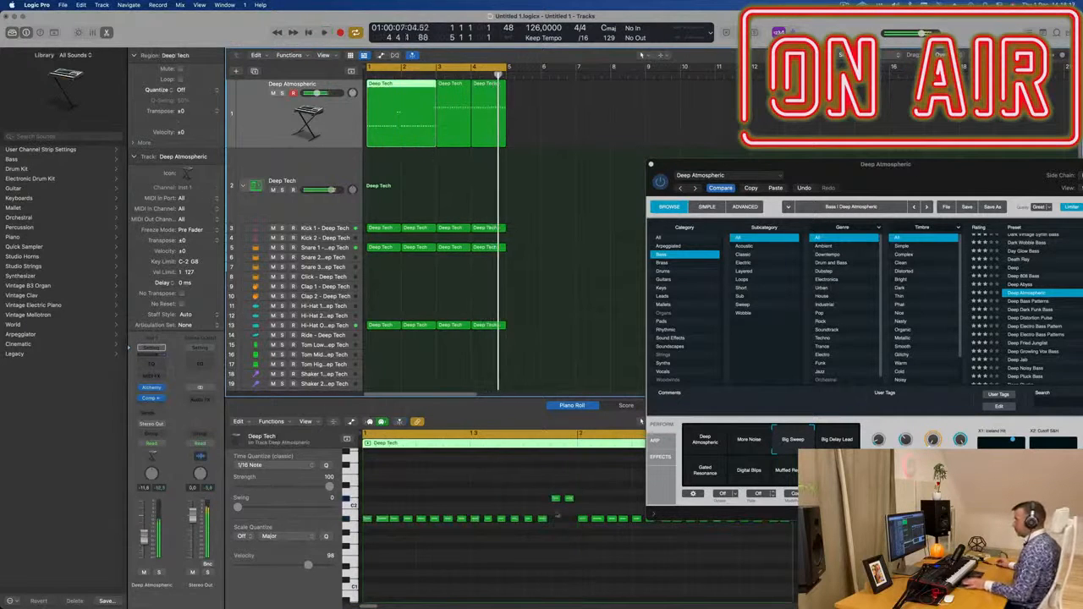
- Lower the last two notes of the second bar in the joined bass region by two semitones
left_click_drag(625, 509, 649, 533)
key("alt+Down")
key("alt+Down")
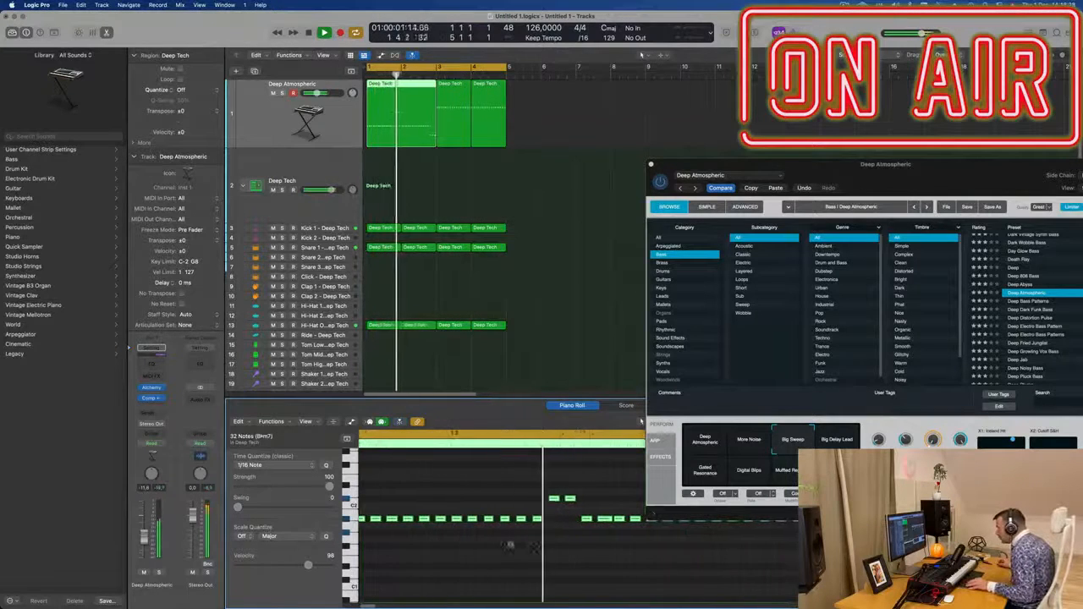
- Delete the two remaining one-bar bass regions and repeat the two-bar region once to fill bars 3 and 4
left_click_drag(843, 174, 553, 188)
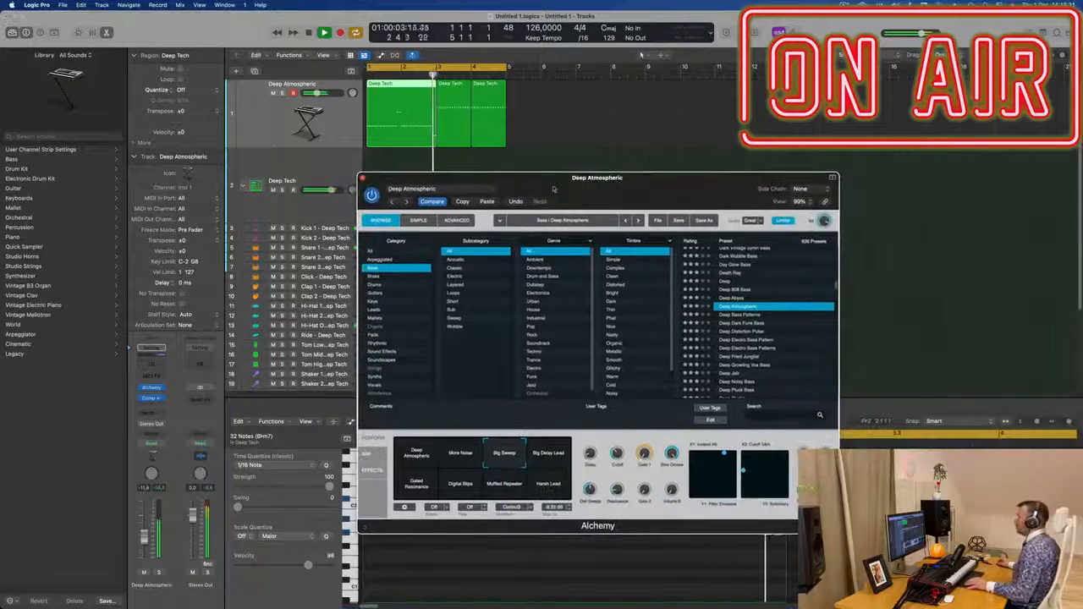
left_click_drag(534, 154, 452, 135)
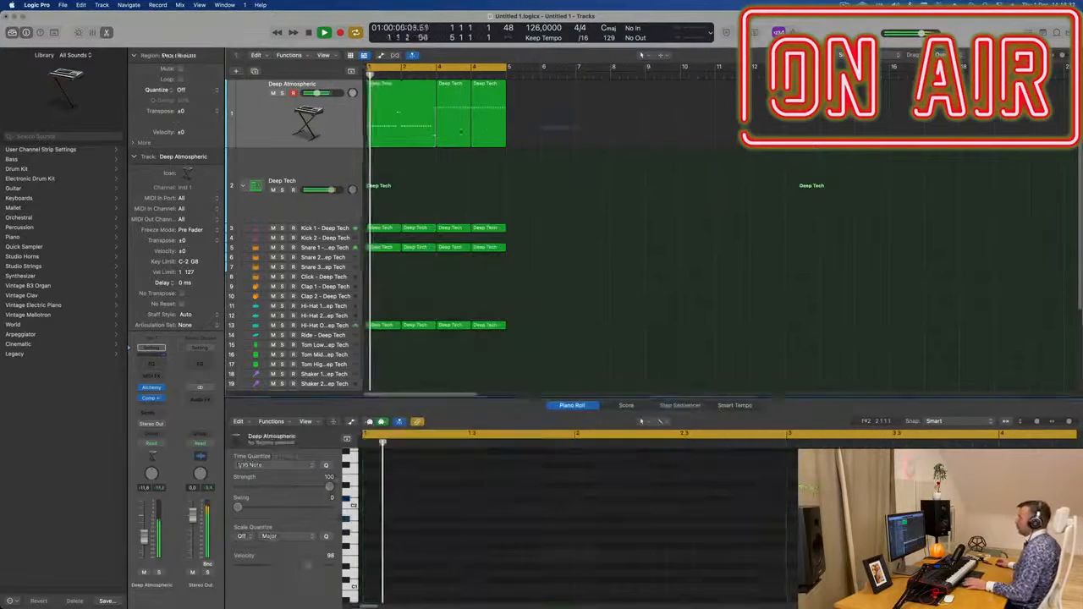
key("Delete")
left_click(404, 116)
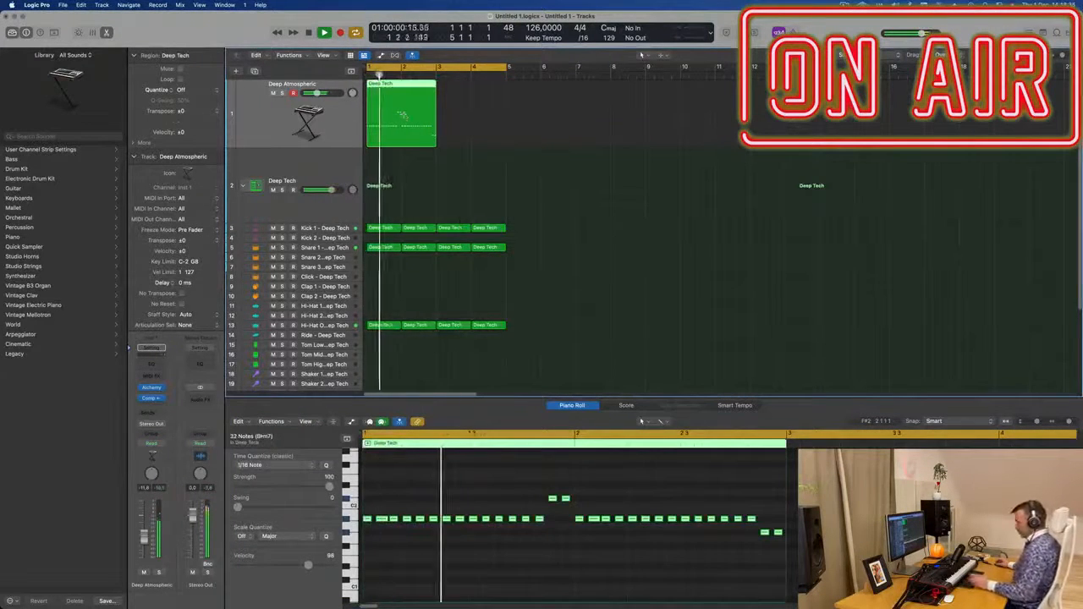
key("super+r")
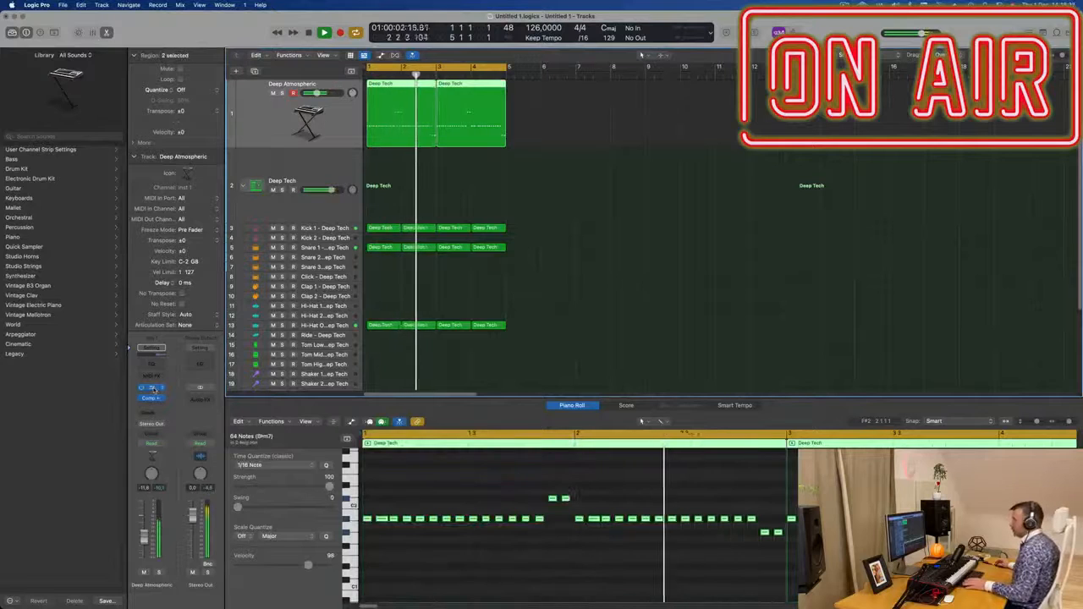
- Adjust the attack time on the bass track's Compressor and lower the track's volume to about -14.2 dB
left_click(151, 388)
left_click(151, 399)
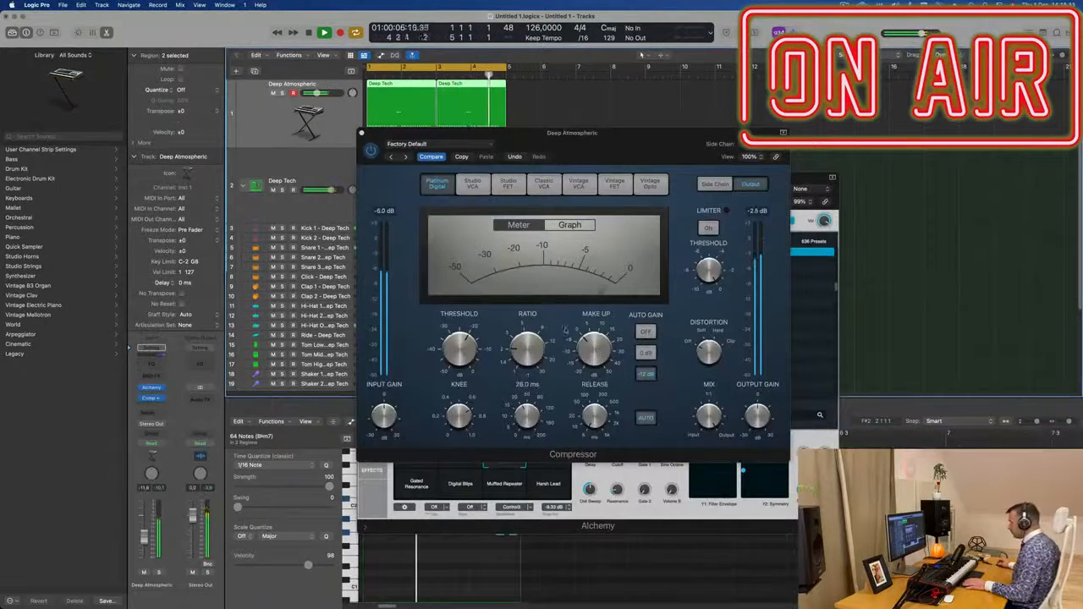
left_click_drag(532, 417, 538, 469)
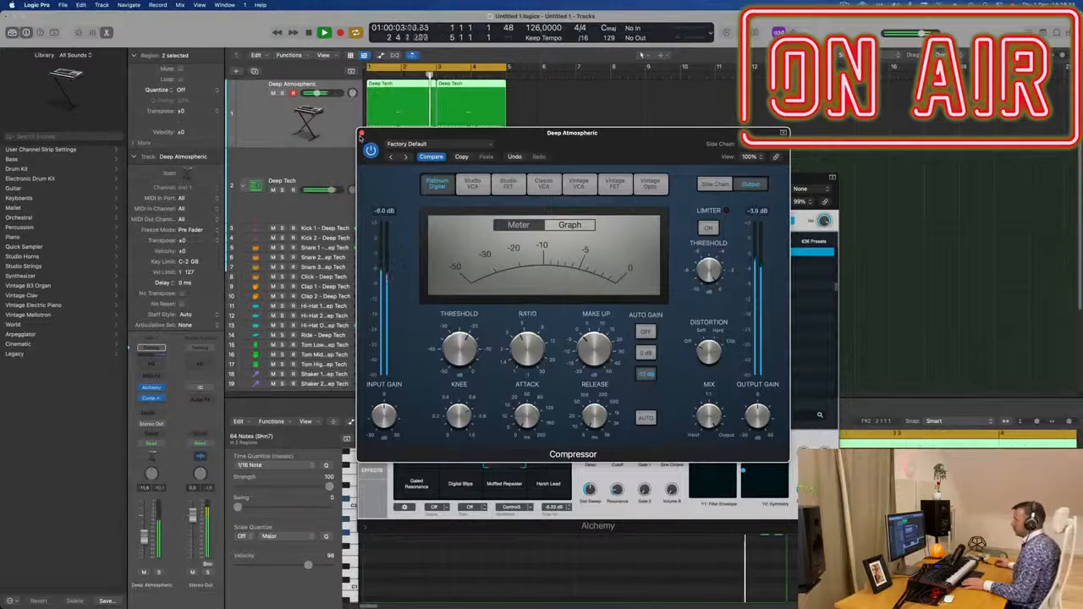
left_click(361, 133)
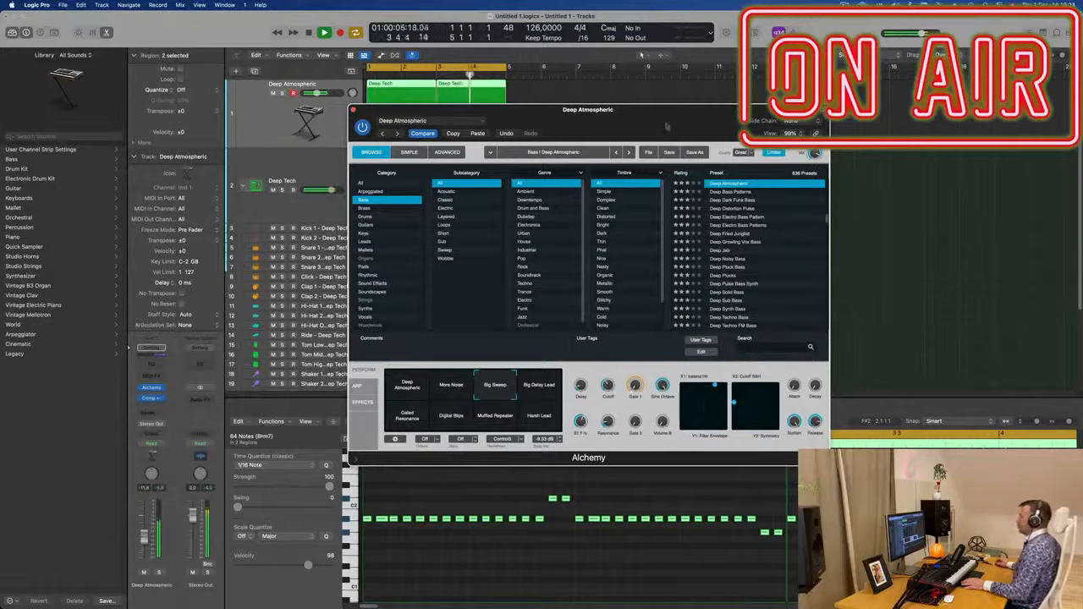
left_click_drag(652, 140, 677, 301)
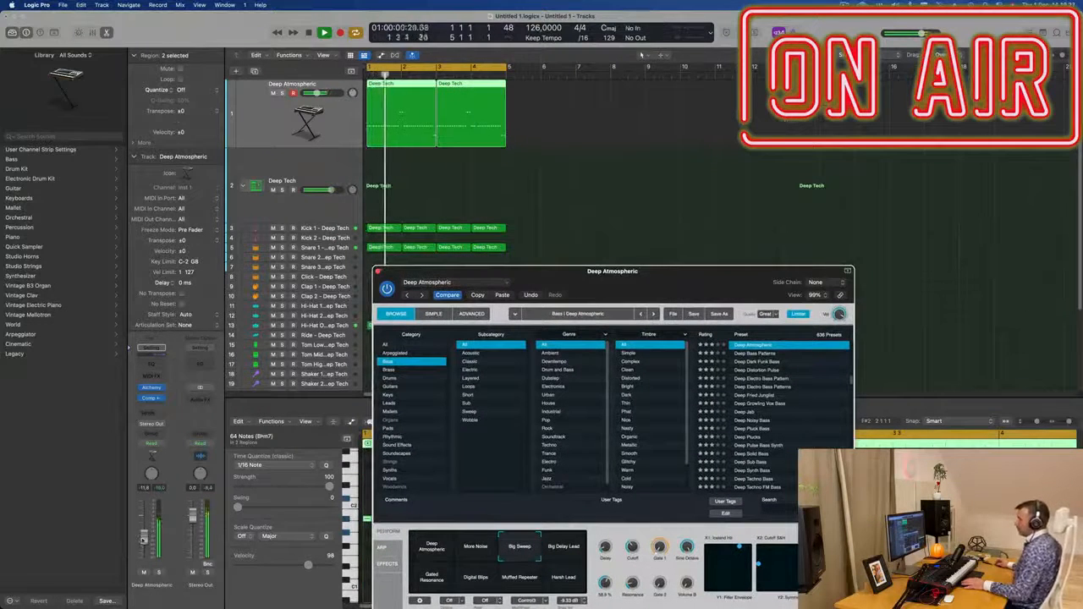
left_click_drag(143, 540, 142, 545)
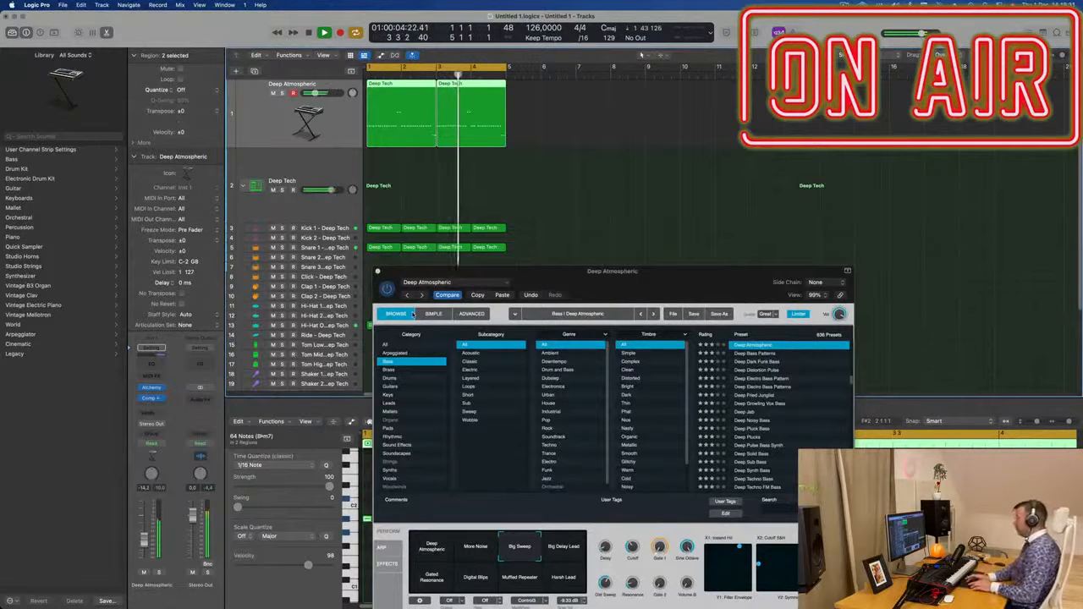
- Repeat the four-bar bass and drum regions three times to fill 16 bars and extend the cycle range to bar 17
key("super+r")
key("super+r")
key("super+r")
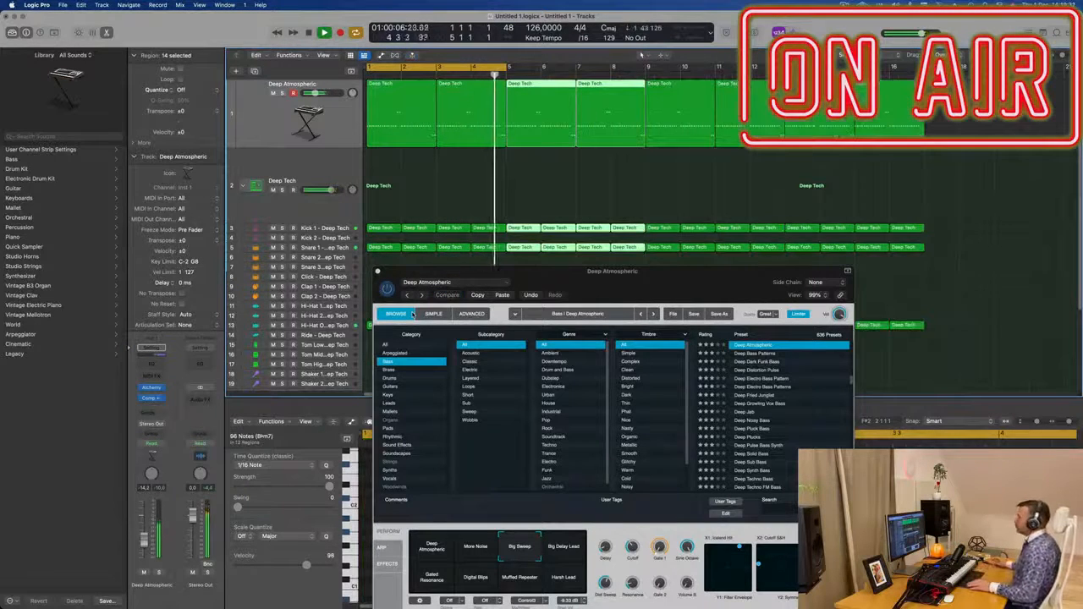
key("super+Left")
key("Return")
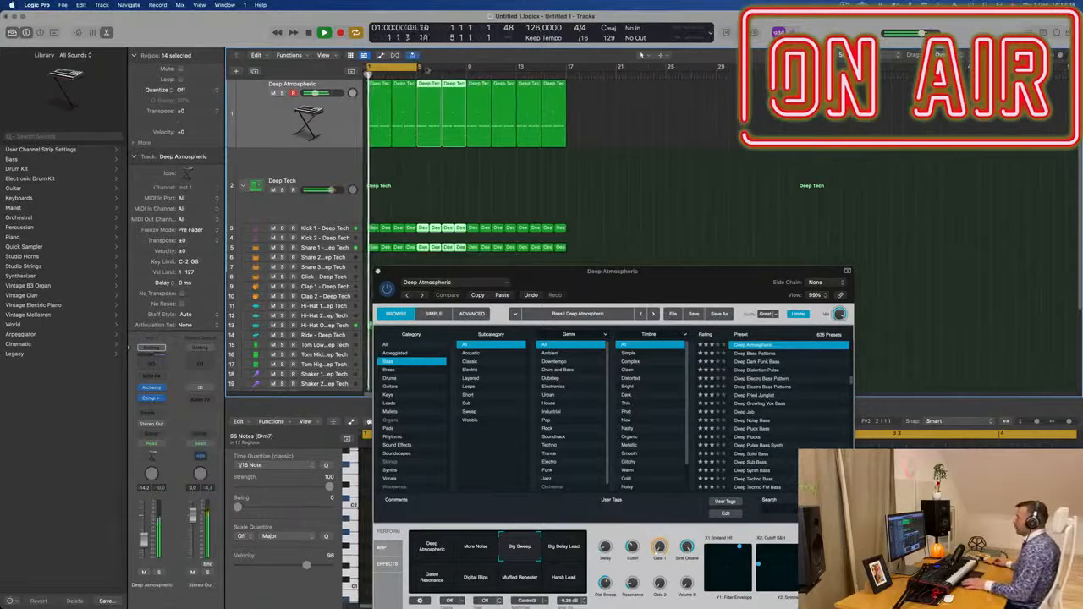
left_click_drag(416, 70, 565, 71)
- Set the bass track's automation mode to Touch, record movements of Alchemy's Dist Sweep knob during playback and close Alchemy
left_click_drag(657, 279, 691, 234)
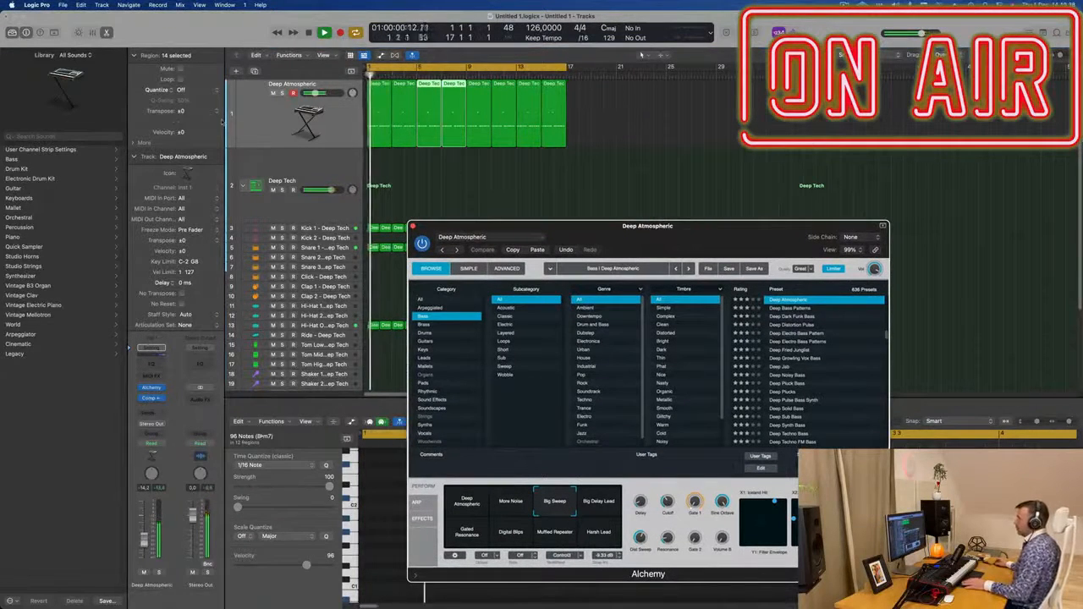
left_click(167, 446)
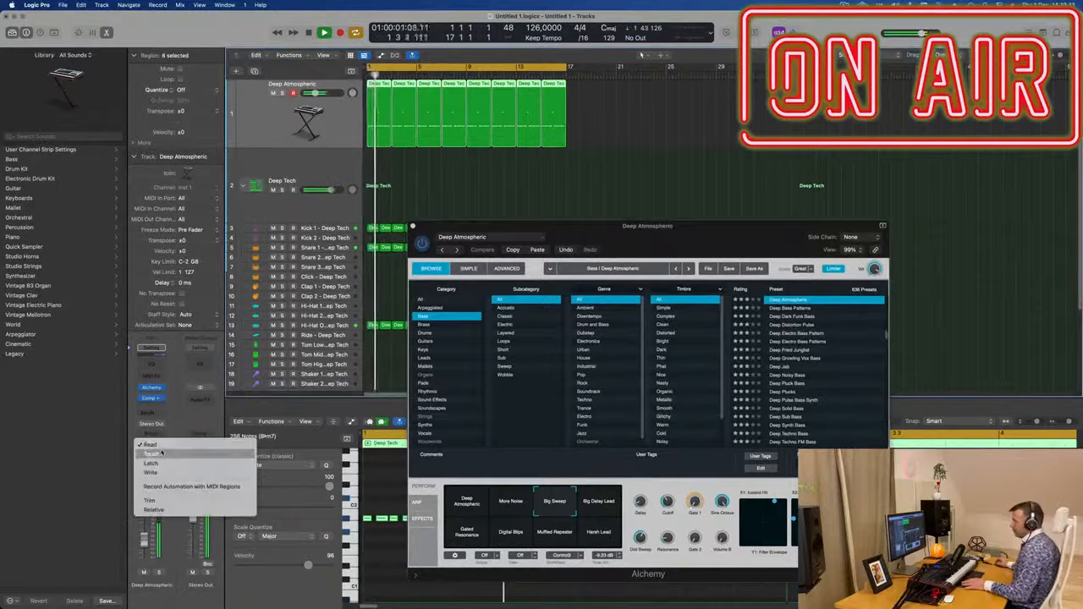
left_click(167, 455)
left_click_drag(640, 538, 641, 540)
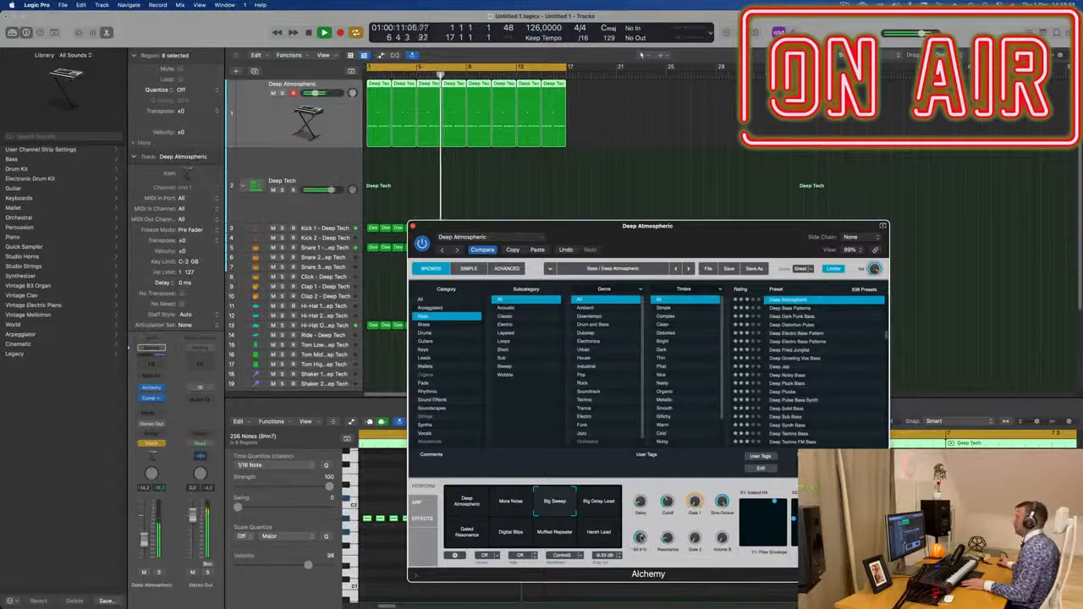
left_click(413, 226)
- Show track automation and display the Alchemy Dist Sweep parameter on the bass track
key("space")
key("a")
left_click(315, 105)
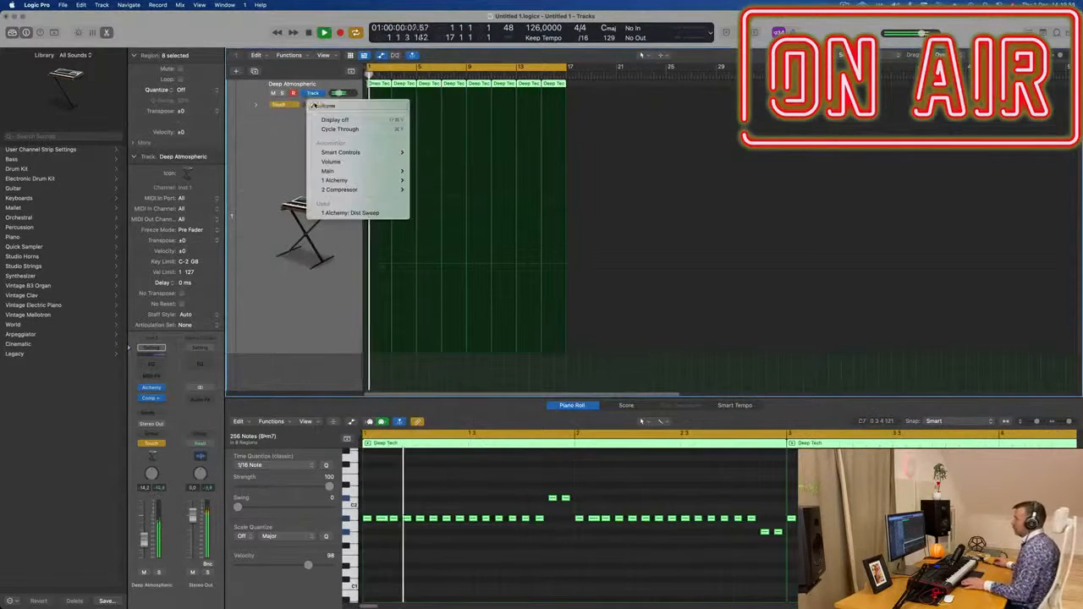
left_click(438, 231)
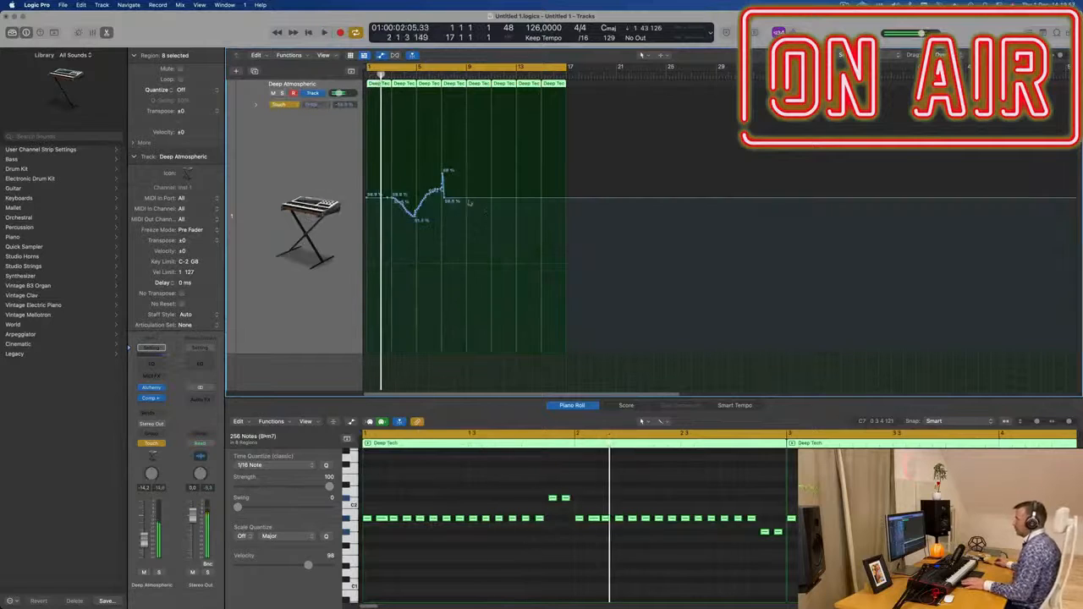
- Replace the recorded Dist Sweep curve with straight ramps that peak at bars 5 and 13 and dip at bars 9 and 17
left_click_drag(469, 199, 517, 181)
left_click(415, 200)
left_click(466, 189)
left_click(516, 201)
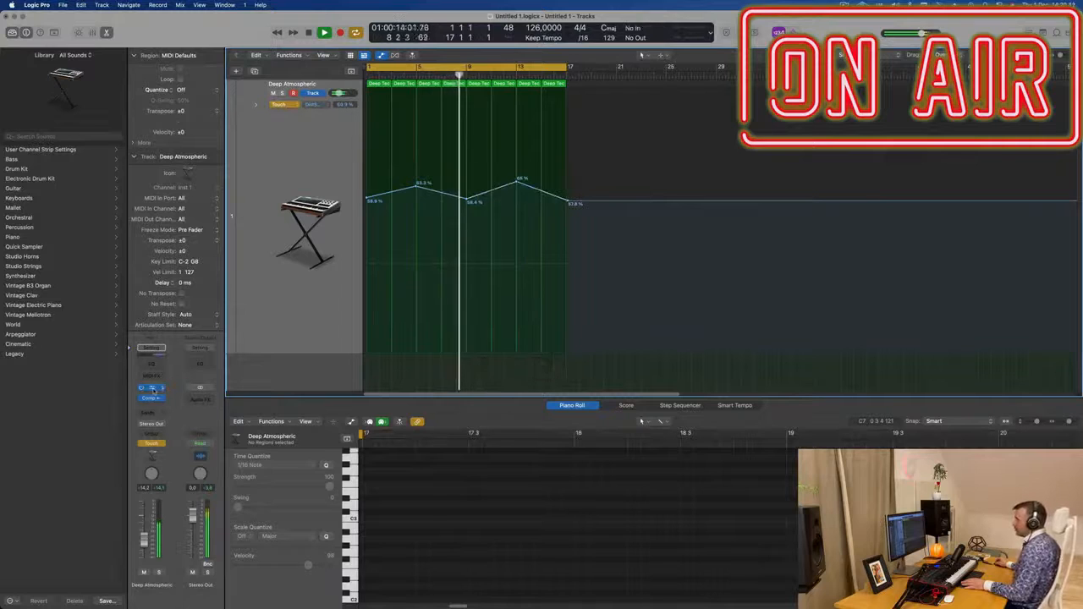
- Check the automated sound in Alchemy, close its window and set the bass track's automation mode to Read
left_click(152, 388)
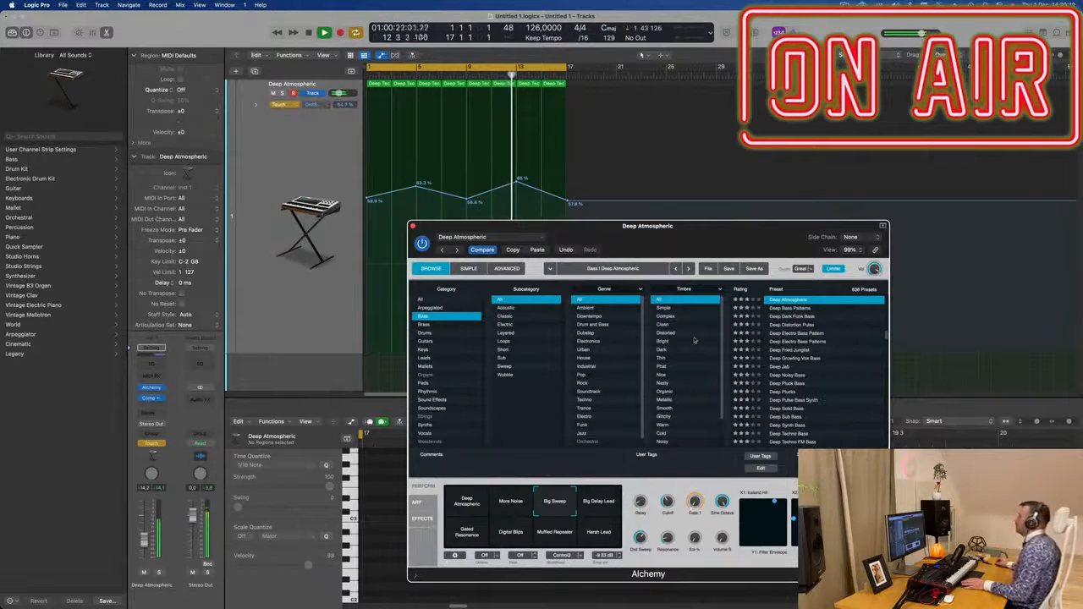
left_click_drag(685, 237, 618, 243)
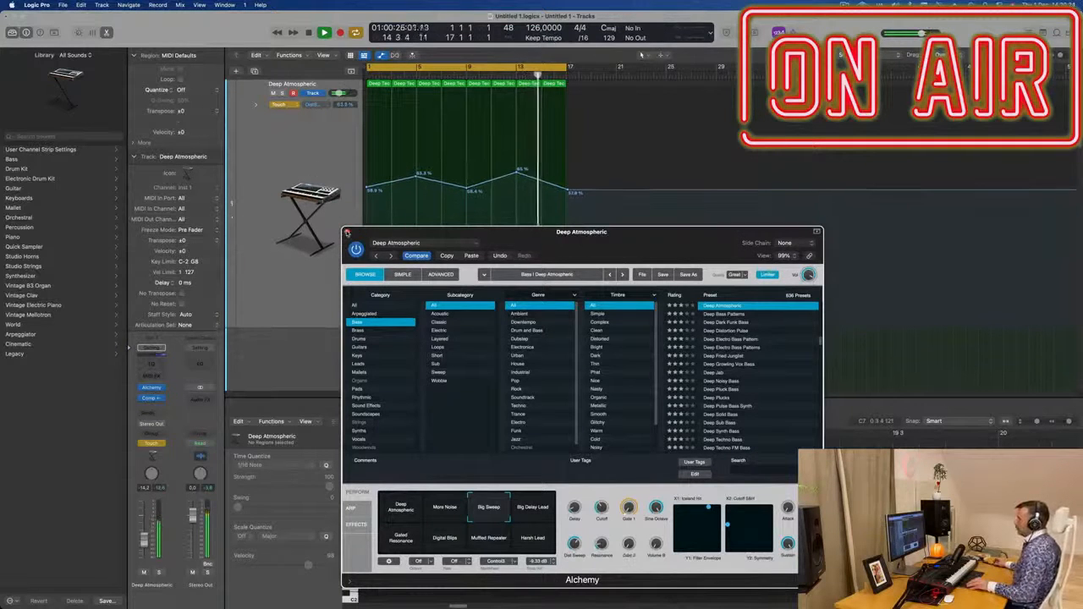
left_click(346, 231)
left_click(284, 104)
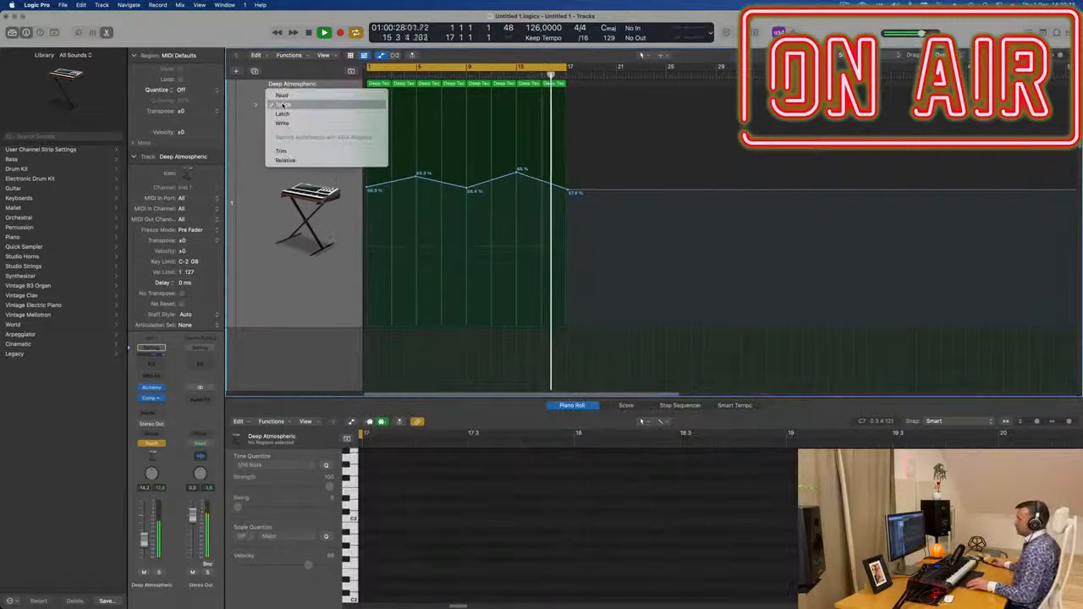
left_click(281, 95)
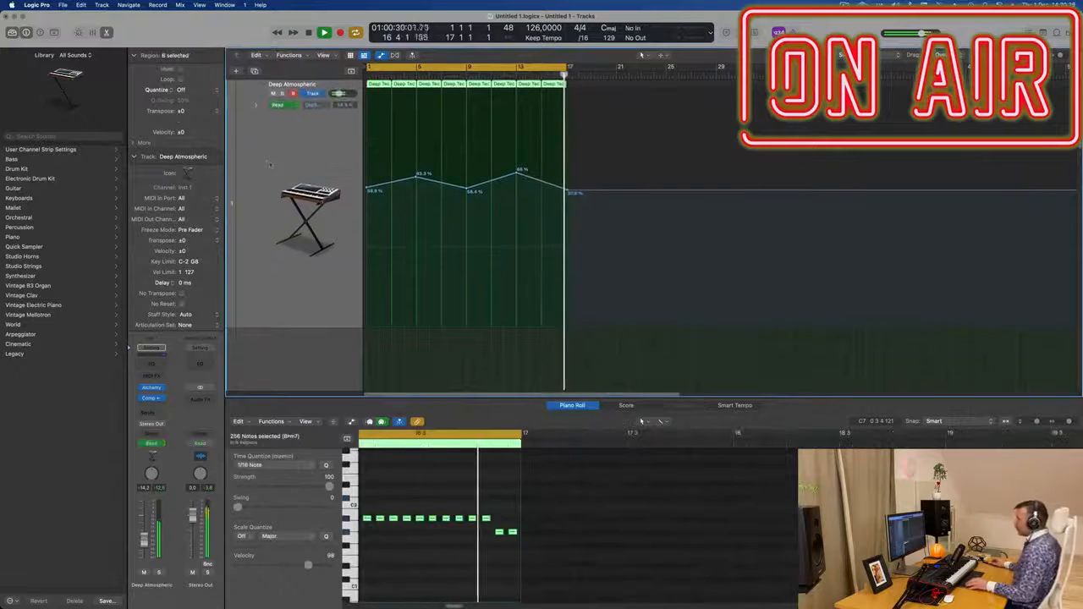
- Duplicate the Deep Atmospheric track with its Alchemy and Compressor settings to make a new track below it
key("super+Up")
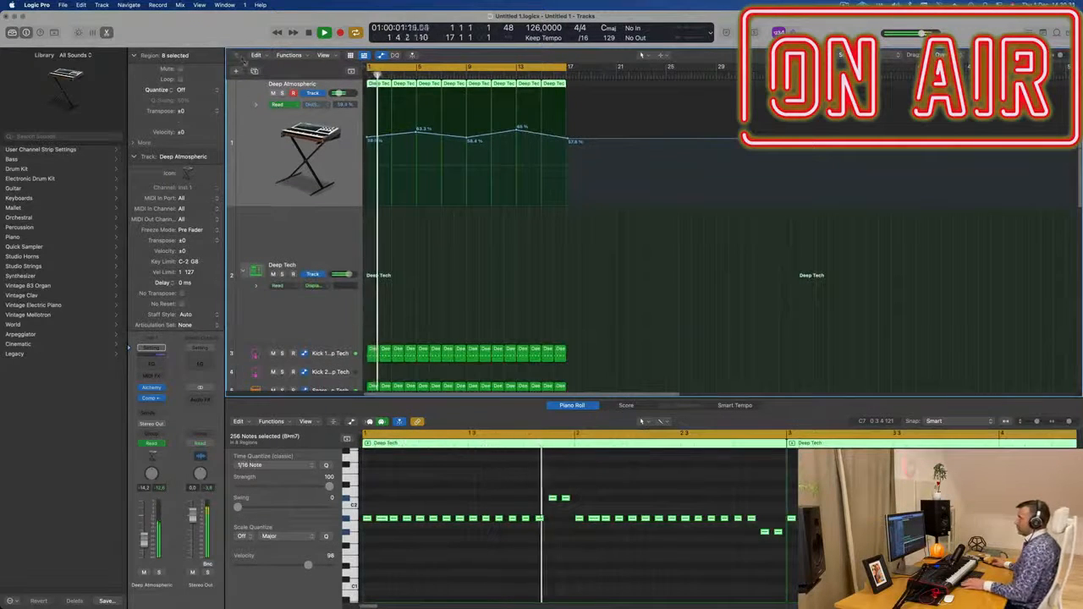
left_click(253, 71)
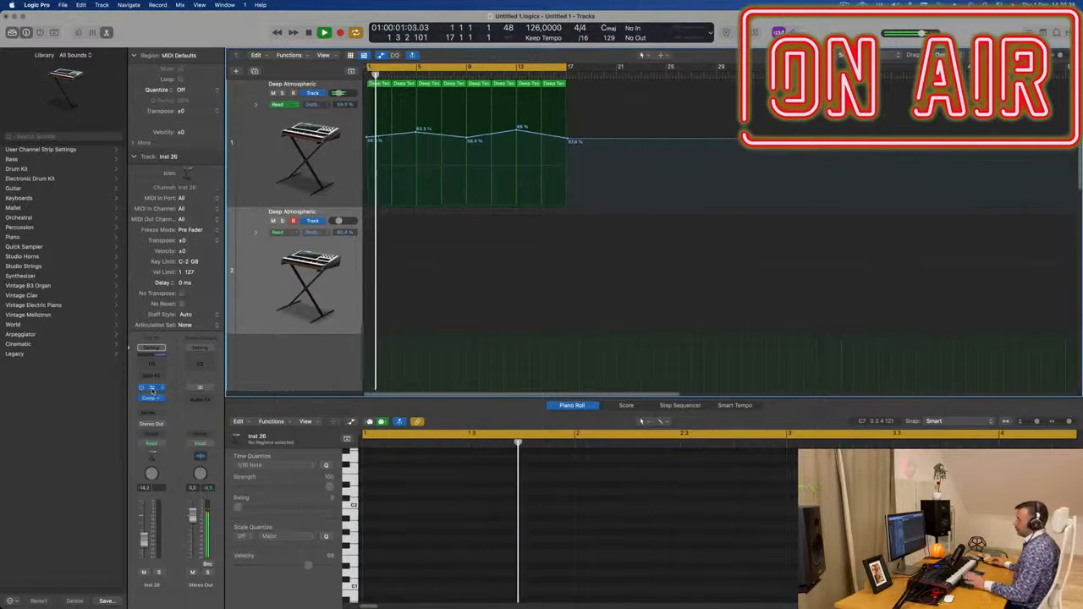
- Open Alchemy on the duplicated track, load Vintage Brassy Sweep from the Brass category and raise the track's volume to about -2.7 dB
left_click(151, 387)
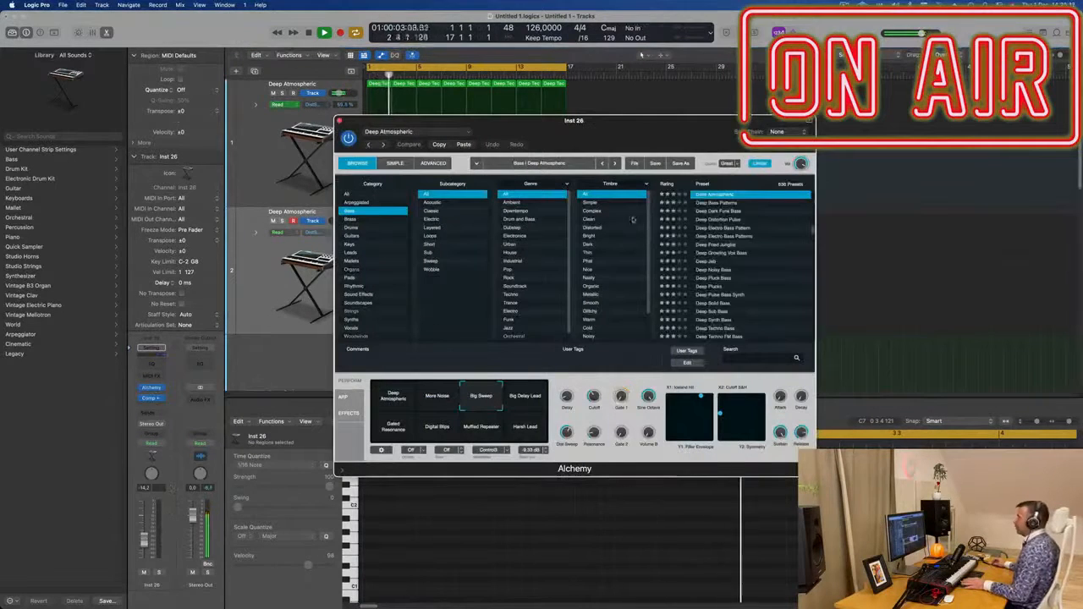
left_click(350, 219)
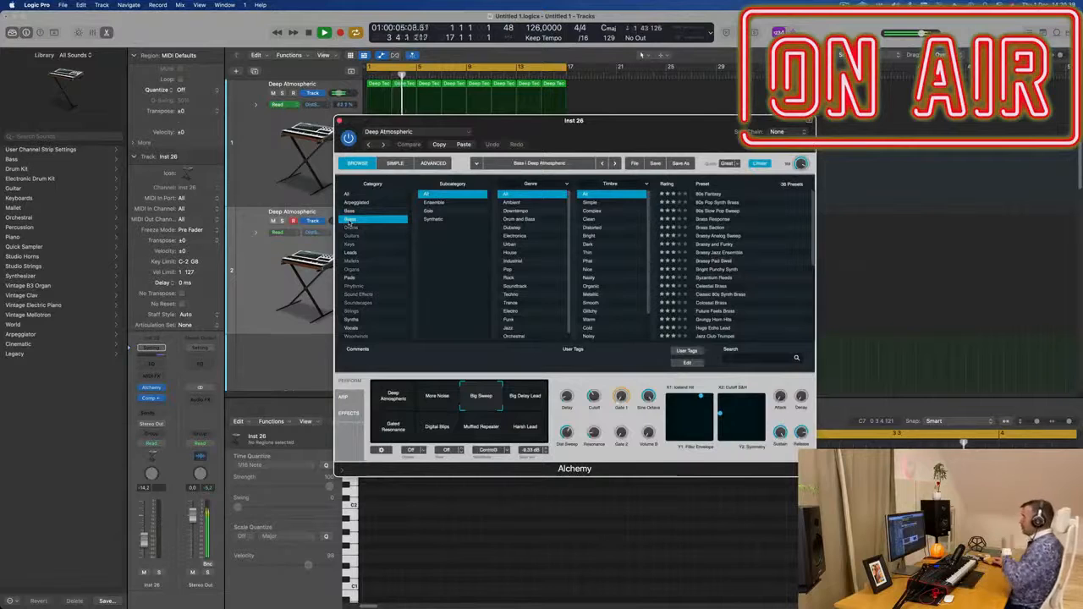
scroll(772, 260, "down", 5)
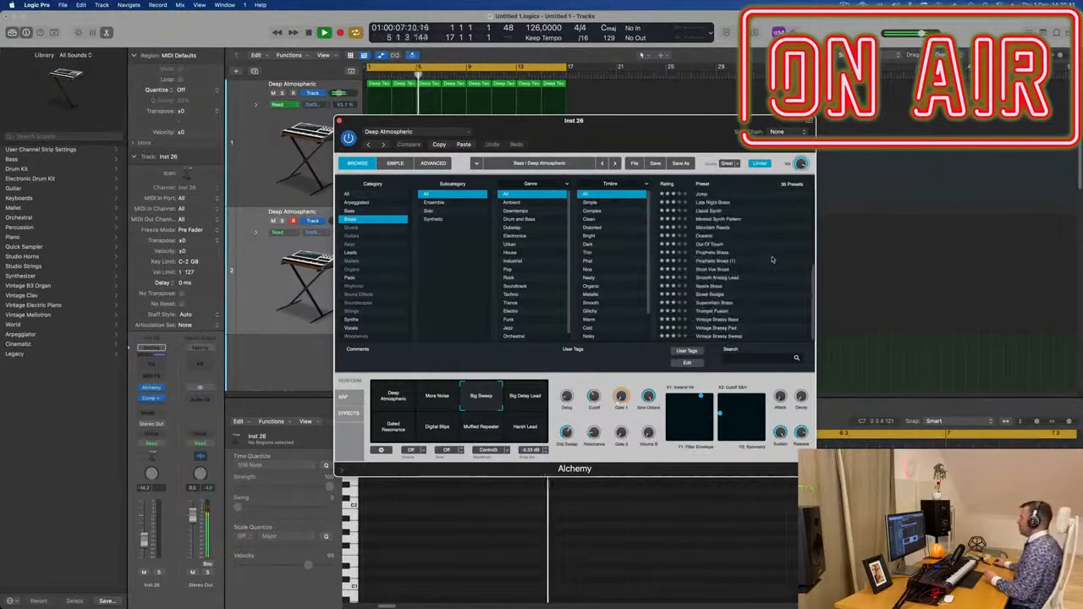
left_click(720, 337)
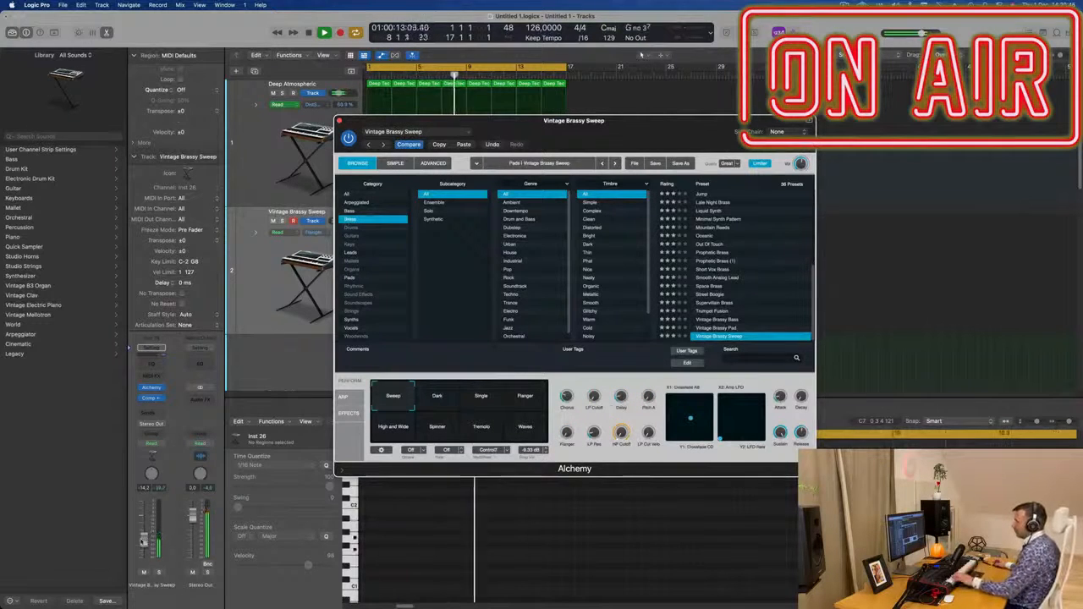
left_click(897, 246)
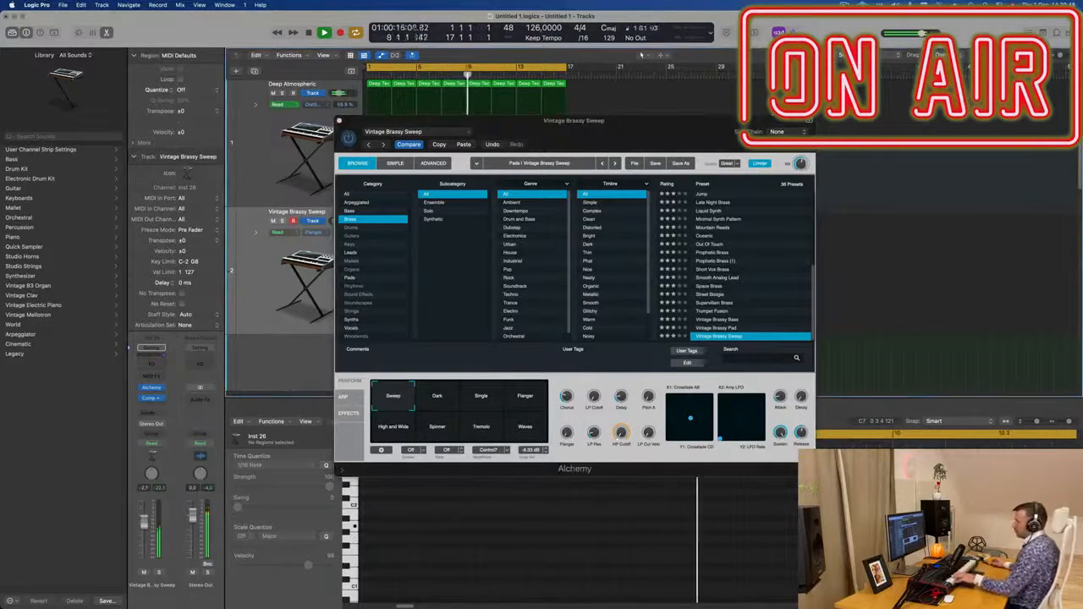
- Try Vintage Brassy Pad, load Vintage Brassy Bass instead, audition its snapshots and settle on Short Lead
left_click(720, 329)
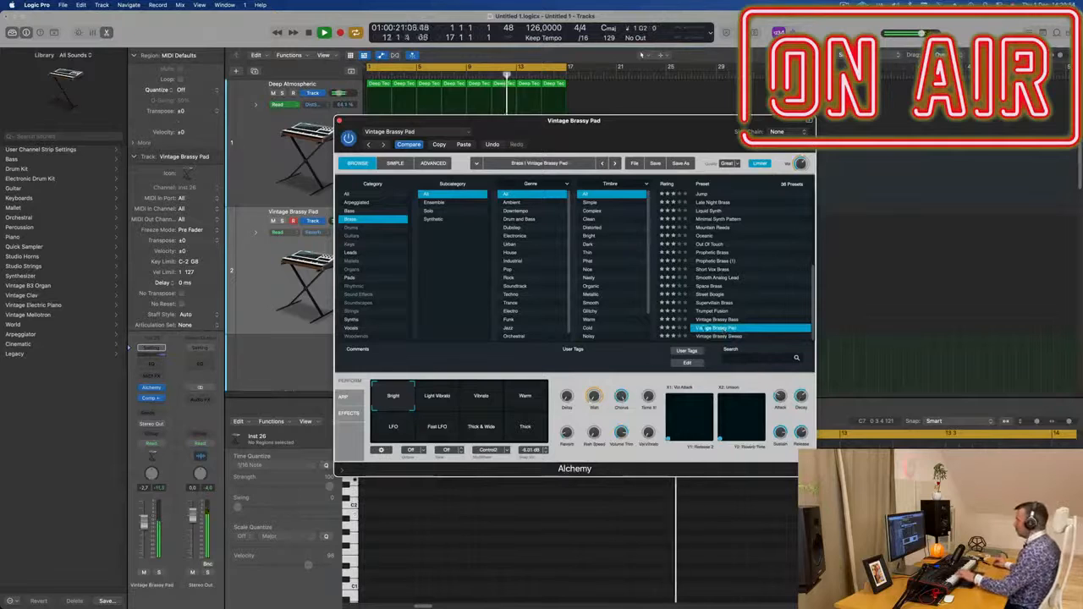
left_click(718, 320)
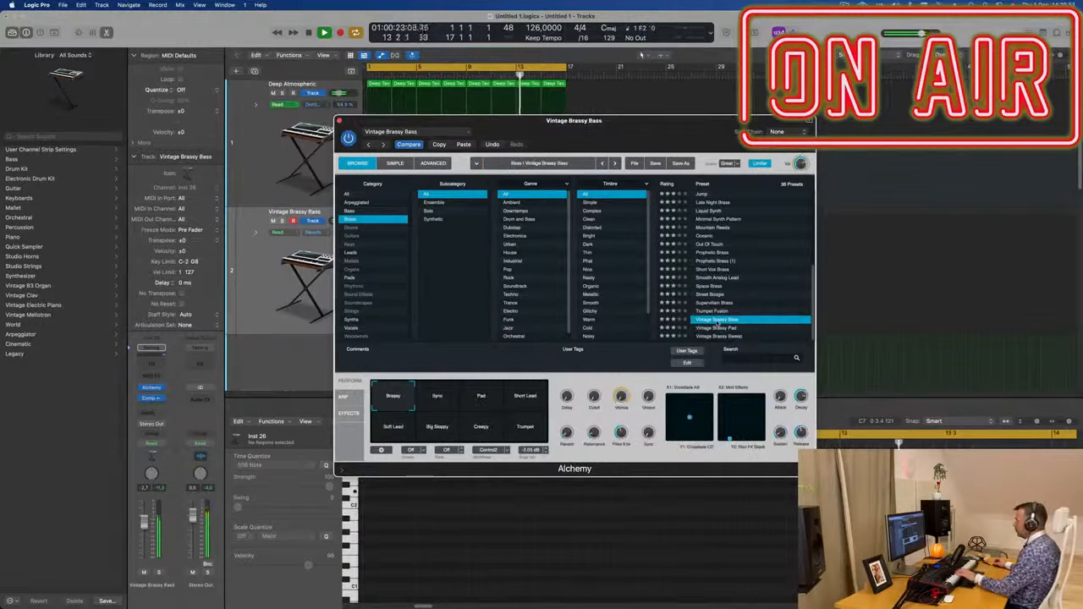
left_click(450, 404)
left_click(498, 406)
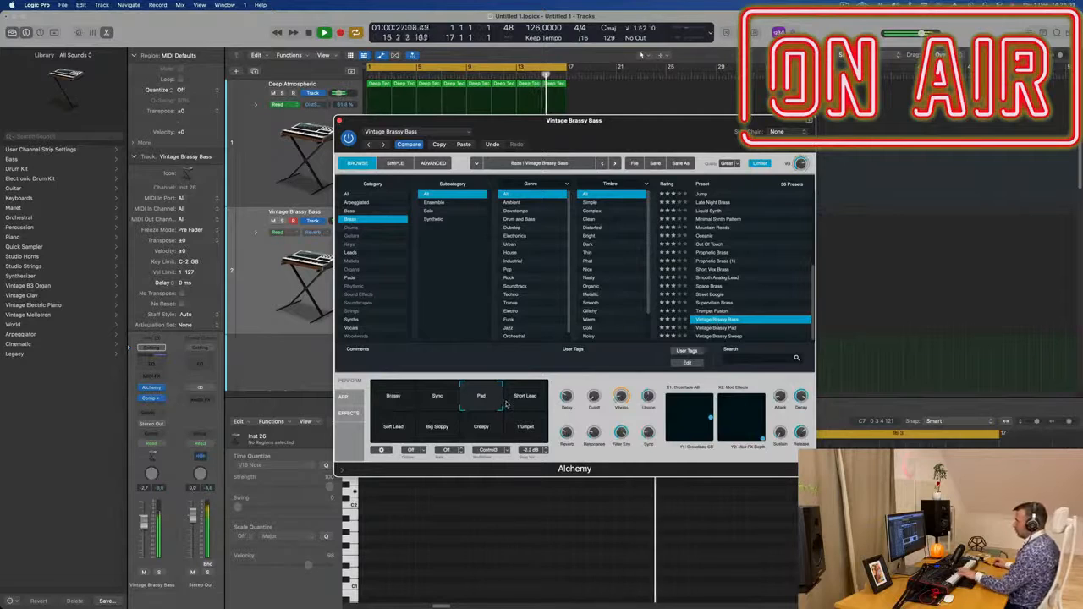
left_click(523, 403)
left_click(393, 430)
left_click(534, 398)
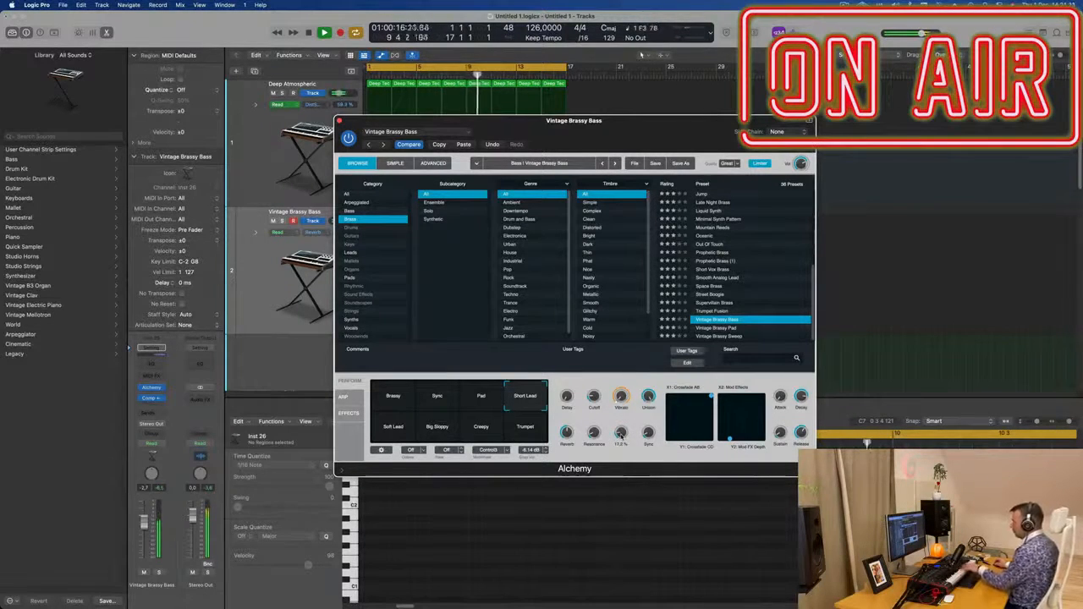
- Move the Alchemy window aside, duplicate the Vintage Brassy Bass track and reselect the original track 2
left_click_drag(628, 177, 807, 201)
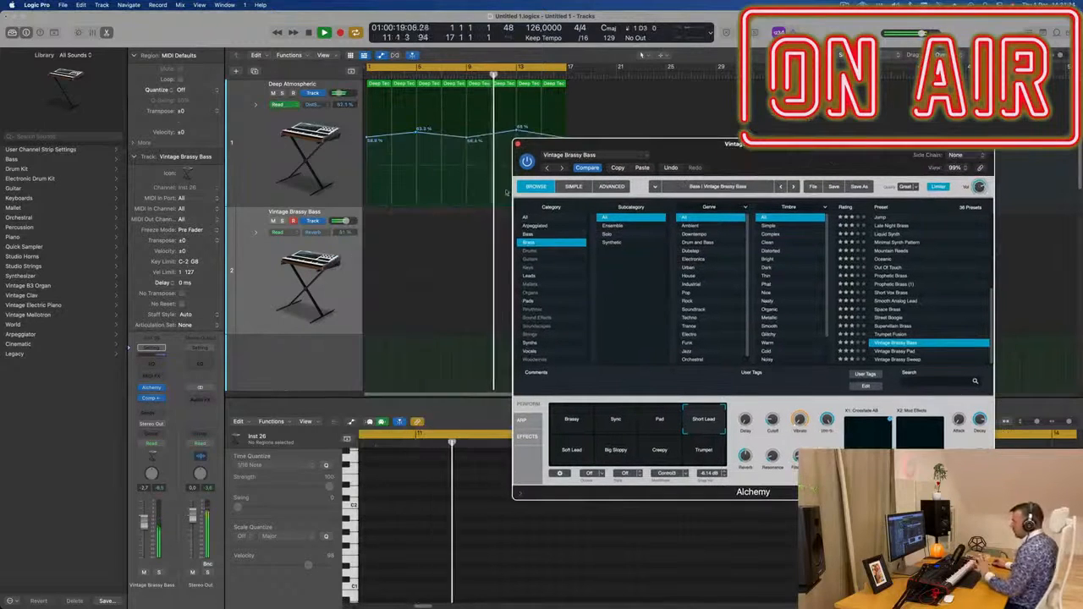
left_click(255, 71)
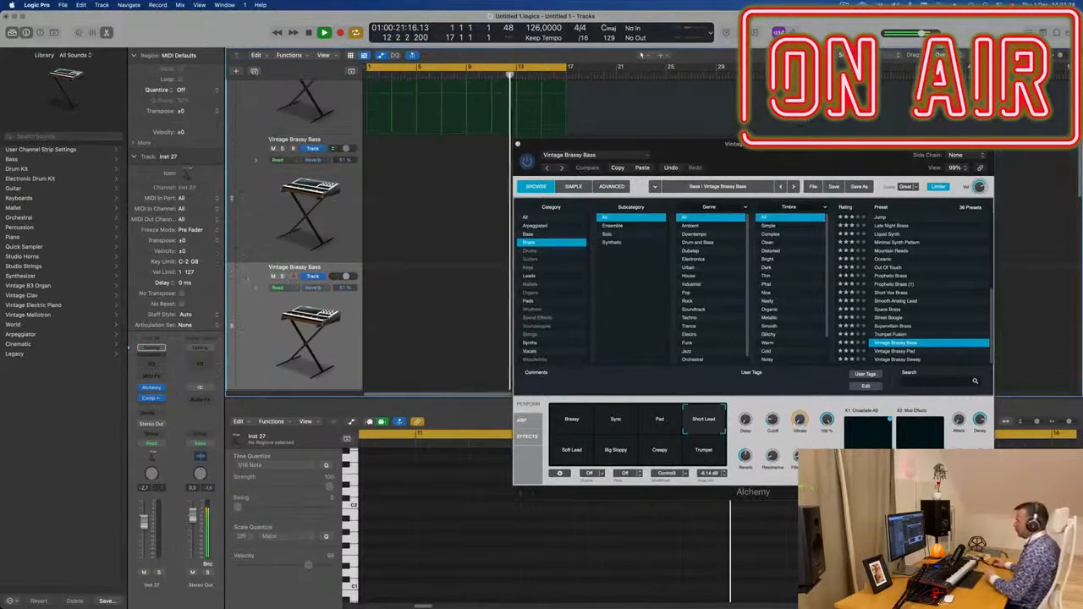
left_click(259, 212)
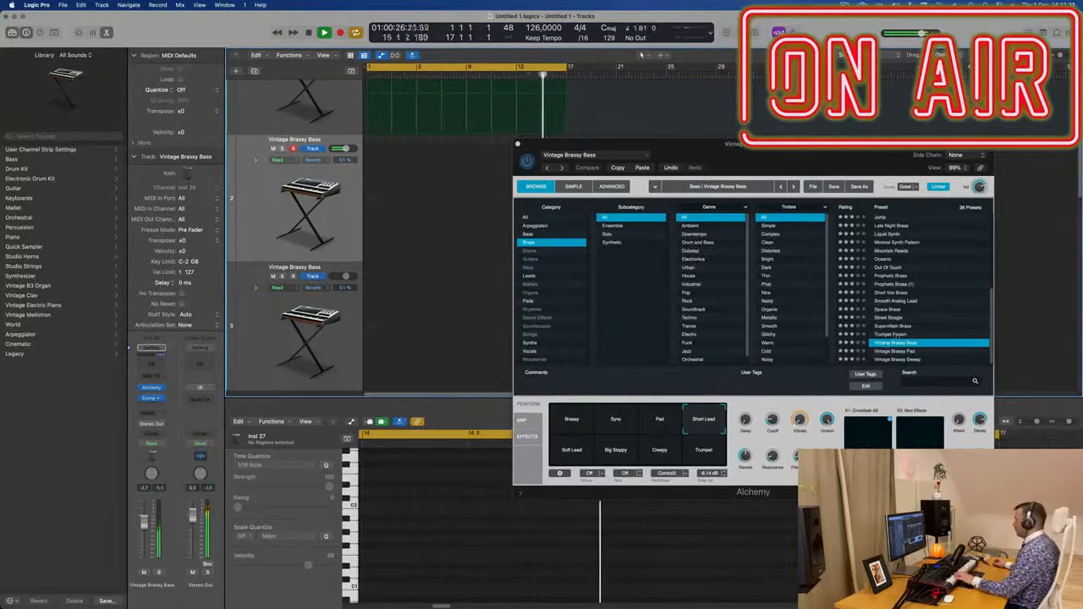
- Audition Trumpet Fusion, Supervillain Brass with Breath Ticking Pad, Vintage Brassy Bass, Street Boogie and Space Brass on track 2
left_click(896, 334)
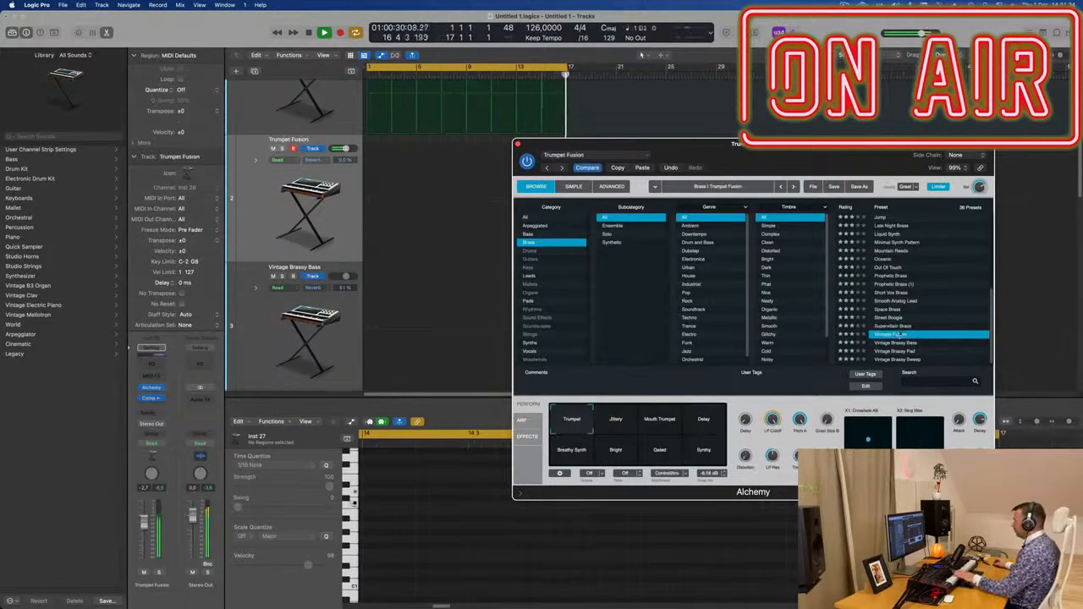
left_click(902, 327)
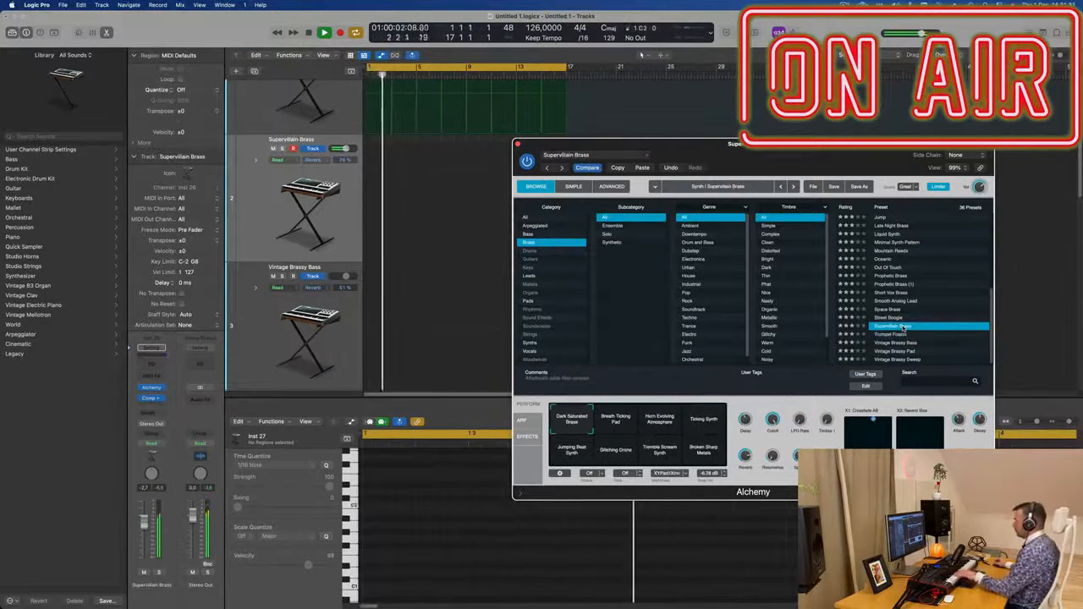
left_click(626, 423)
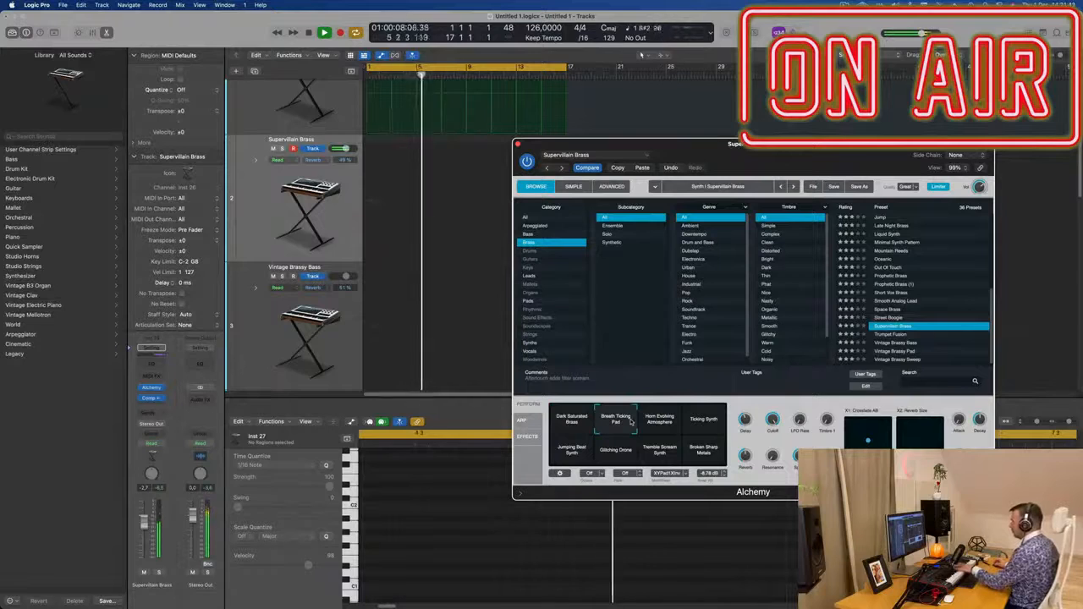
left_click(895, 343)
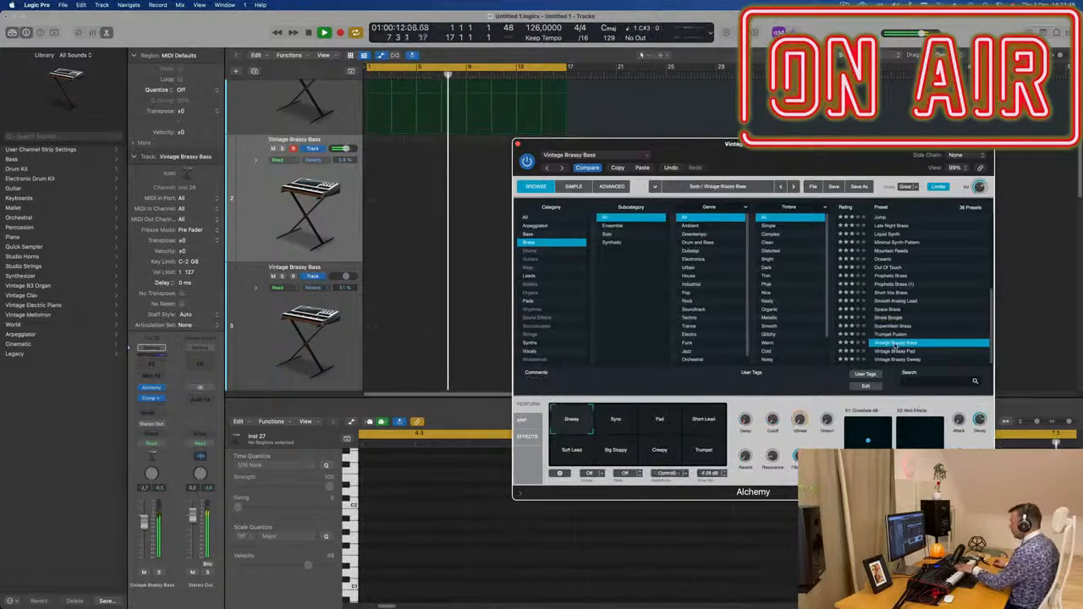
left_click(895, 318)
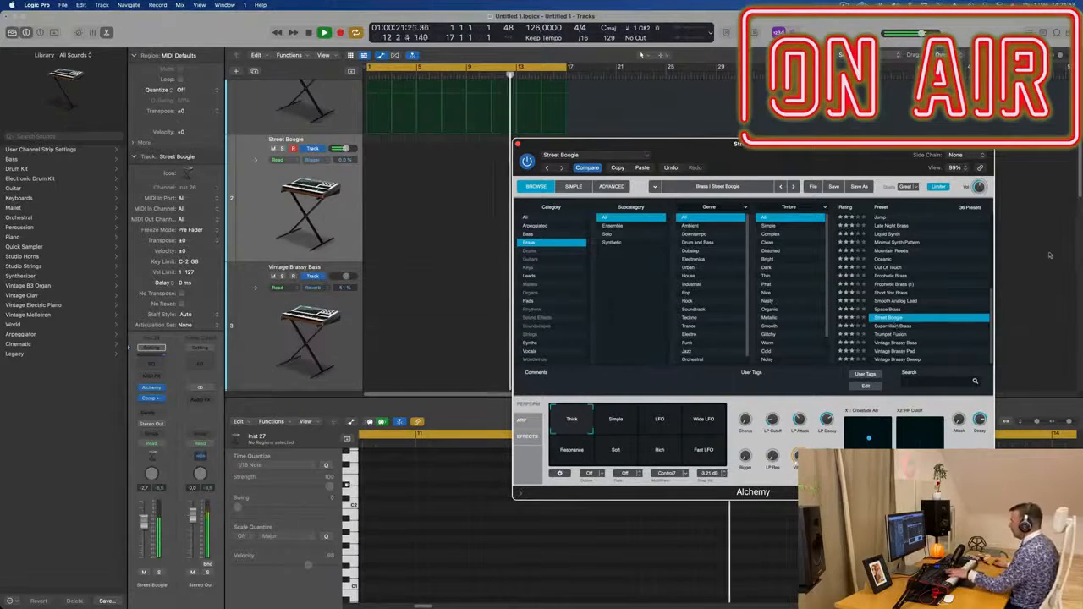
left_click(885, 309)
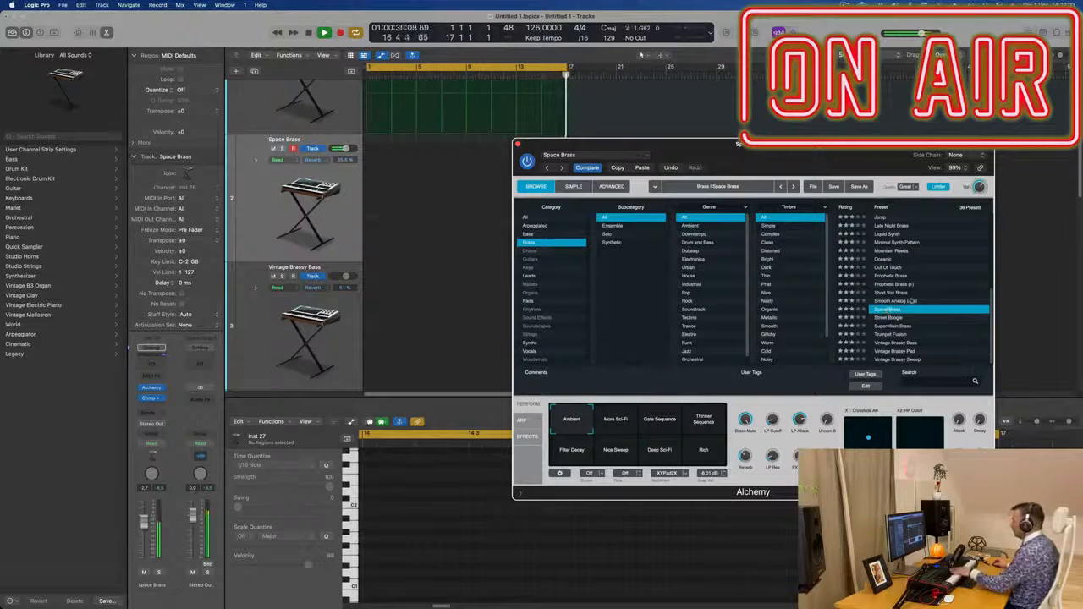
- Load the Smooth Analog Lead preset on track 2, audition its snapshots and choose Bright Brass
left_click(912, 301)
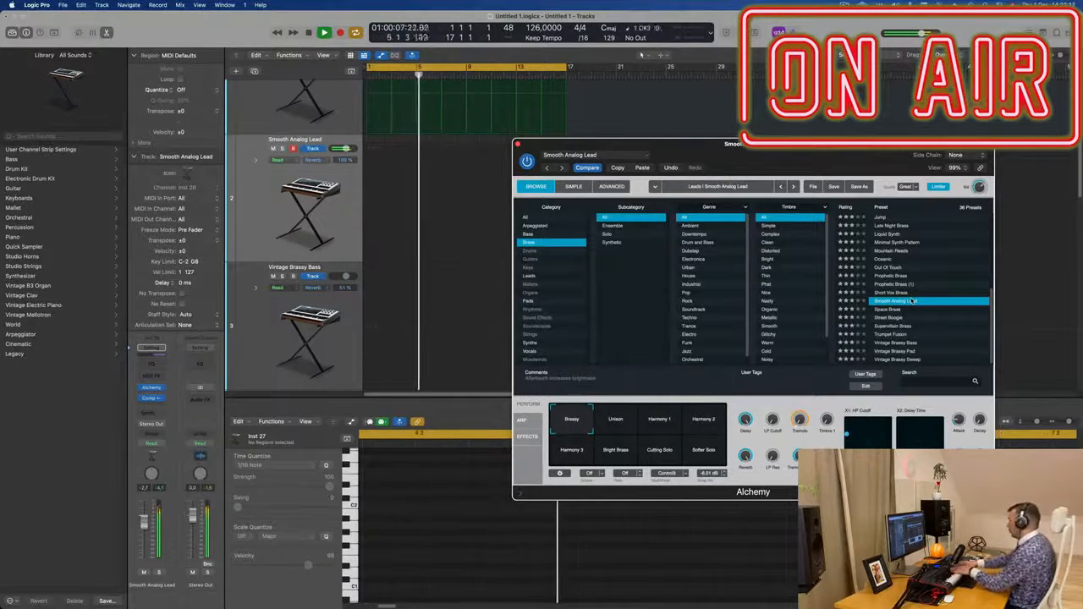
left_click(618, 419)
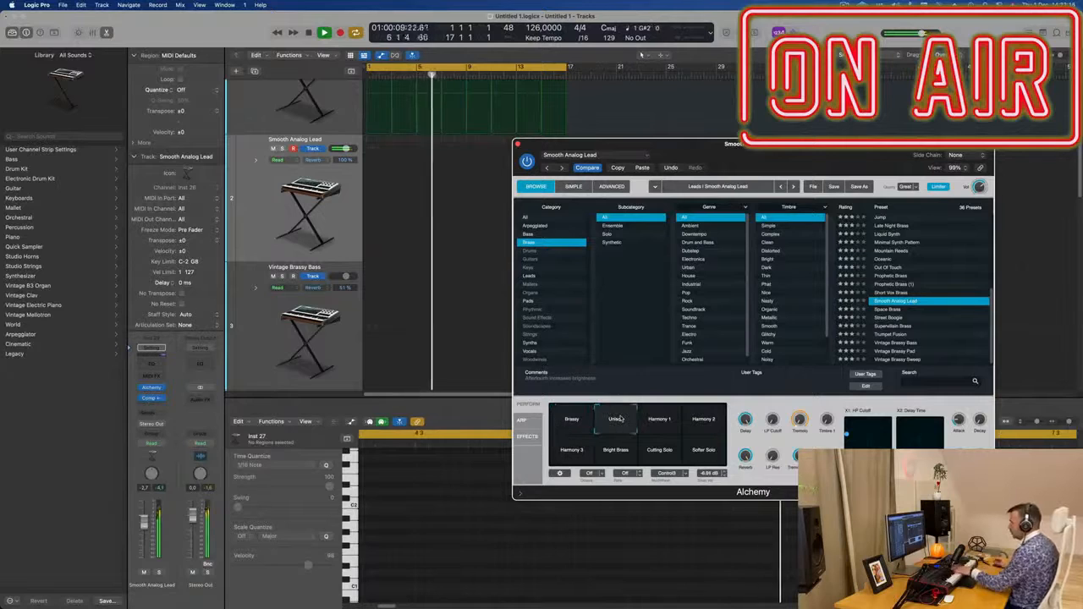
left_click(659, 420)
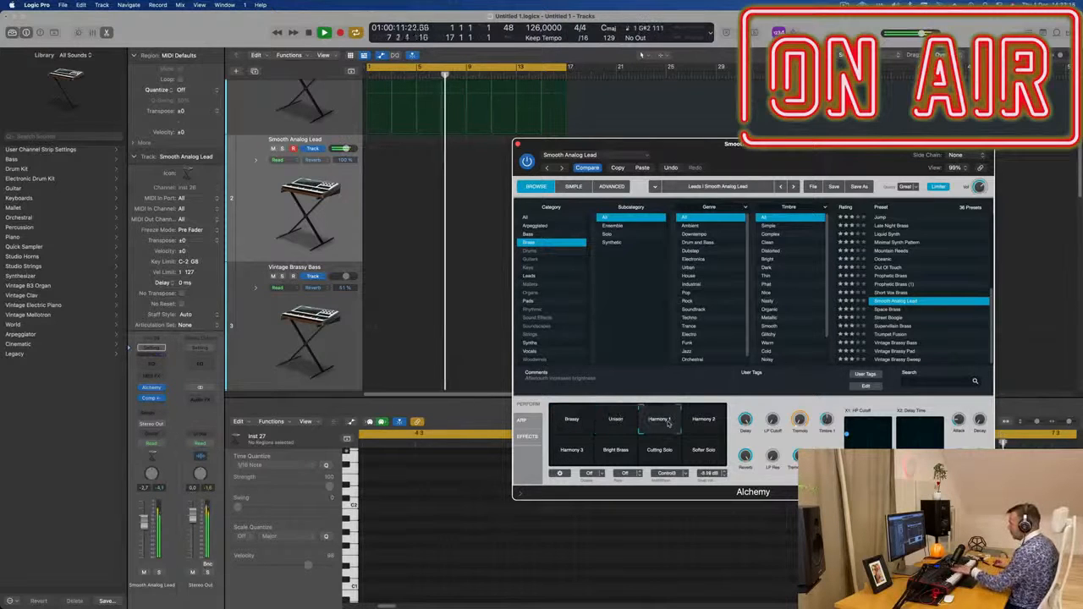
left_click(708, 425)
left_click(573, 451)
left_click(614, 455)
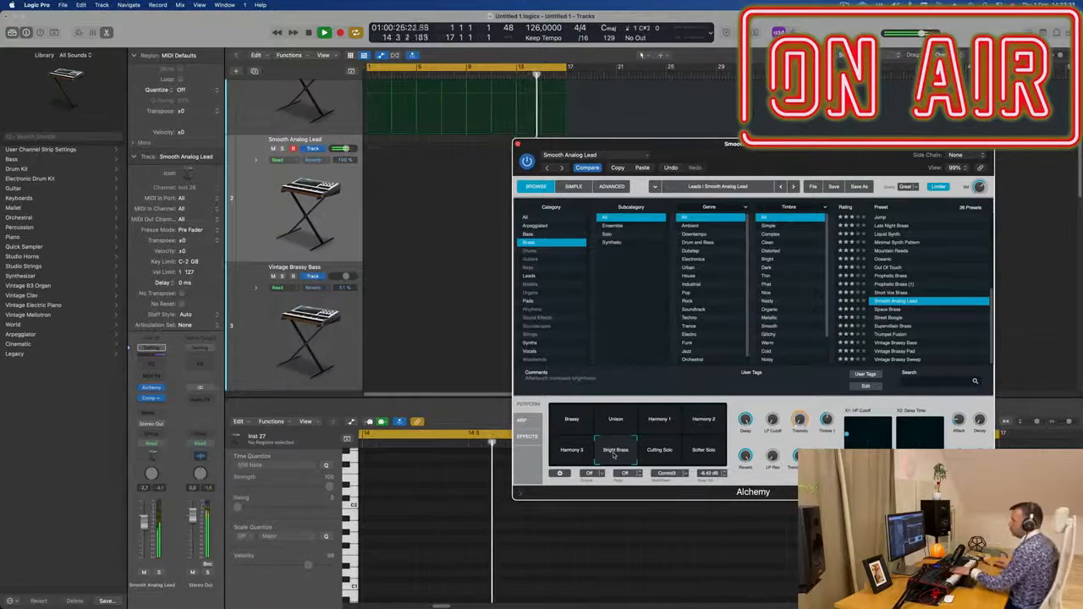
- Lower the Smooth Analog Lead track to about -7.2 dB and record a lead line over the 16-bar cycle
left_click_drag(147, 534, 148, 538)
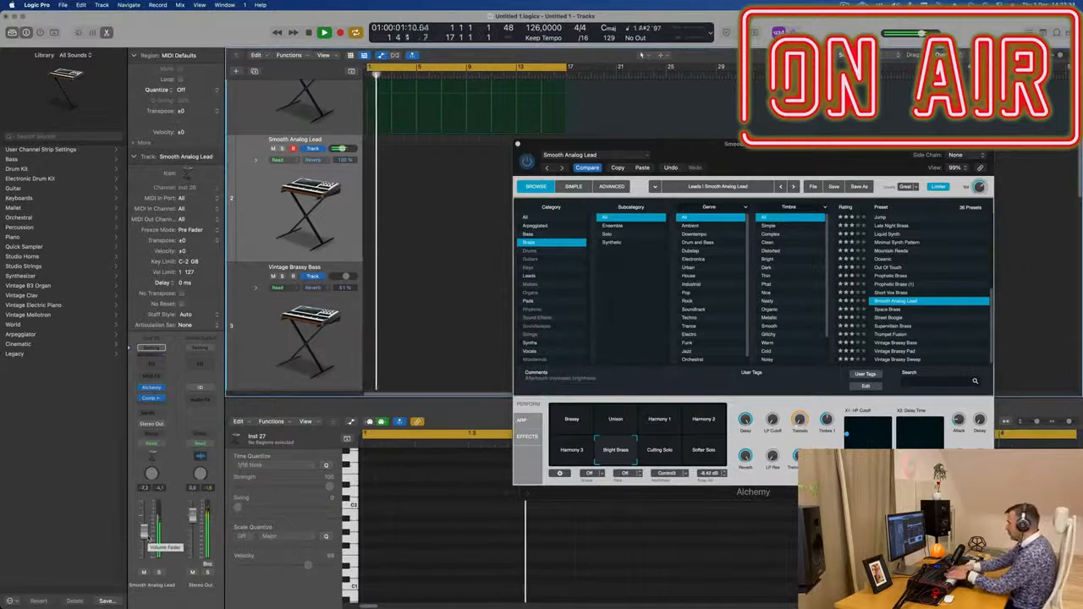
key("r")
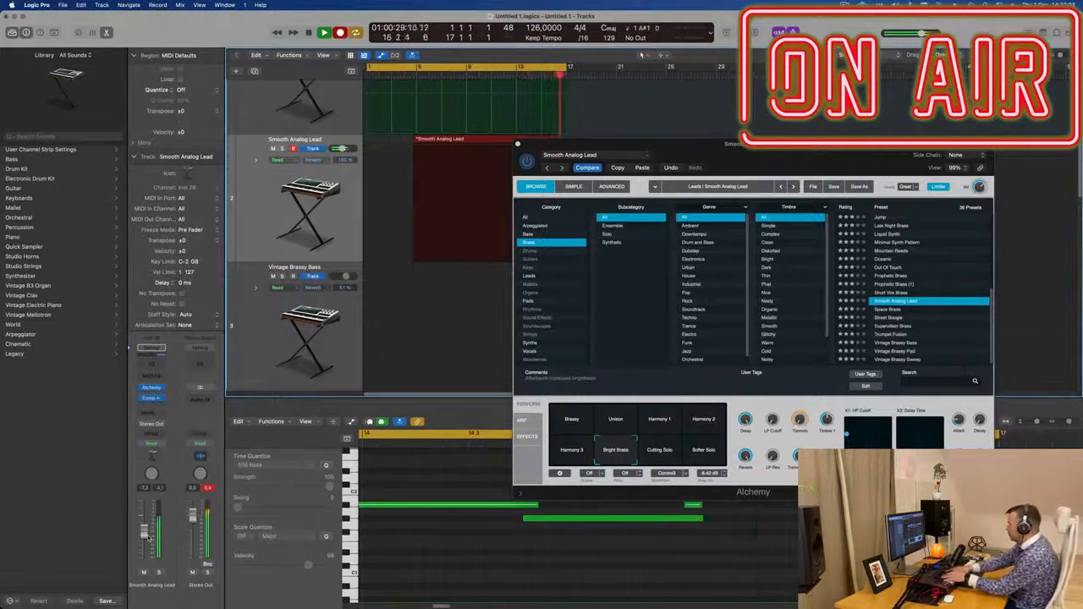
key("space")
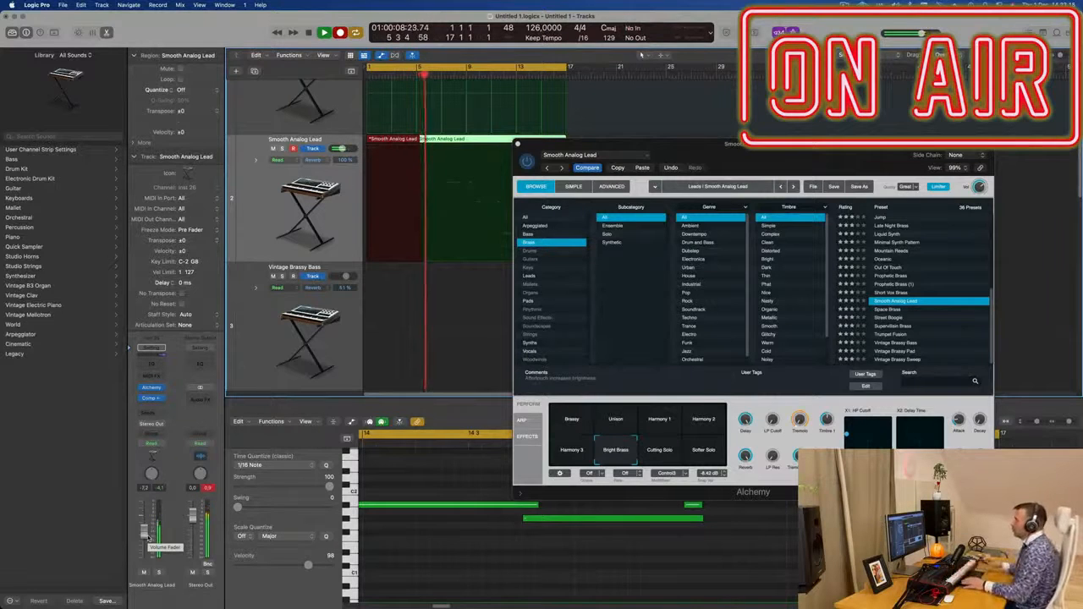
key("space")
key("space")
- Move the Alchemy window clear of the arrangement and split the Smooth Analog Lead region at bar 3, splitting the crossing notes
left_click_drag(610, 144, 836, 89)
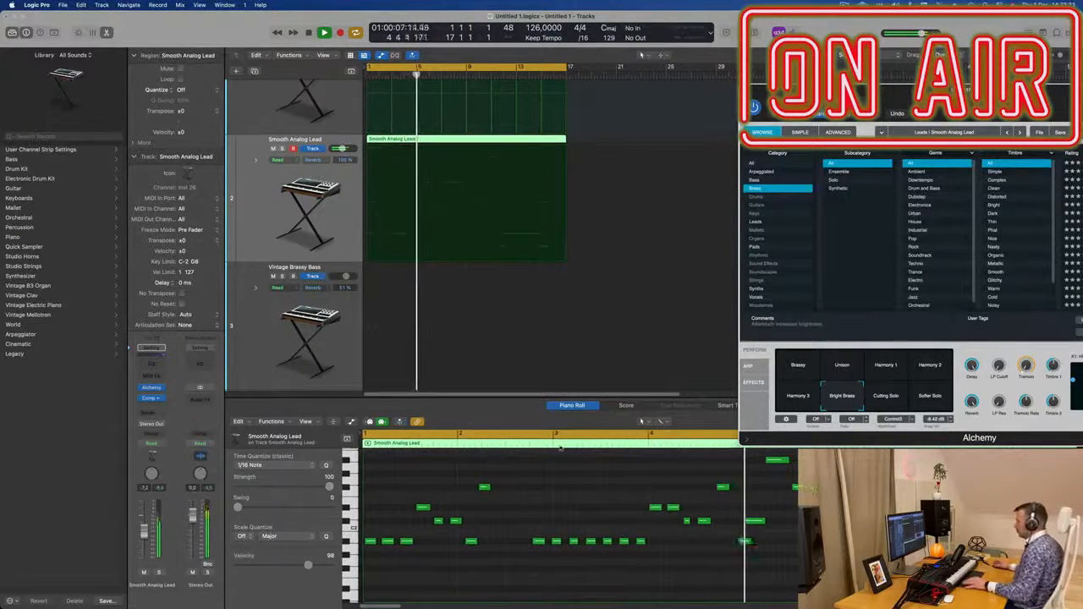
key("Return")
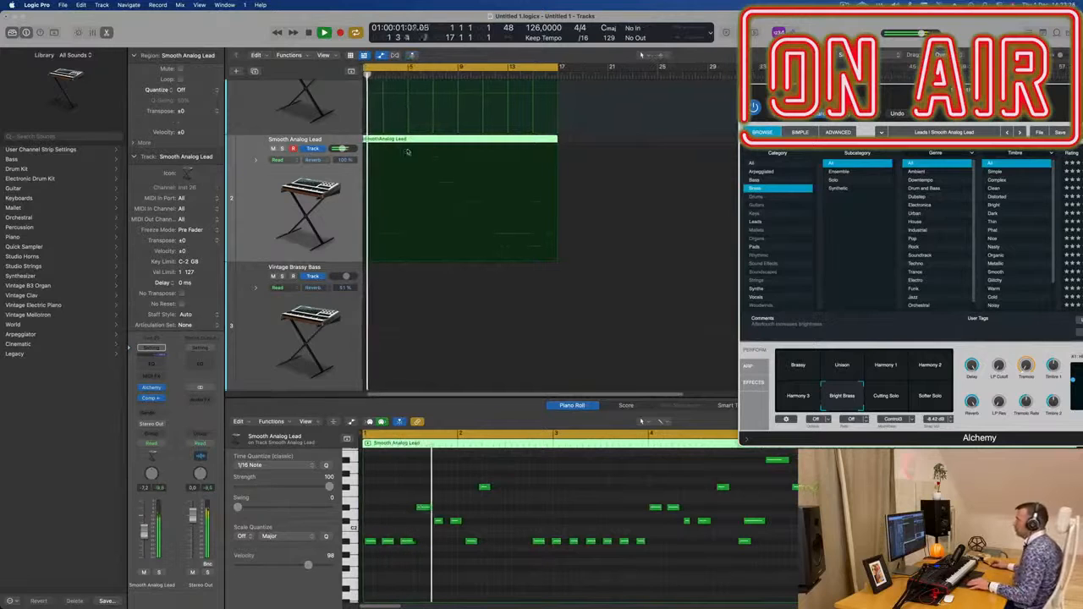
key("super+Right")
key("super+Right")
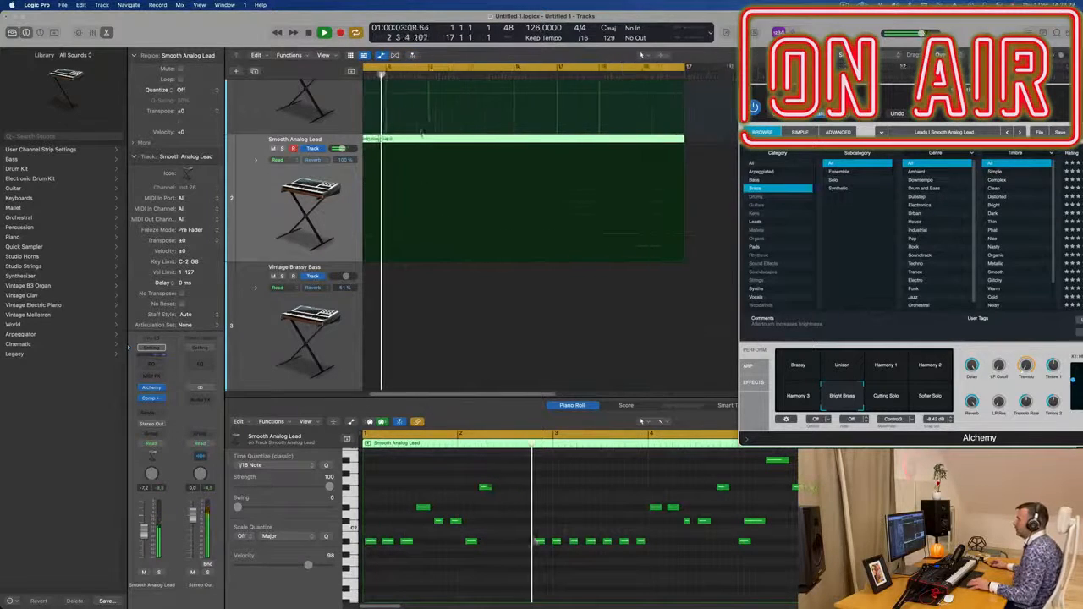
key("super+t")
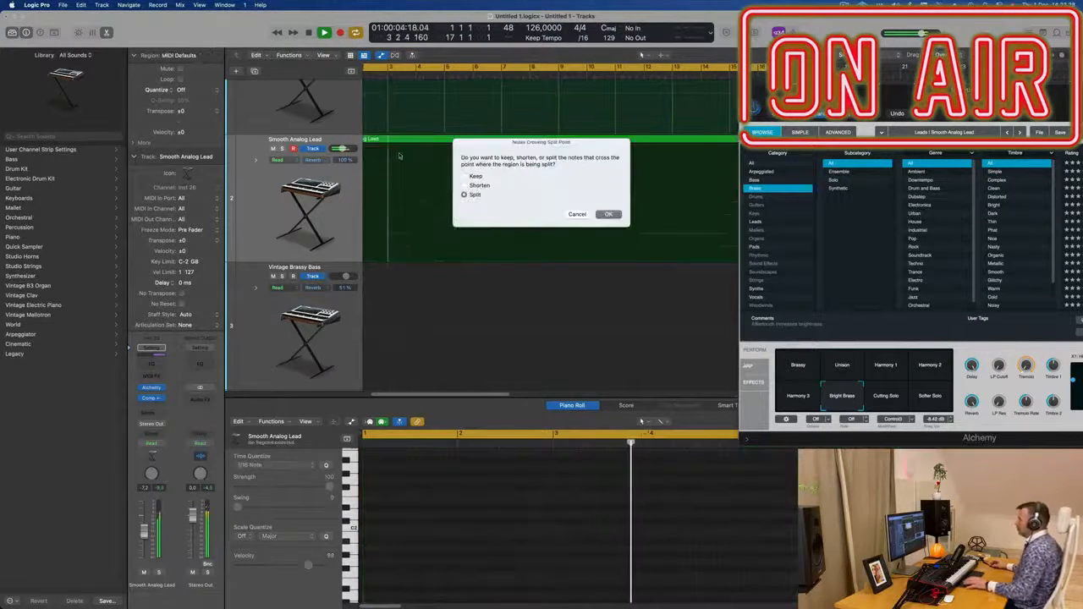
key("Return")
key("z")
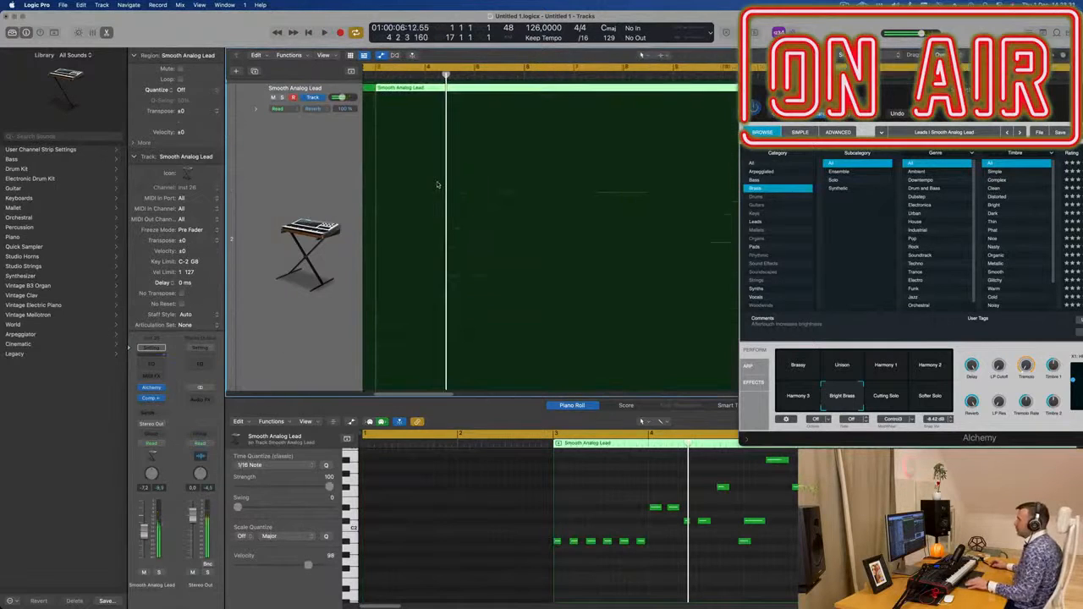
key("z")
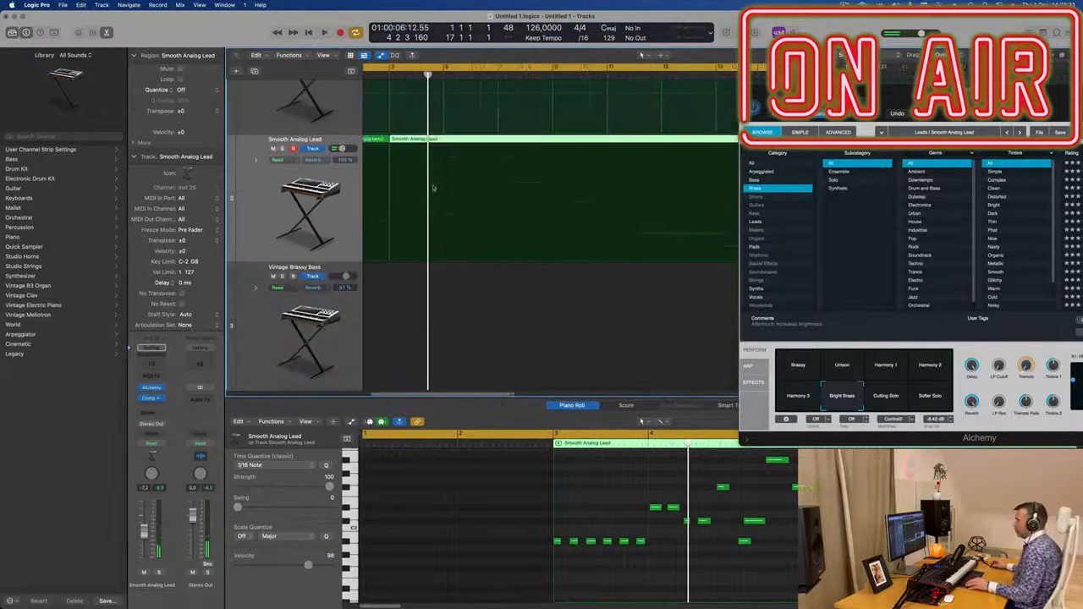
- Delete the lead piece before bar 3 and move the remaining Smooth Analog Lead region to start at bar 1
left_click(382, 143)
key("Delete")
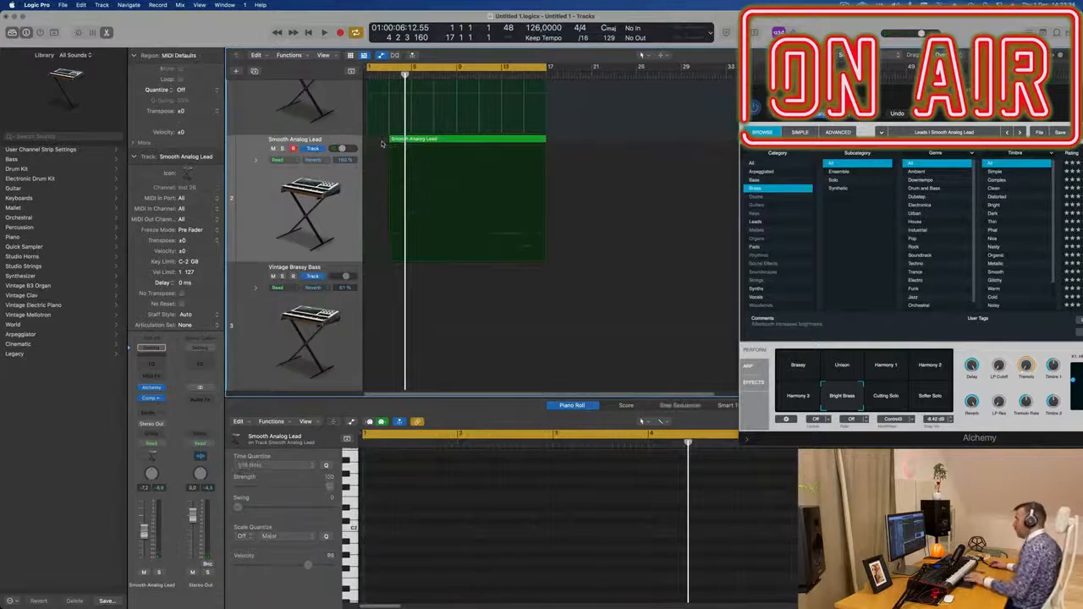
left_click_drag(429, 142, 406, 142)
key("space")
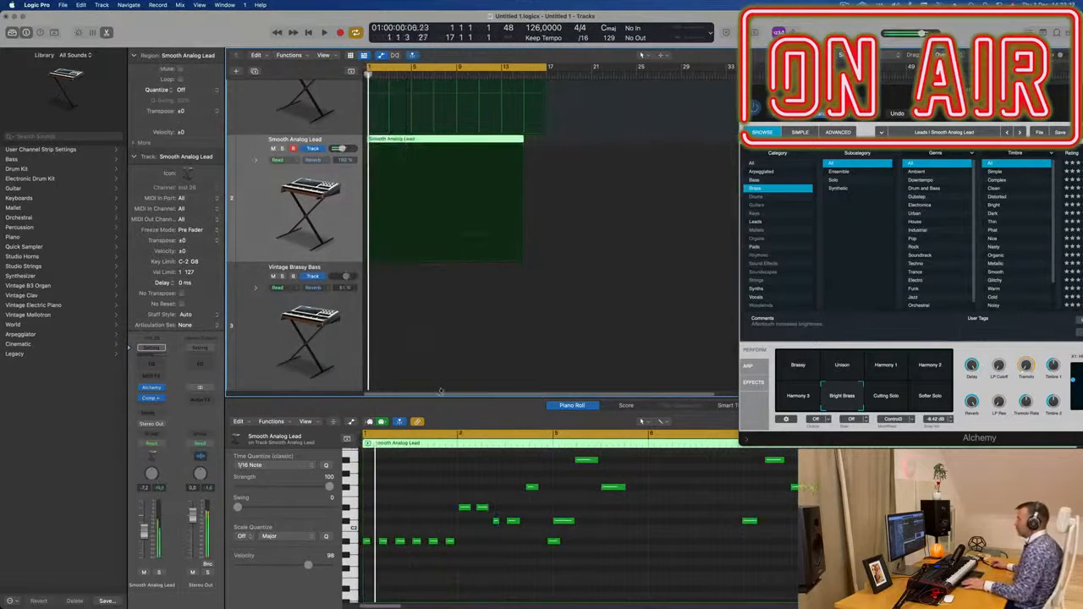
- Quantize all notes of the lead region to 1/16, play it from the start and select the long note at bar 3
left_click(407, 503)
key("super+a")
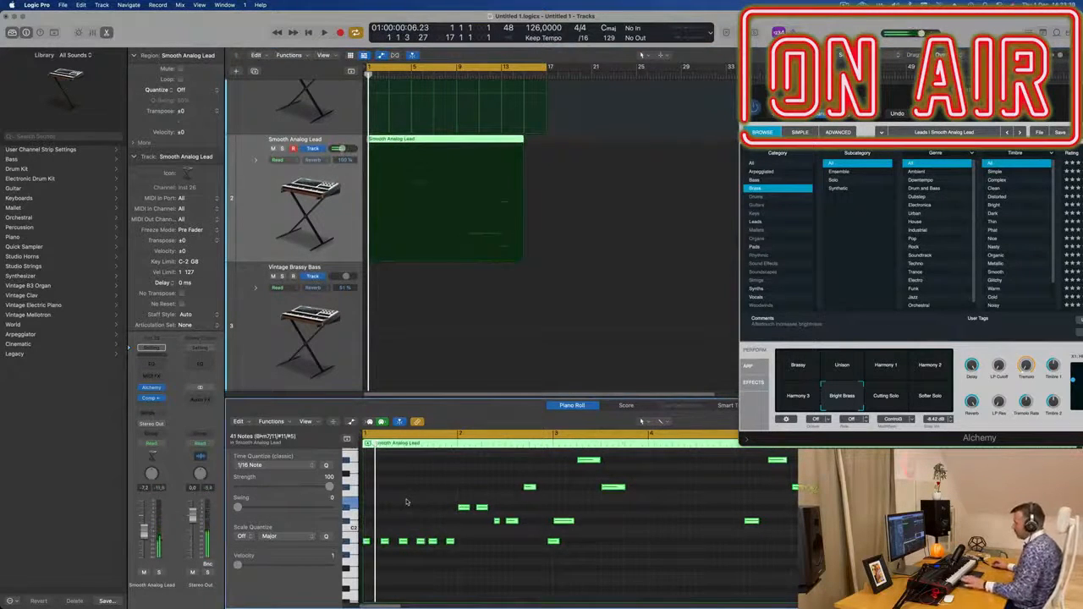
scroll(412, 502, "up", 2)
scroll(414, 502, "down", 2)
scroll(413, 501, "up", 4)
scroll(414, 501, "up", 2)
scroll(414, 501, "down", 3)
key("Return")
left_click(605, 514)
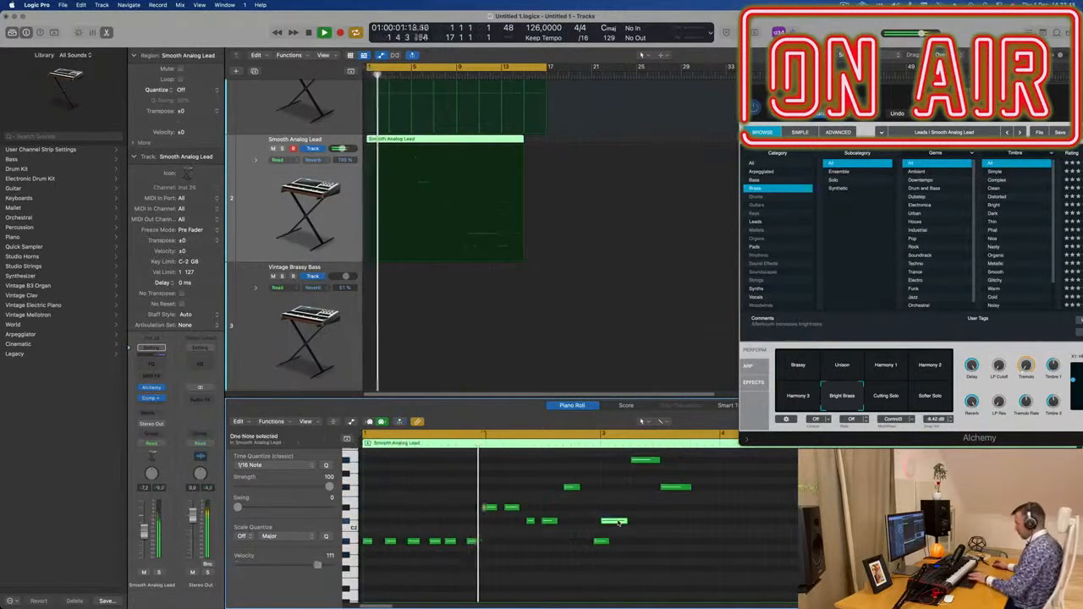
- Delete the three higher notes just after bar 3 in the lead region and extend the low bar 3 note to bar 5
key("space")
scroll(611, 498, "down", 2)
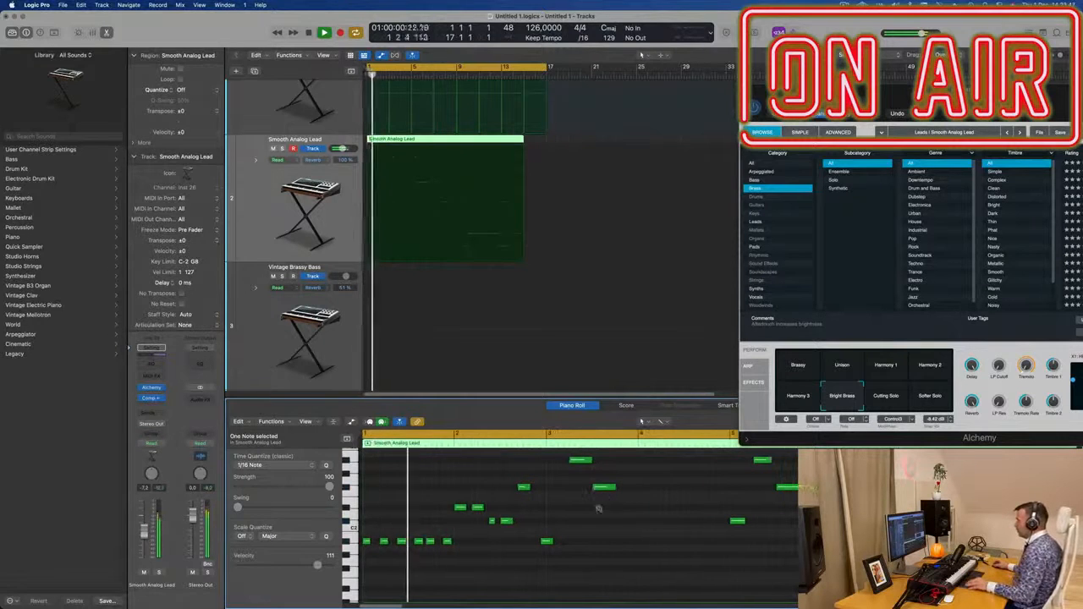
left_click_drag(570, 511, 606, 462)
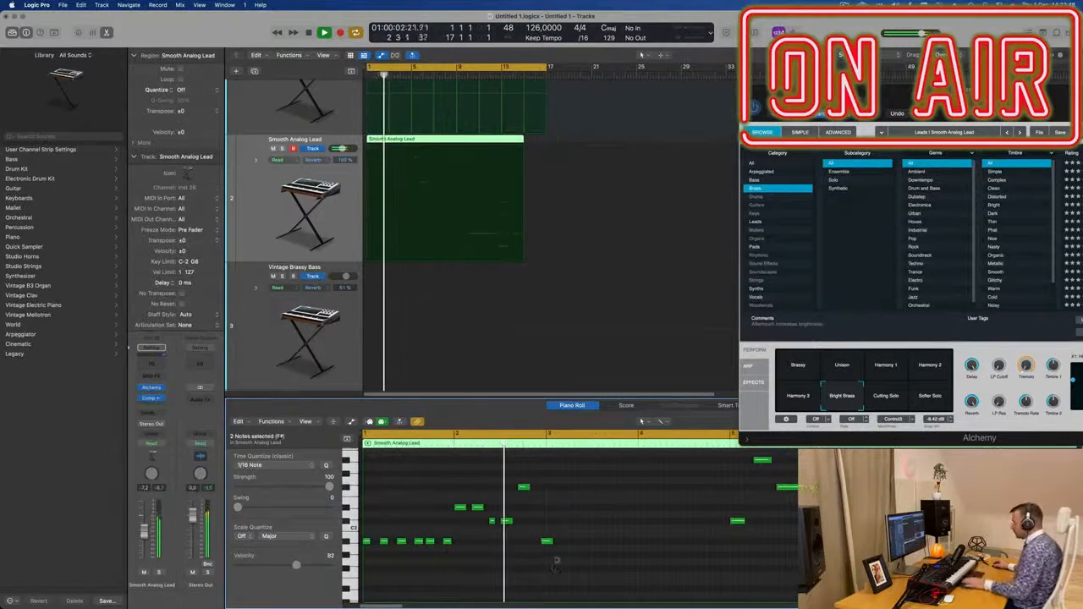
left_click_drag(551, 541, 728, 546)
scroll(484, 586, "down", 1)
scroll(484, 586, "down", 1)
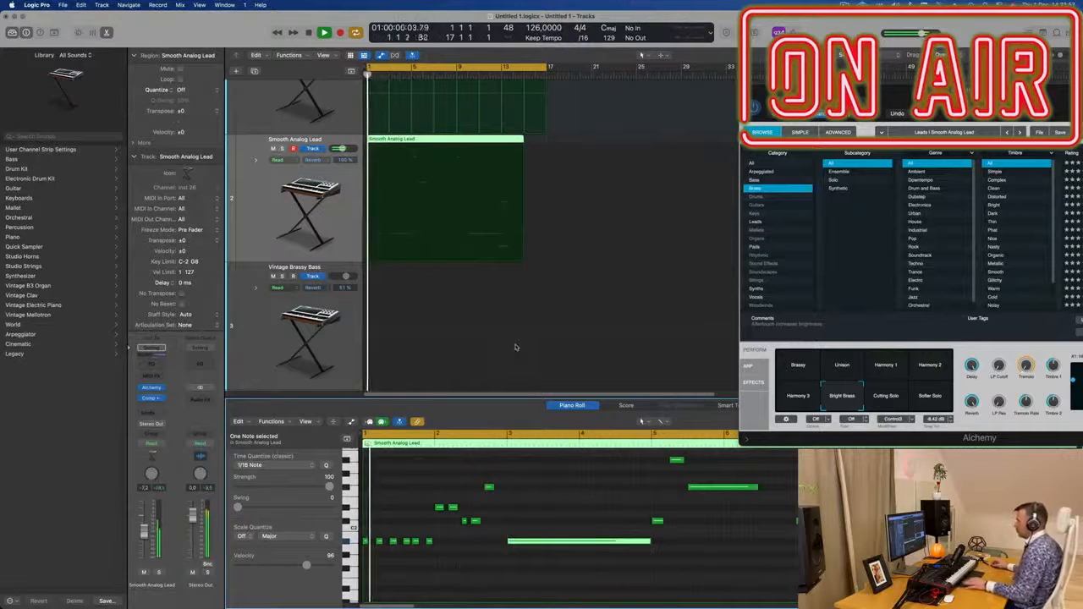
scroll(465, 346, "down", 1)
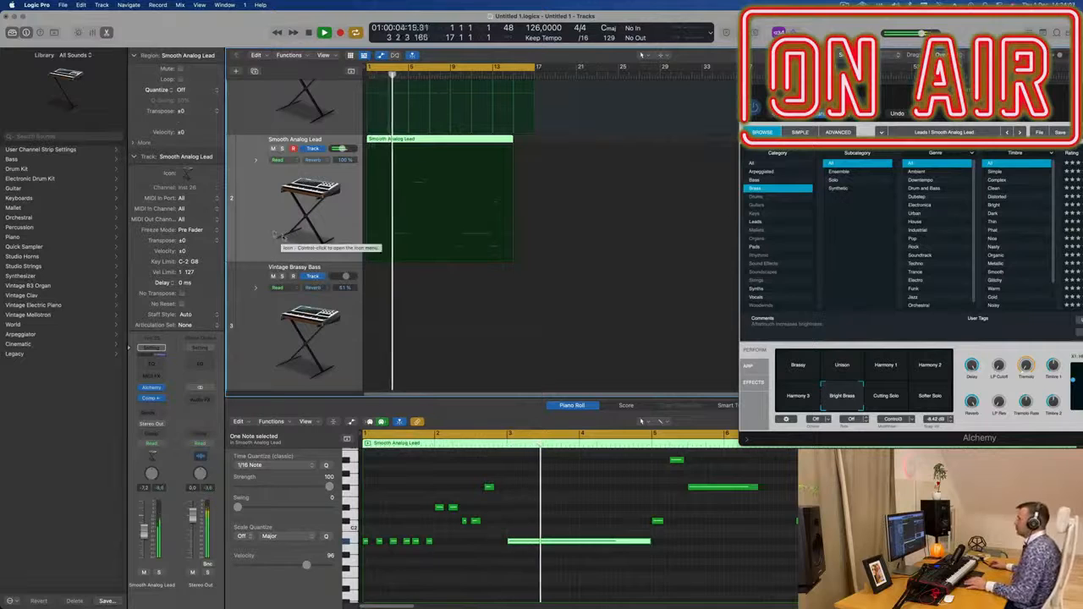
- Duplicate the Smooth Analog Lead track with the same settings, copy the lead region onto the new track at bar 1 and play it
key("Return")
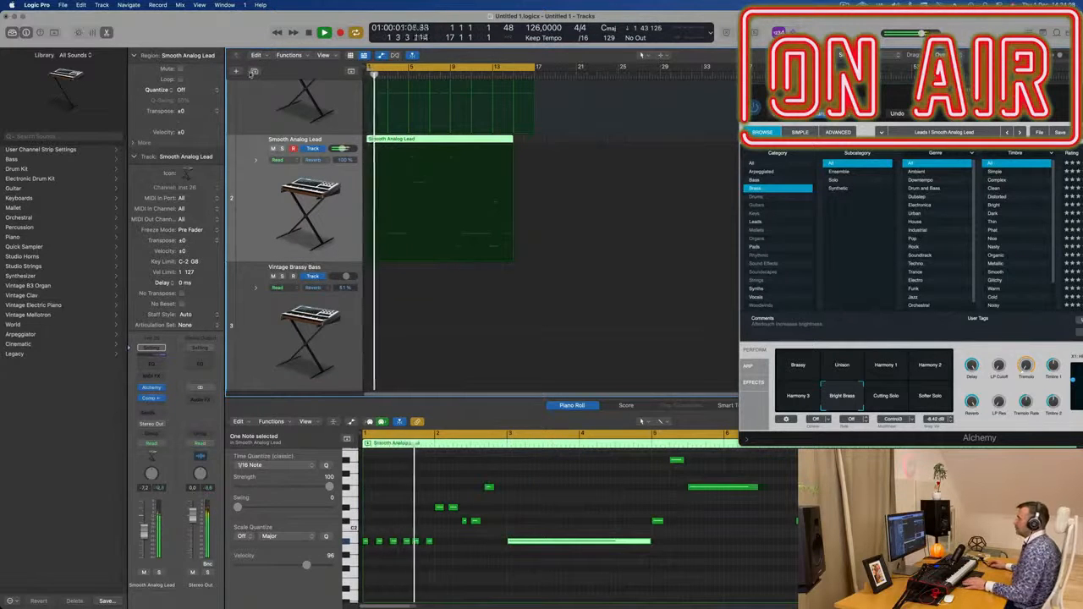
key("super+d")
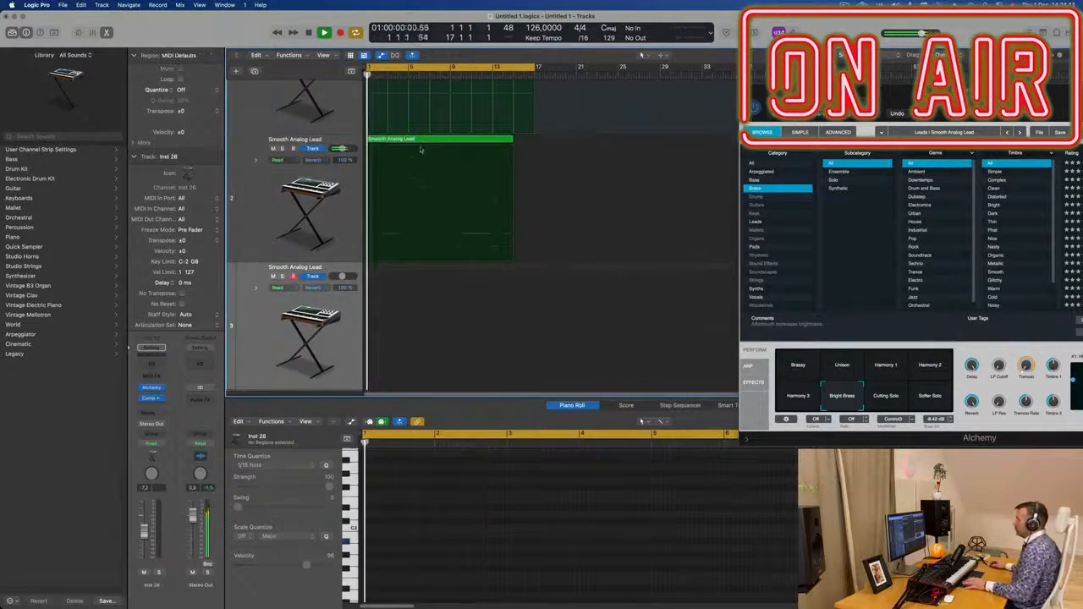
left_click_drag(421, 156, 409, 278)
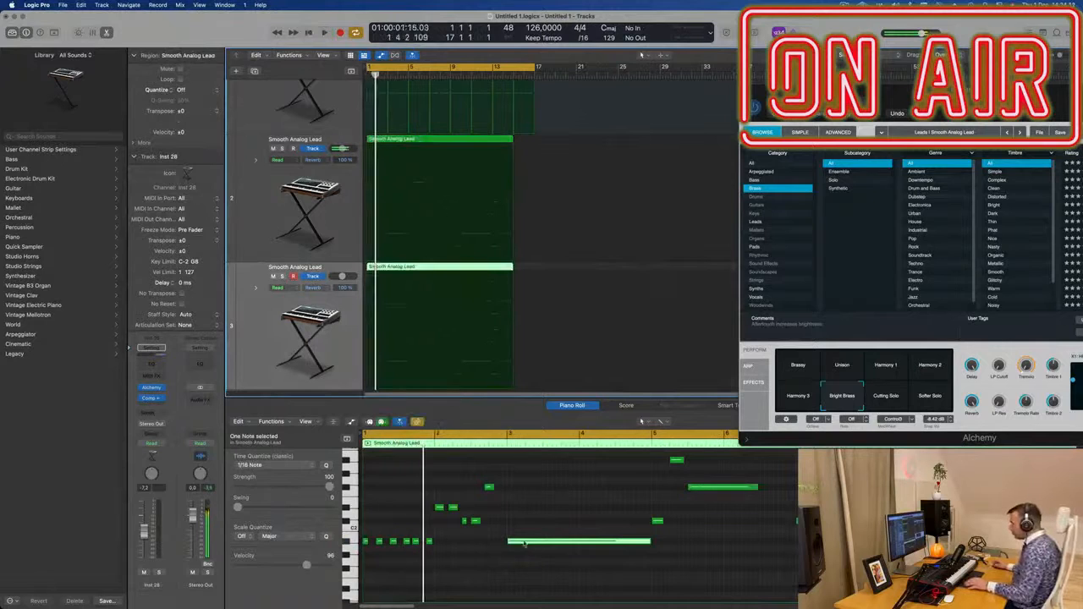
key("space")
key("space")
key("space")
left_click(320, 220)
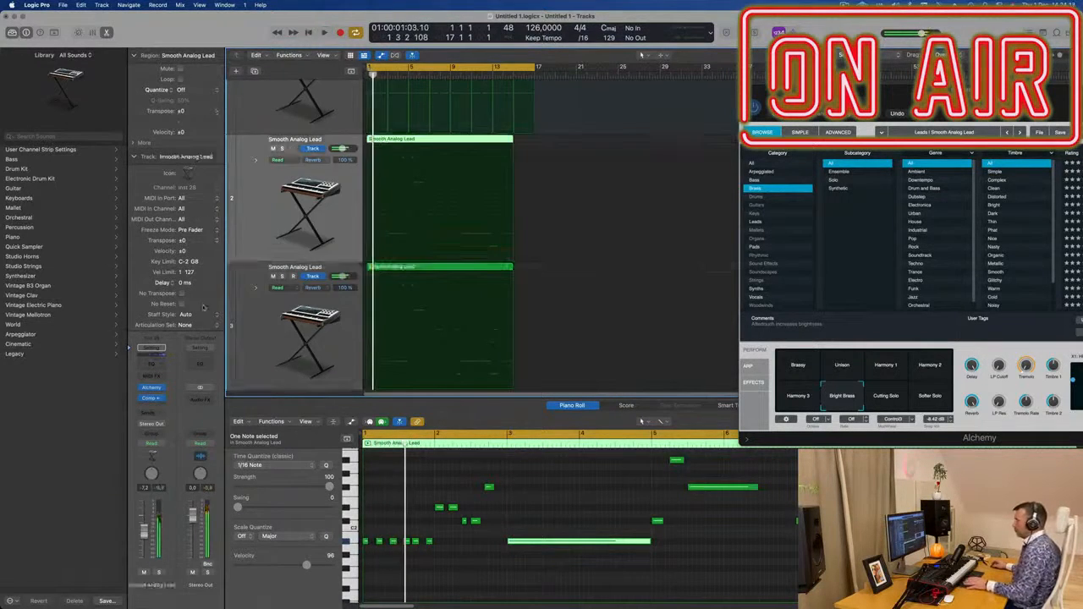
key("space")
left_click(284, 370)
key("space")
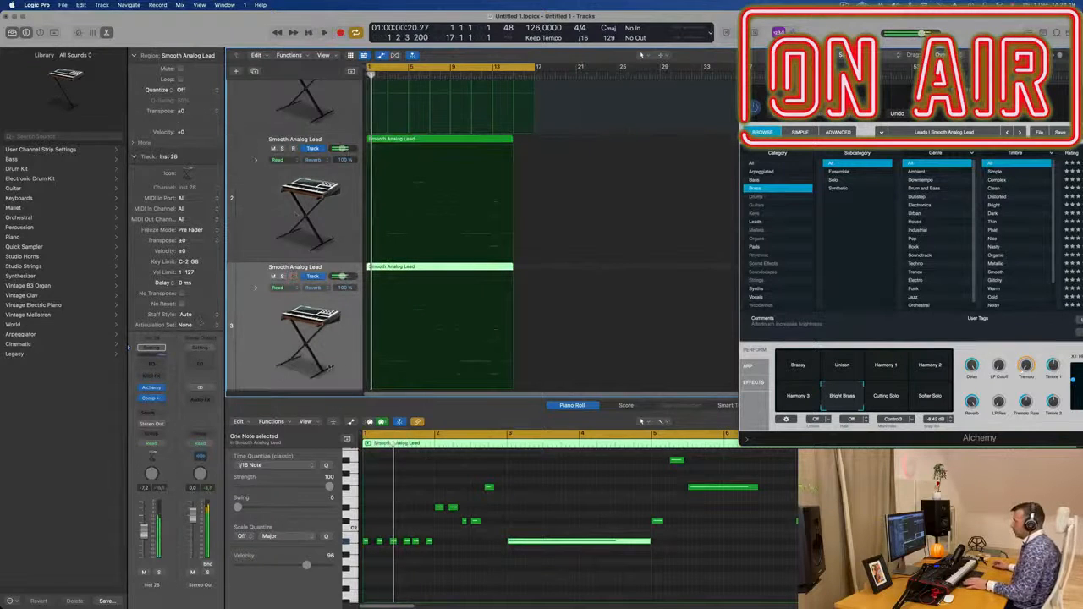
- Delete the notes before bar 3 in the copied lead region and move its long low note to bar 1
left_click_drag(500, 488, 360, 592)
left_click_drag(532, 526, 385, 526)
key("space")
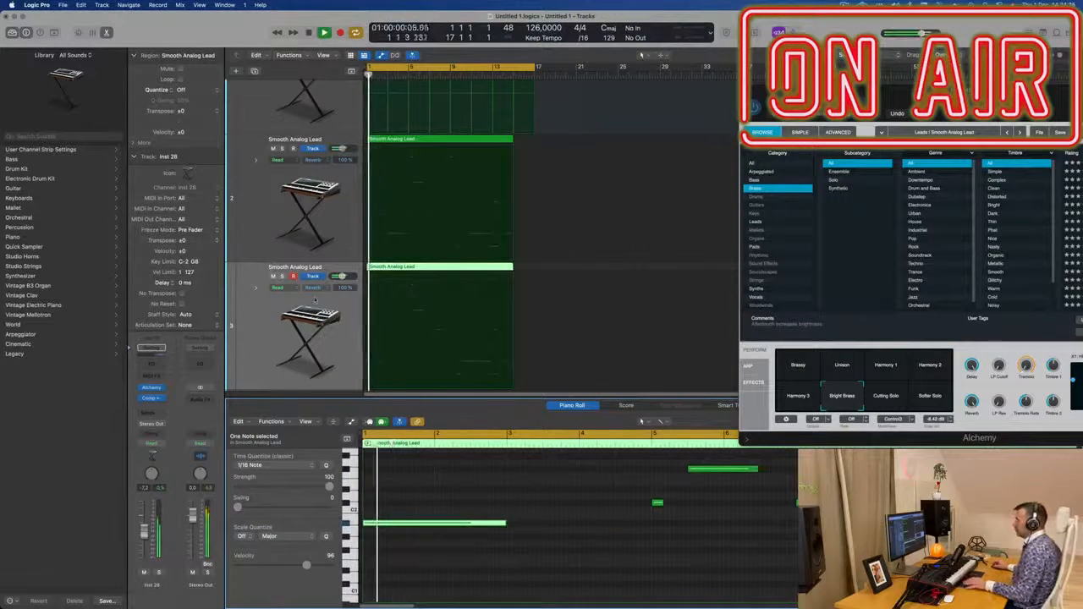
- Split the copied lead region at bar 3 and delete everything after the split
scroll(263, 330, "up", 1)
key("Return")
scroll(399, 282, "up", 5)
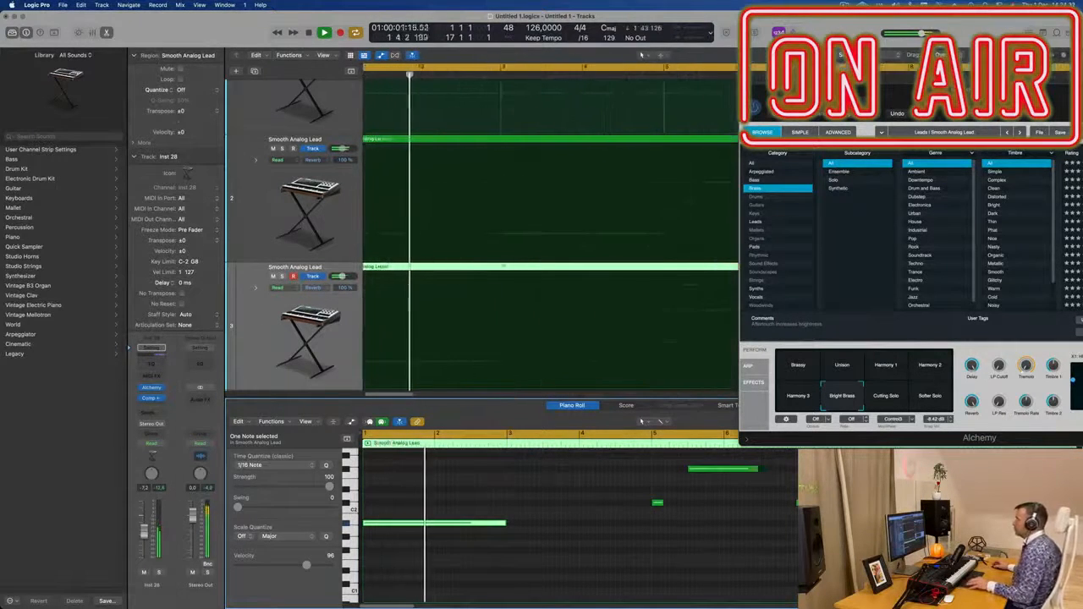
double_click(502, 266, "super")
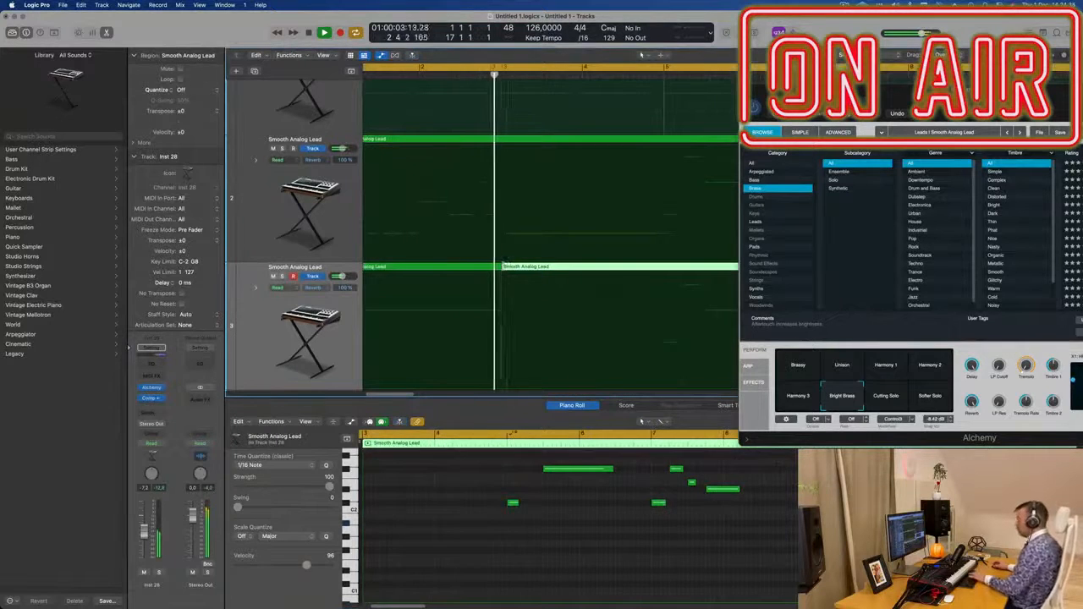
key("Delete")
scroll(425, 269, "down", 3)
key("Return")
left_click(426, 269)
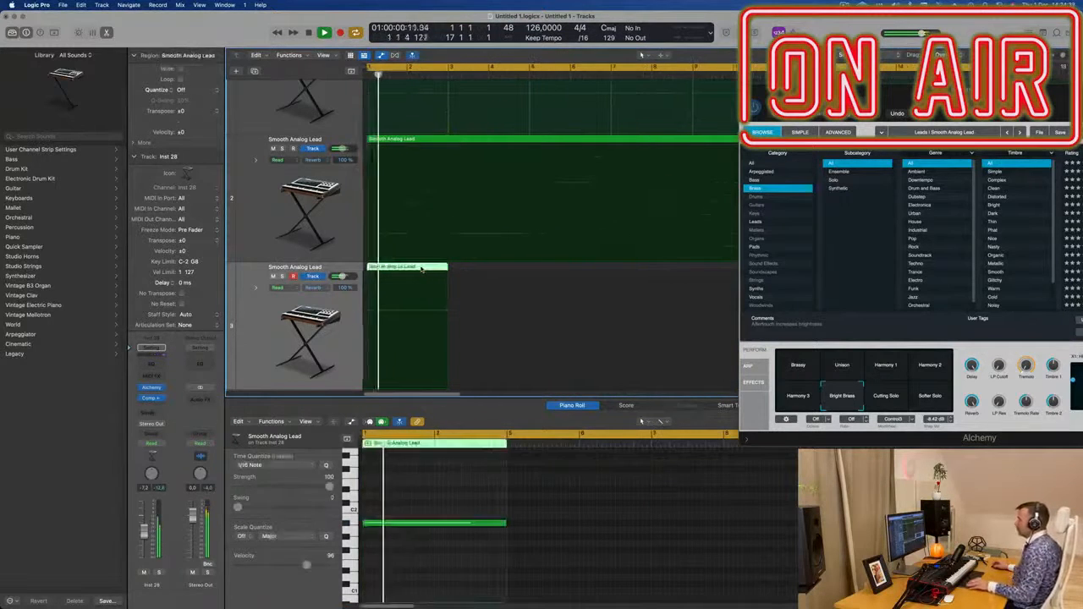
- Copy the two-bar lead region on the duplicate track to bar 3 and play both regions
scroll(422, 266, "down", 2)
scroll(420, 267, "down", 2)
left_click_drag(397, 269, 450, 272)
key("space")
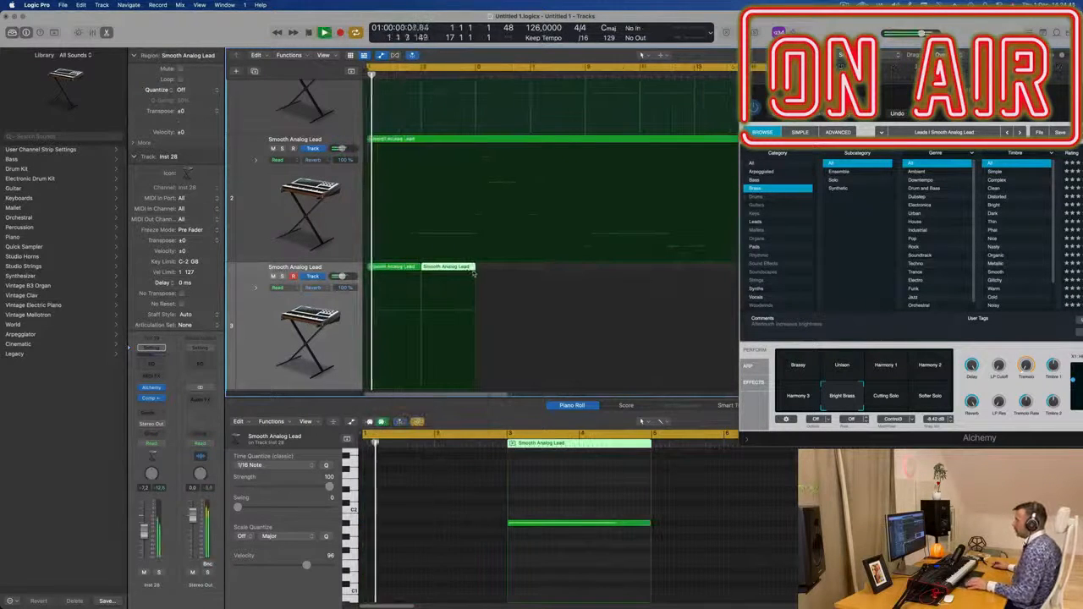
- Play both two-bar regions on the duplicate Smooth Analog Lead track, then delete them
left_click(257, 317)
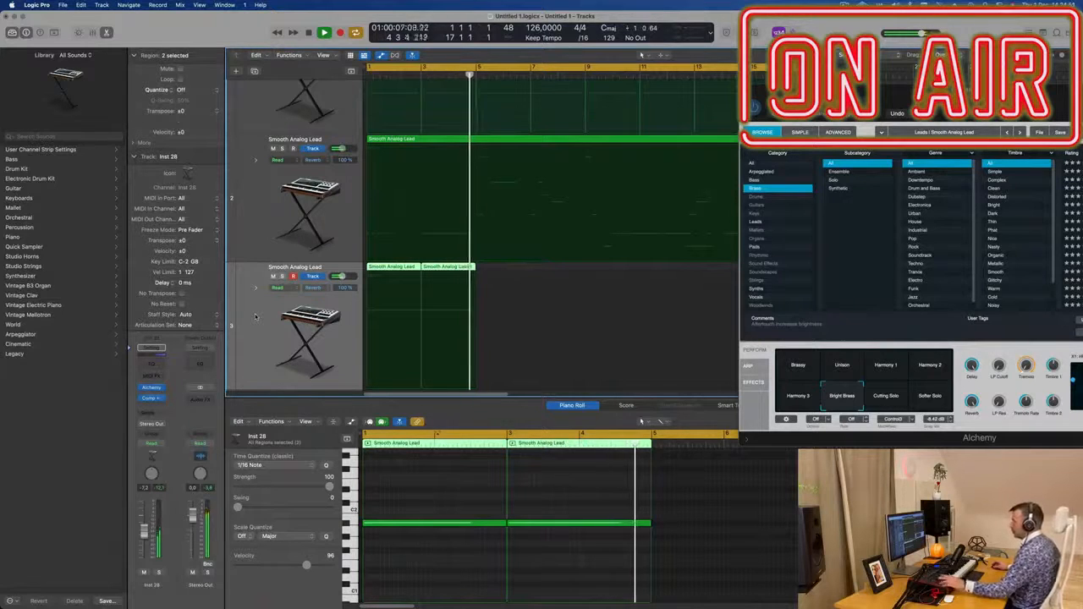
key("space")
left_click(486, 523)
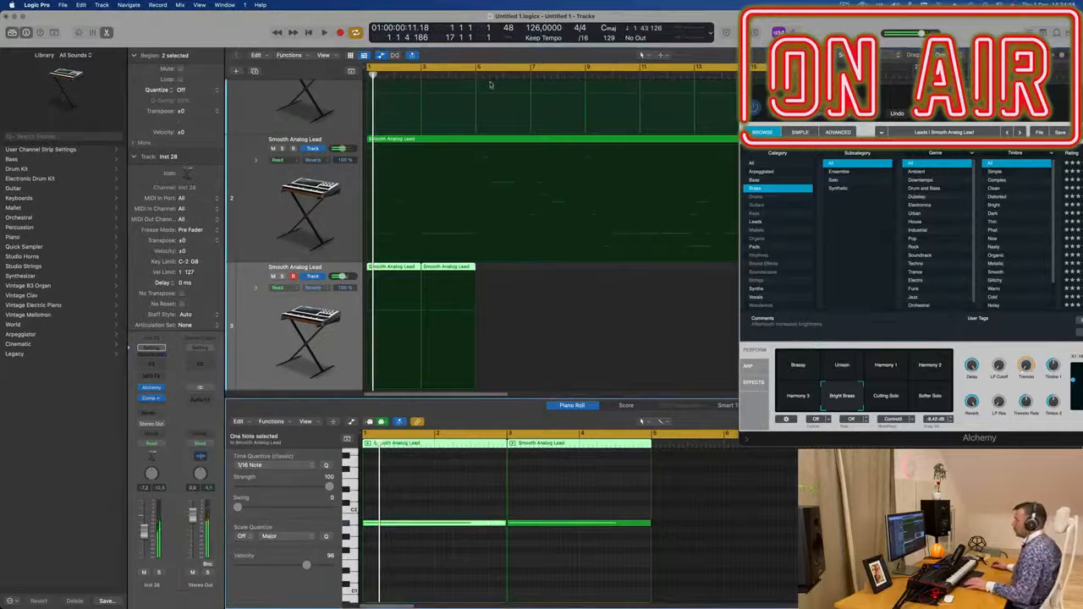
key("a")
key("space")
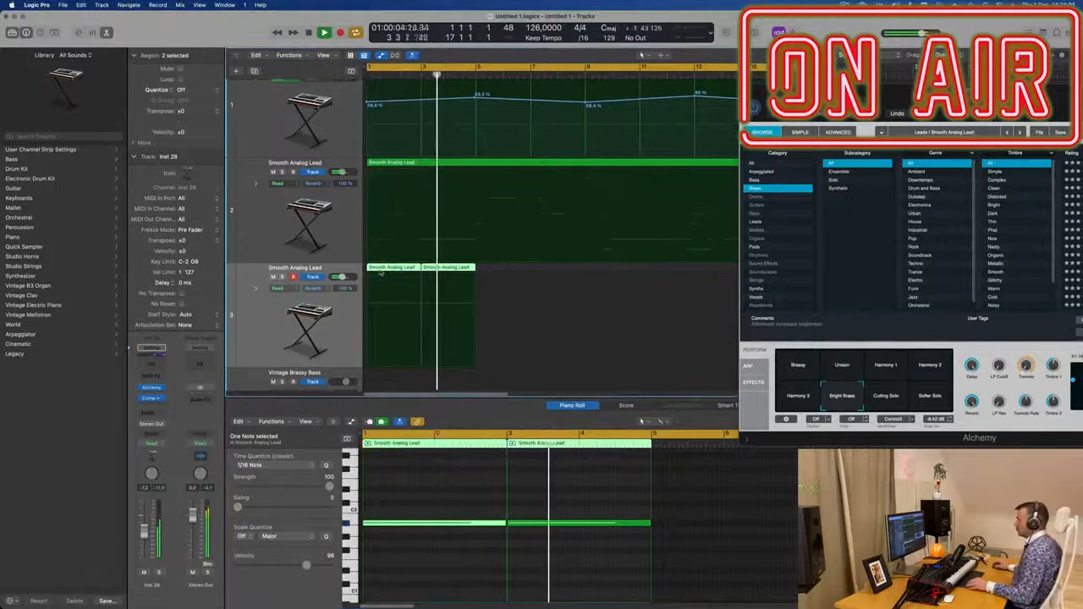
key("Delete")
key("super+Up")
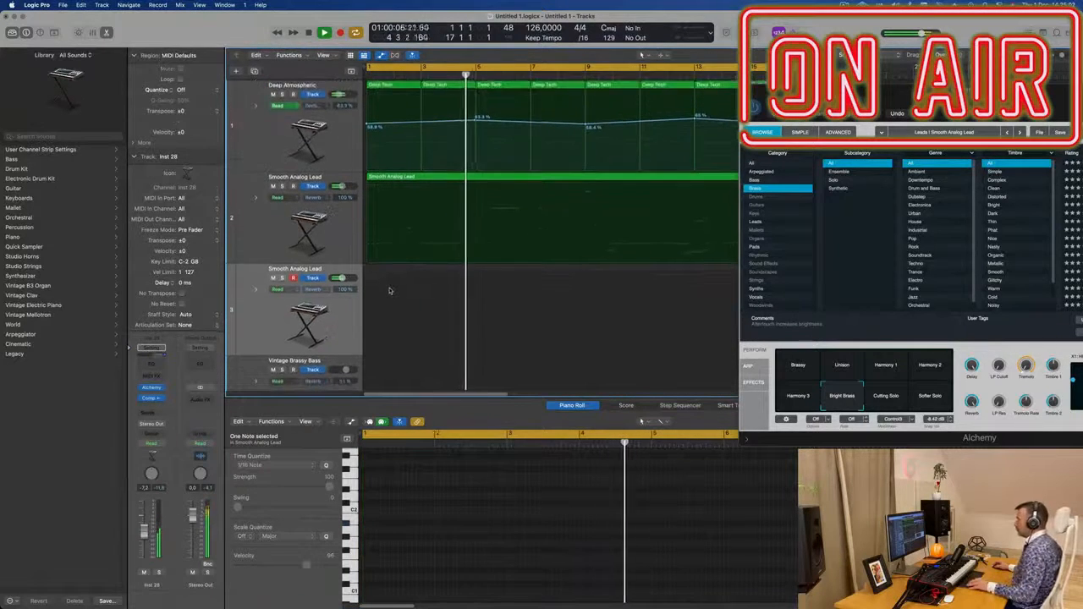
- Copy the first Deep Tech bass region to bar 1 of the duplicate lead track and delete most of its repeated notes
left_click(402, 95)
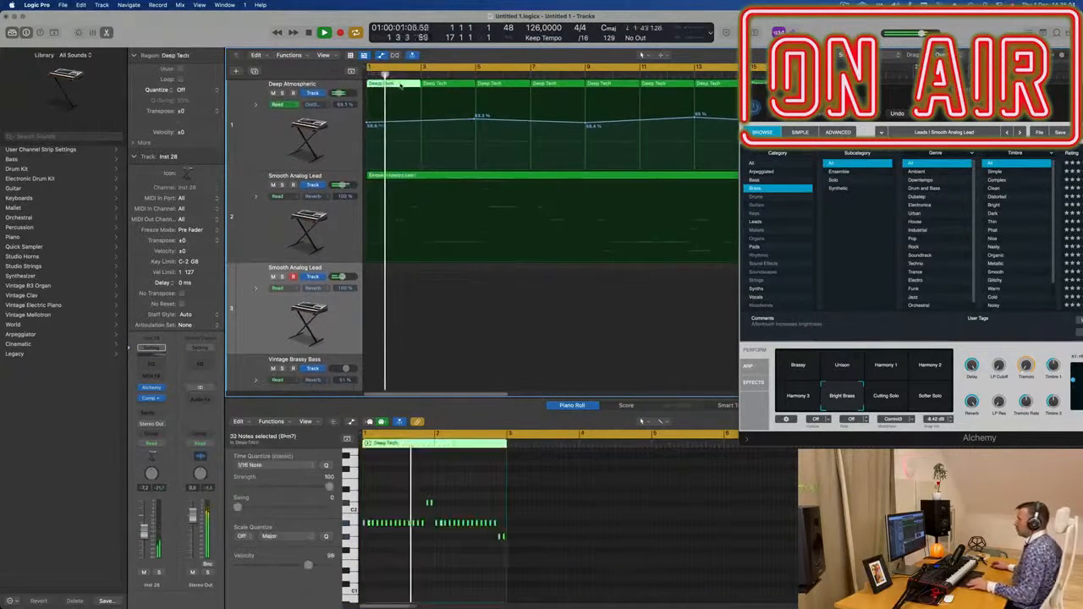
left_click_drag(402, 95, 383, 276)
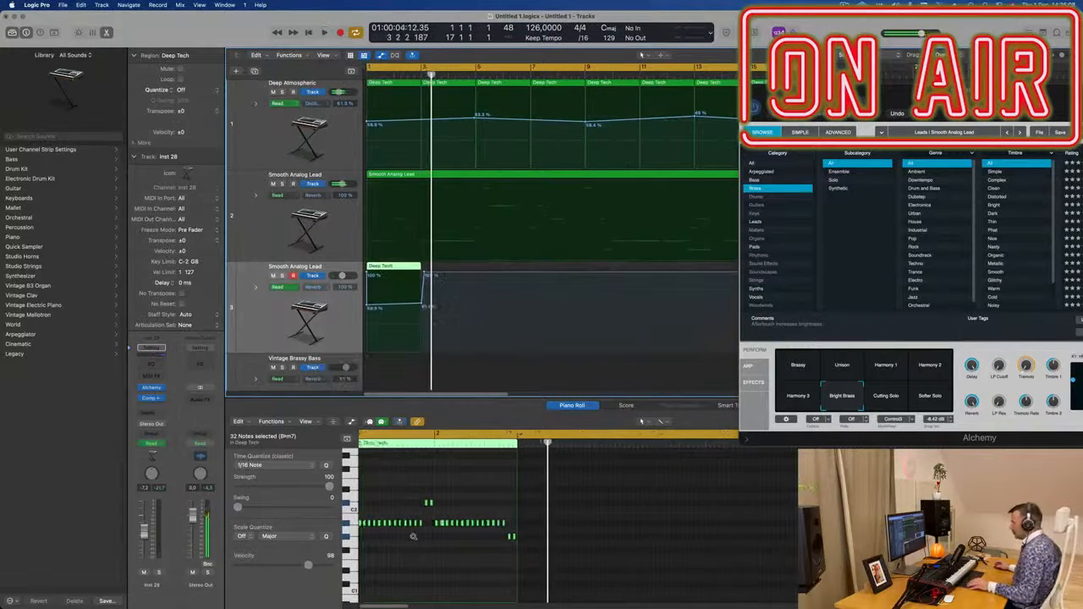
left_click_drag(426, 526, 370, 543)
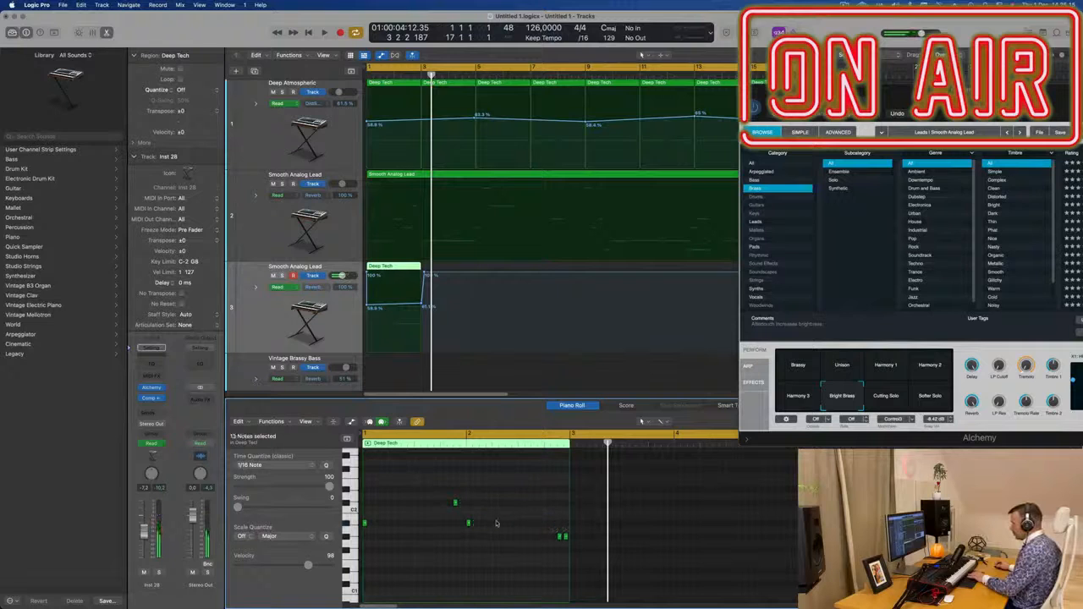
- Lengthen the bar 1 and bar 2 notes to fill most of each bar, lengthen the two short notes between them and play
left_click_drag(366, 523, 455, 529)
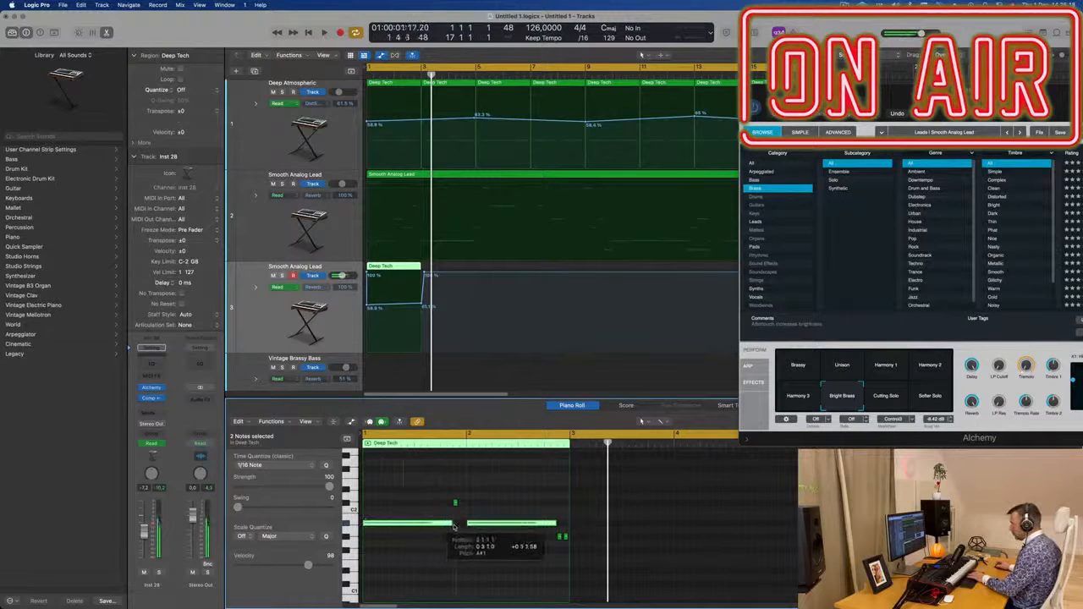
left_click(454, 503)
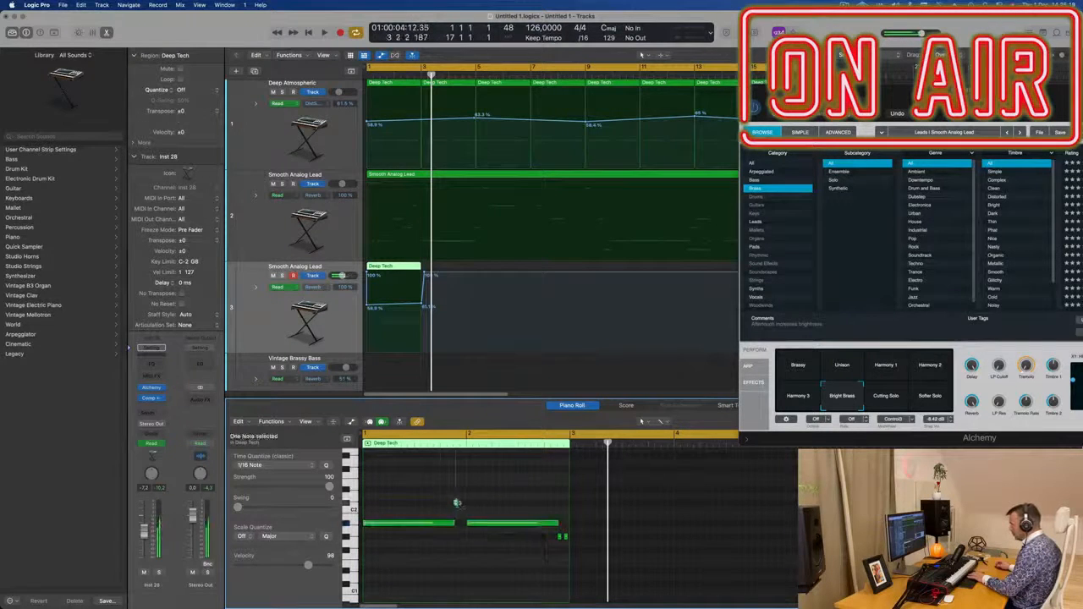
left_click_drag(457, 502, 462, 505)
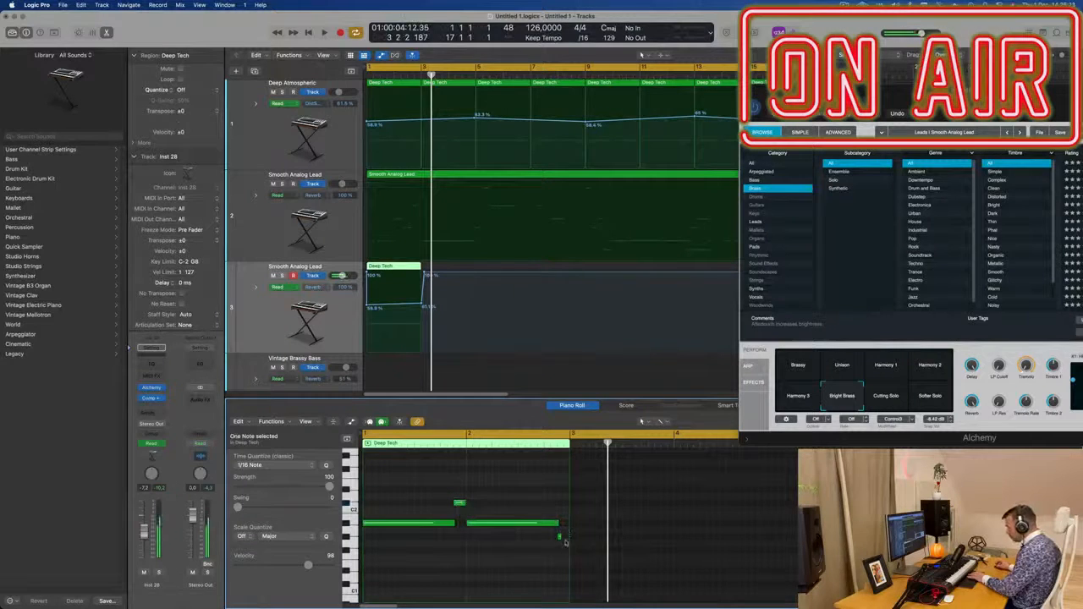
left_click_drag(560, 538, 564, 540)
key("space")
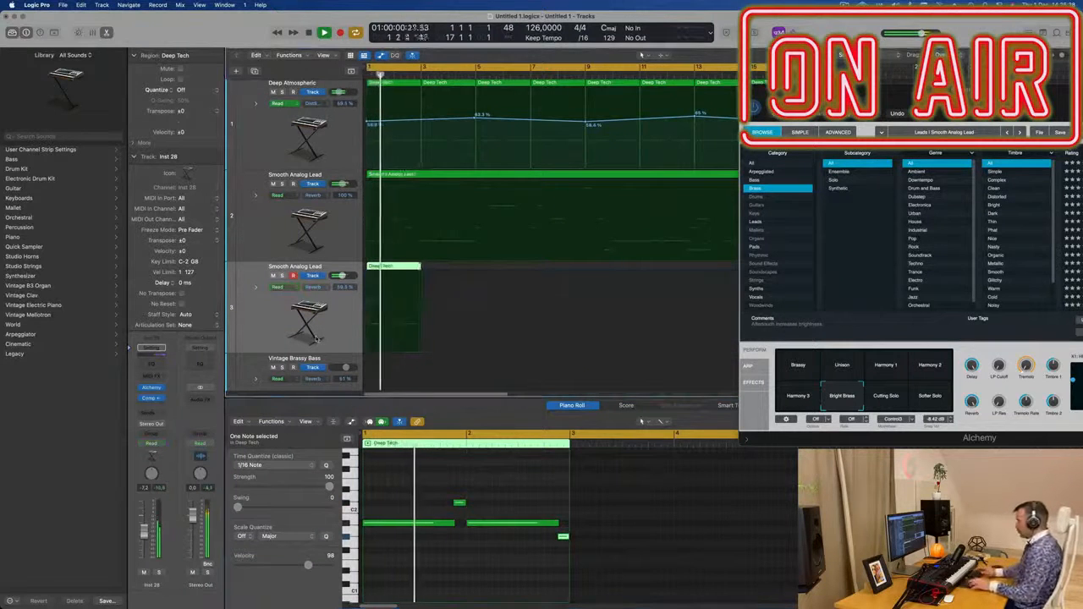
- Solo the duplicate lead track, copy its Deep Tech region to bar 3 and move its Alchemy window clear of the arrangement
left_click(151, 388)
left_click_drag(590, 121, 836, 146)
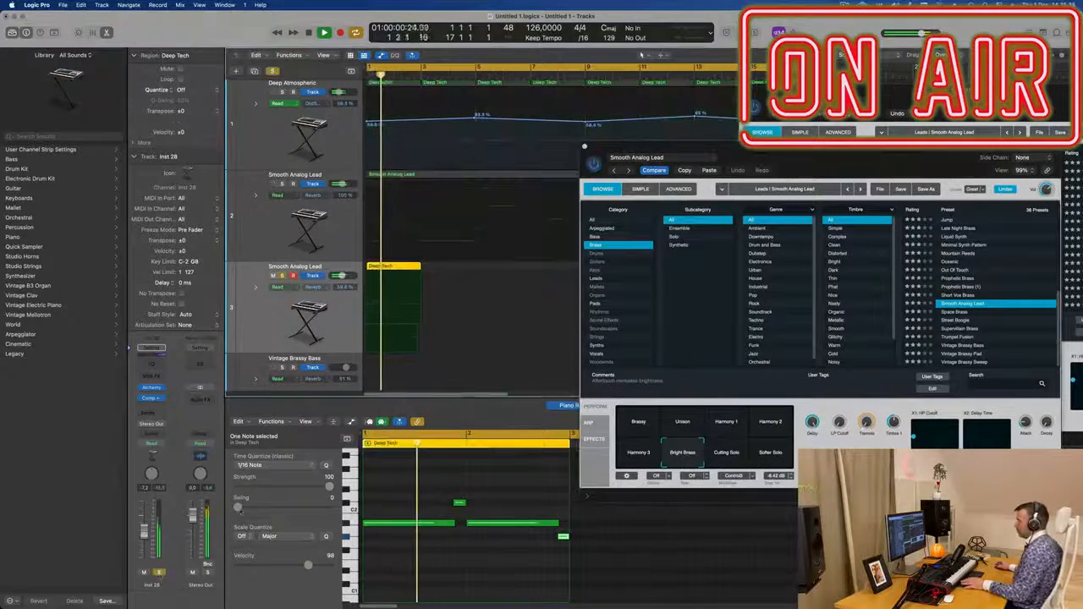
left_click_drag(835, 152, 815, 131)
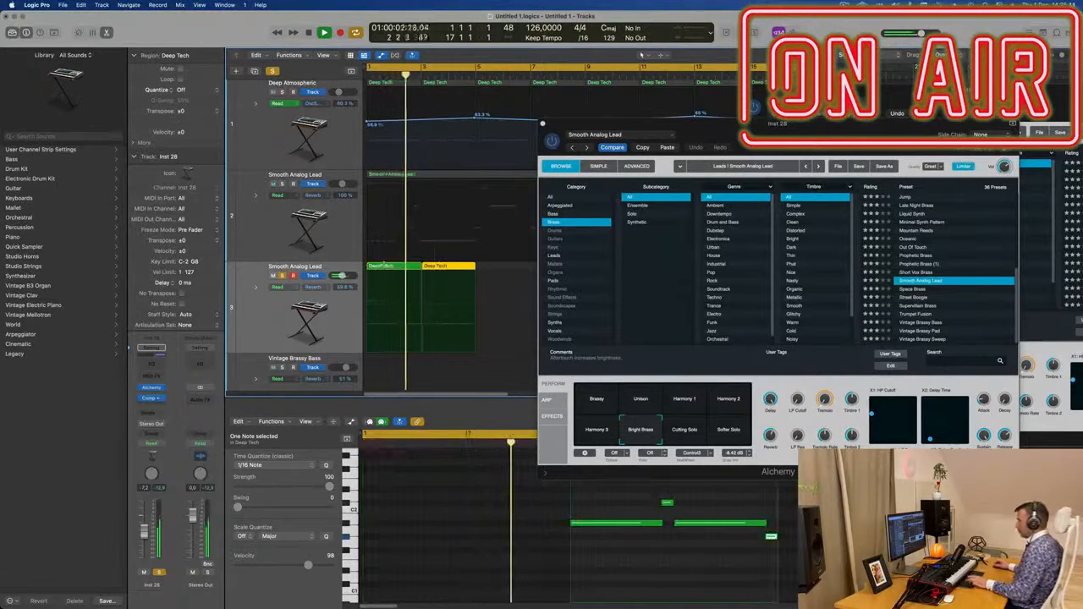
left_click_drag(827, 127, 851, 170)
key("space")
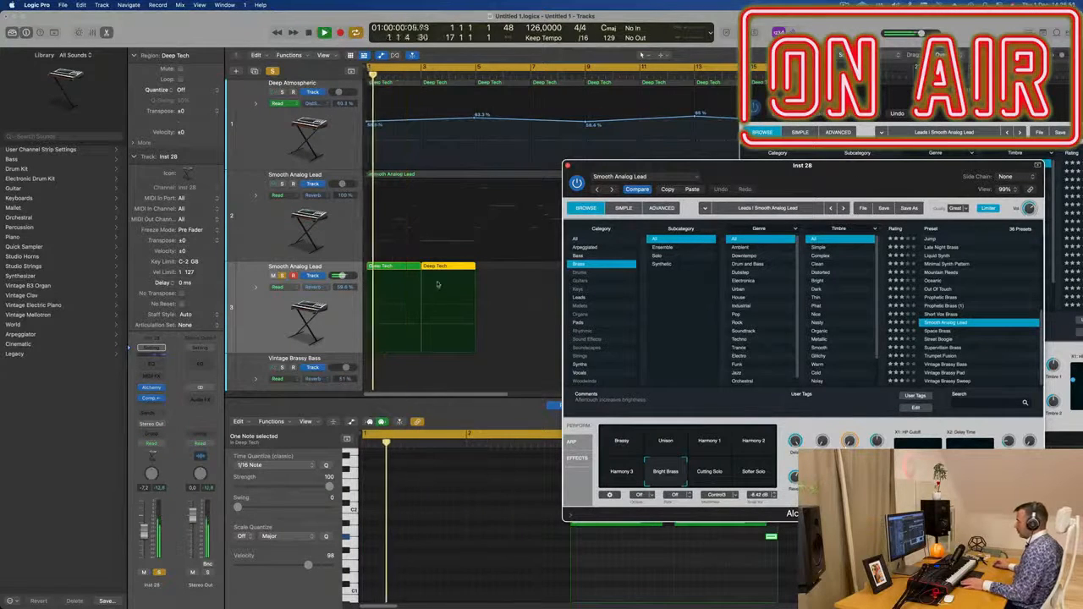
left_click_drag(700, 166, 1047, 170)
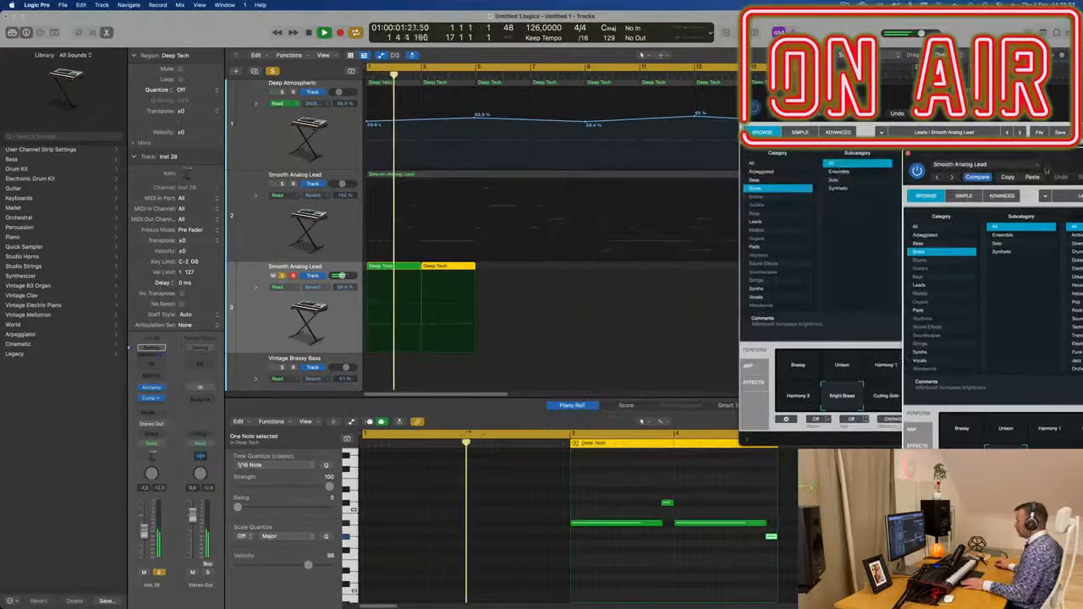
- Slightly lengthen the short high note and the final low note in the bar 3 Deep Tech region
left_click(675, 524)
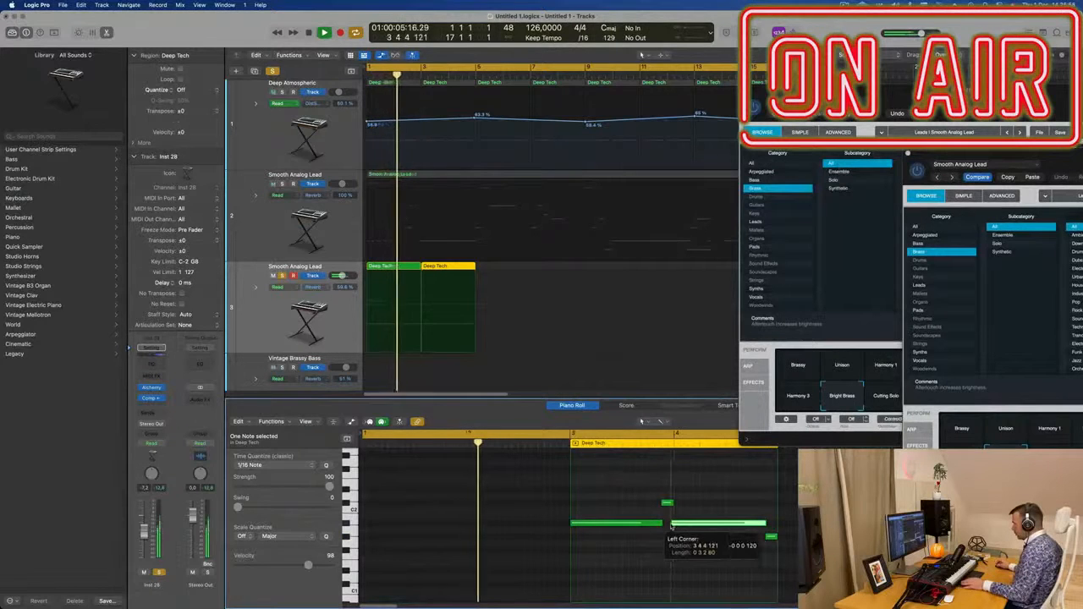
left_click_drag(674, 506, 678, 505)
left_click_drag(778, 537, 785, 538)
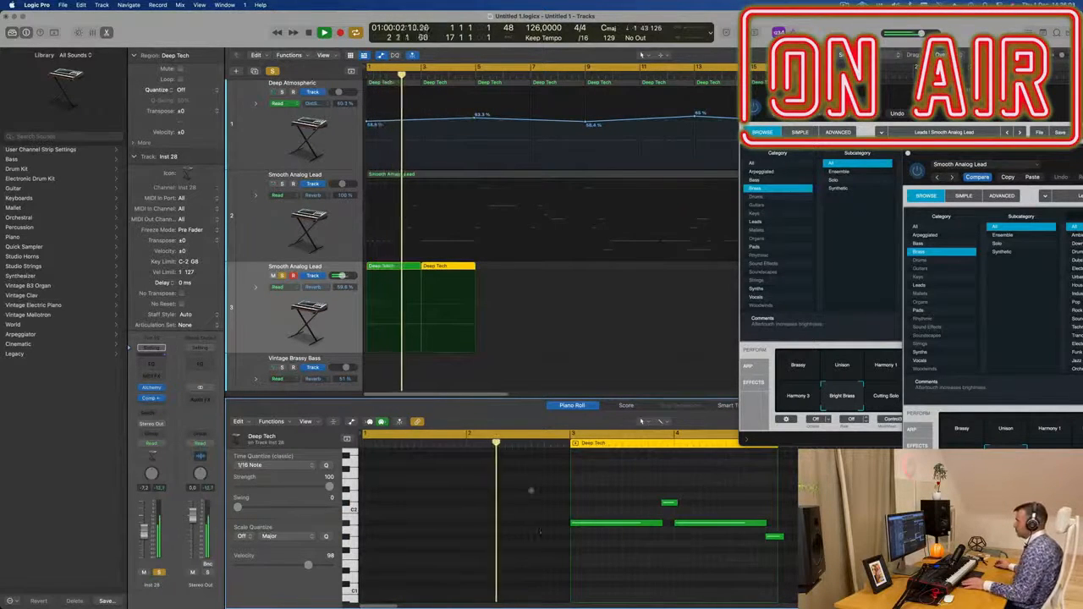
- Replace the bar 1 Deep Tech region with the edited bar 3 one and repeat it once to fill bars 1 to 5
left_click(403, 266)
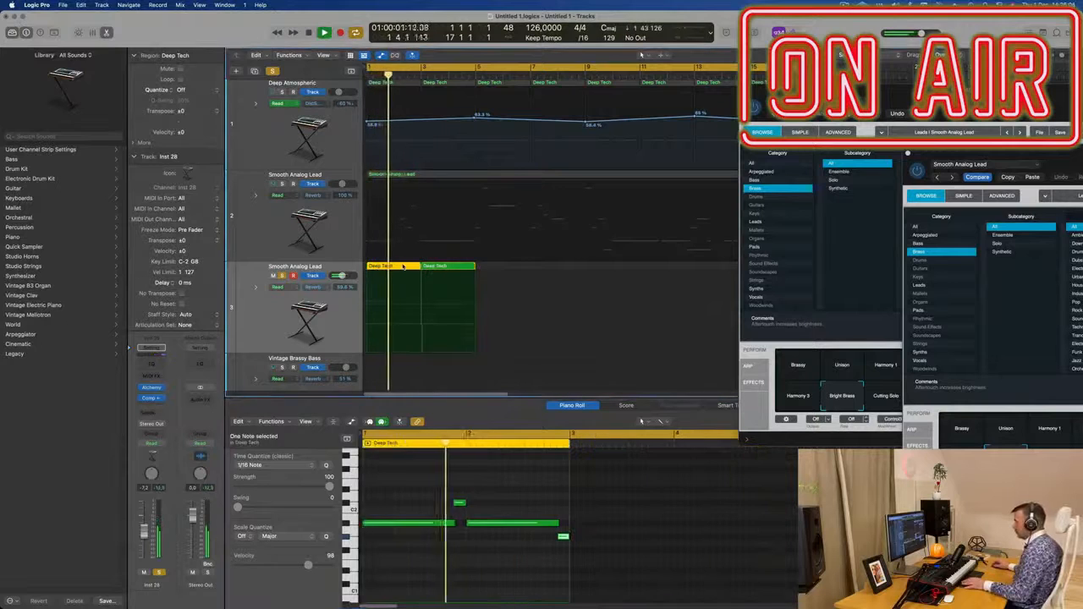
key("Delete")
left_click_drag(446, 267, 392, 268)
key("super+Left")
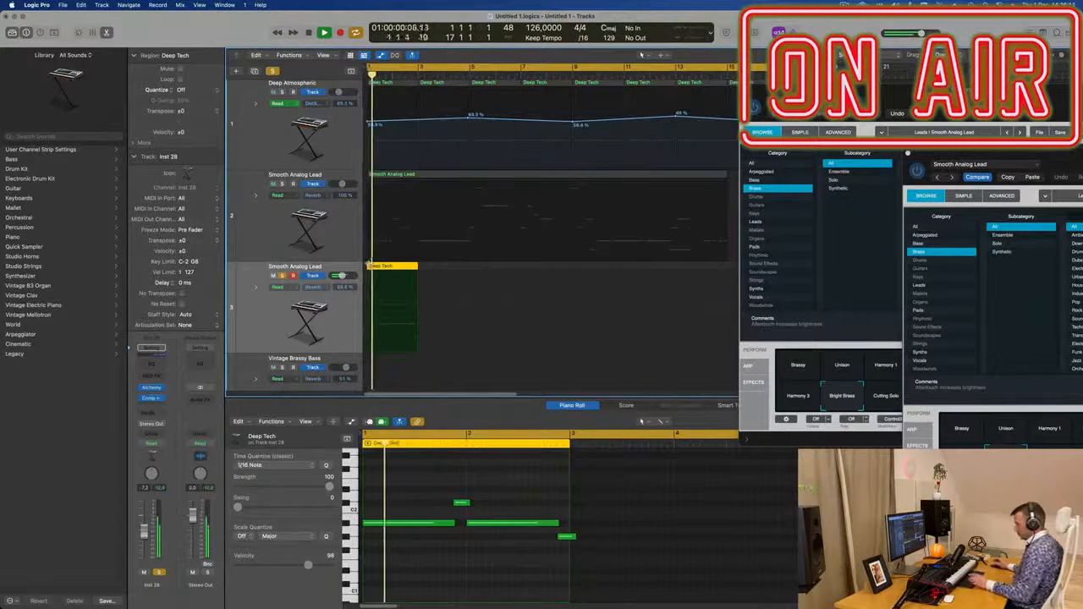
key("super+r")
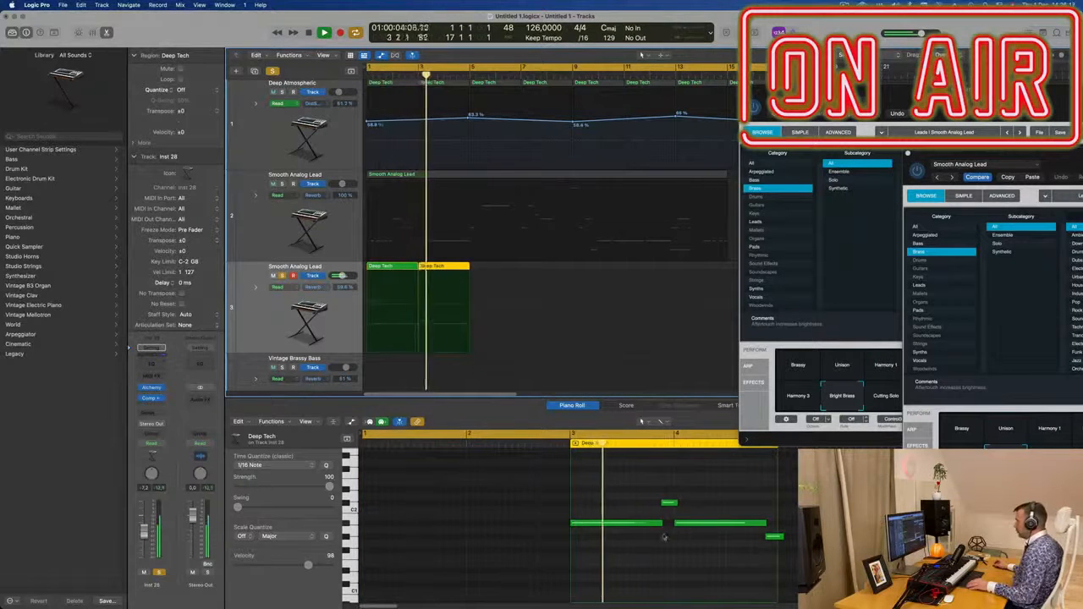
scroll(562, 539, "down", 3)
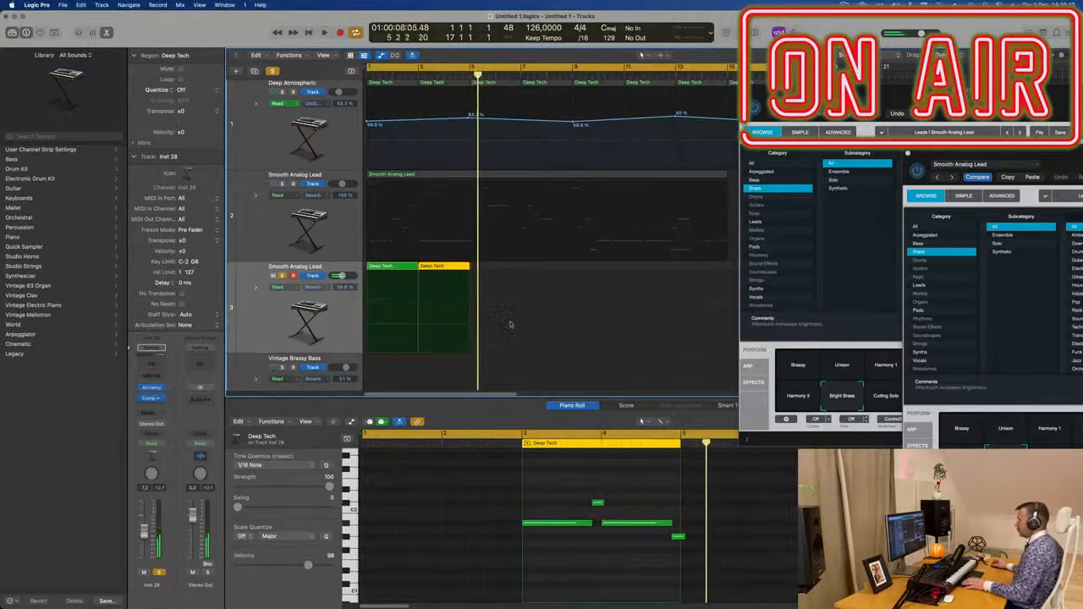
- Join the two Deep Tech regions on the duplicate lead track and trim the final low note to end at bar 5
left_click(359, 267)
key("super+j")
key("Return")
scroll(524, 571, "down", 1)
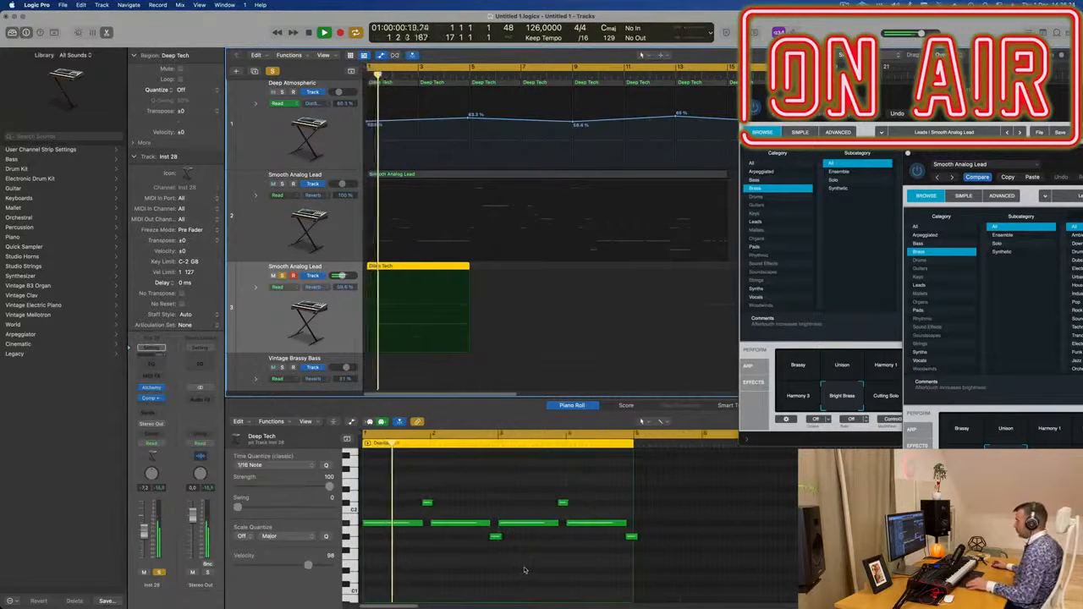
left_click(631, 536)
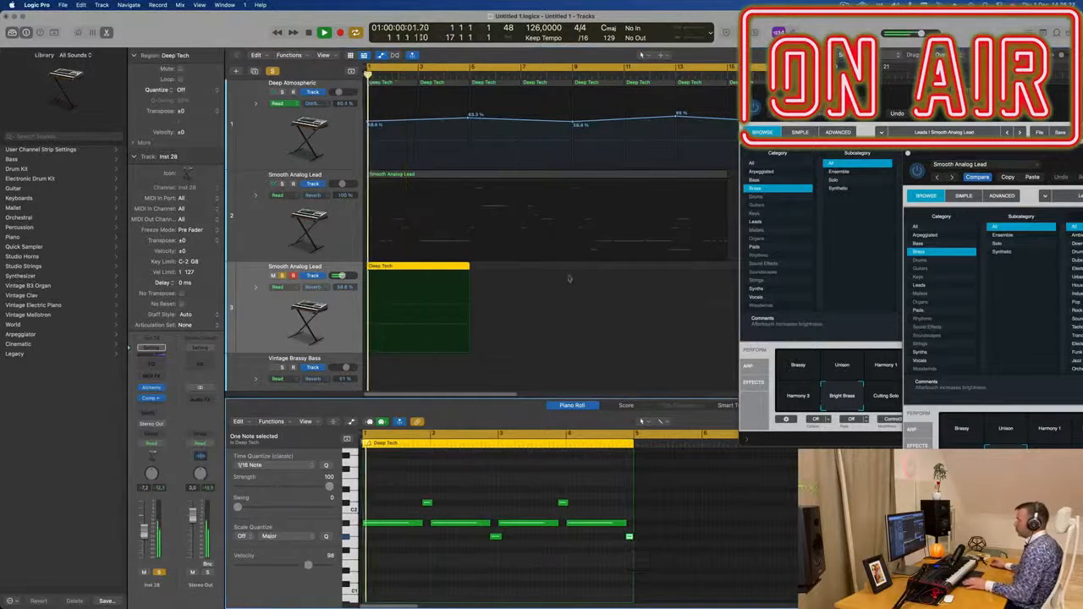
- Unsolo the duplicate lead track, close the Alchemy window covering the arrangement and play the full mix
scroll(438, 257, "down", 1)
scroll(436, 257, "down", 1)
left_click(282, 276)
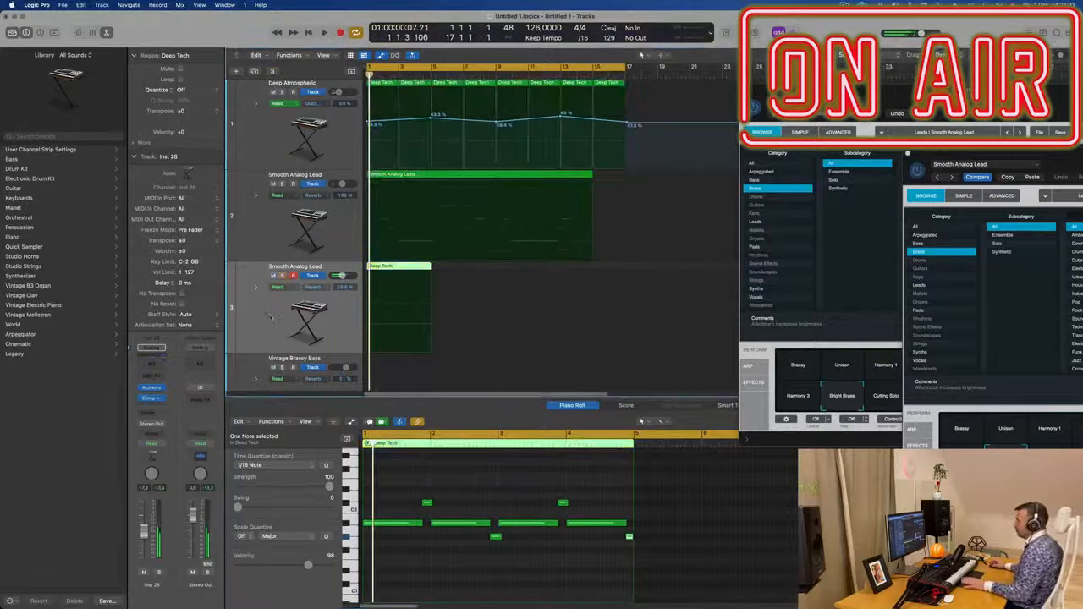
scroll(728, 152, "down", 2)
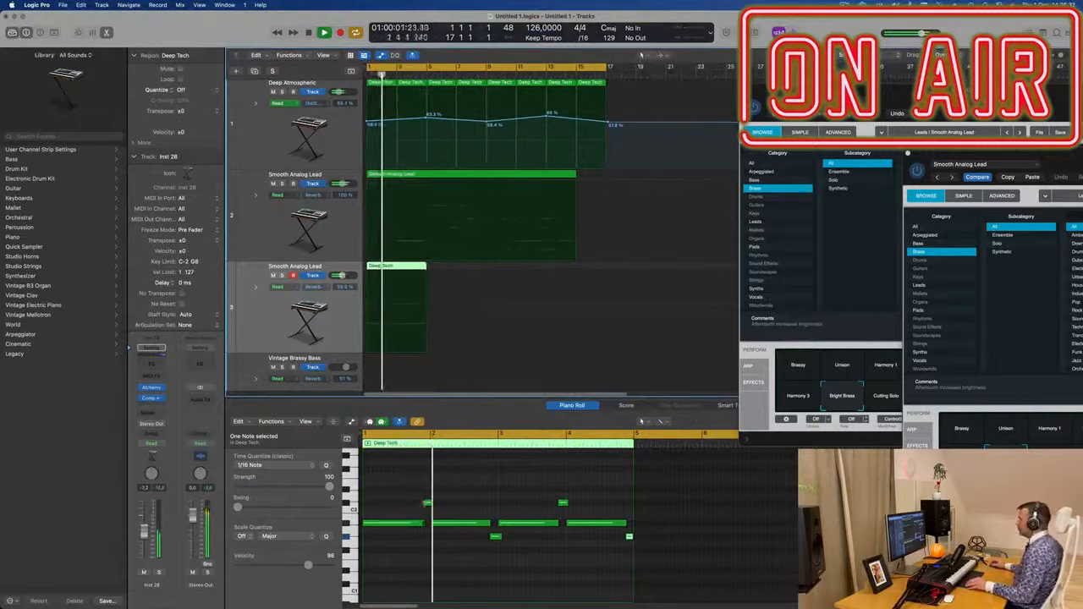
left_click_drag(762, 91, 539, 138)
left_click(524, 138)
scroll(537, 269, "up", 3)
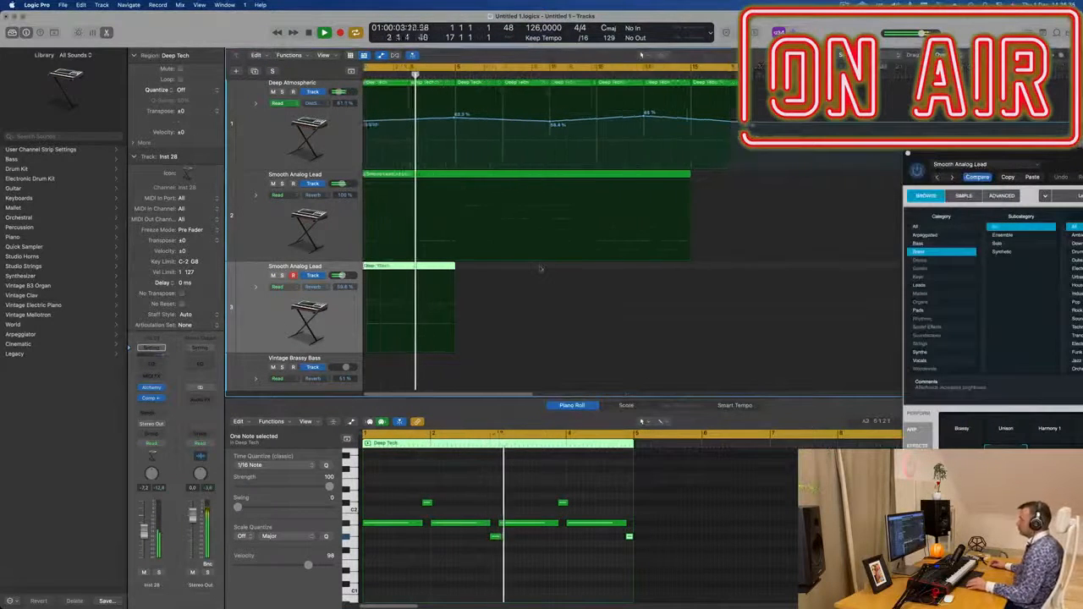
scroll(536, 267, "down", 2)
scroll(537, 272, "up", 3)
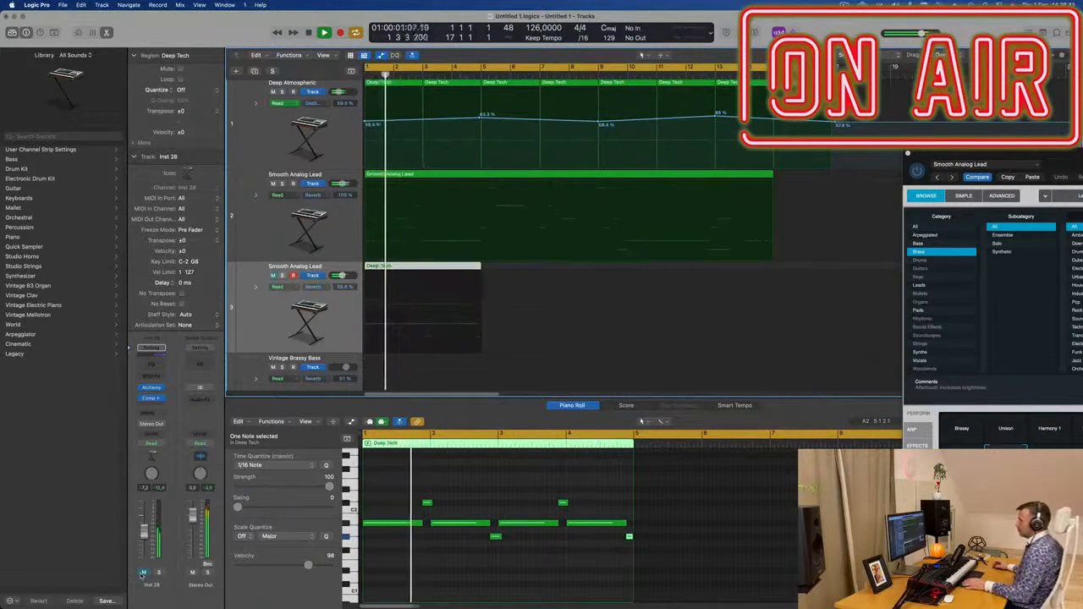
- Split the upper Smooth Analog Lead region at bar 5 and delete everything after the split
left_click(274, 238)
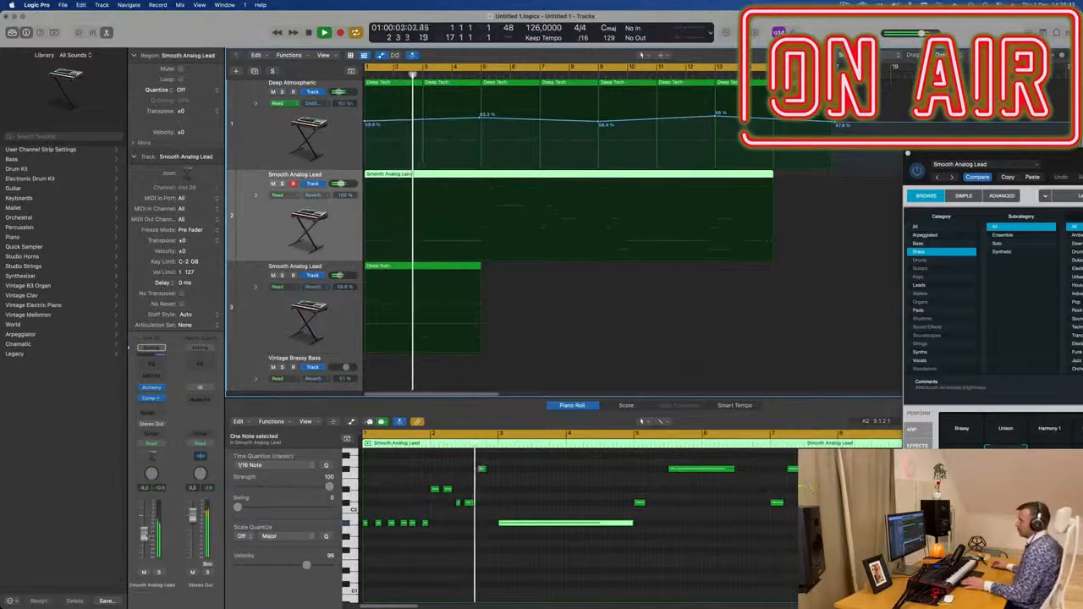
key("v")
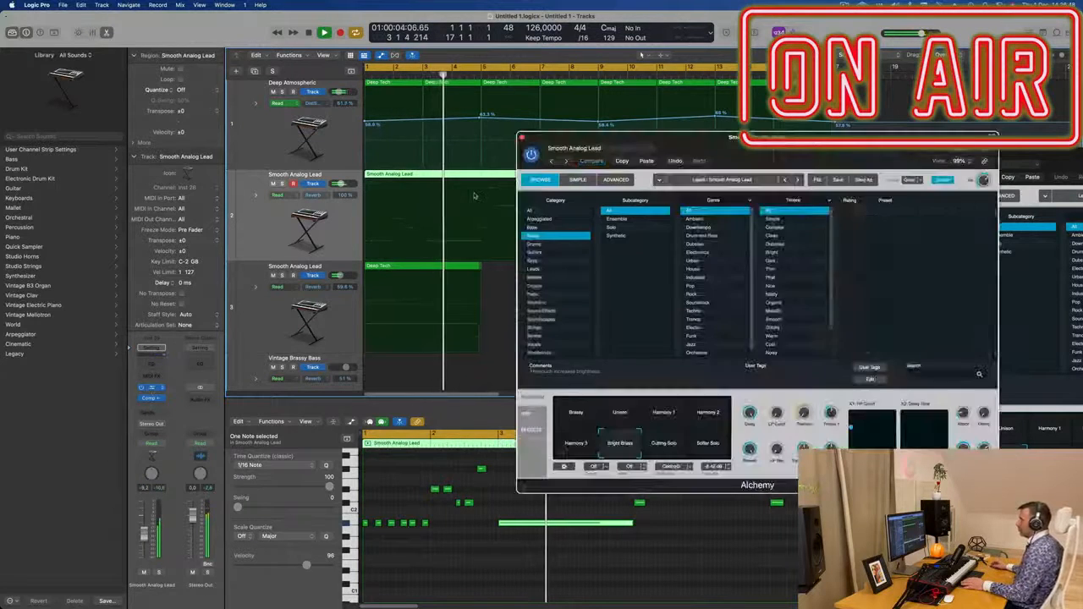
left_click_drag(711, 138, 908, 132)
key("Return")
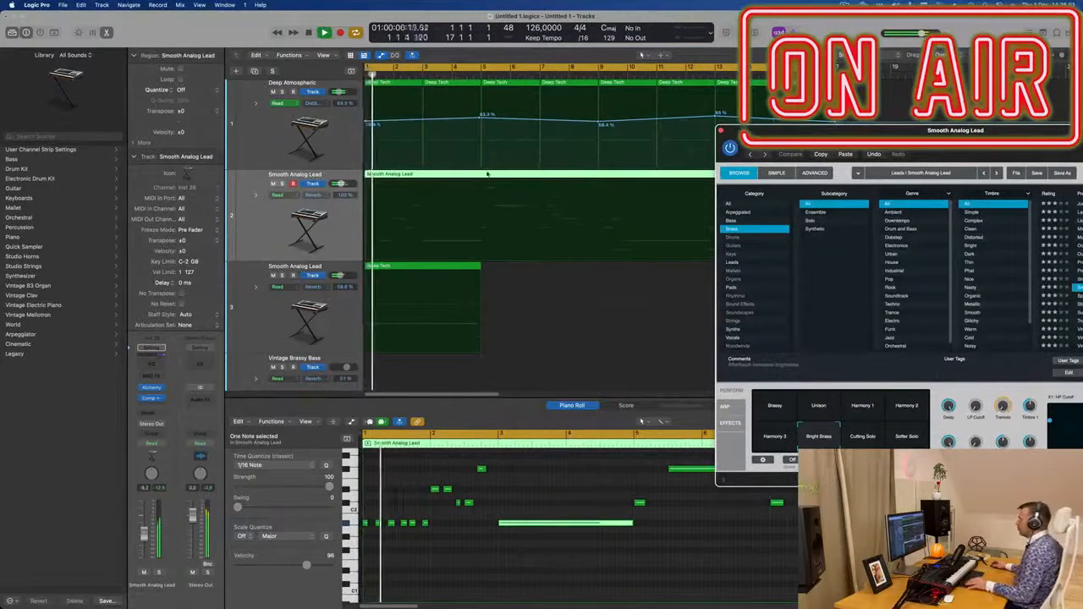
left_click(482, 175)
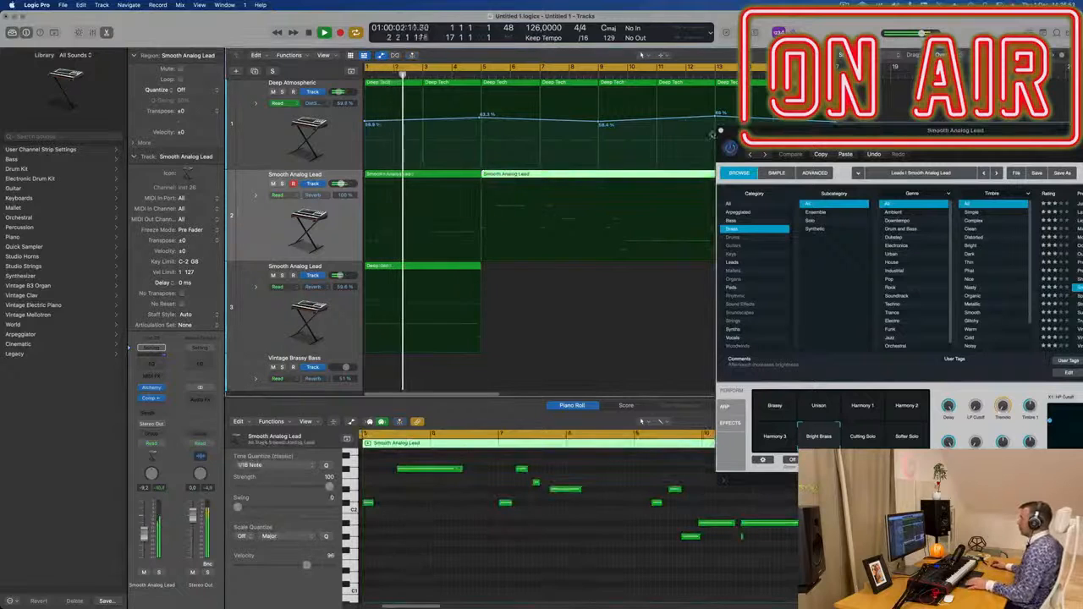
left_click_drag(717, 135, 904, 158)
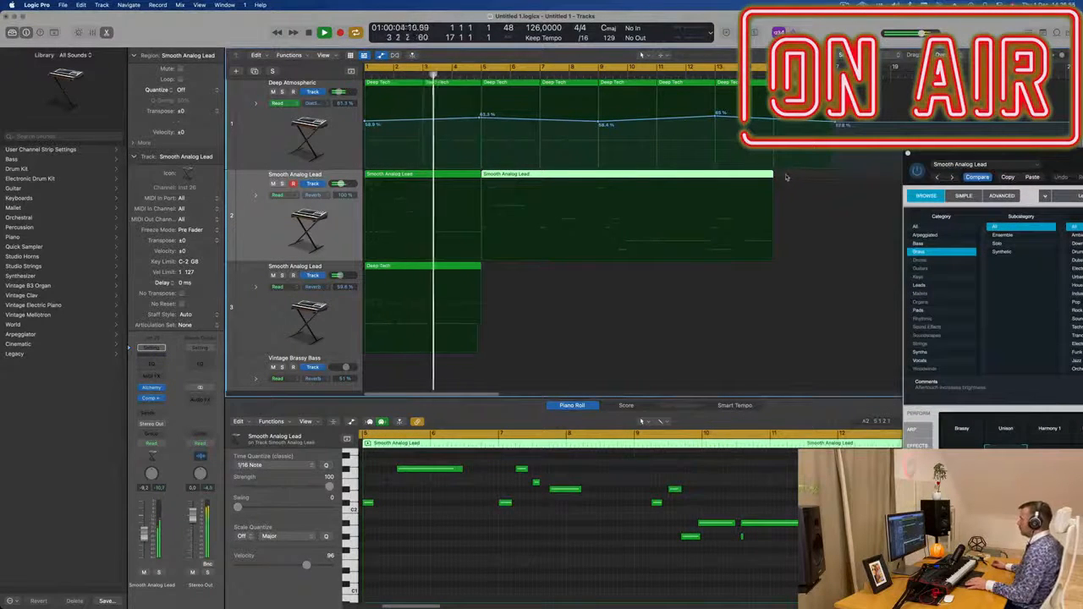
key("Delete")
key("super+Left")
left_click(401, 293)
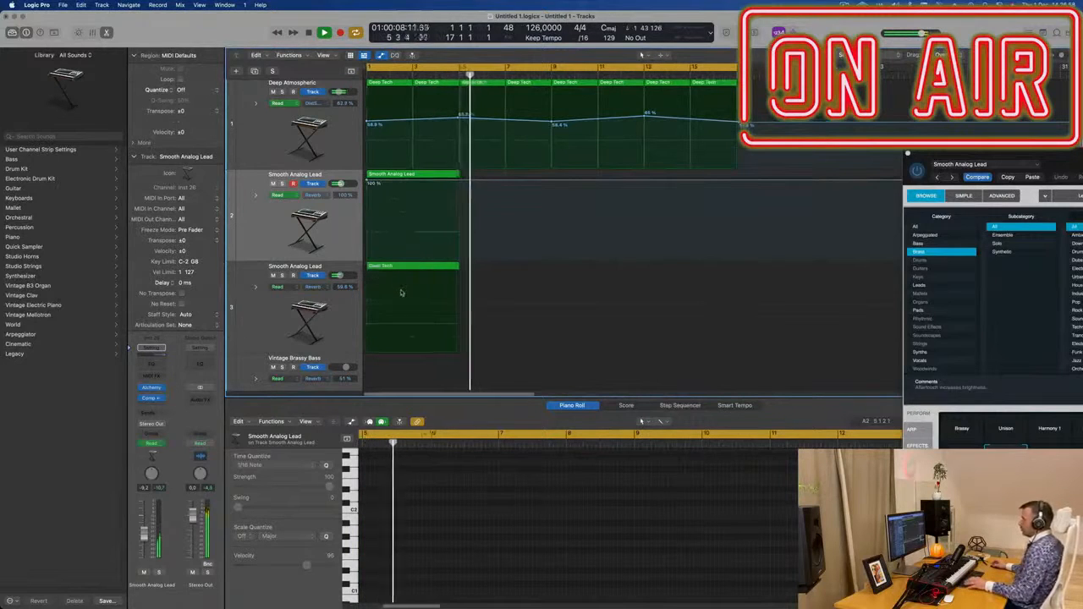
key("Return")
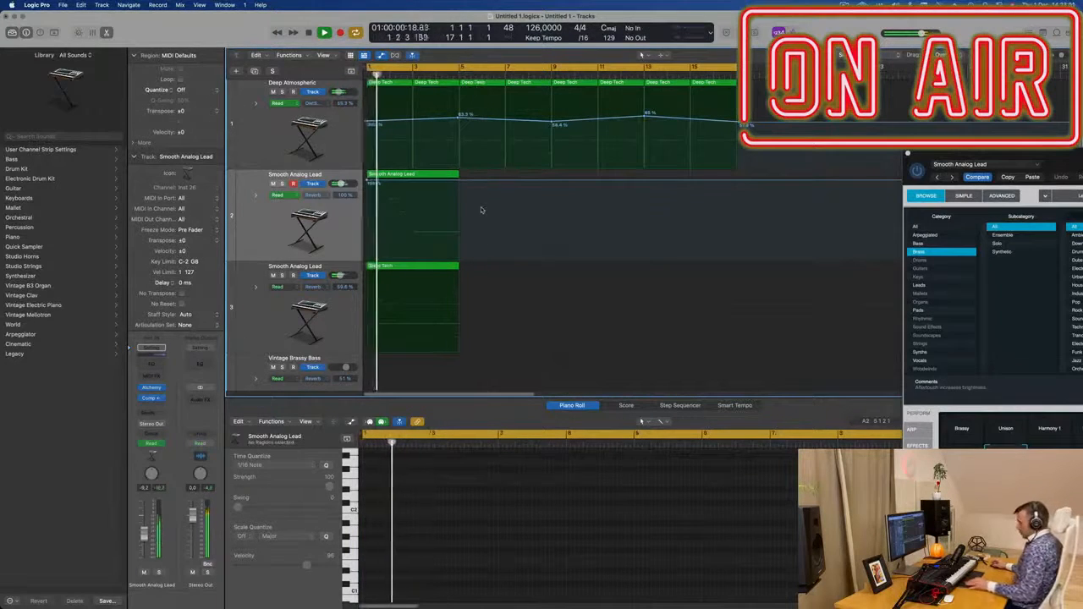
- Repeat the four-bar regions on both Smooth Analog Lead tracks three times to fill the arrangement up to bar 17
left_click_drag(480, 207, 425, 278)
key("super+r")
key("super+r")
key("super+r")
key("Return")
key("super+Left")
key("super+Left")
key("super+Left")
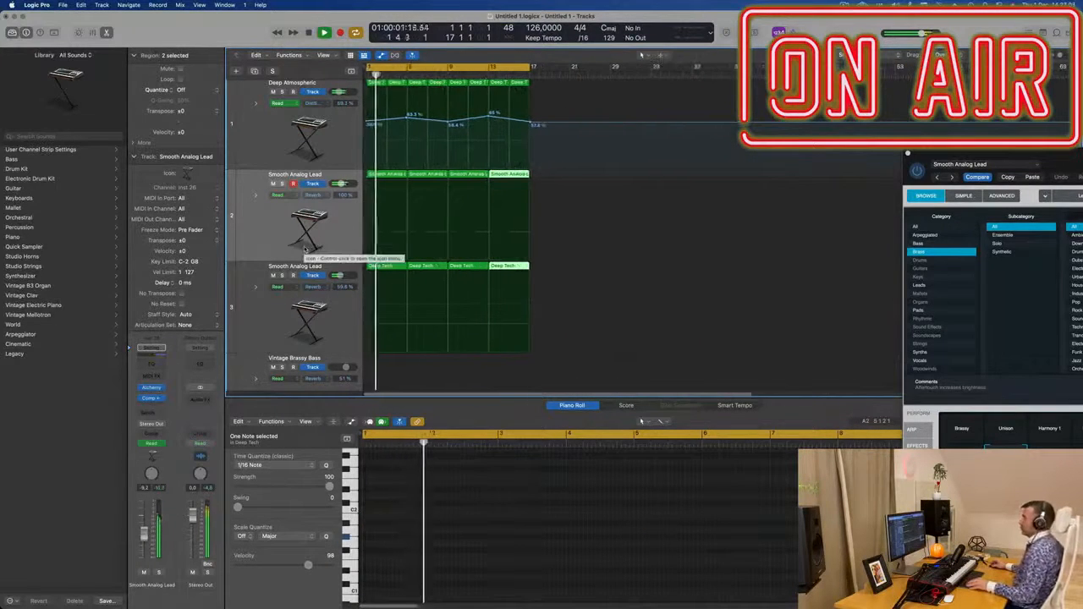
key("super+Right")
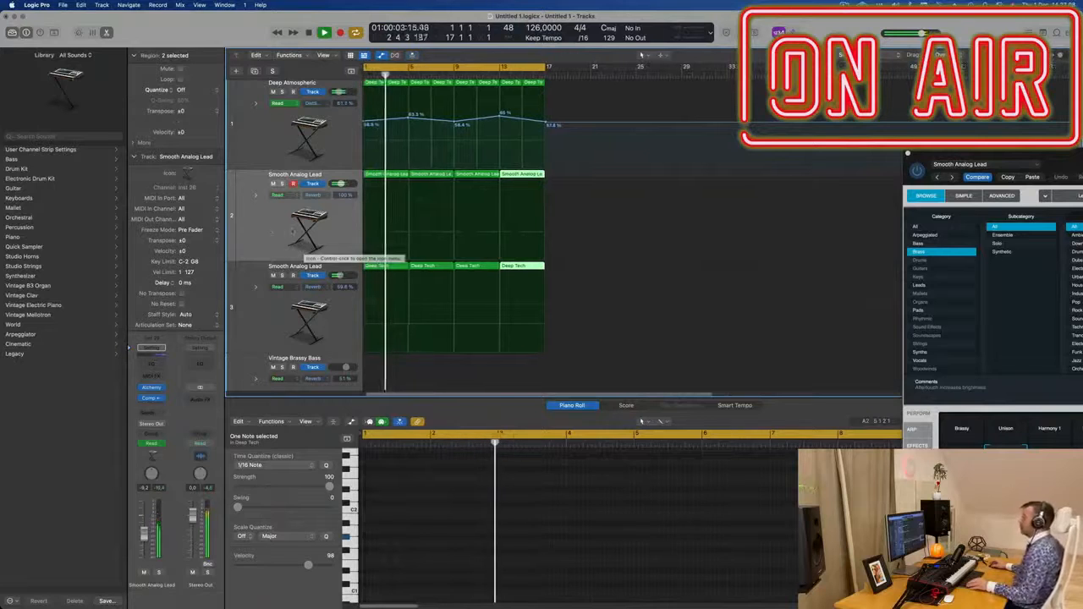
- Open the upper Smooth Analog Lead's Alchemy, tweak its performance controls during playback and clear the window away
key("super+a")
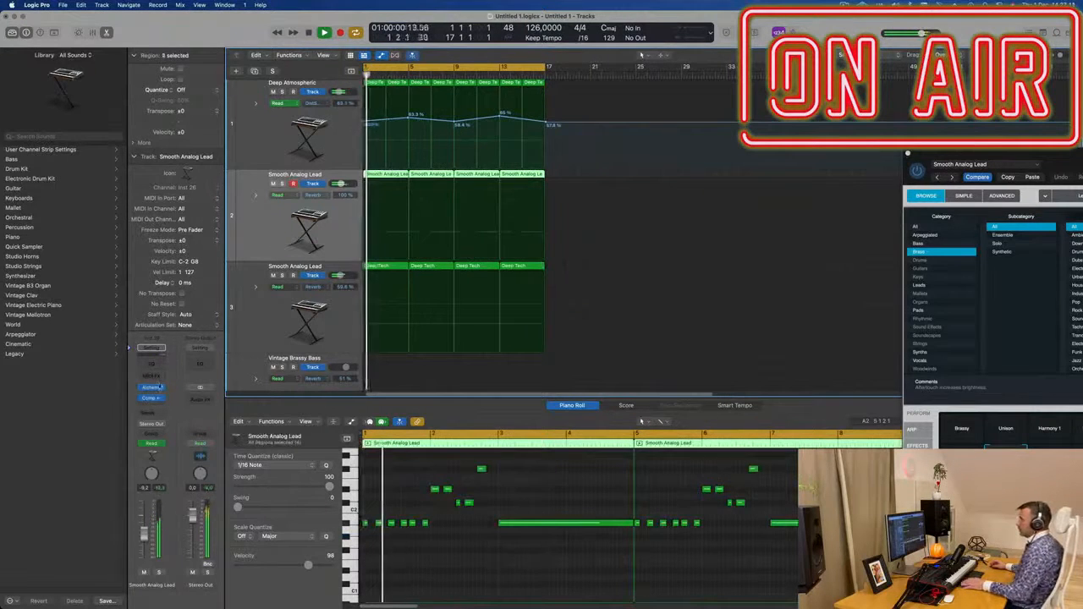
left_click_drag(982, 153, 442, 127)
key("Return")
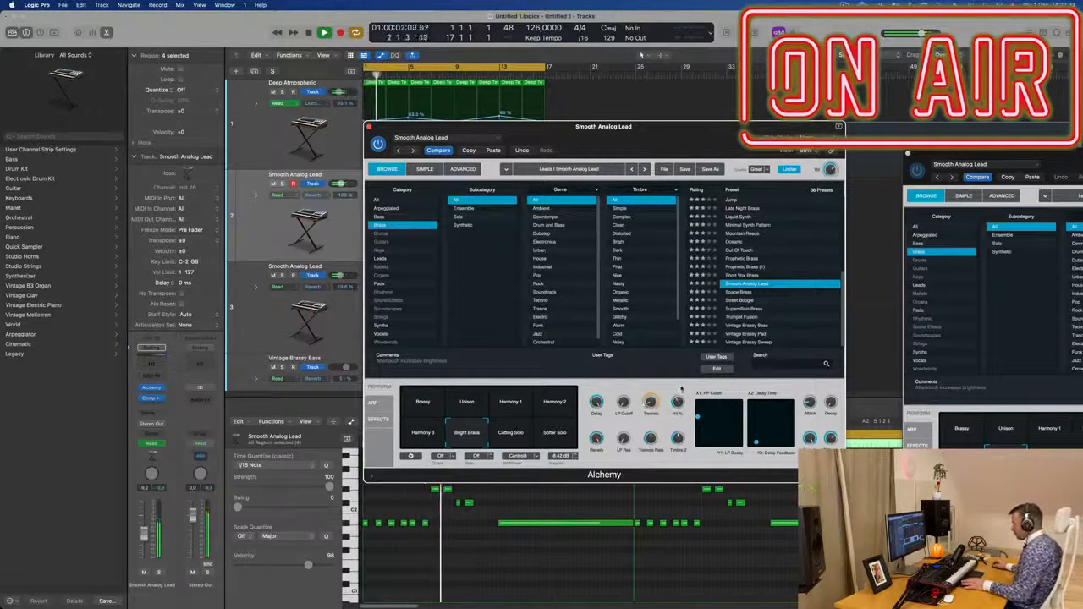
left_click_drag(626, 126, 737, 85)
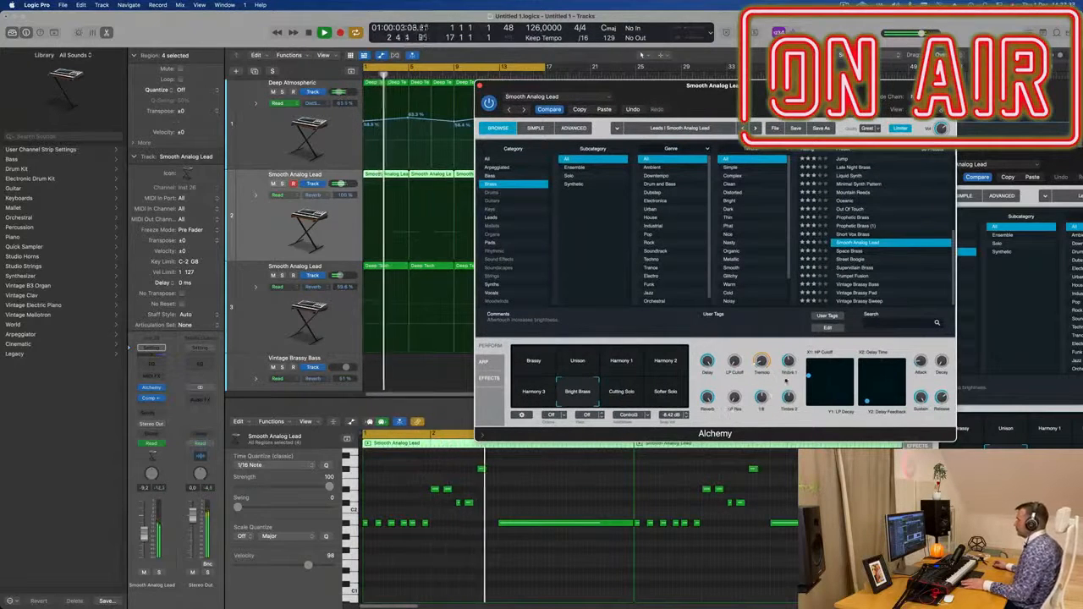
left_click_drag(553, 90, 981, 157)
- Add a Channel EQ to the upper Smooth Analog Lead track with a 12 dB/Oct low cut at 137 Hz
scroll(459, 254, "down", 8)
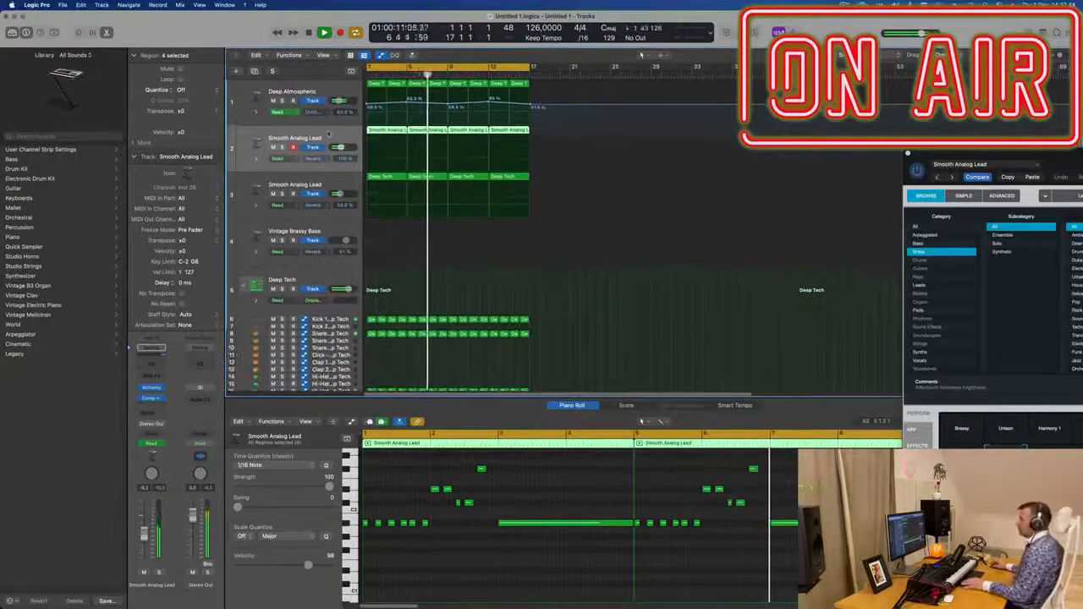
key("Return")
left_click(151, 349)
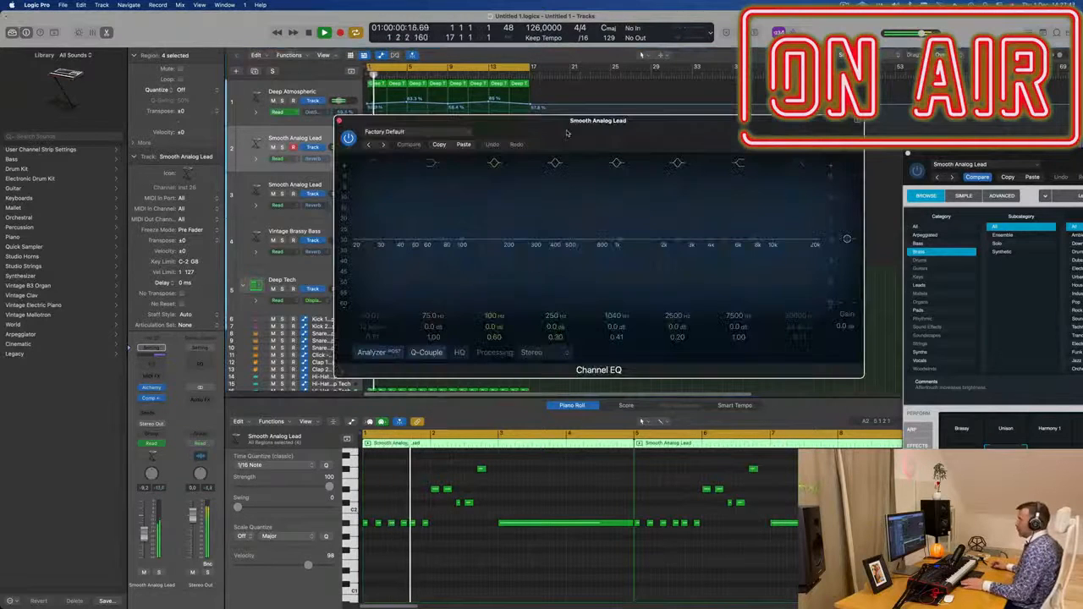
left_click_drag(411, 214, 485, 248)
left_click_drag(508, 120, 709, 119)
- Add a Channel EQ to the lower Smooth Analog Lead track with a 24 dB/Oct low cut at 85 Hz
left_click(343, 180)
left_click(145, 368)
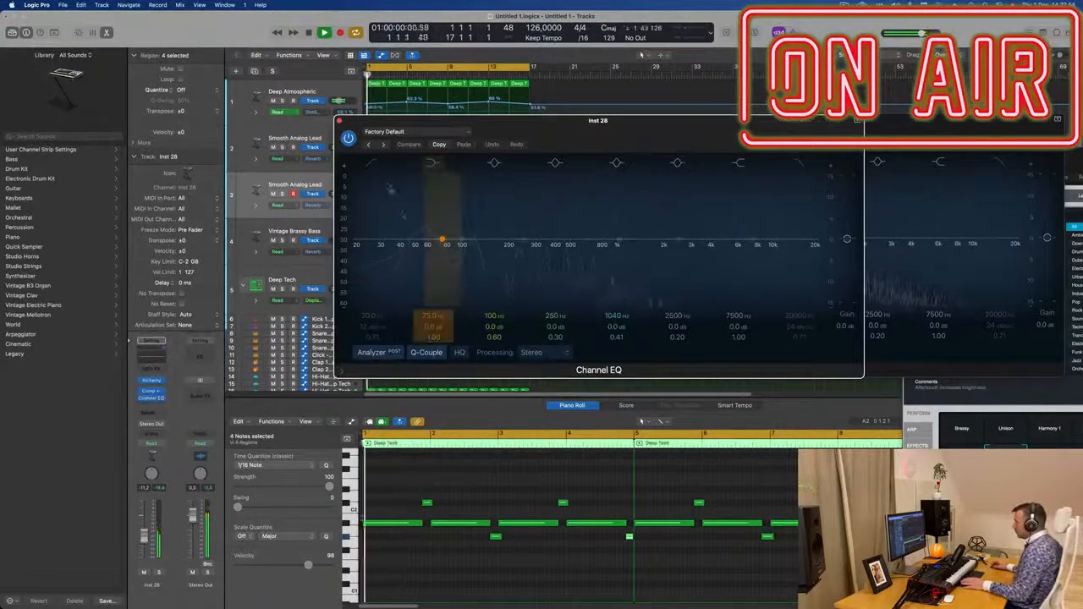
left_click(372, 164)
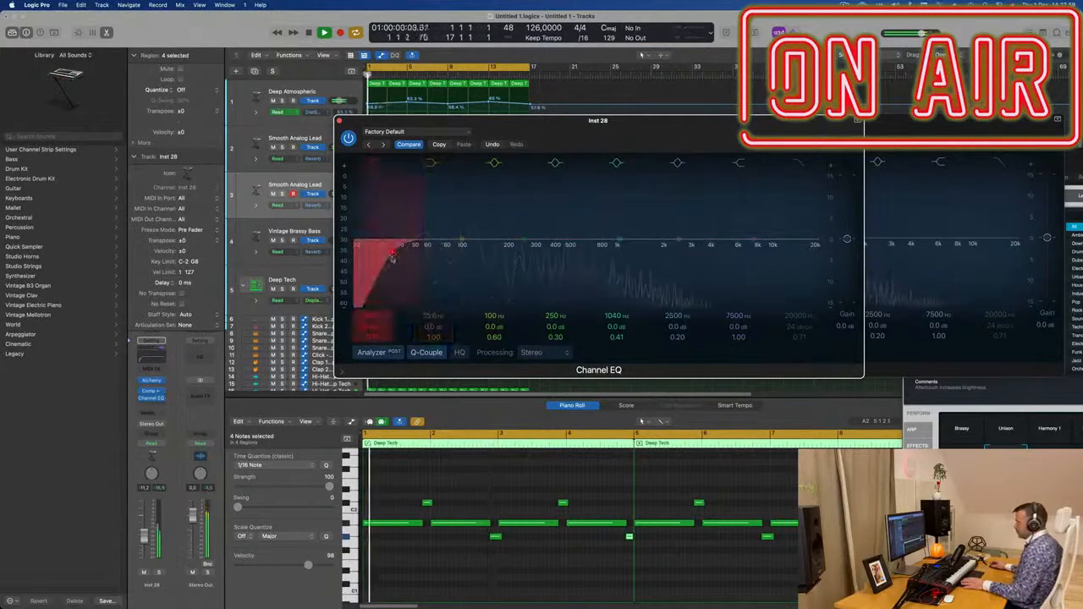
left_click_drag(435, 253, 451, 251)
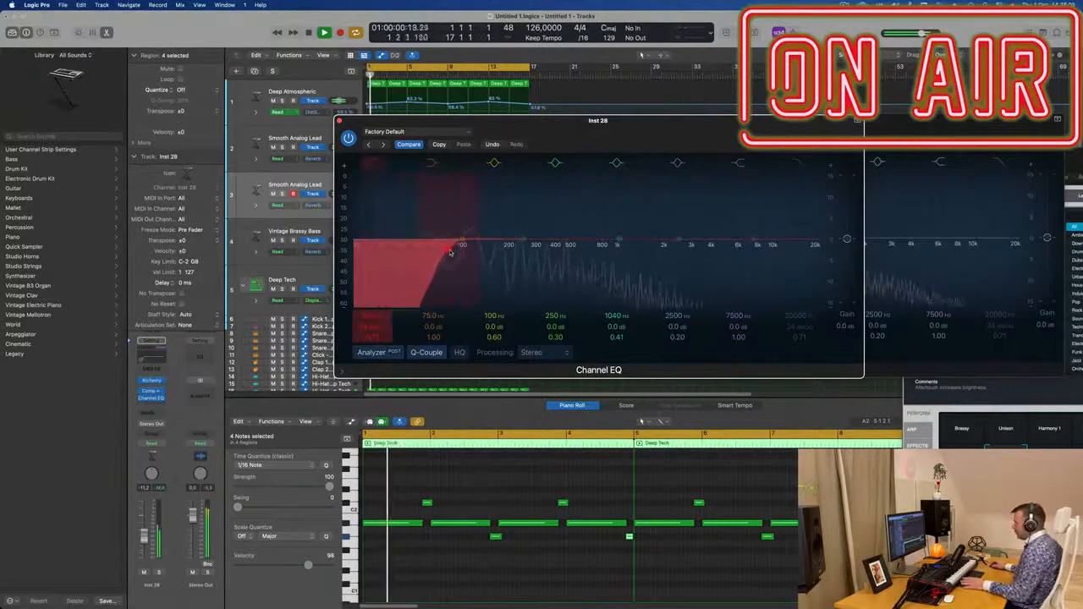
key("space")
left_click(339, 121)
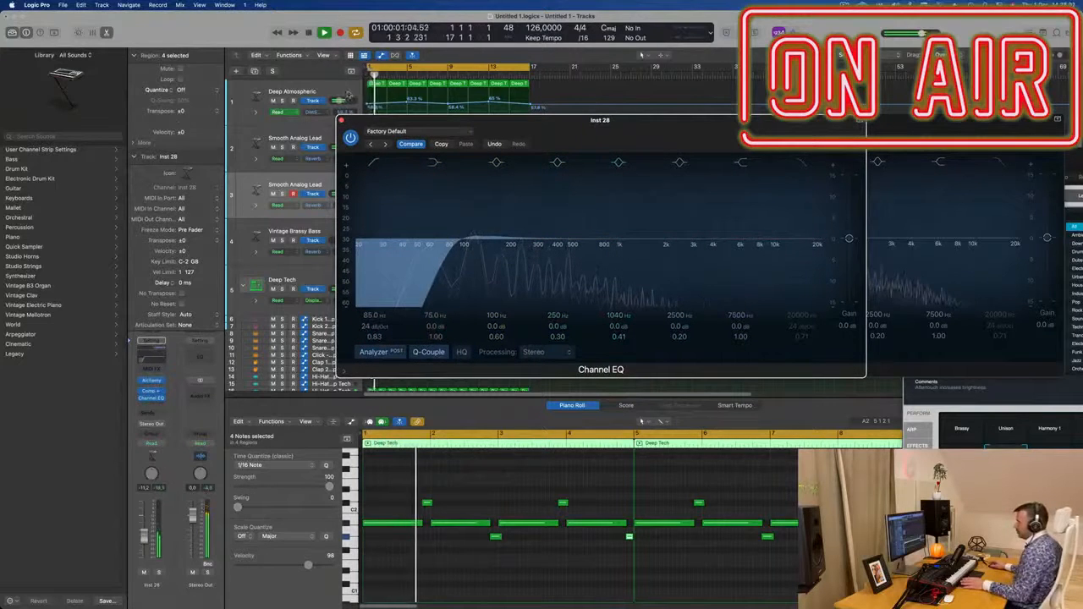
- Add a Channel EQ to the Deep Atmospheric track and boost its 75 Hz low shelf by about 3 dB
left_click(325, 90)
key("space")
key("space")
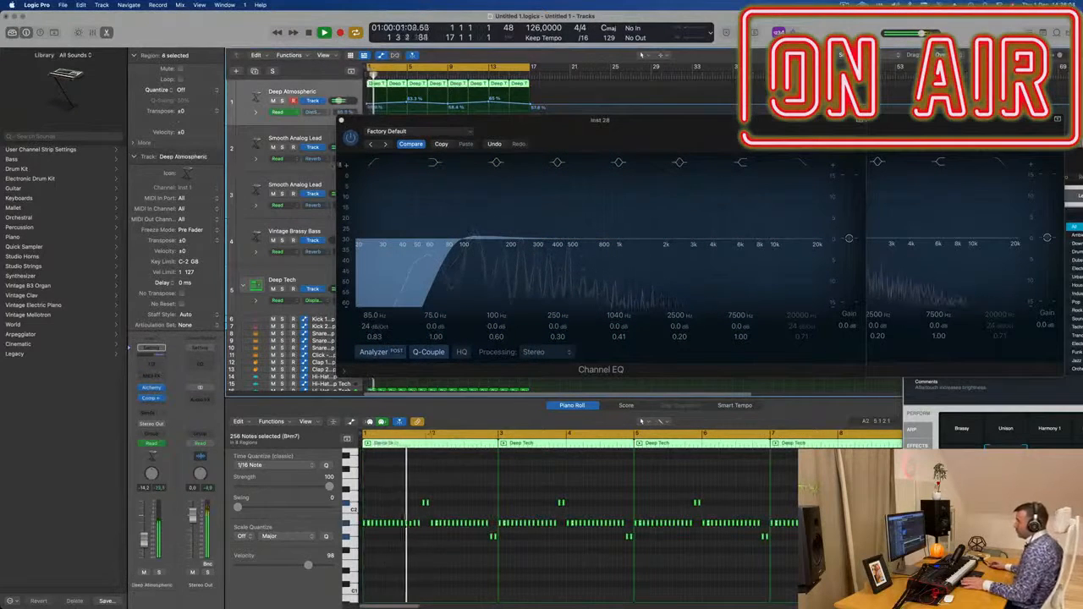
left_click_drag(546, 121, 772, 162)
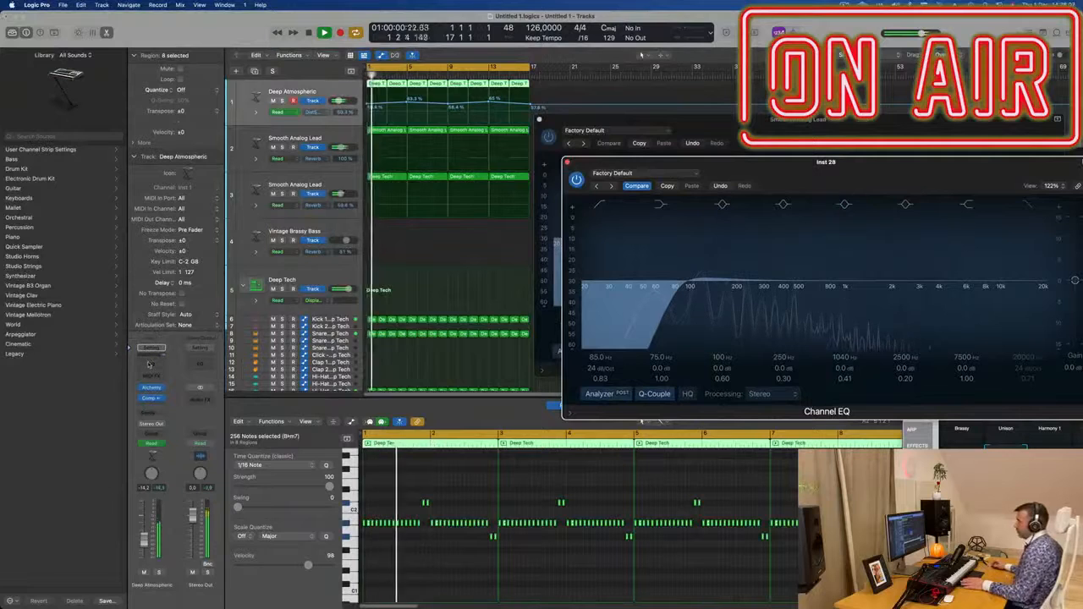
left_click(150, 365)
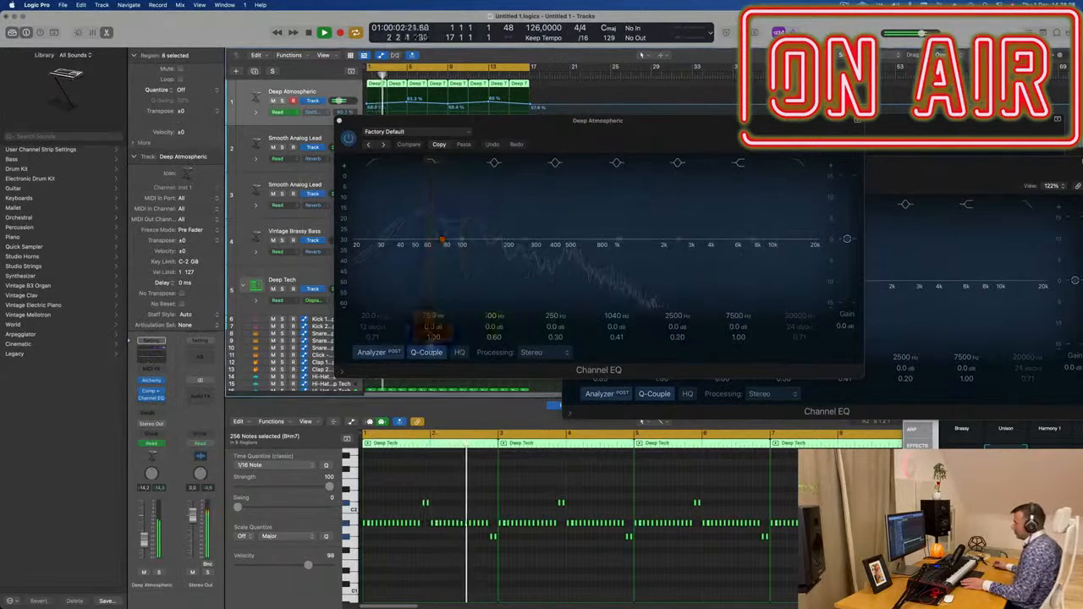
left_click_drag(442, 239, 441, 236)
key("space")
left_click_drag(441, 329, 441, 321)
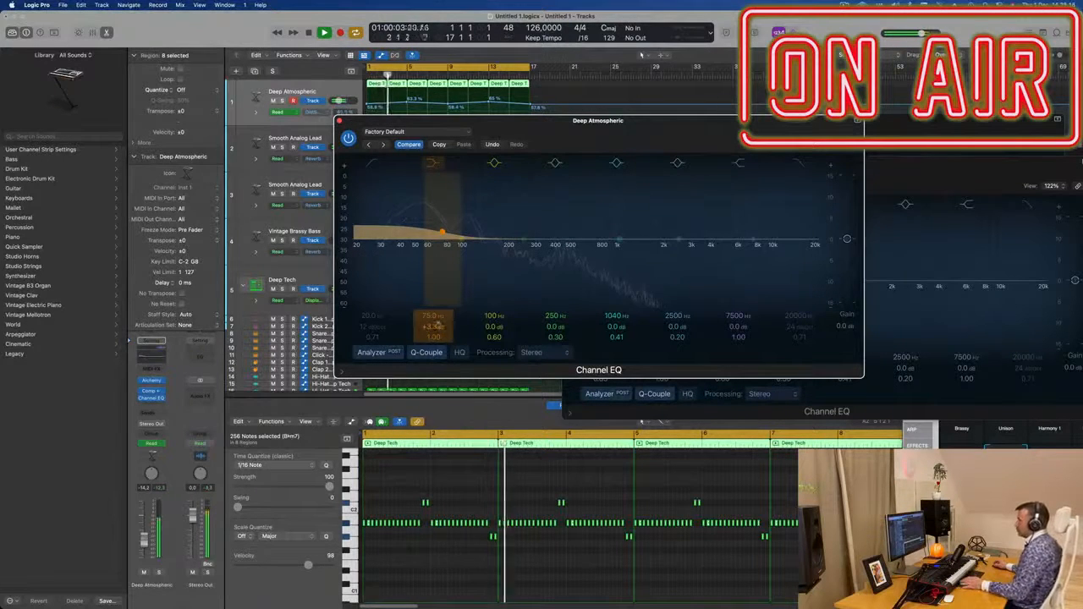
left_click(339, 121)
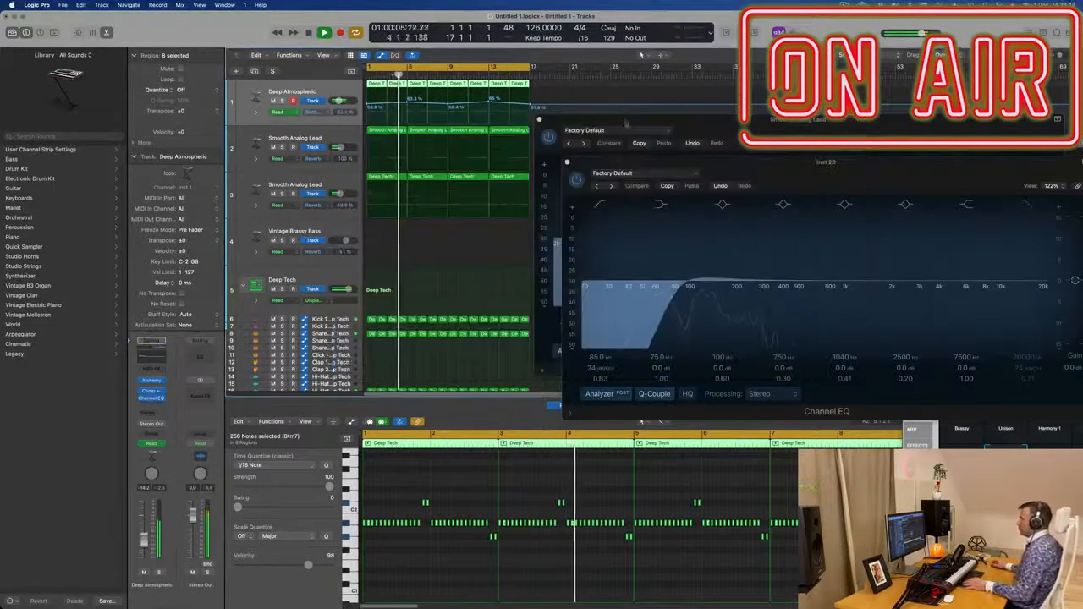
- Close the Channel EQ windows of both Smooth Analog Lead tracks
left_click_drag(567, 163, 446, 184)
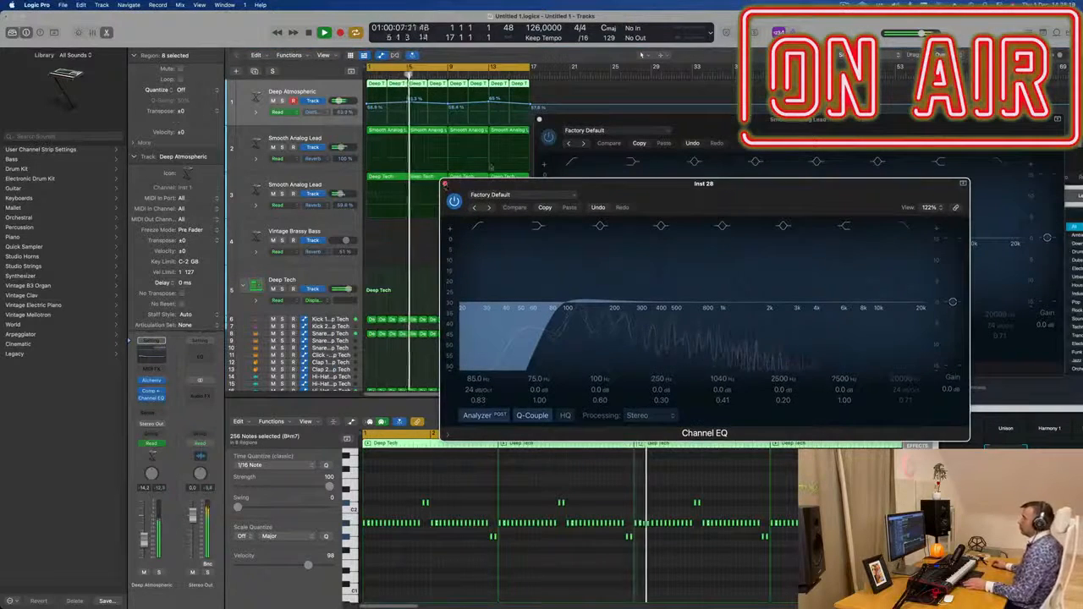
left_click(445, 184)
left_click_drag(592, 119, 437, 129)
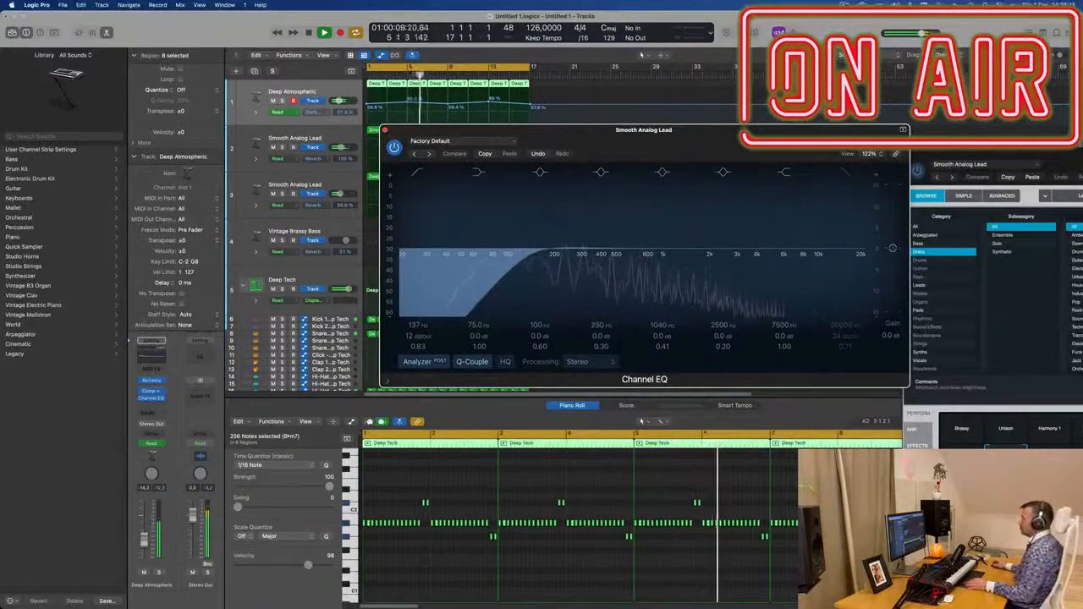
left_click(385, 130)
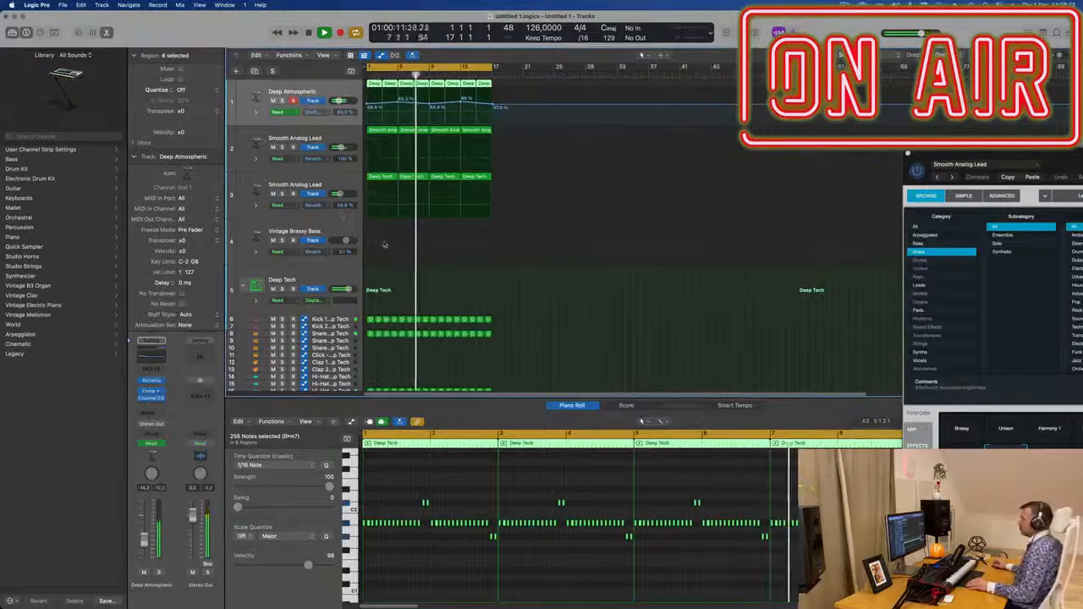
- Restart playback and open the Alchemy synth on the Vintage Brassy Bass track
key("super+Right")
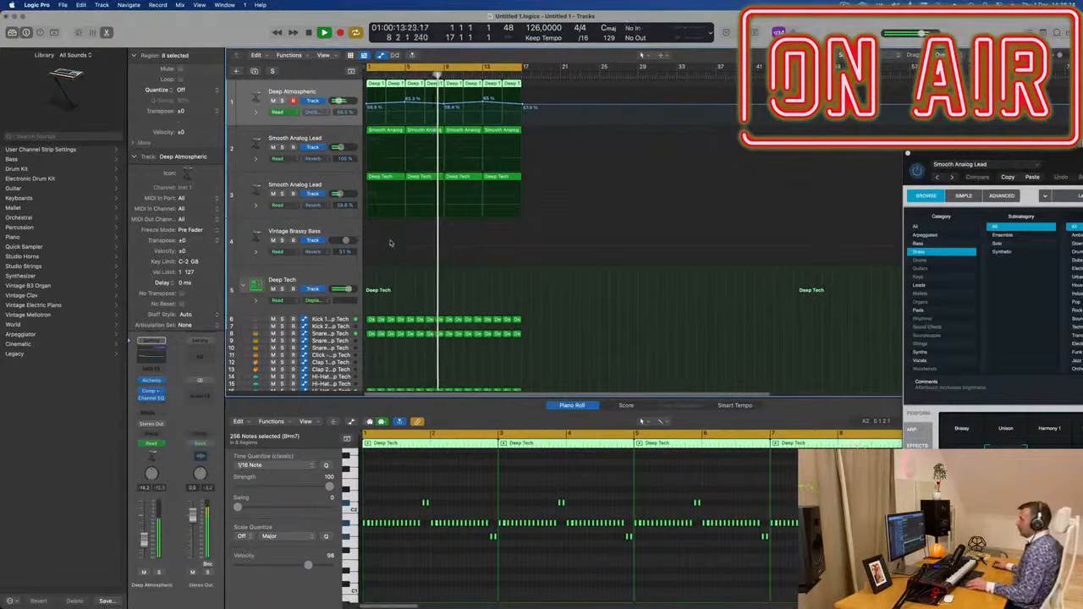
key("super+Up")
key("Return")
left_click(339, 206)
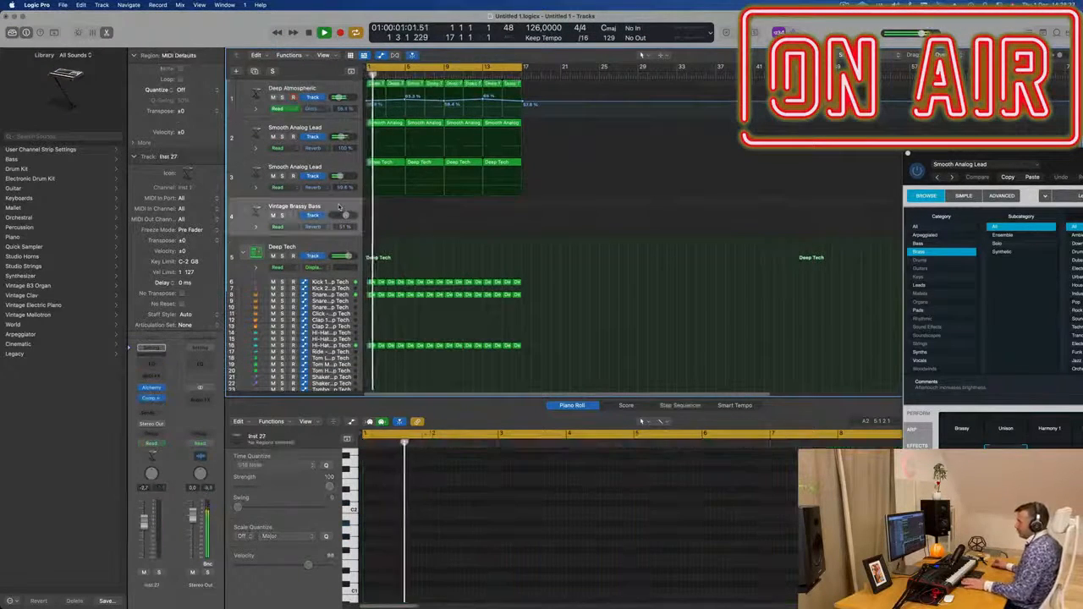
left_click(151, 391)
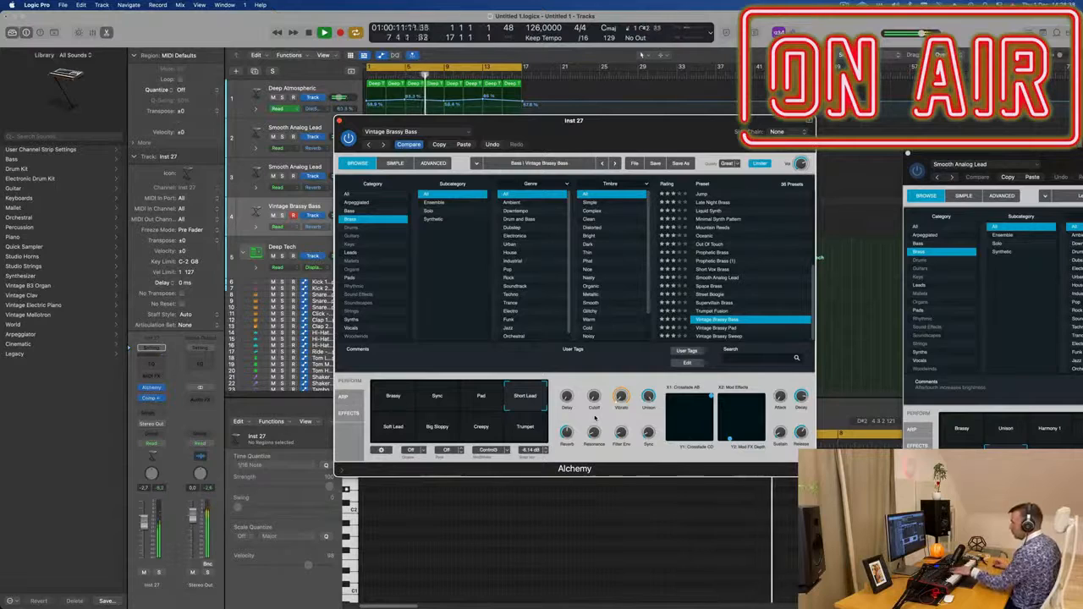
- Audition the Pad, Short Lead, Soft Lead, Big Sloppy and Creepy snapshots of Vintage Brassy Bass against the loop
left_click(487, 407)
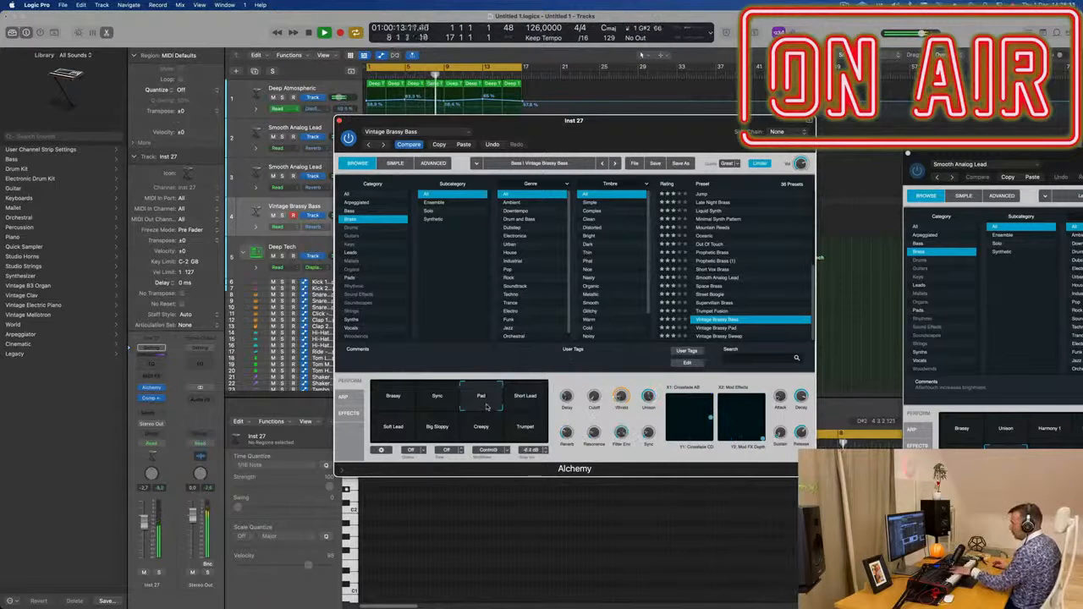
left_click(523, 404)
left_click(406, 422)
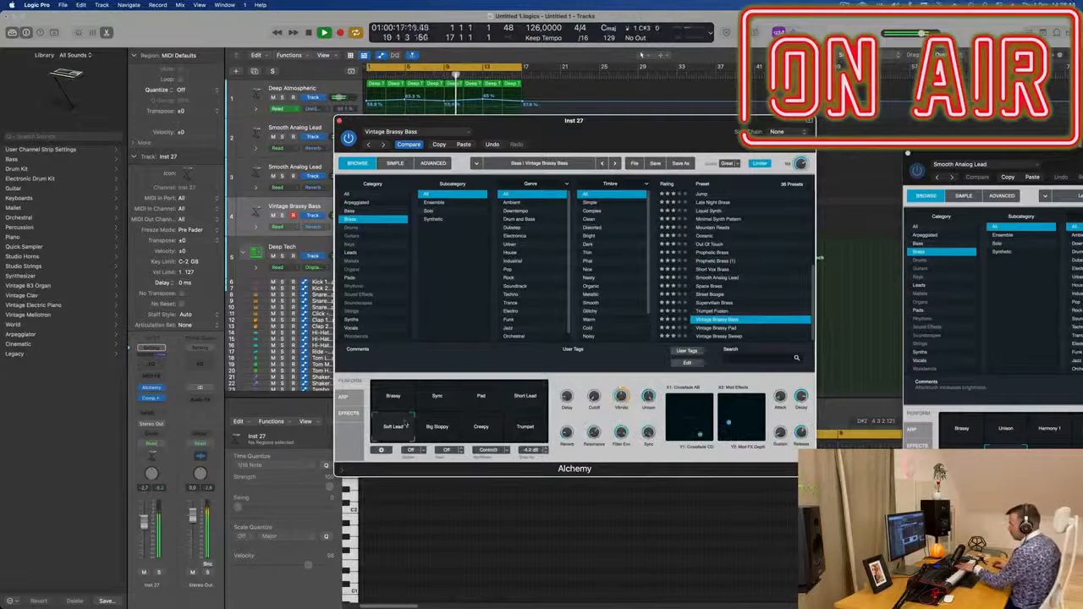
left_click(439, 427)
left_click(477, 434)
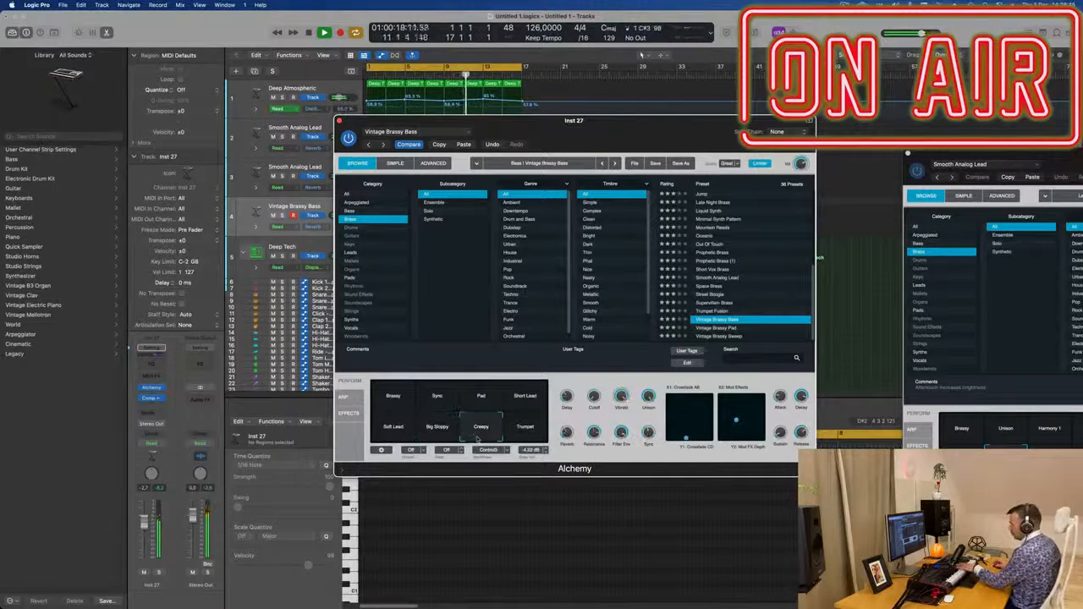
- Audition the Trumpet and Brassy performance snapshots of Alchemy's Vintage Brassy Bass preset and settle on Short Lead
left_click(530, 427)
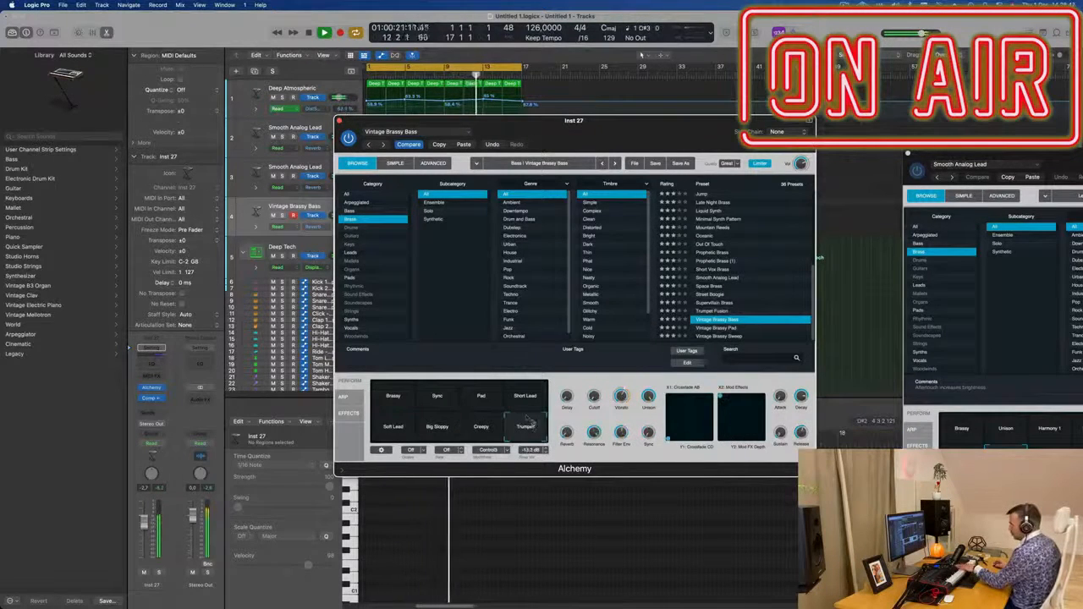
left_click(425, 402)
left_click(394, 402)
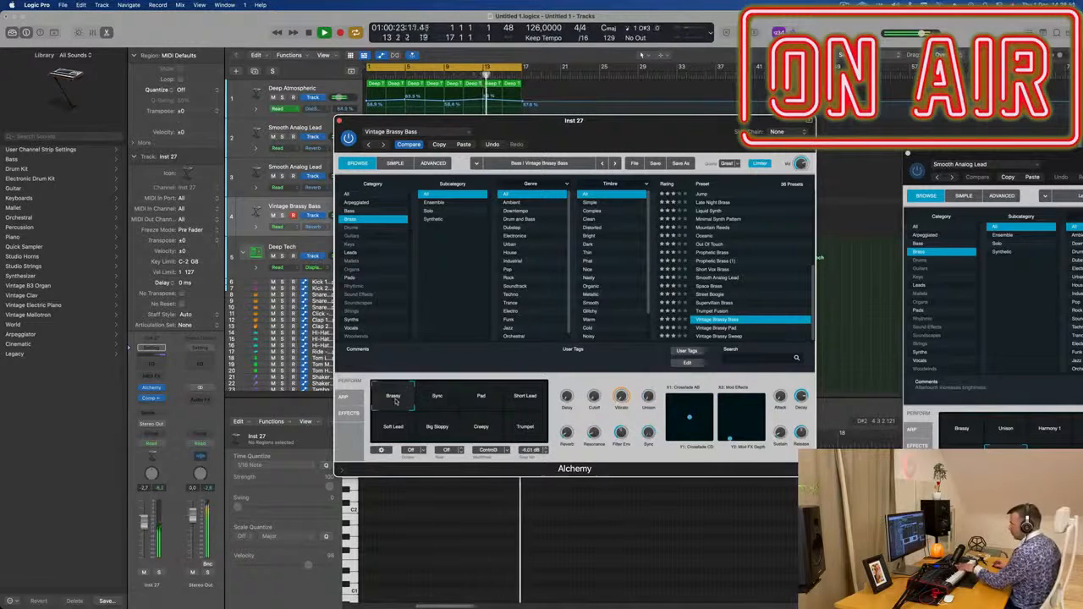
left_click(526, 401)
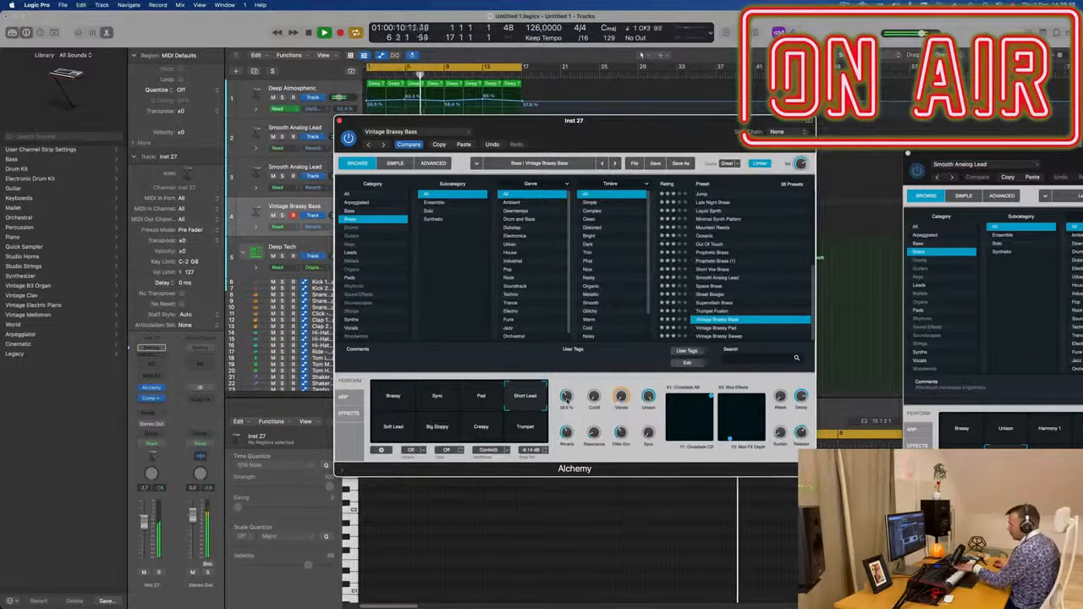
- Add a Bus 5 send to the Vintage Brassy Bass channel and insert a stereo SilverVerb on the Aux 5 channel
left_click(150, 413)
mouse_move(170, 427)
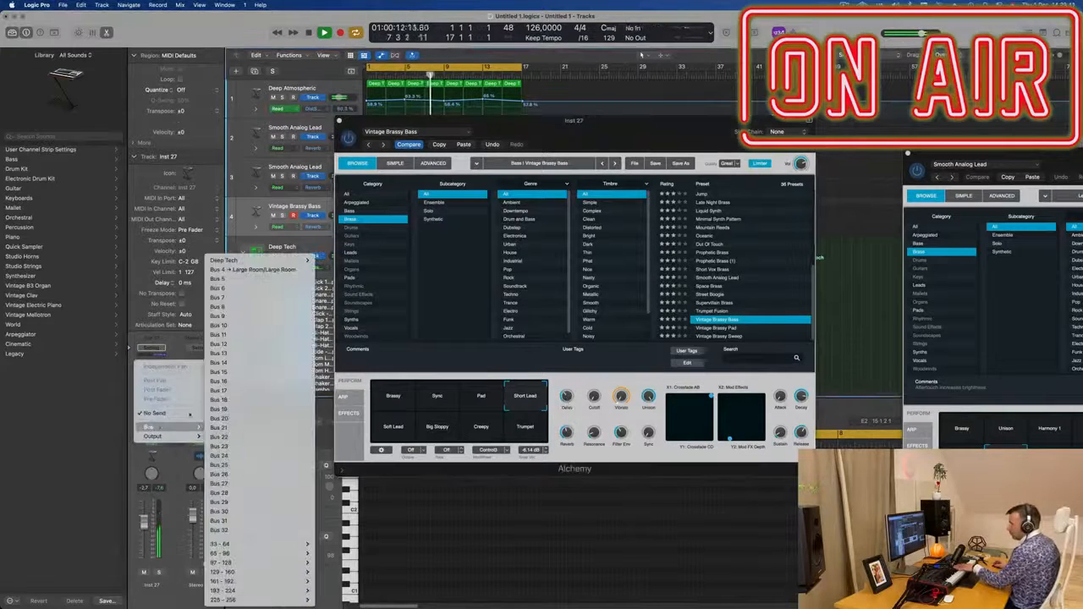
left_click(250, 271)
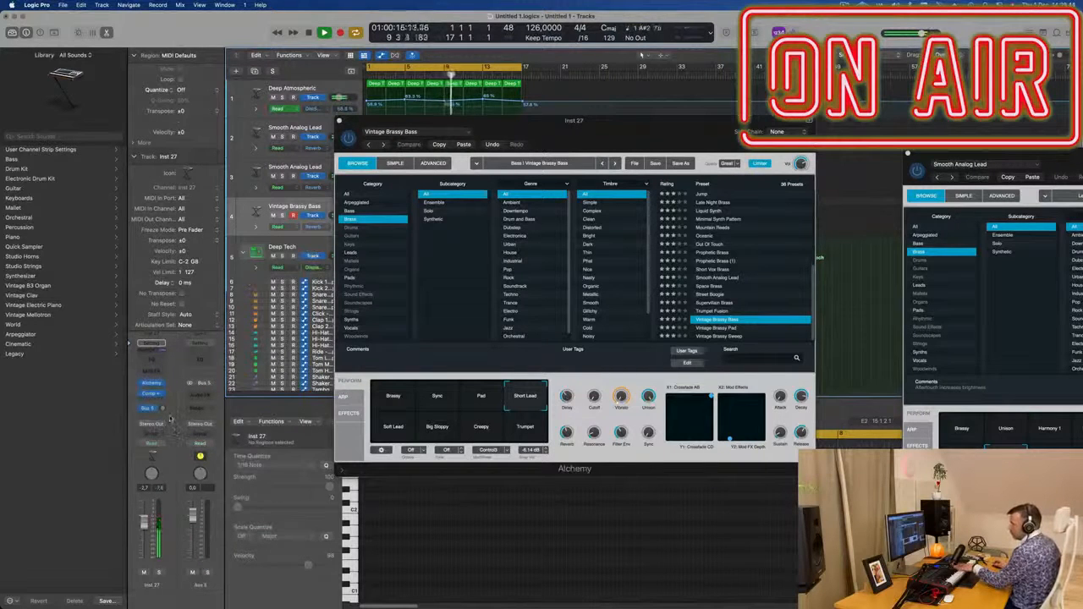
left_click(201, 396)
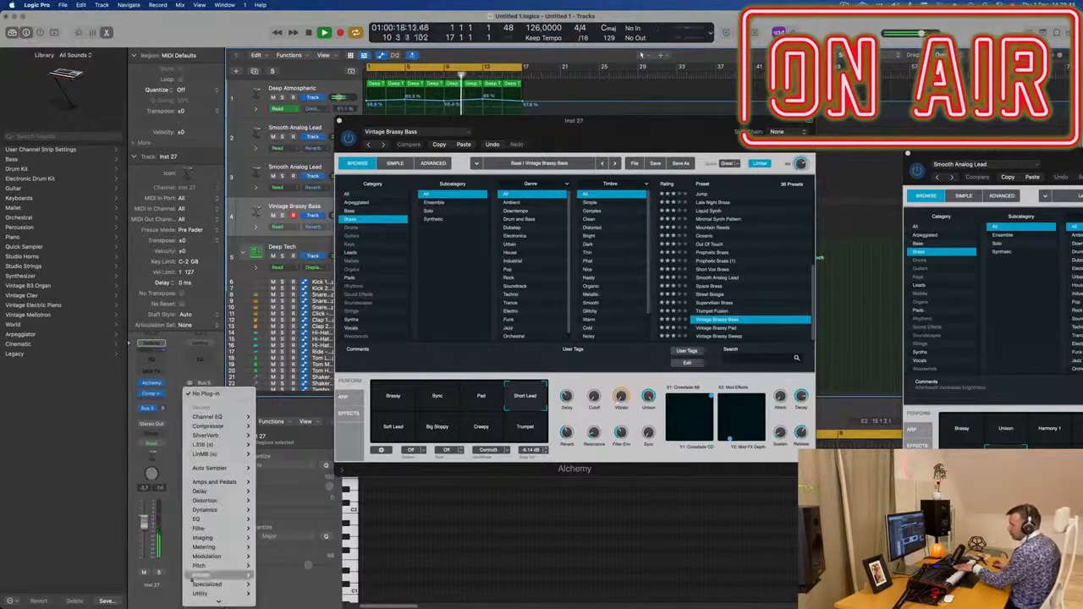
mouse_move(223, 436)
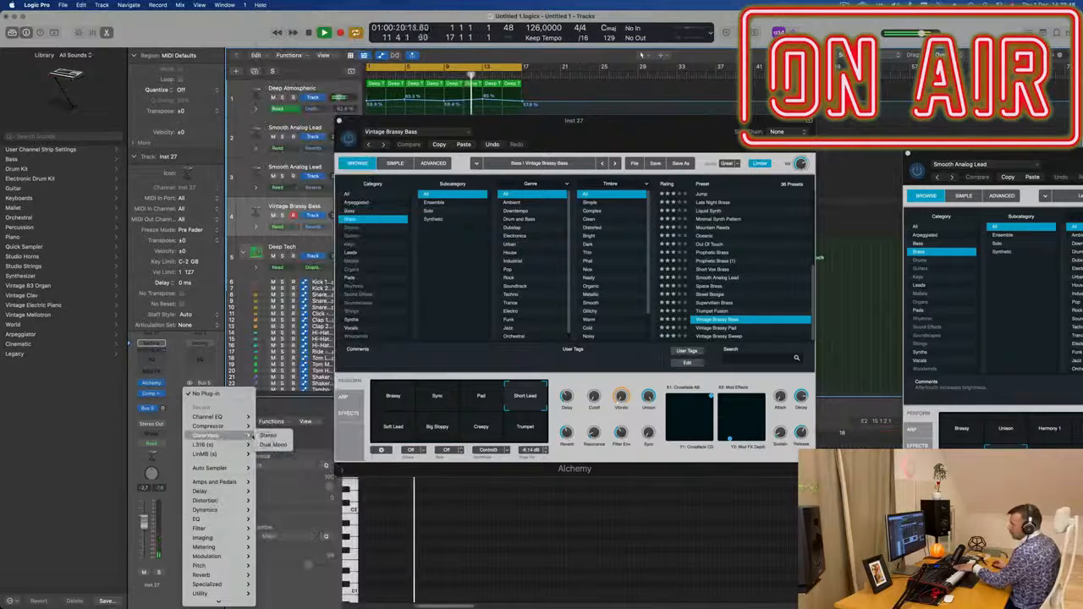
left_click(269, 436)
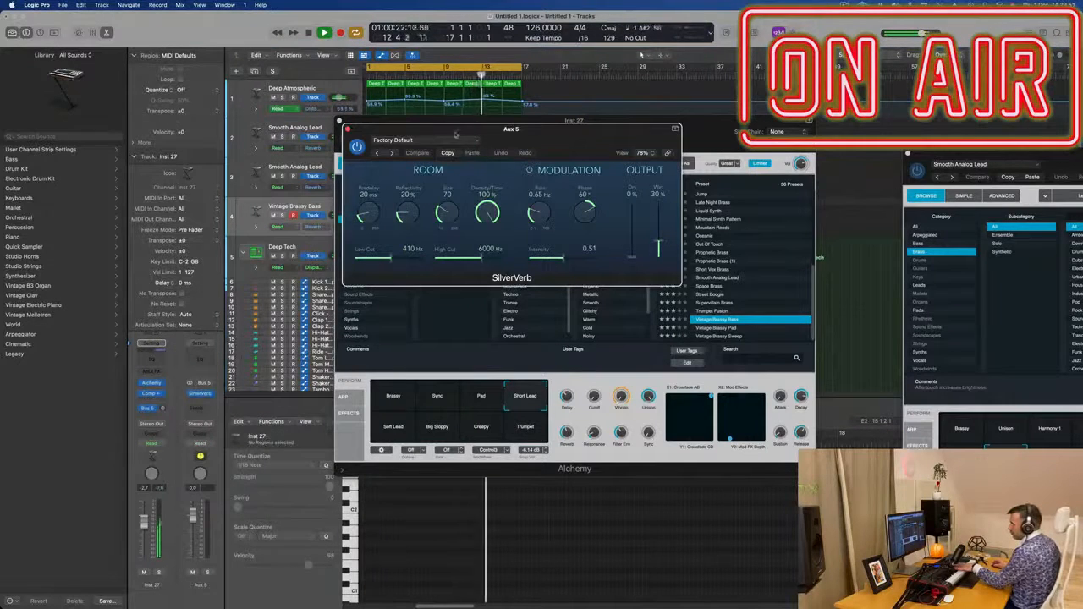
- Load SilverVerb's grandiose preset and raise the Vintage Brassy Bass channel's Bus 5 send level
left_click(423, 140)
left_click(423, 316)
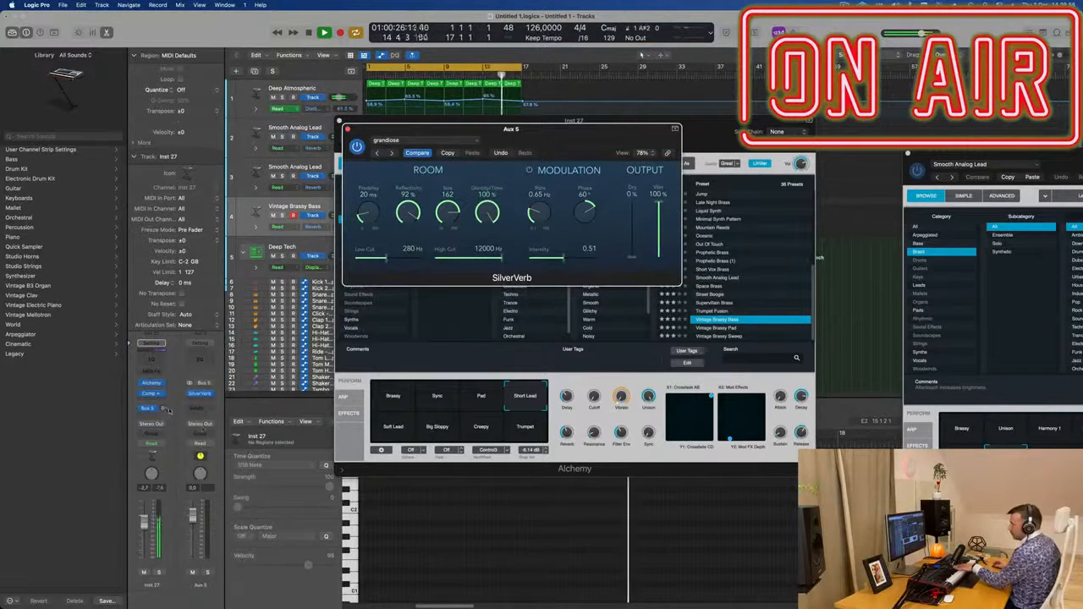
left_click_drag(168, 391, 167, 407)
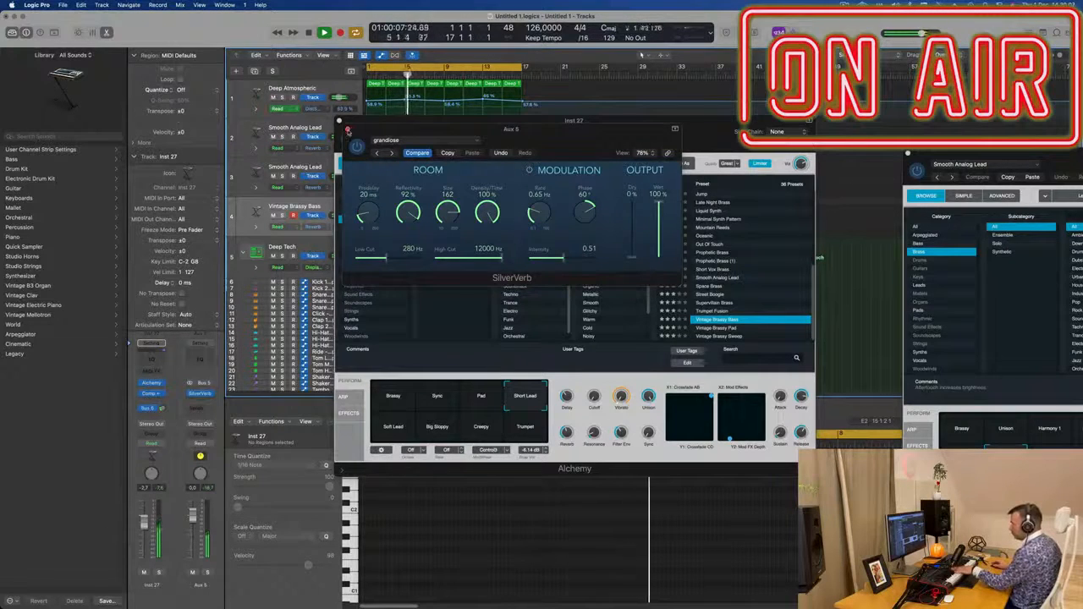
left_click(340, 128)
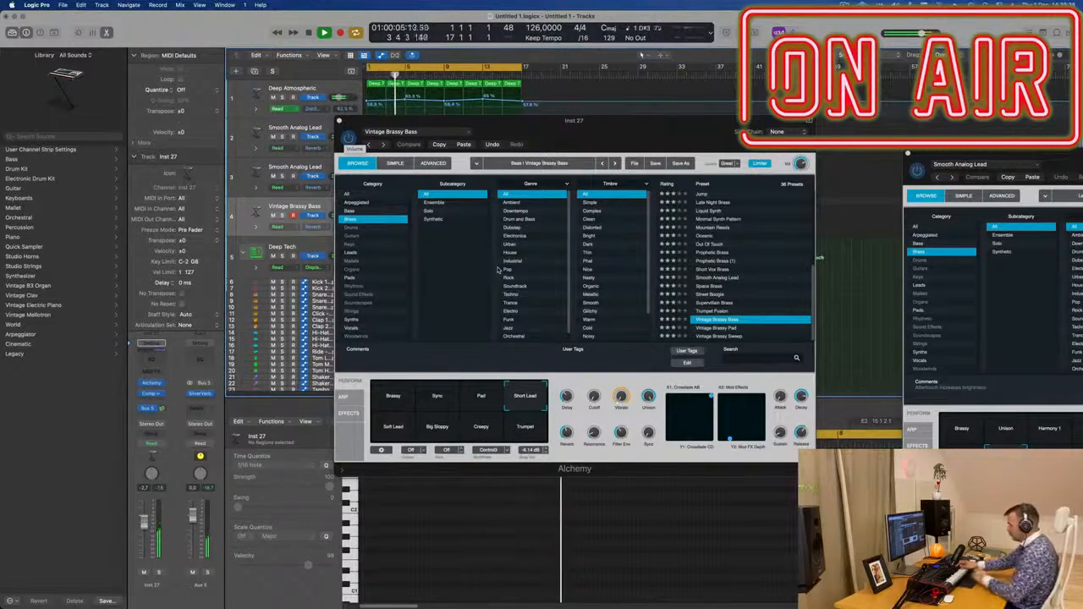
- Record a two-bar part on the Vintage Brassy Bass track and move its region to the start of bar 1
key("r")
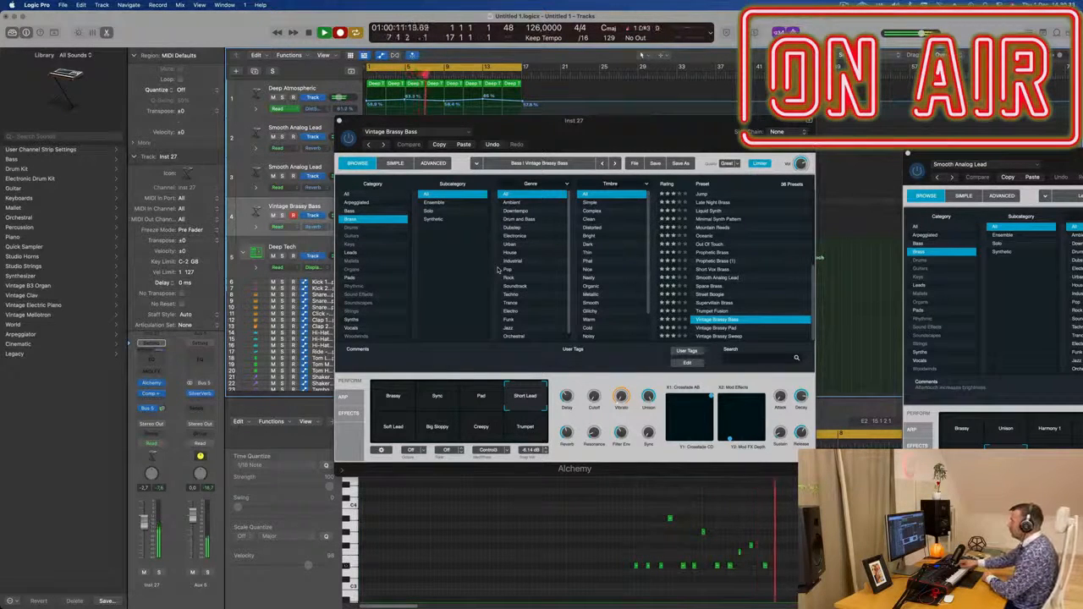
key("space")
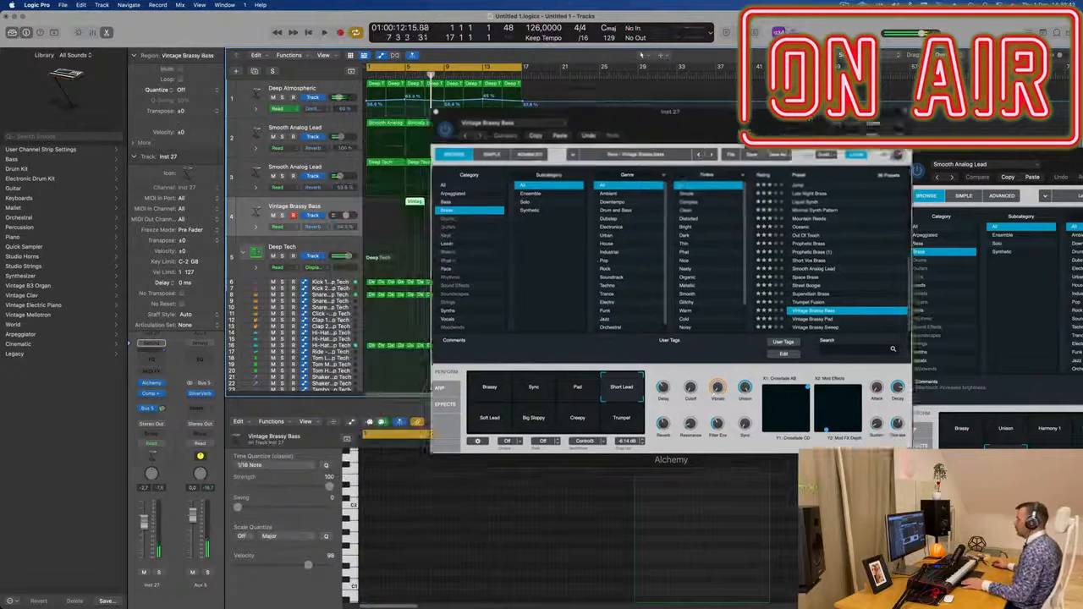
left_click_drag(417, 206, 376, 208)
key("space")
key("e")
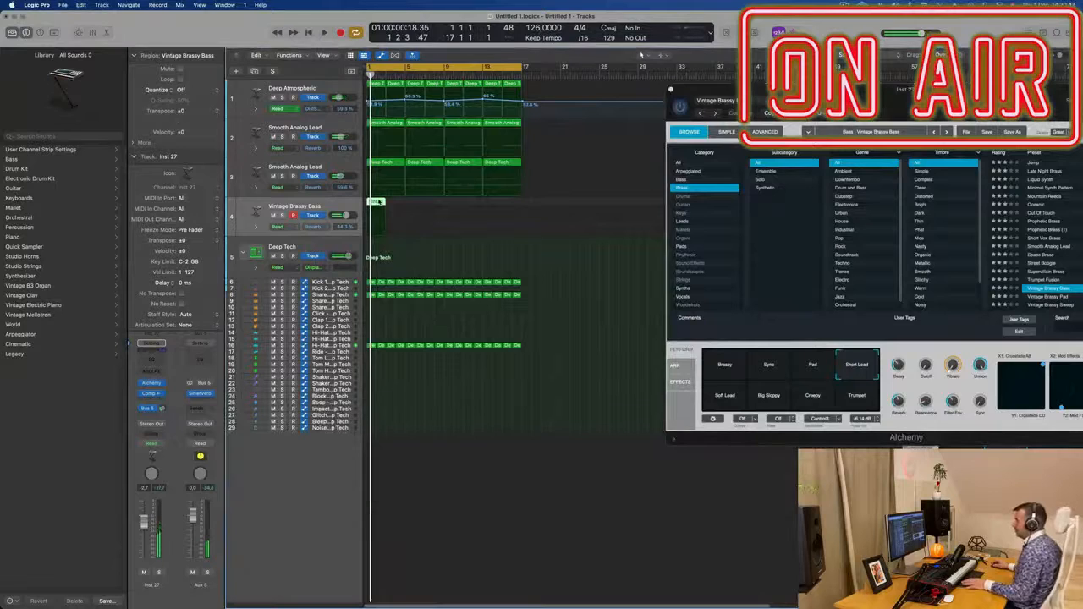
key("e")
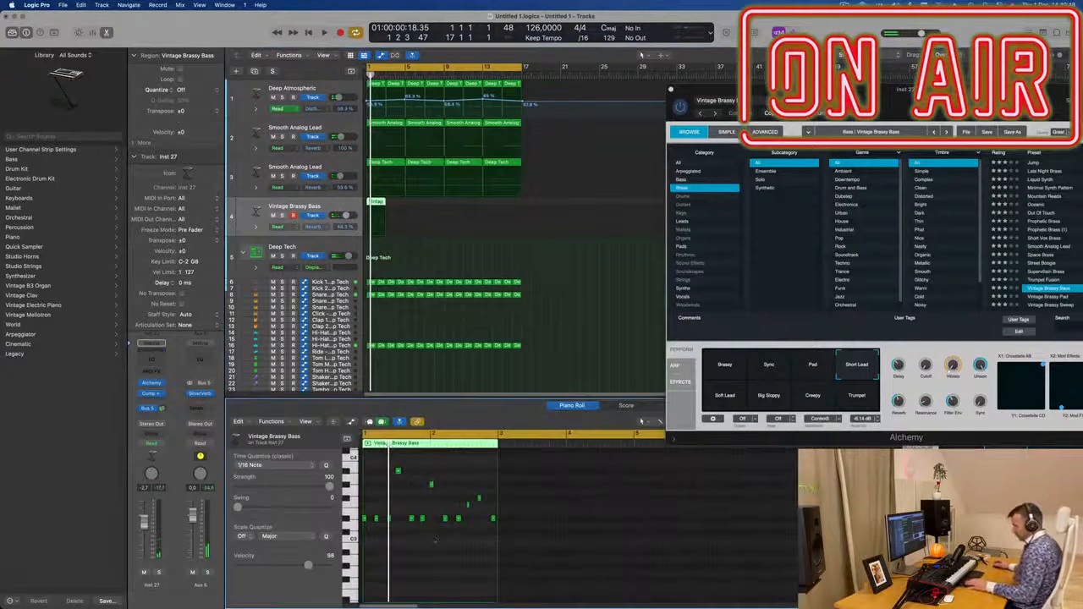
- Play back the recorded notes in the Piano Roll and lengthen the very short note in bar 2
key("super+a")
key("space")
scroll(427, 555, "up", 3)
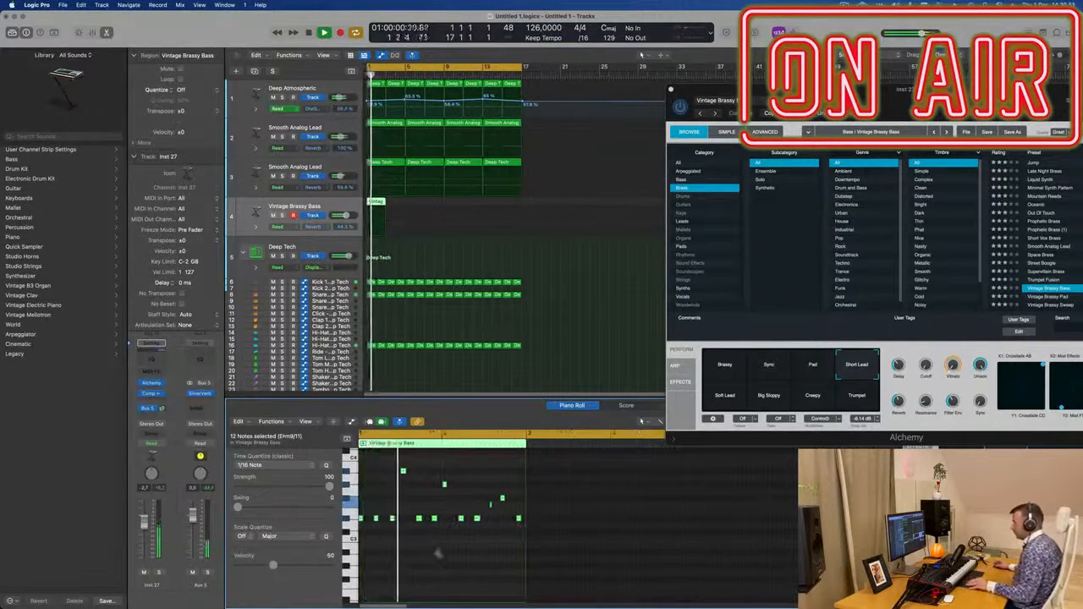
scroll(432, 552, "down", 1)
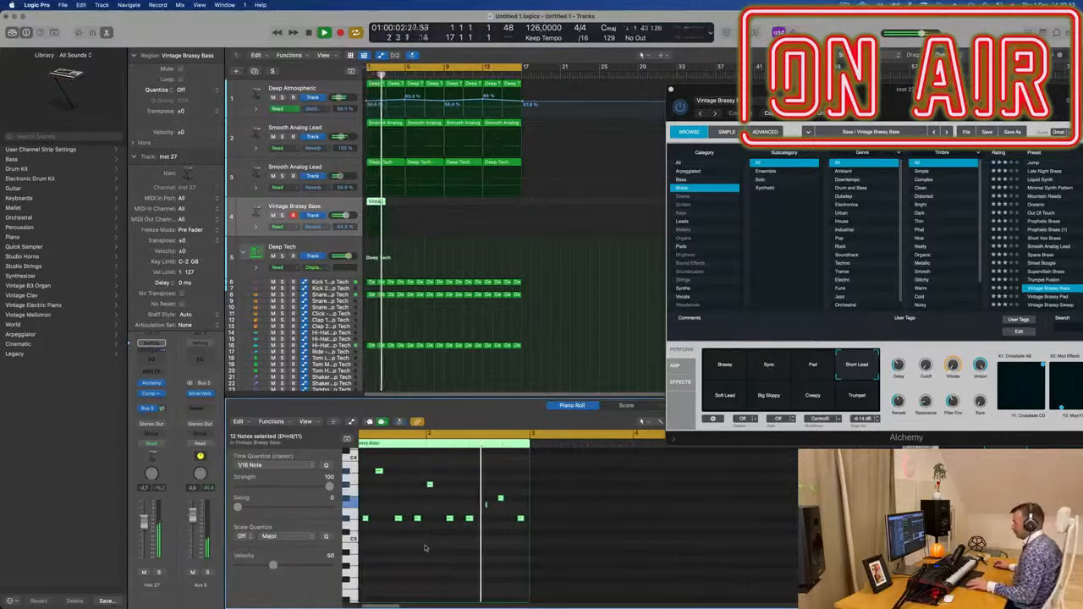
scroll(531, 508, "up", 1)
left_click(532, 506)
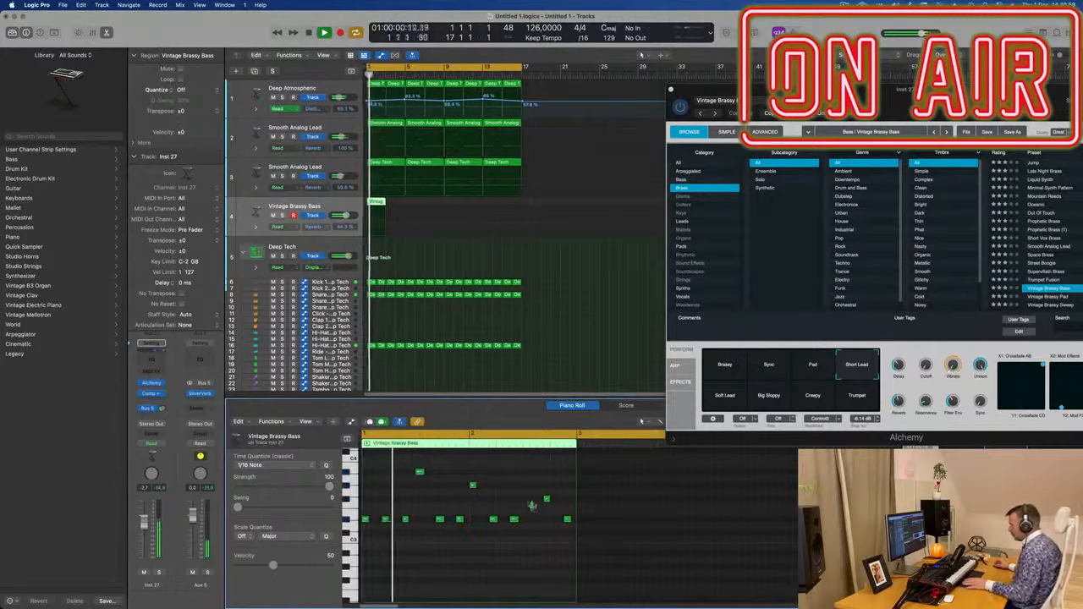
left_click(532, 506)
scroll(490, 496, "down", 1)
scroll(490, 496, "down", 2)
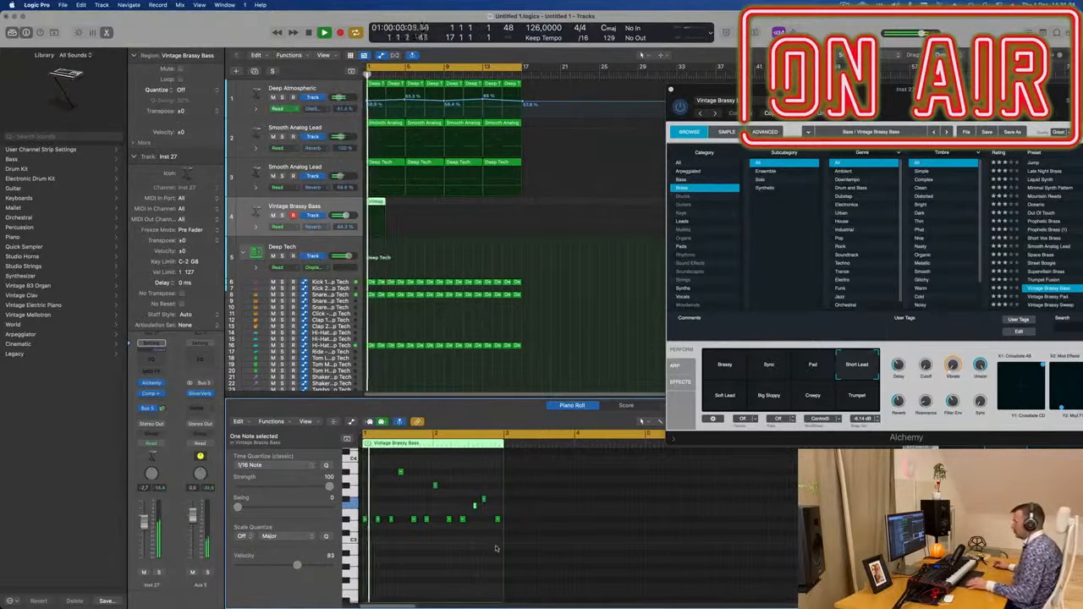
scroll(502, 546, "up", 3)
scroll(502, 546, "up", 1)
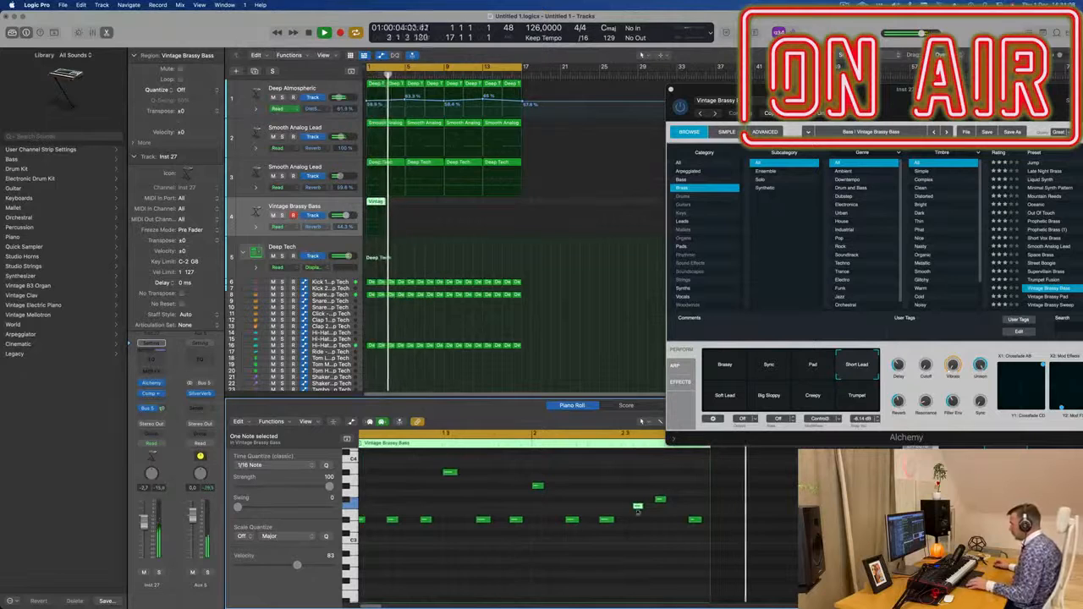
- Repeat the two-bar Vintage Brassy Bass region seven times to fill the arrangement up to bar 17
key("space")
left_click_drag(416, 208, 362, 205)
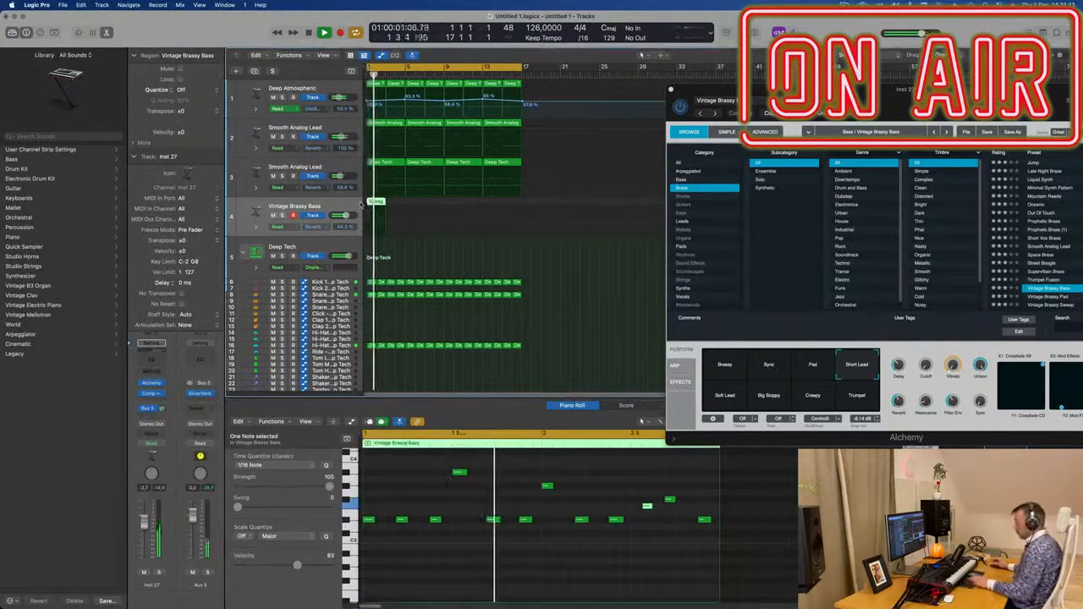
key("super+r")
key("super+r")
key("super+r")
key("super+r")
key("super+r")
key("super+r")
key("super+r")
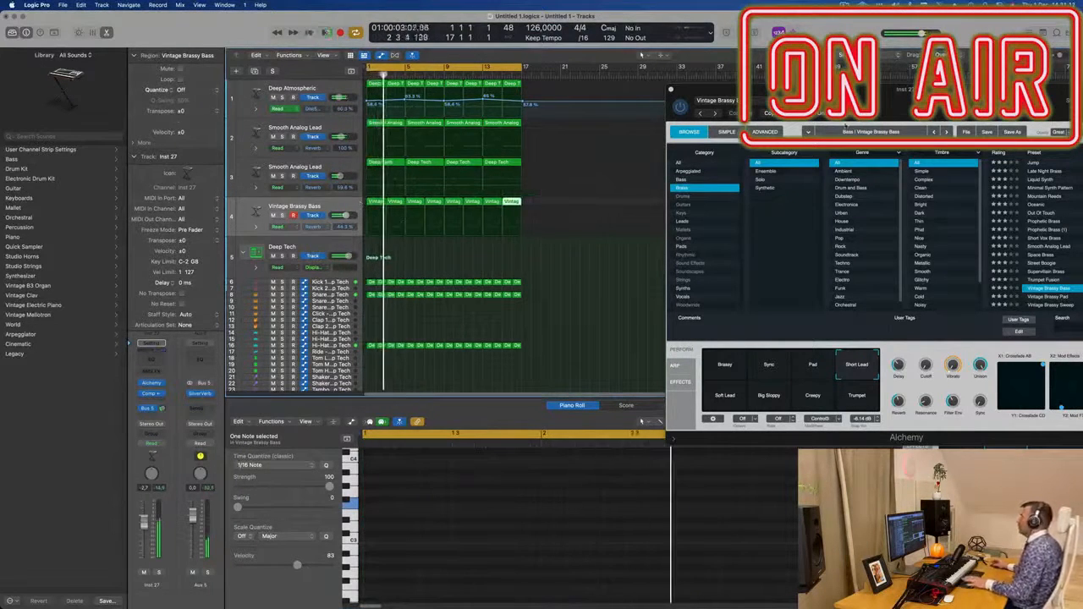
- Add a Channel EQ to the Vintage Brassy Bass channel and enable its high-cut band
left_click_drag(907, 100, 638, 116)
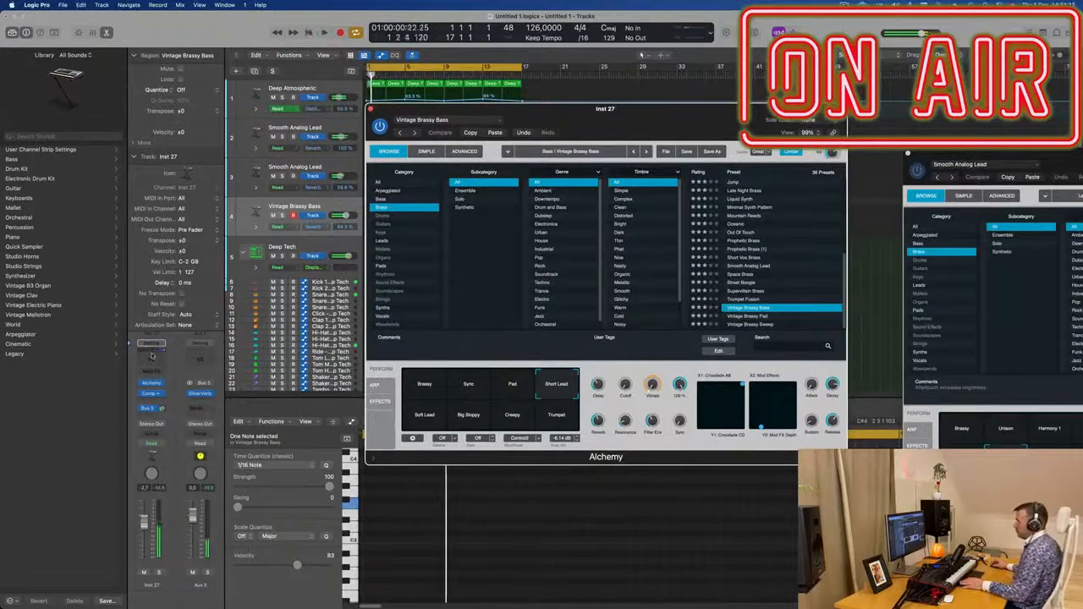
left_click(151, 360)
key("space")
left_click_drag(694, 130, 644, 130)
left_click(755, 164)
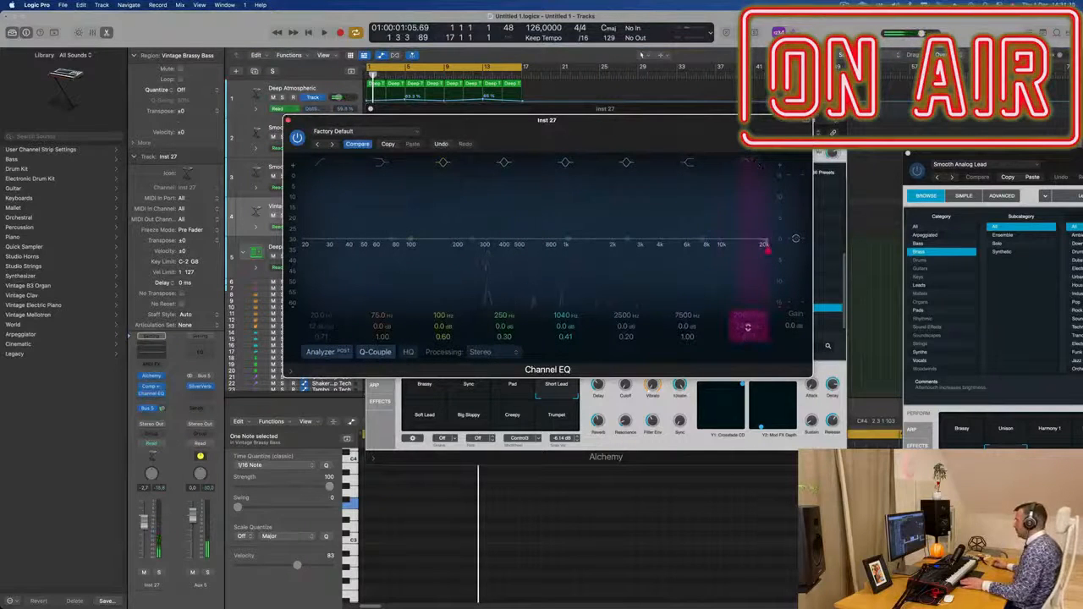
- Lower the Channel EQ's high-cut frequency to about 760 Hz while the track plays
key("space")
left_click_drag(767, 249, 609, 245)
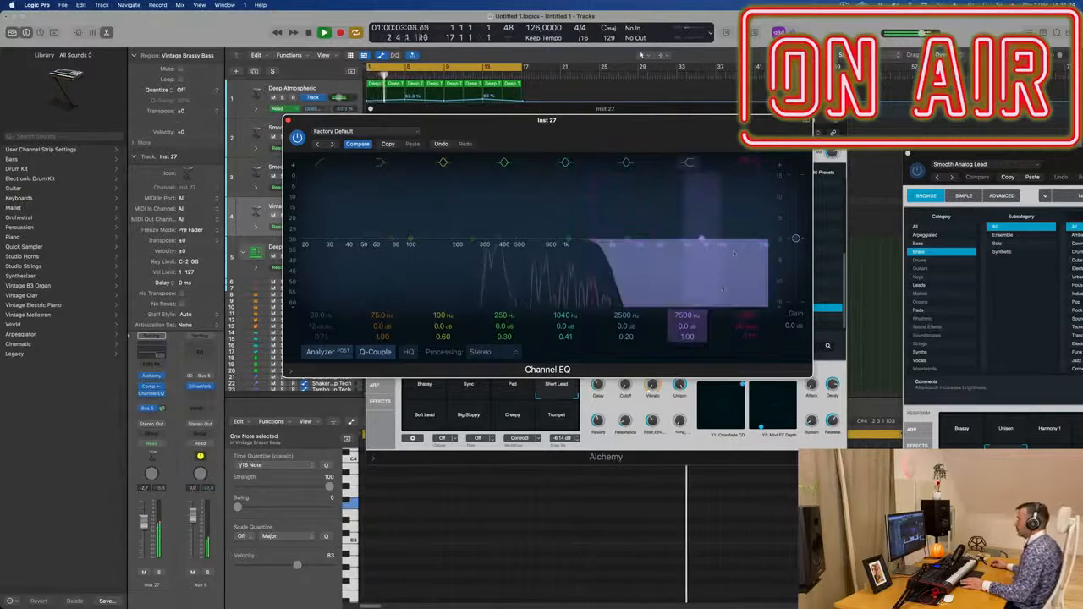
left_click_drag(547, 120, 687, 110)
left_click_drag(743, 241, 686, 241)
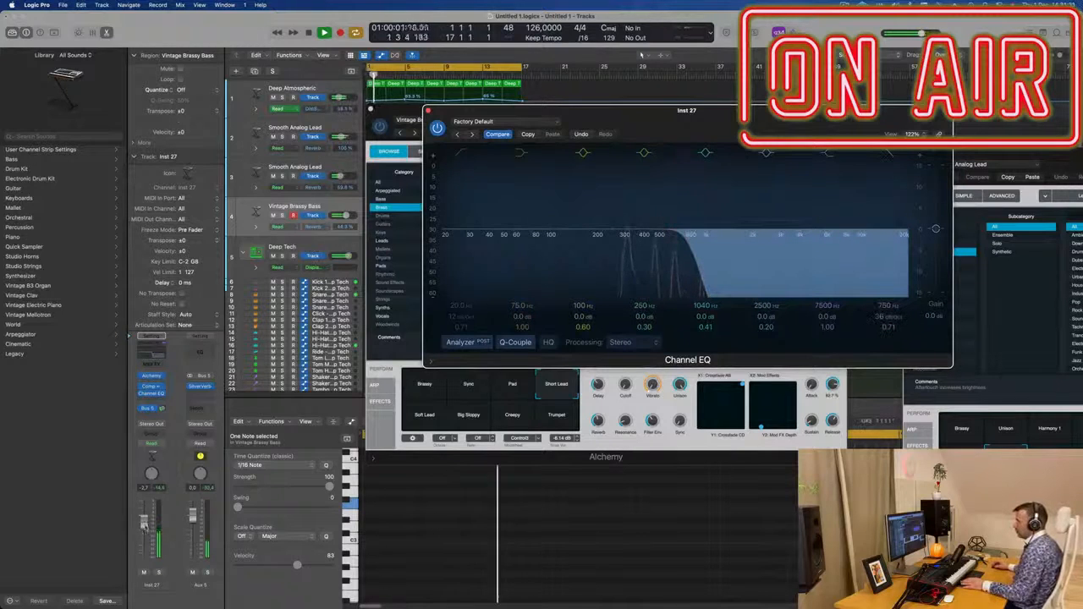
- Raise Alchemy's Cutoff control to about 11.4% on the Vintage Brassy Bass sound
left_click_drag(672, 126, 869, 120)
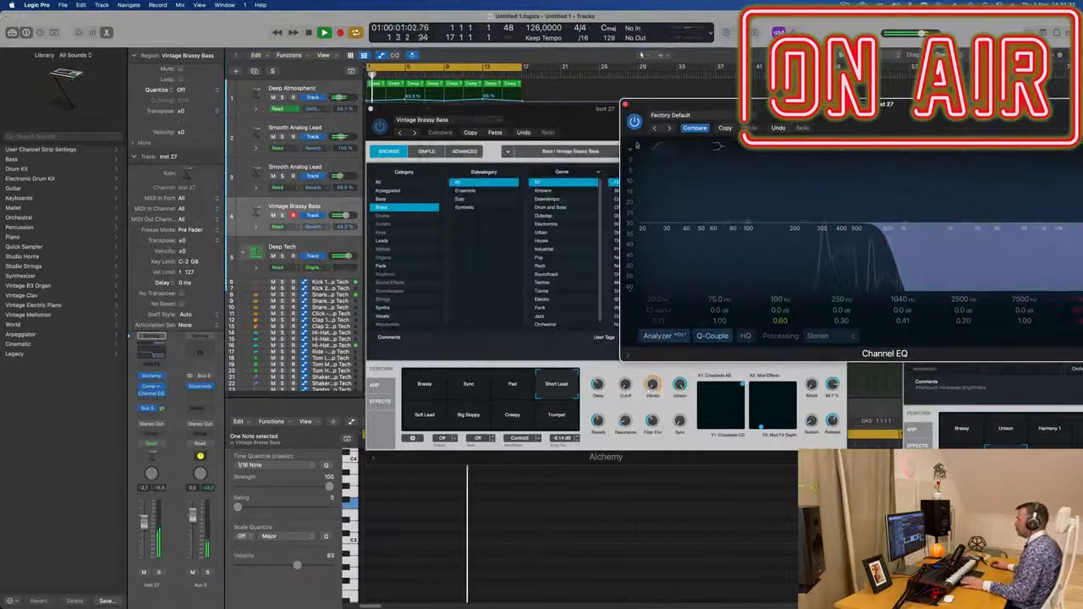
left_click_drag(427, 109, 449, 185)
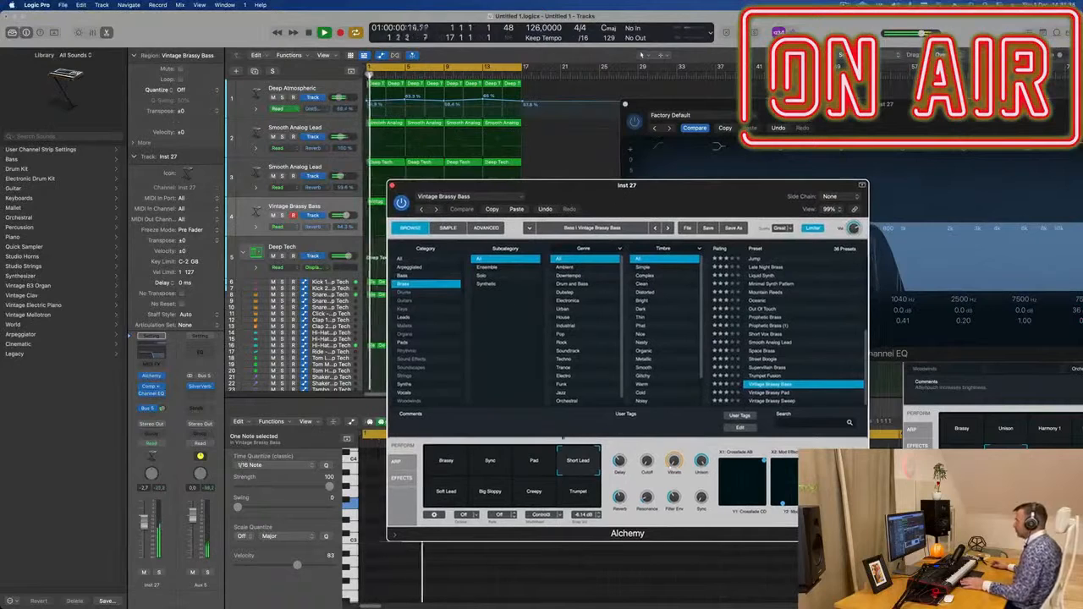
left_click_drag(647, 463, 648, 452)
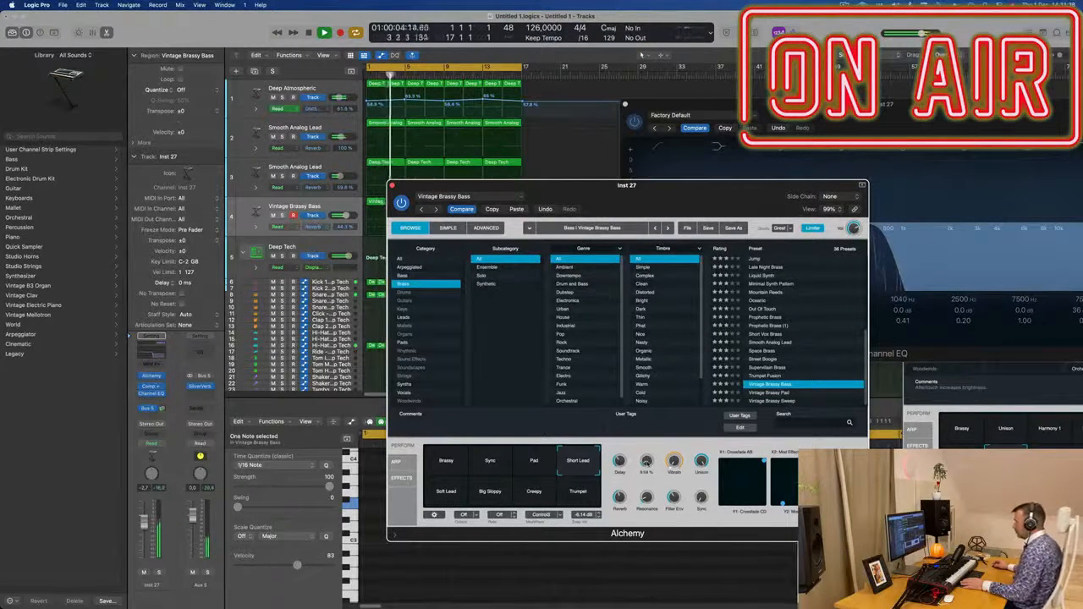
left_click_drag(479, 186, 488, 267)
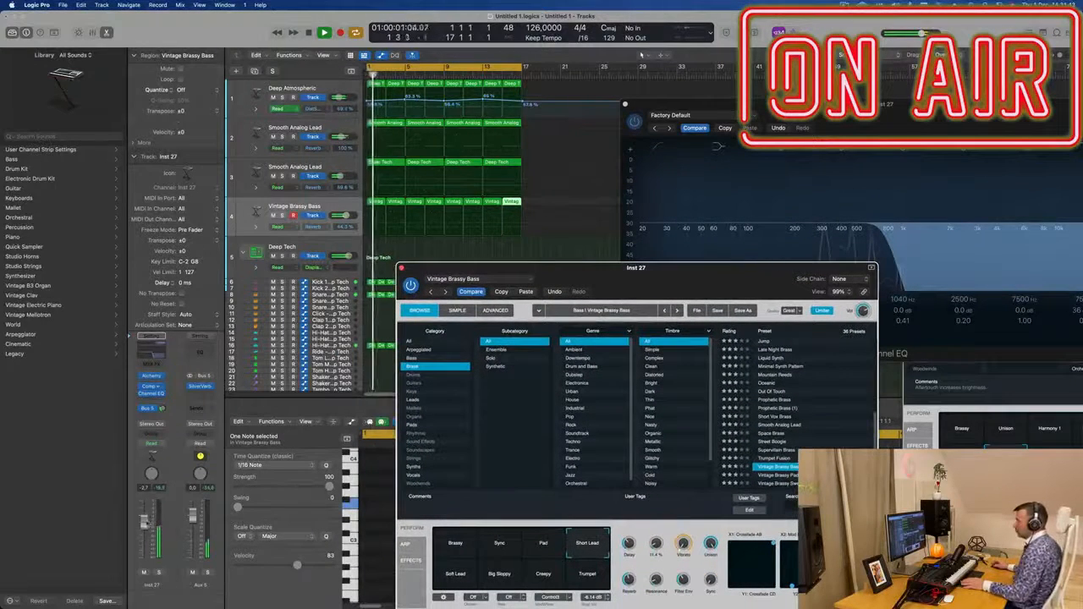
- Raise the Vintage Brassy Bass channel volume to -1.7 dB and set its Channel EQ low cut to 272 Hz at 36 dB/oct
left_click(145, 523)
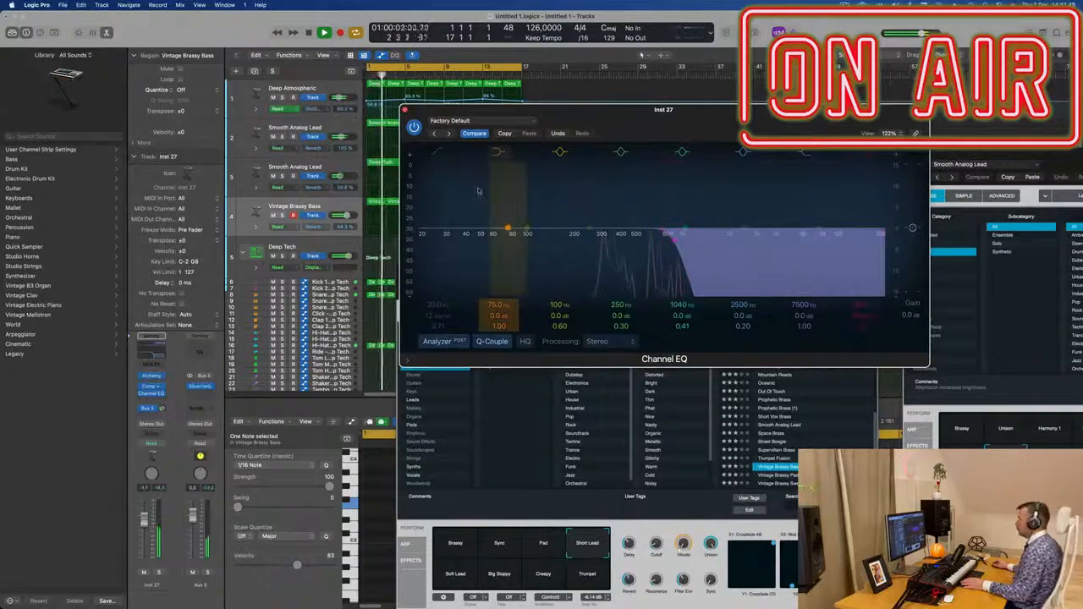
left_click_drag(440, 314, 438, 289)
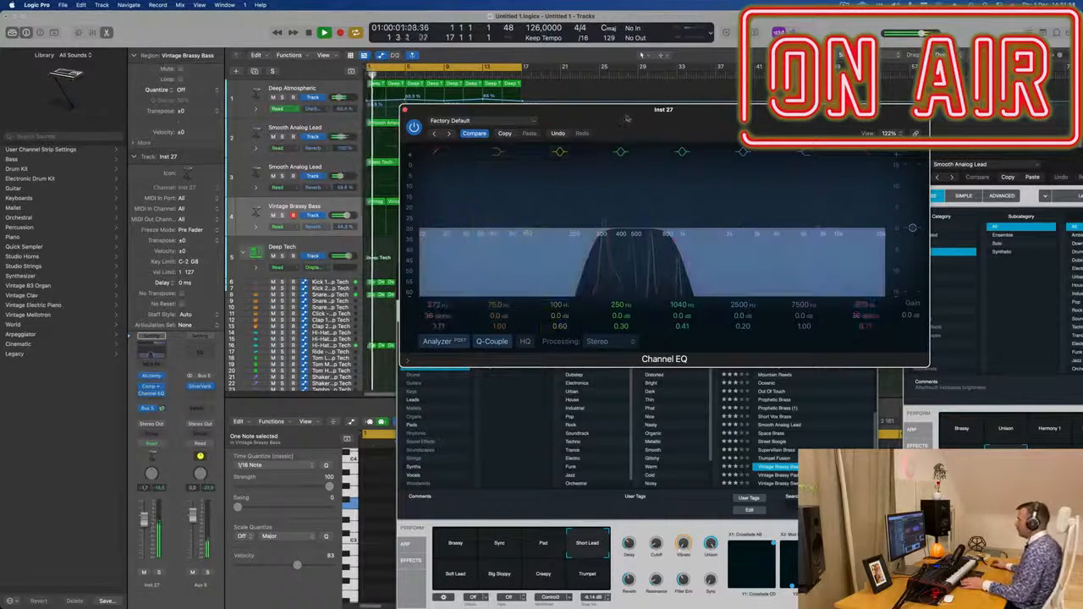
left_click_drag(625, 119, 250, 74)
- Adjust Alchemy's Delay and Reverb amounts during playback and close the Channel EQ window
key("space")
left_click(635, 541)
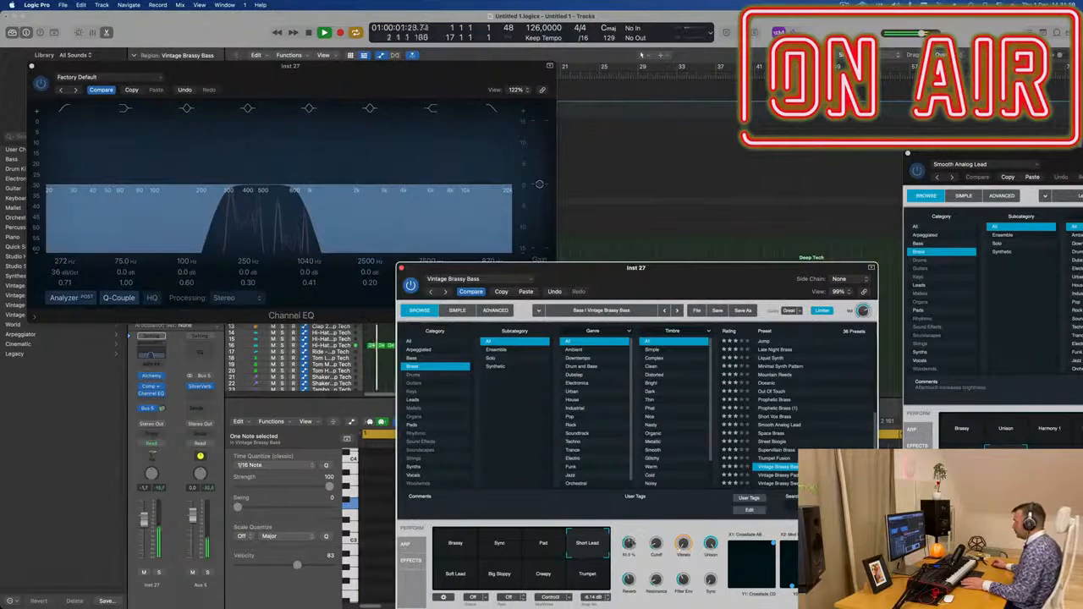
left_click_drag(673, 279, 791, 247)
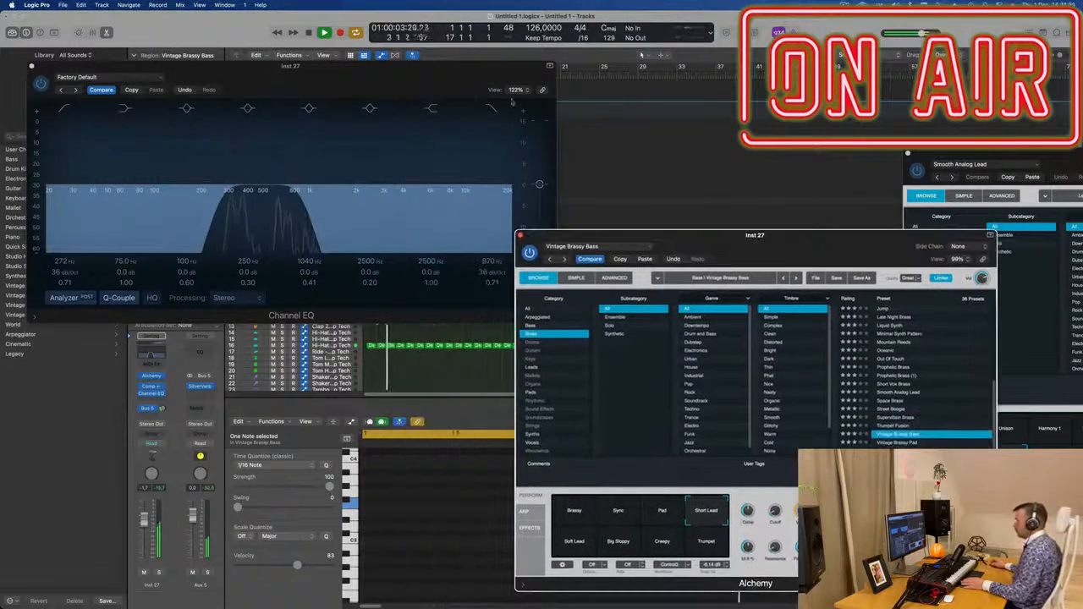
left_click(32, 67)
left_click(33, 67)
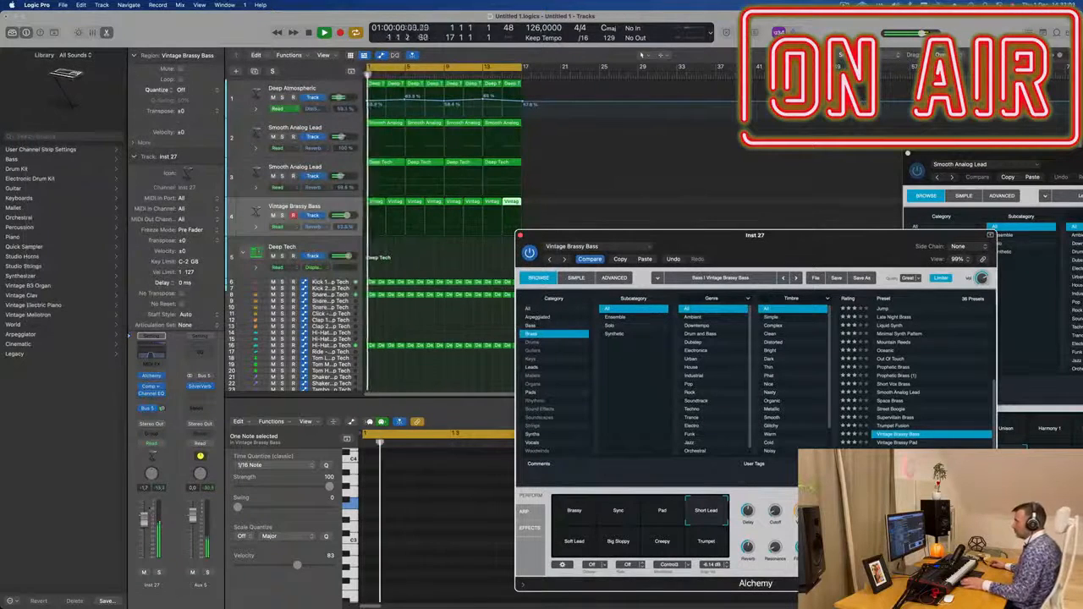
- Close the Alchemy window and select all regions on the Vintage Brassy Bass track
left_click_drag(593, 236, 385, 287)
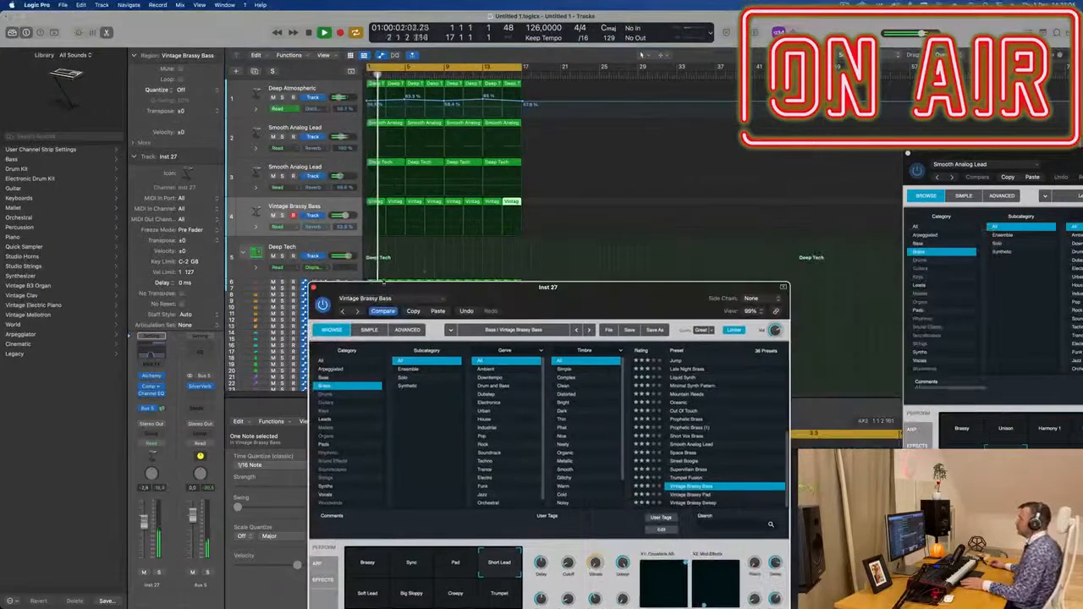
left_click(313, 288)
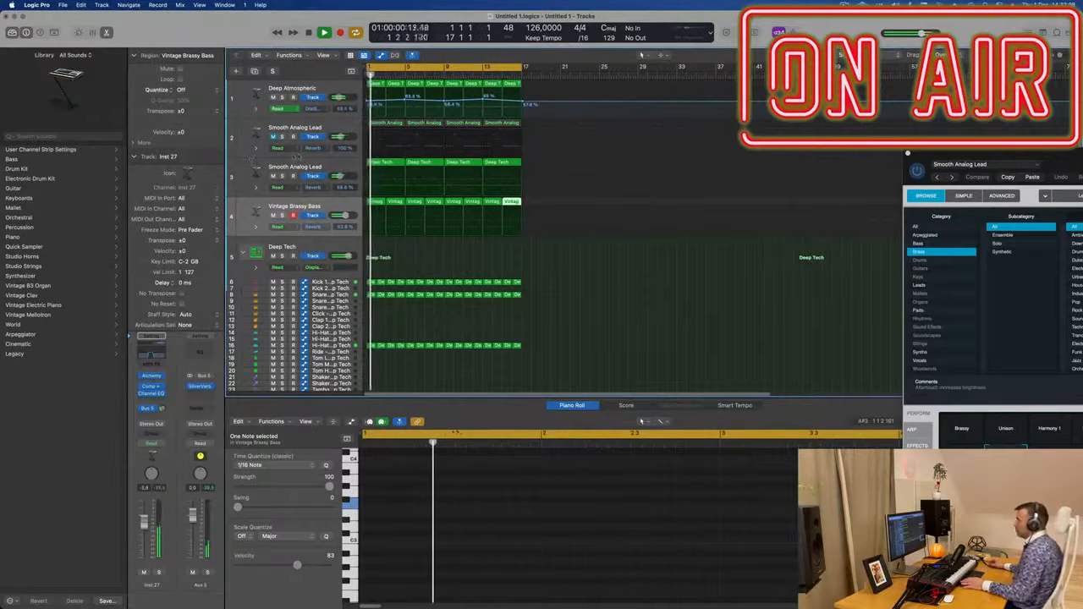
key("super+Right")
left_click(347, 206)
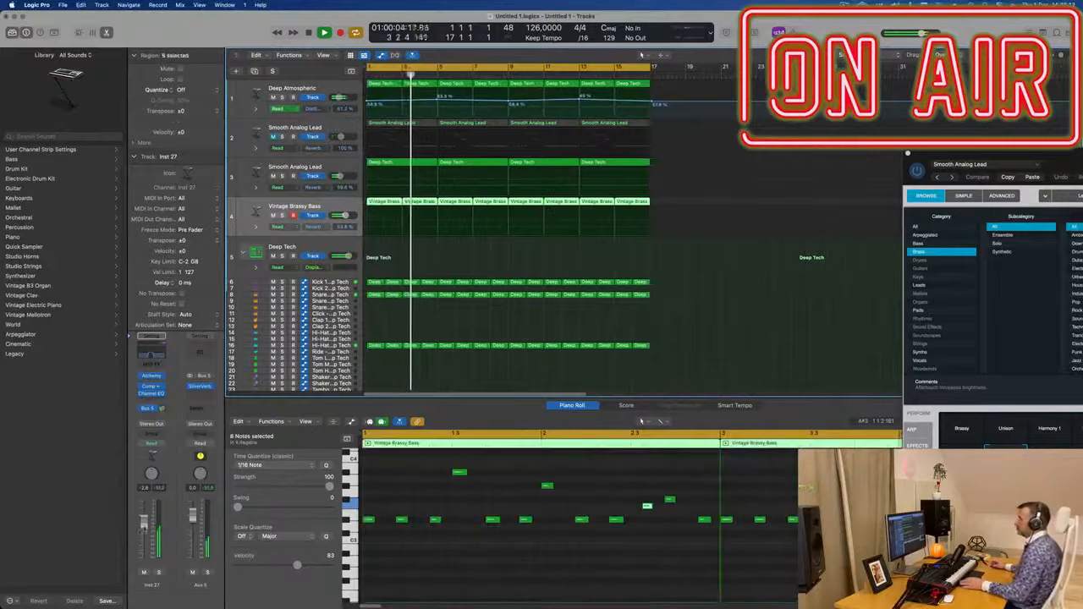
- Audition the second Smooth Analog Lead track in solo, select it and restart playback from the beginning
scroll(423, 292, "down", 3)
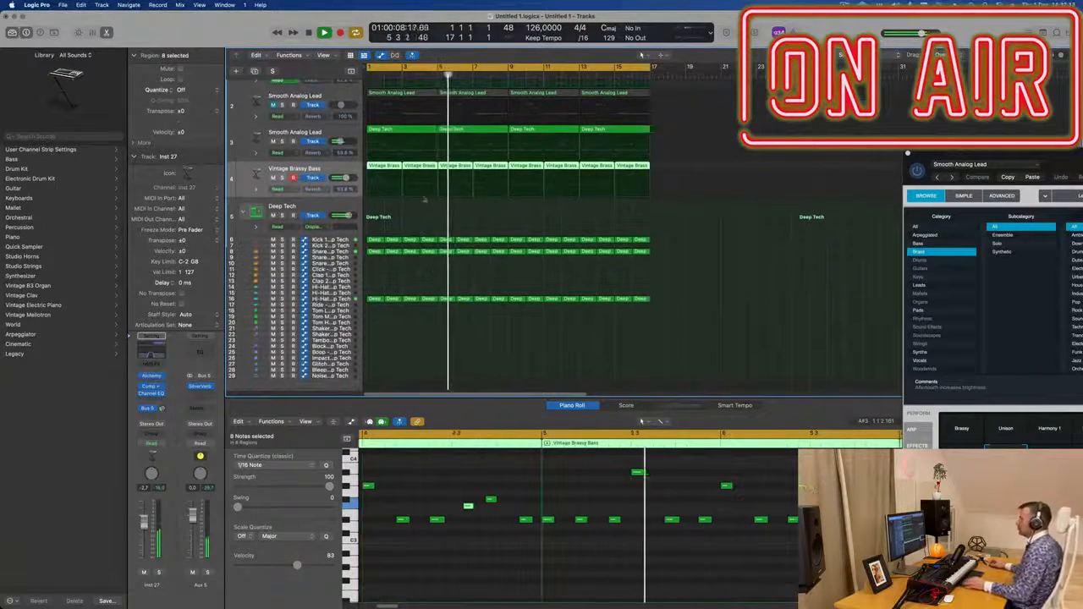
left_click(283, 141)
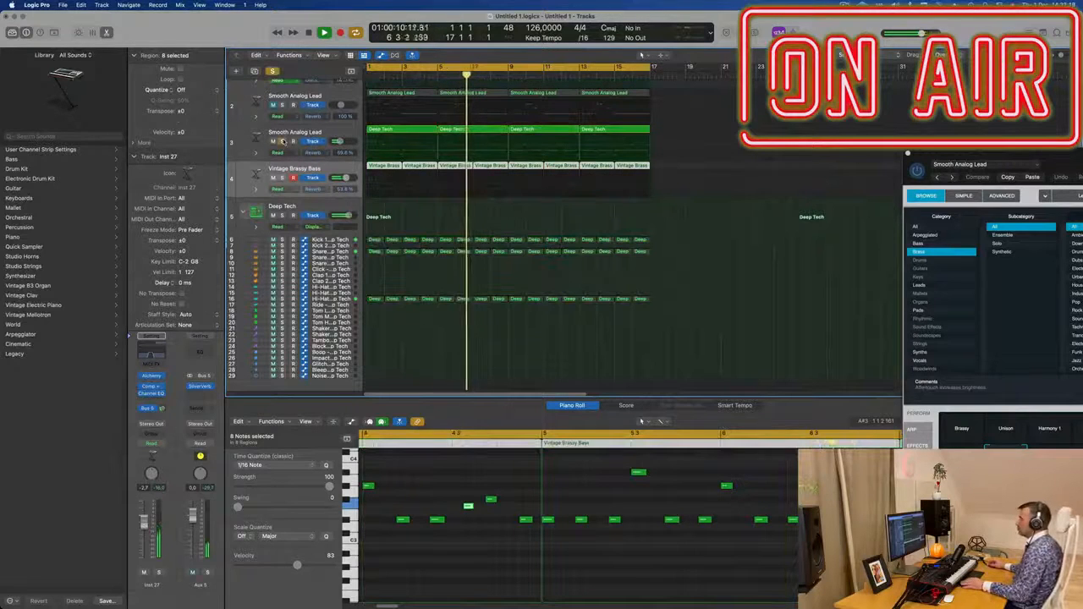
left_click(283, 142)
left_click(263, 144)
key("Return")
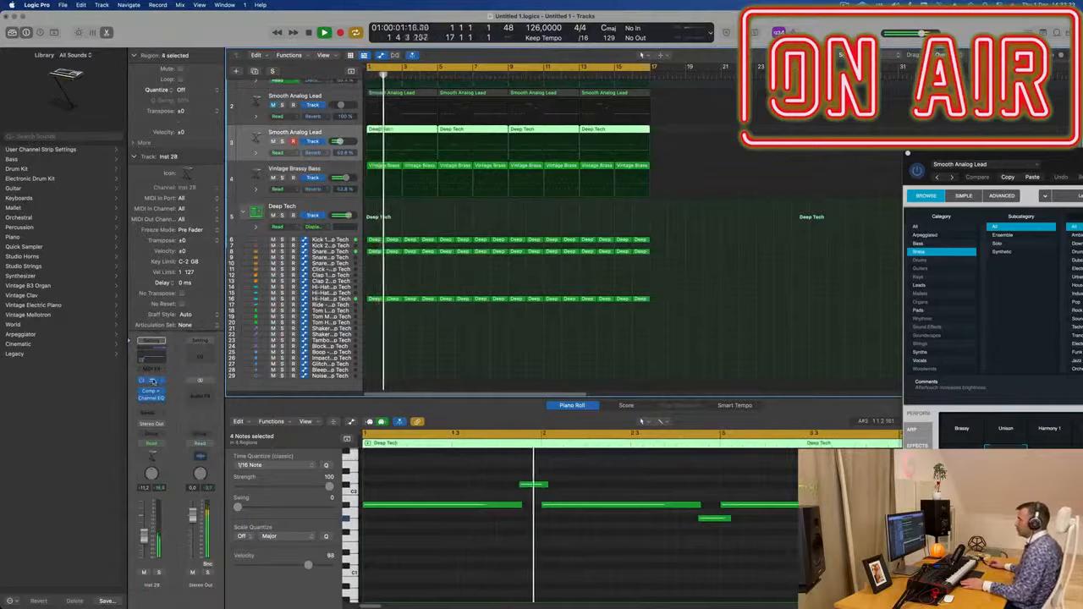
- Try recording an Alchemy LP Cutoff sweep in Touch mode on the second Smooth Analog Lead track, and undo it
left_click(152, 382)
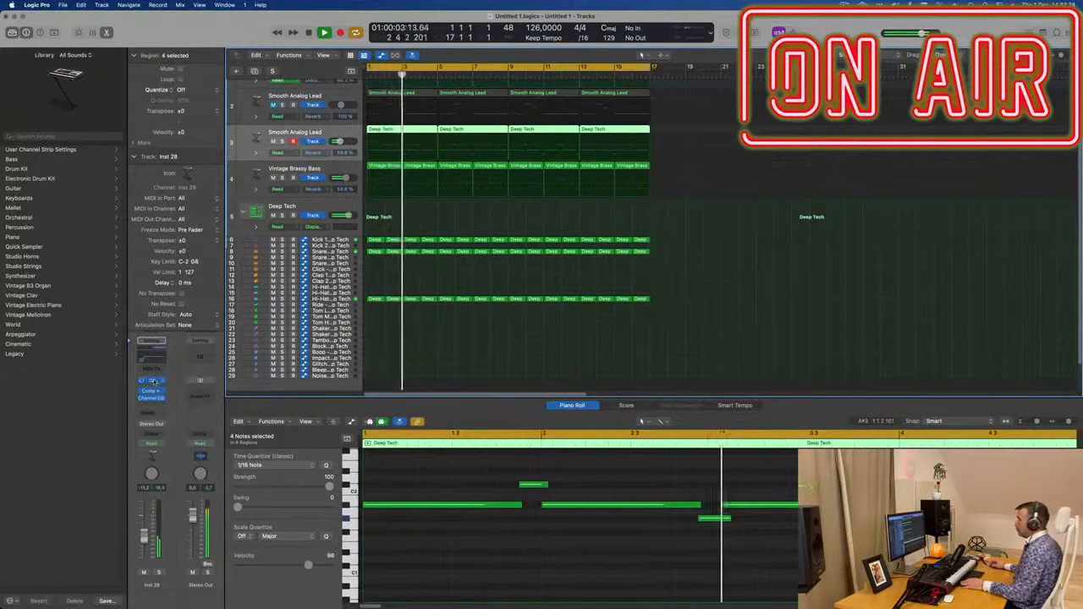
left_click(153, 381)
left_click_drag(1056, 158, 573, 129)
left_click(150, 443)
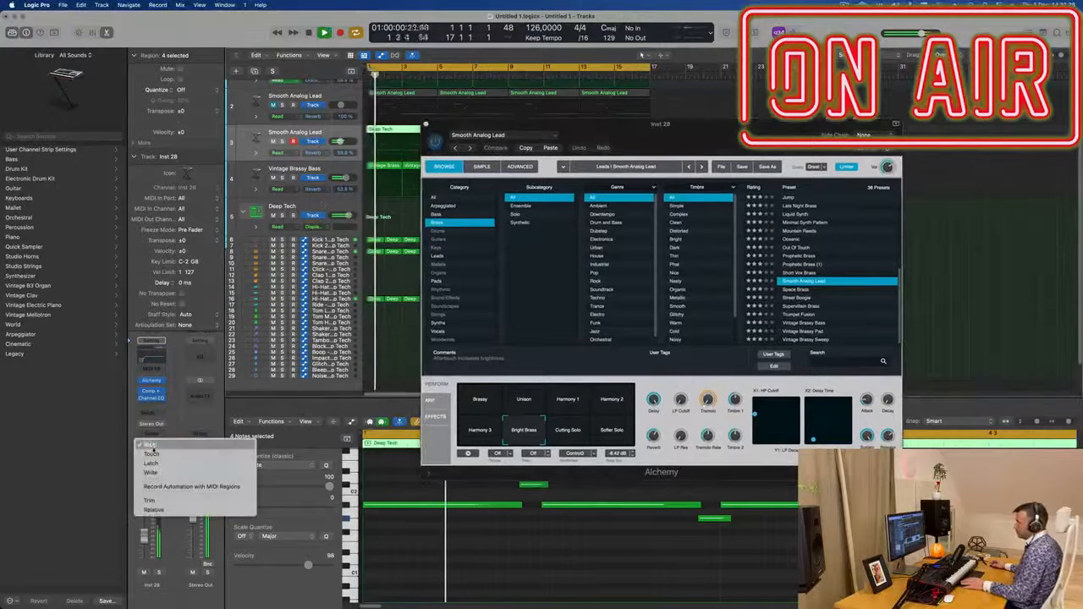
left_click(156, 454)
left_click_drag(681, 402, 698, 342)
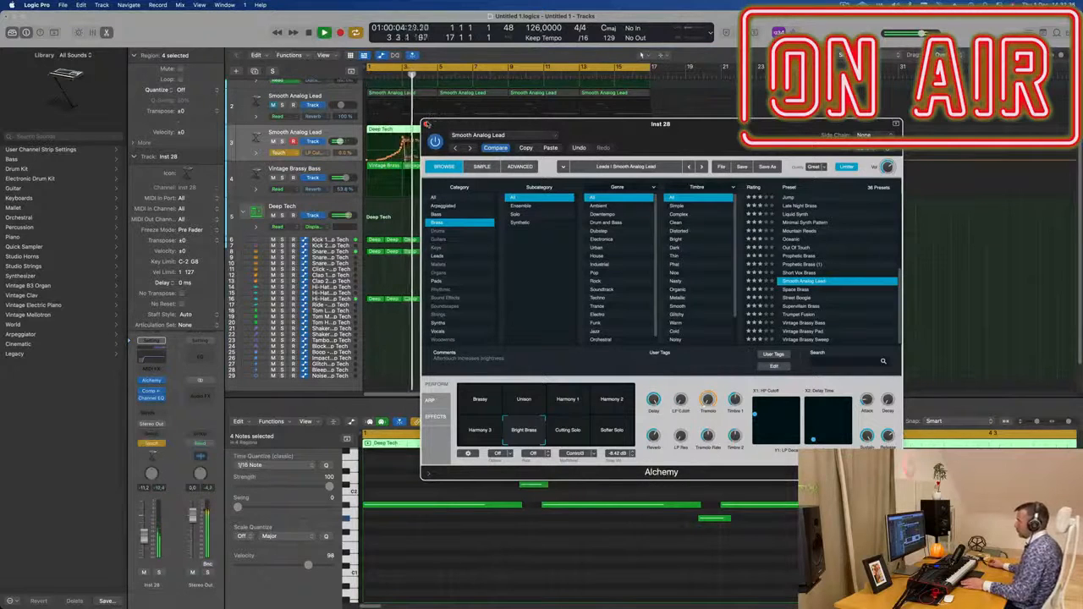
left_click(426, 124)
key("Return")
key("super+z")
- Draw LP Cutoff automation on the second Smooth Analog Lead track, rising from bar 1 to just before bar 3 and dropping to 0%
key("space")
key("space")
mouse_move(396, 161)
left_mouse_down()
mouse_move(401, 138)
mouse_move(408, 157)
left_mouse_up()
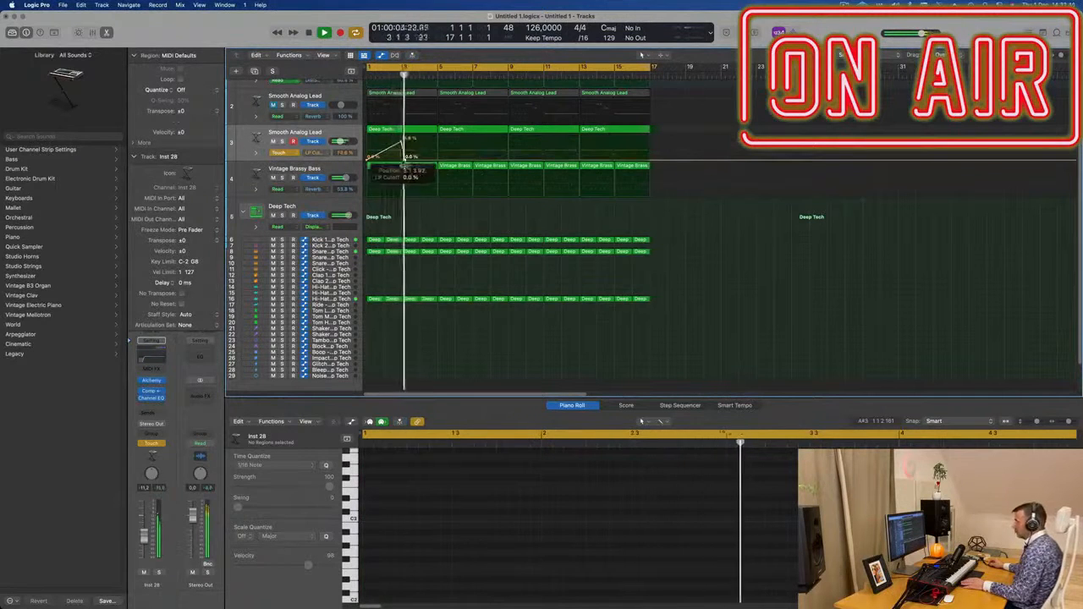
- Reshape the LP Cutoff ramp with a 22.4% point before a 61.2% peak near bar 3, and set the track automation to Read
key("super+Right")
key("super+Right")
key("super+Right")
key("super+Right")
key("Return")
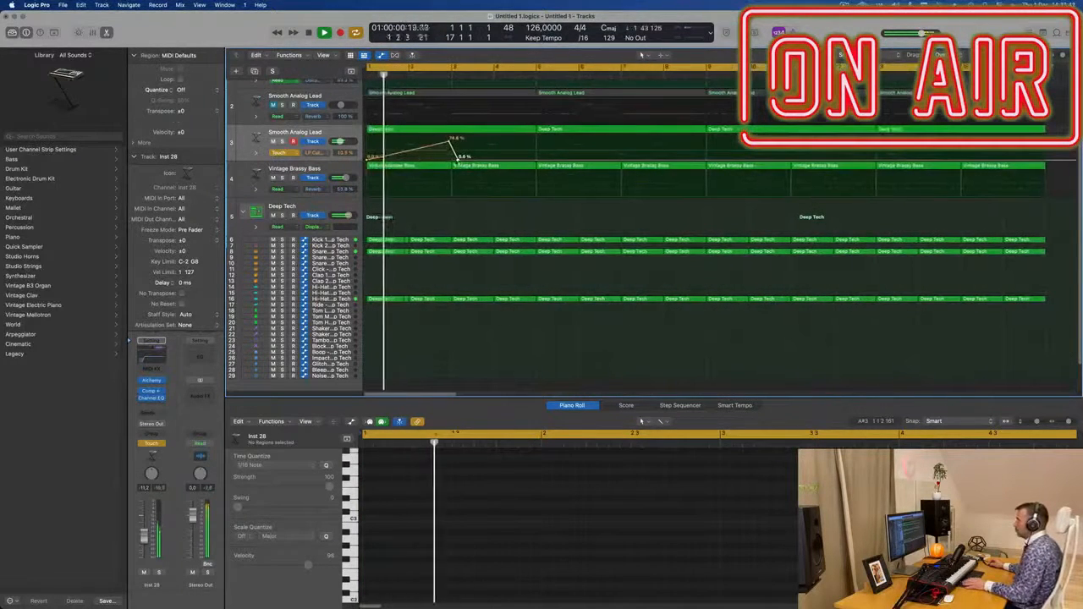
mouse_move(457, 157)
left_mouse_down()
mouse_move(447, 145)
mouse_move(440, 155)
left_mouse_up()
left_click(283, 152)
left_click(297, 144)
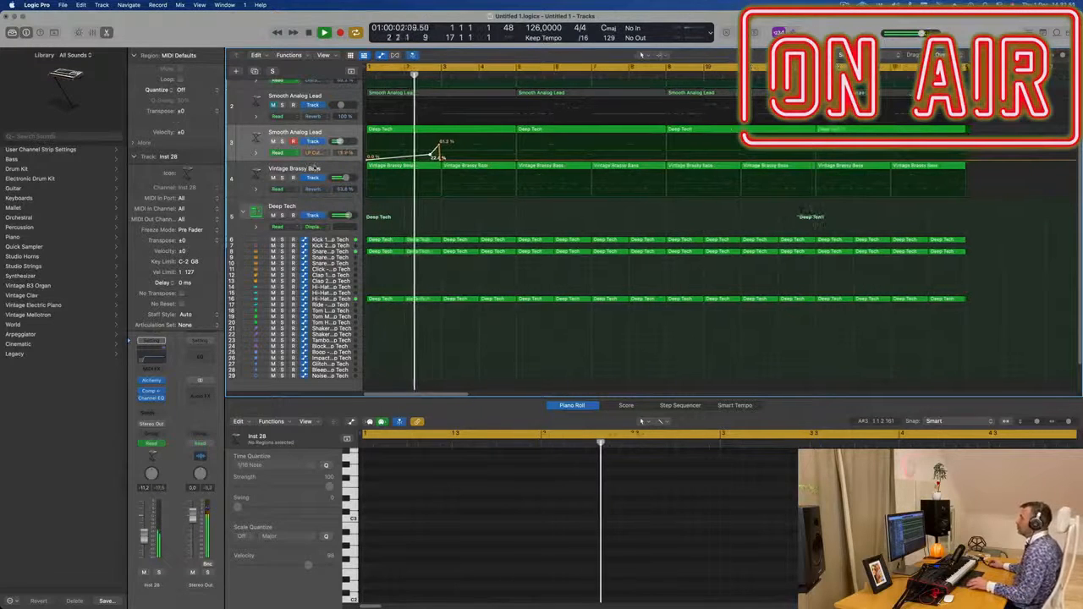
- Fine-tune the LP Cutoff automation so it falls to 0% right after the peak at bar 3
scroll(410, 180, "up", 5)
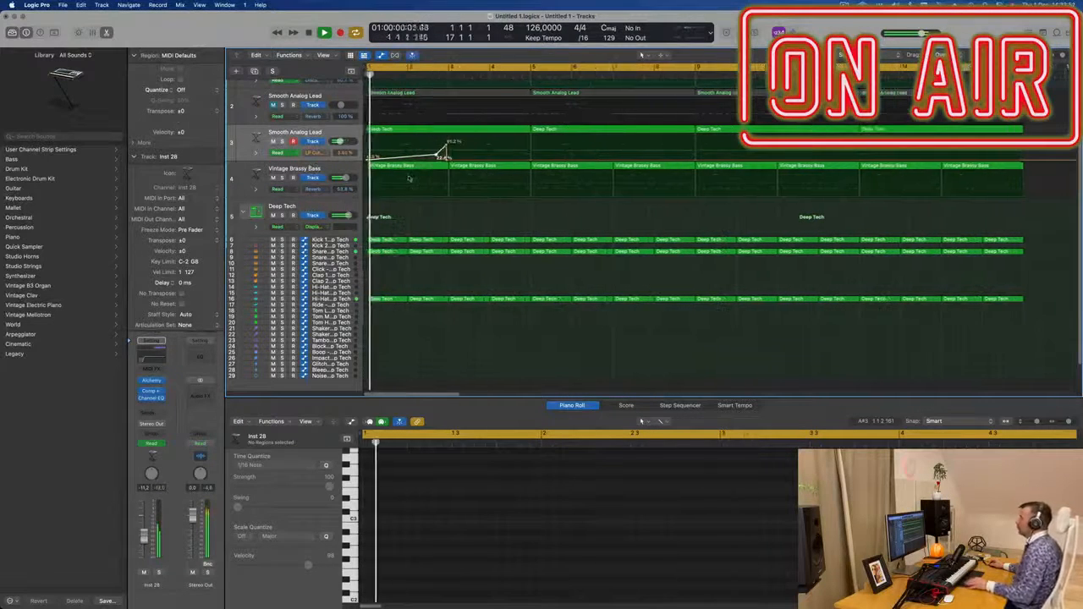
scroll(418, 204, "up", 1)
scroll(503, 220, "up", 2)
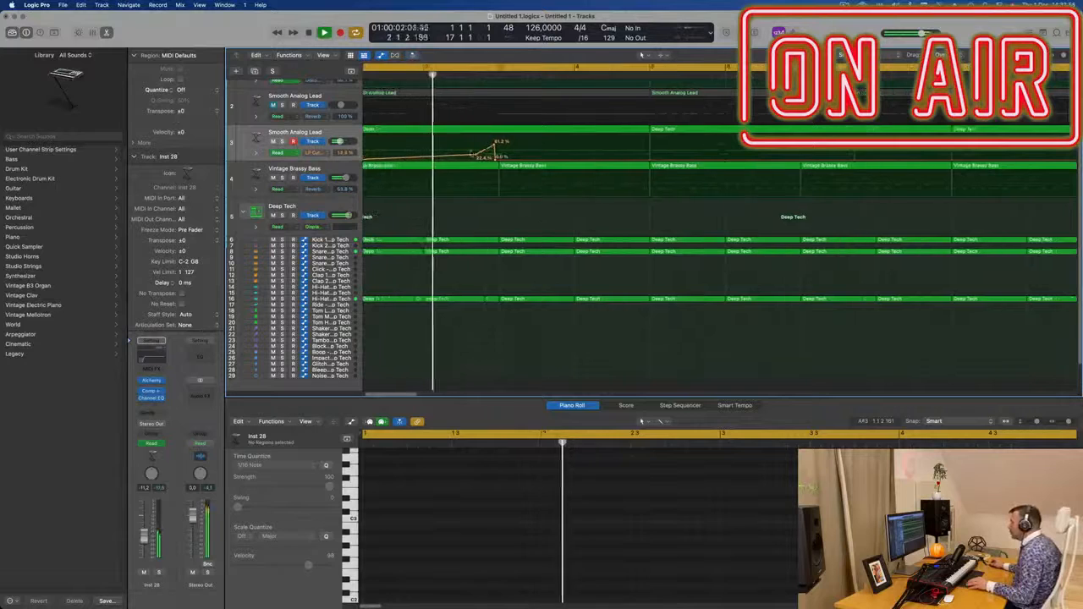
scroll(461, 169, "left", 2)
left_click_drag(512, 159, 516, 160)
- Add a second LP Cutoff ramp peaking at 58.2% near bar 5 and dropping to 29.8% at bar 5
scroll(506, 156, "down", 1)
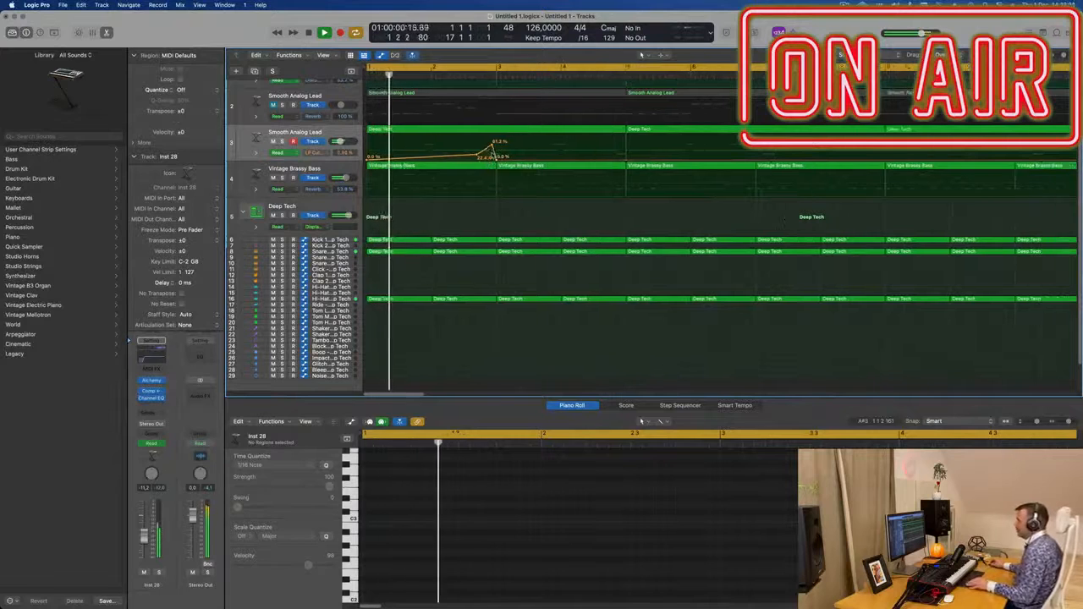
scroll(506, 157, "down", 5)
scroll(433, 158, "up", 1)
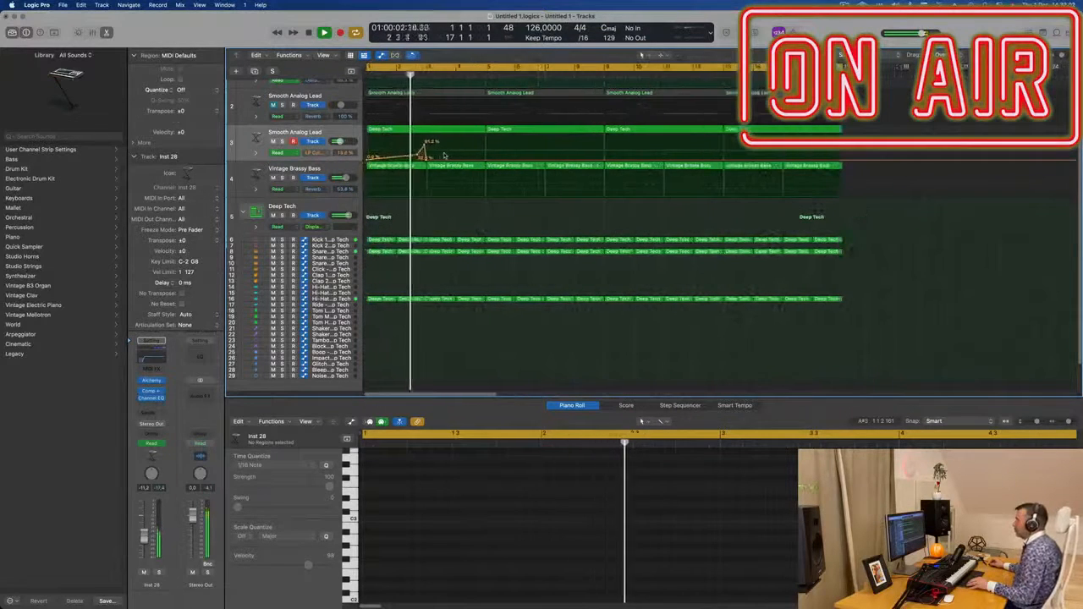
left_click_drag(476, 158, 484, 144)
left_click(477, 156)
left_click(485, 154)
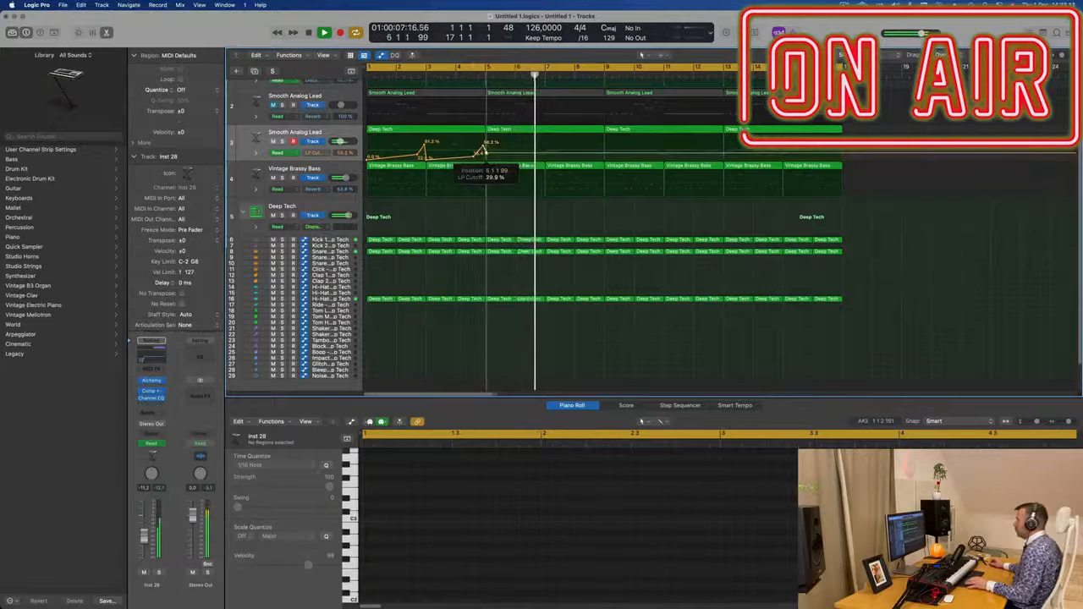
key("space")
key("space")
- Select the Vintage Brassy Bass track and adjust its Bus 5 reverb send level during playback
scroll(508, 158, "down", 1)
scroll(508, 159, "up", 2)
scroll(475, 188, "down", 1)
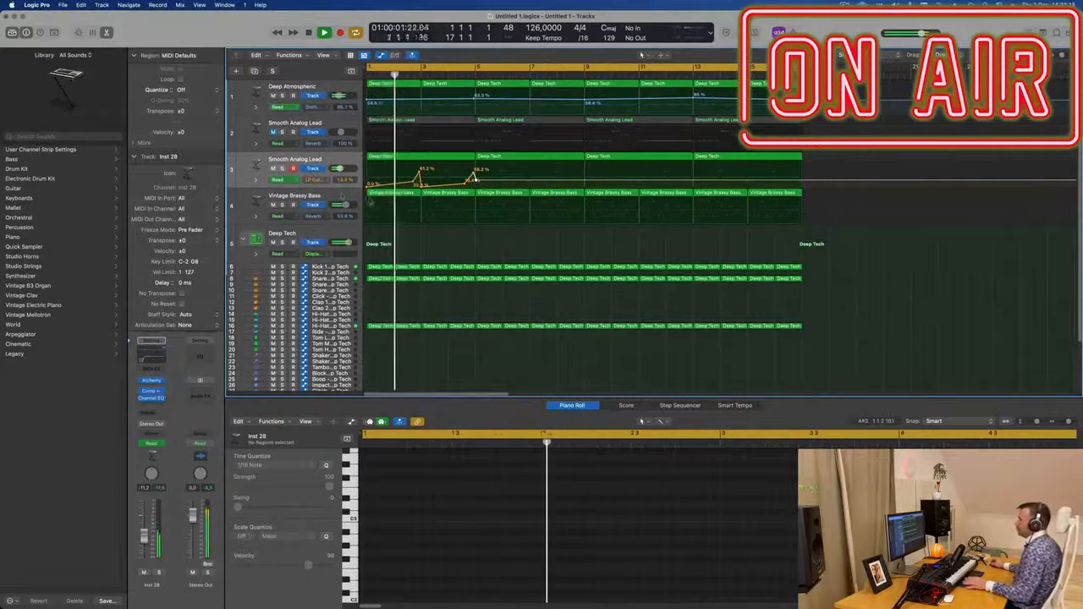
left_click(288, 197)
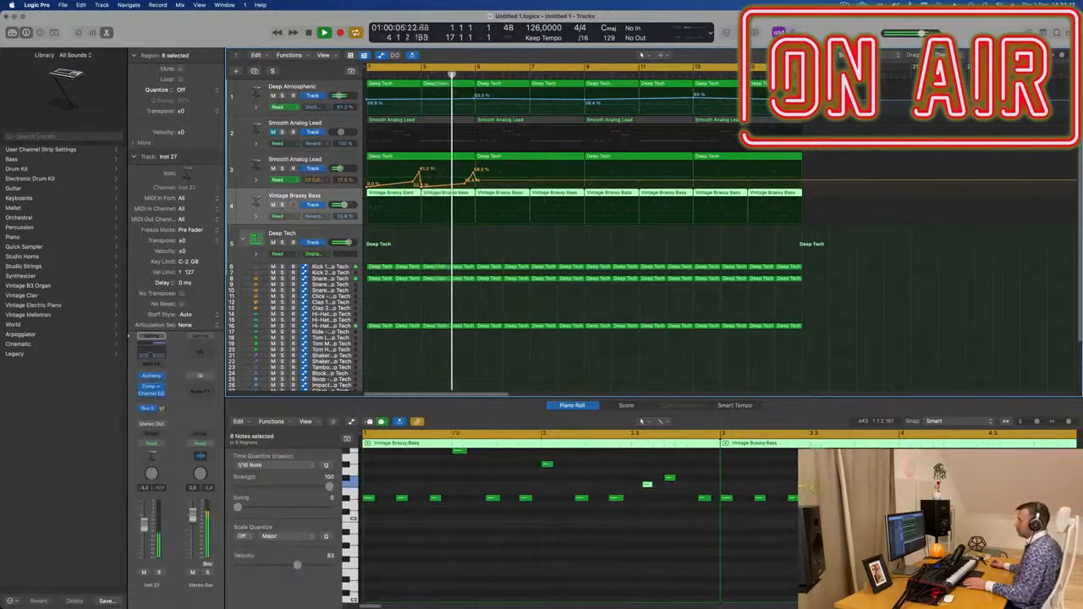
left_click_drag(162, 411, 164, 409)
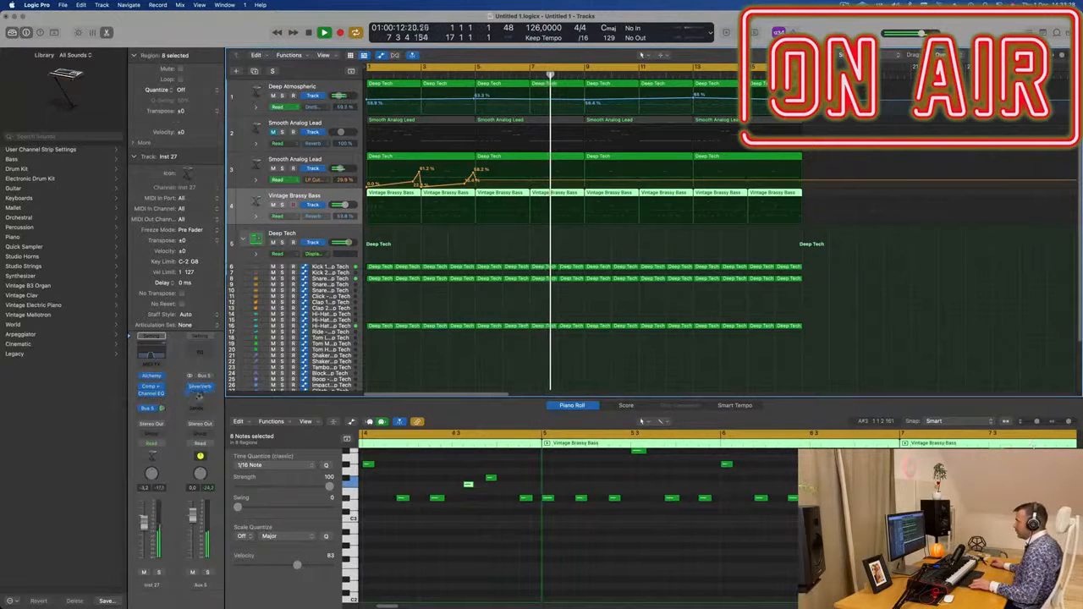
- Insert a Compressor after the reverb on Aux 5 with Inst 2 as its side chain, and close its window
left_click(200, 394)
left_click_drag(619, 134, 692, 125)
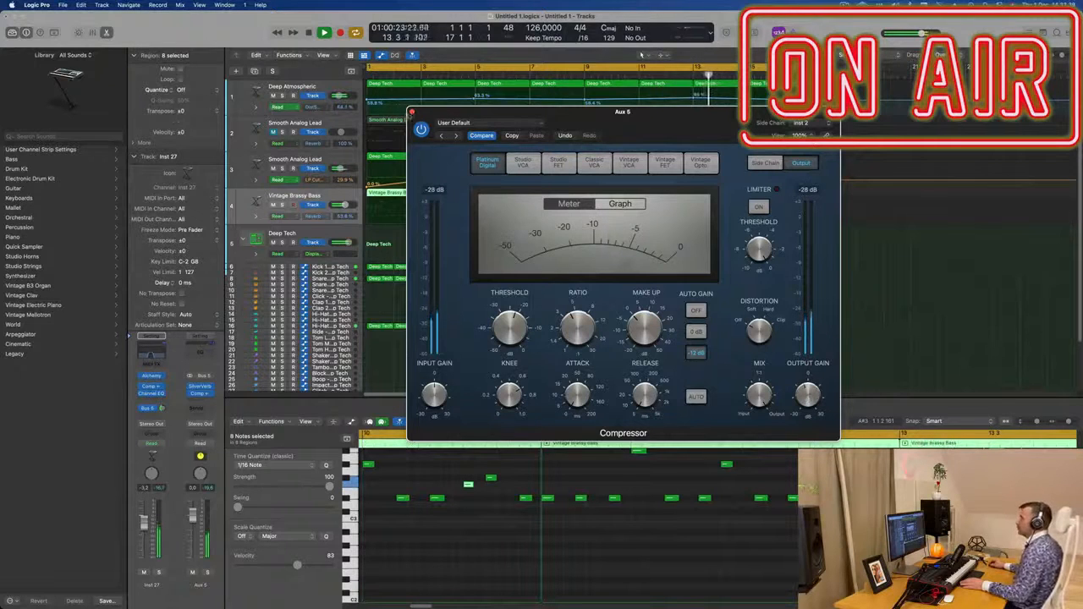
left_click(411, 112)
- Unmute the first Smooth Analog Lead track, adjust its Alchemy performance controls during playback and close the plug-in window
scroll(475, 237, "down", 3)
scroll(510, 170, "up", 1)
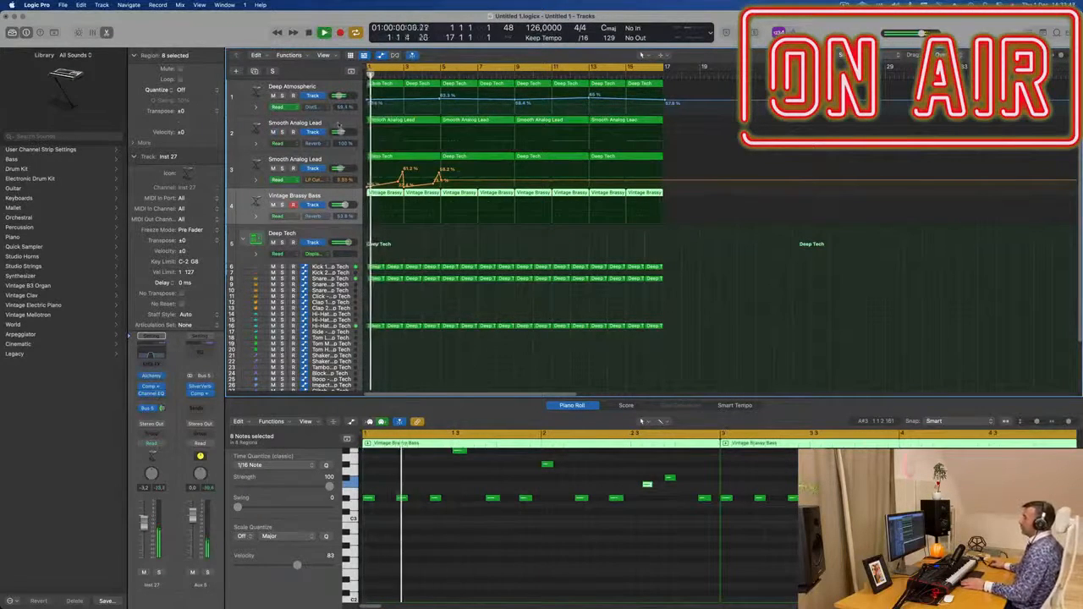
left_click(321, 124)
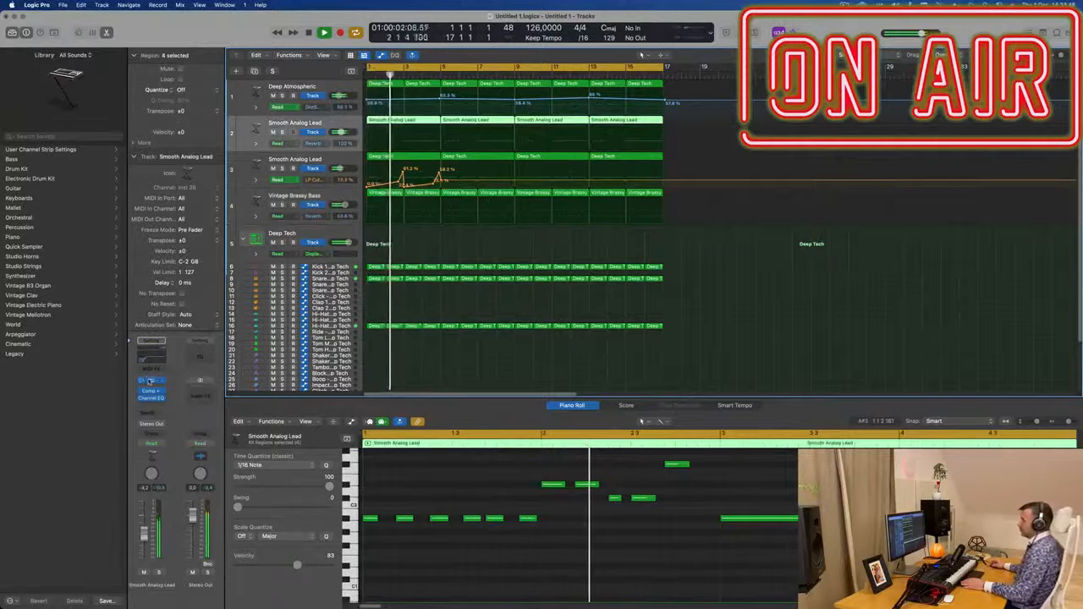
left_click(150, 381)
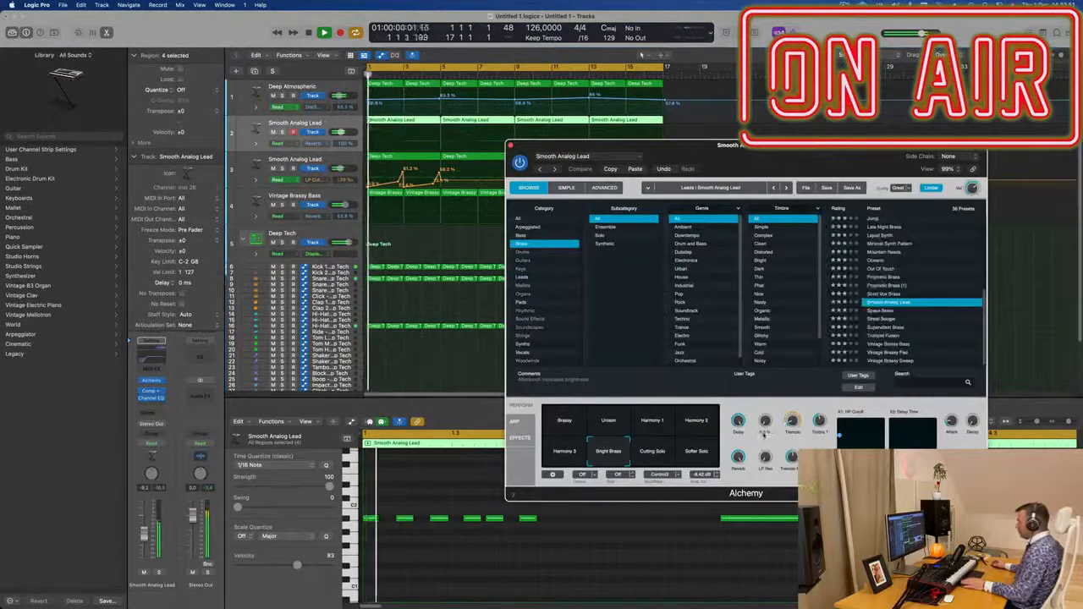
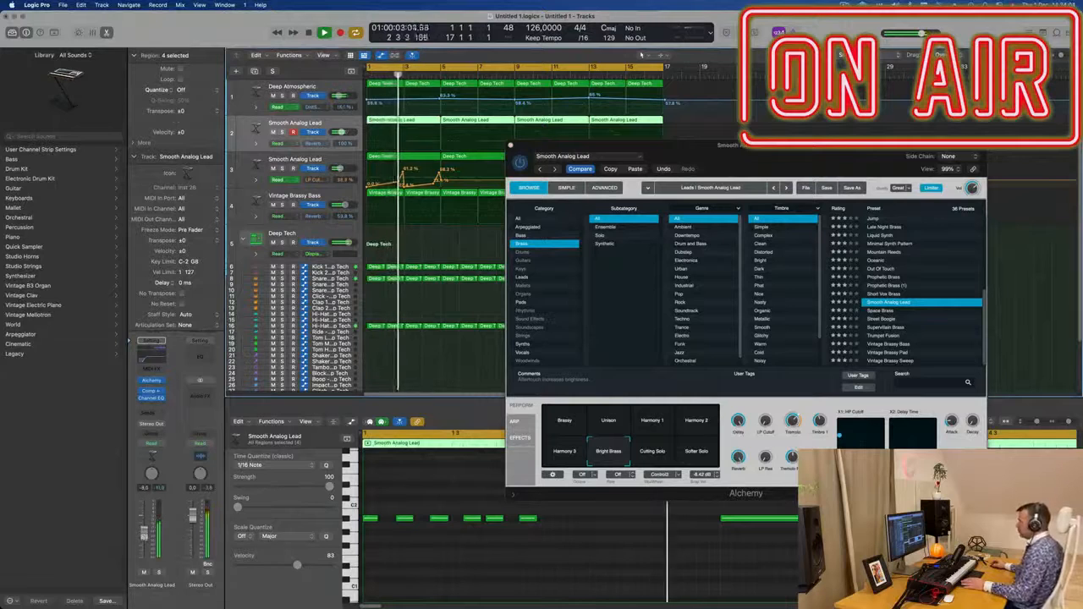
left_click_drag(540, 143, 498, 155)
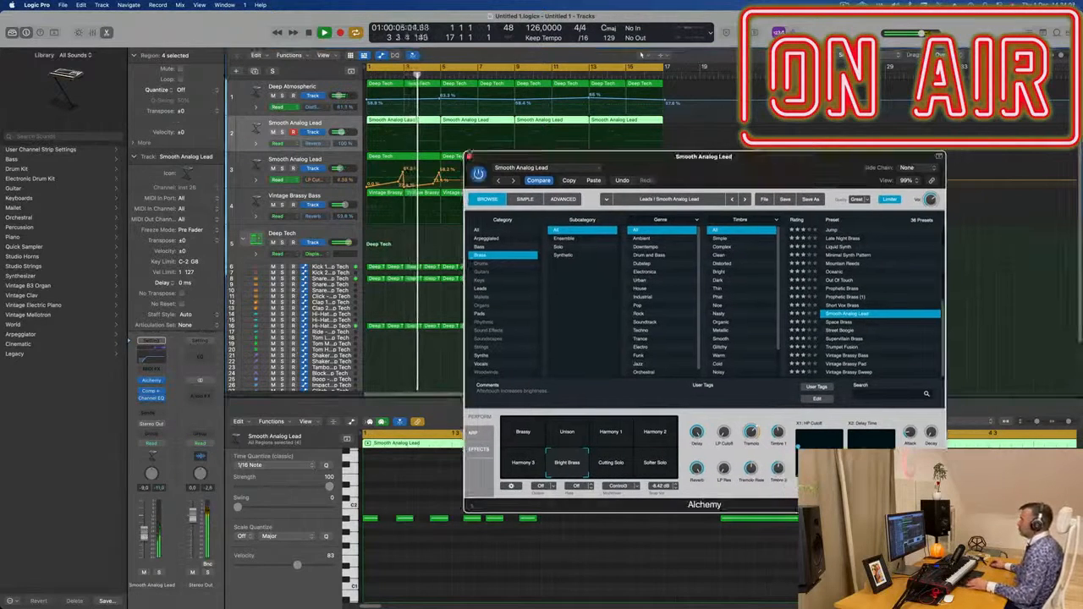
left_click(470, 157)
- Extend the second Smooth Analog Lead's LP Cutoff automation with 58.2% peaks at bars 9 and 13 and a dip to about 31% at bar 11
key("super+Right")
left_click_drag(551, 181, 552, 180)
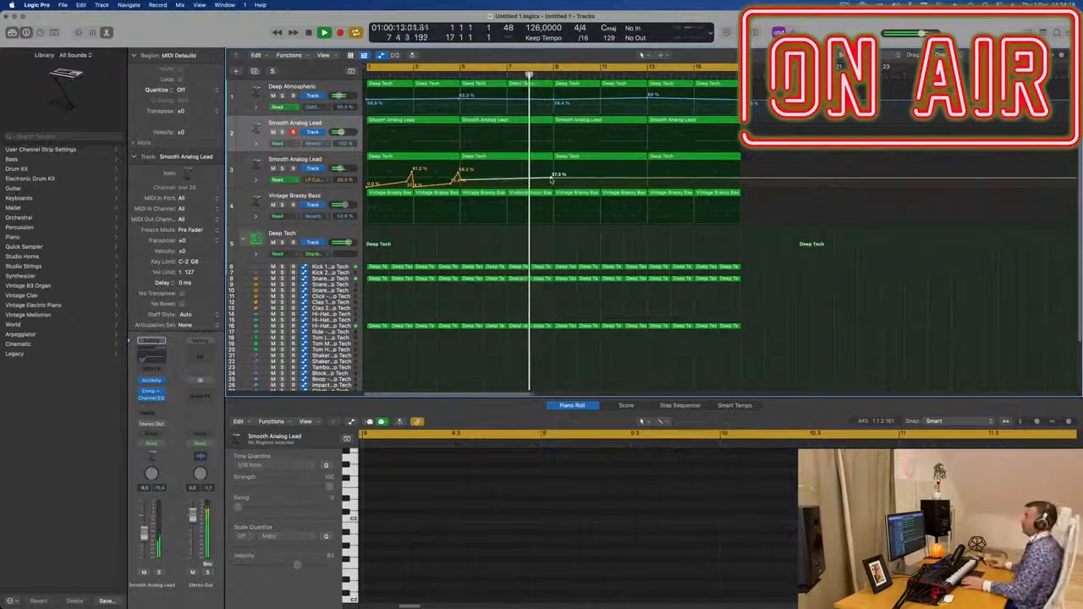
left_click_drag(552, 180, 556, 170)
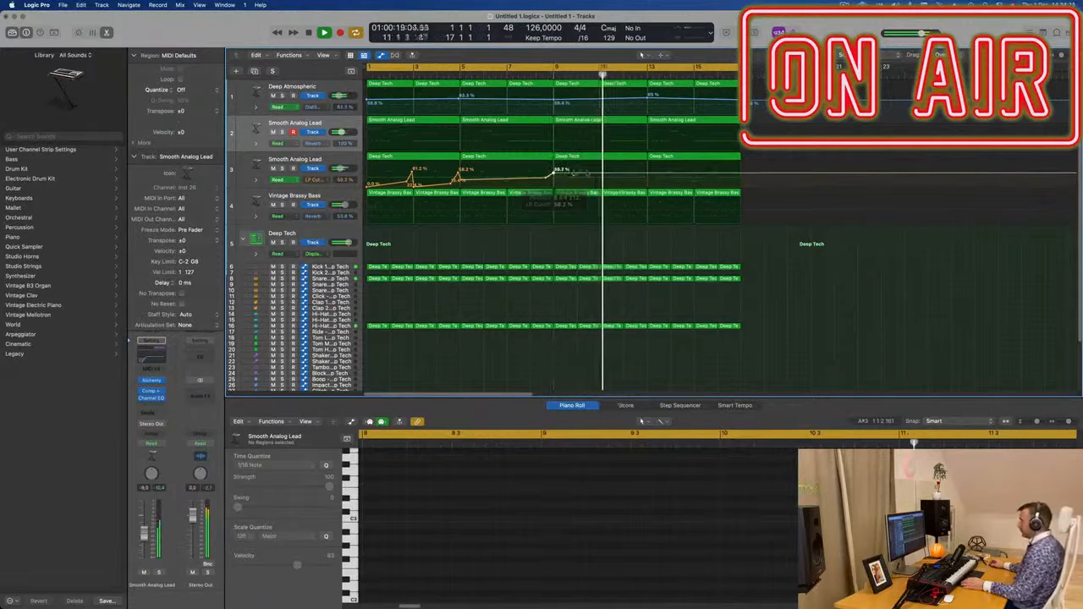
left_click(600, 173)
left_click(649, 175)
left_click_drag(601, 174, 604, 182)
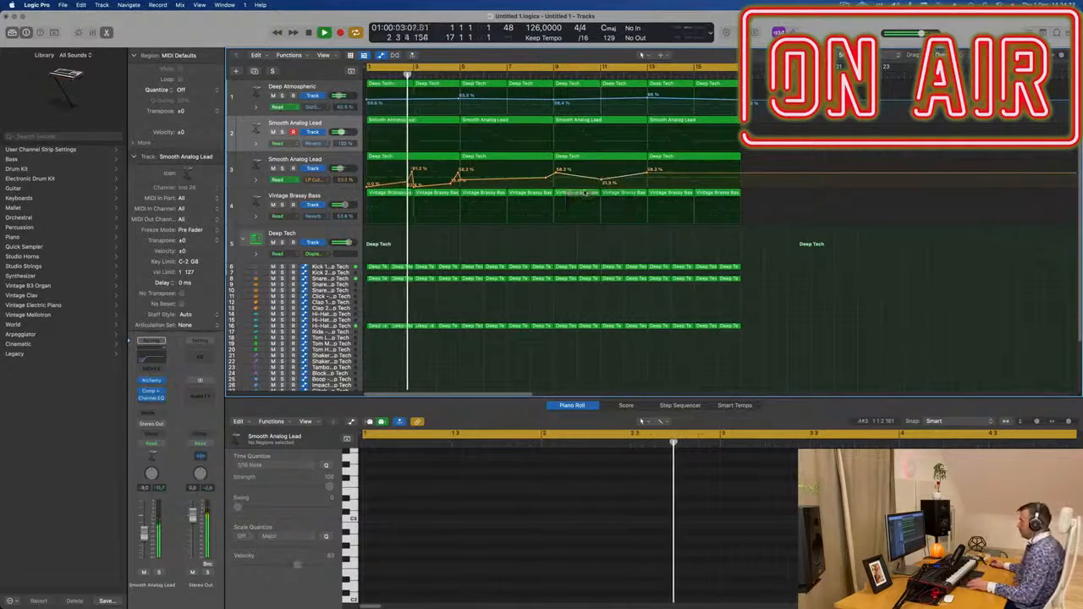
- Copy the first hi-hat region at bar 1 of track 16 to the Hi-Hat 1 track, track 14
scroll(534, 233, "down", 3)
scroll(531, 234, "down", 1)
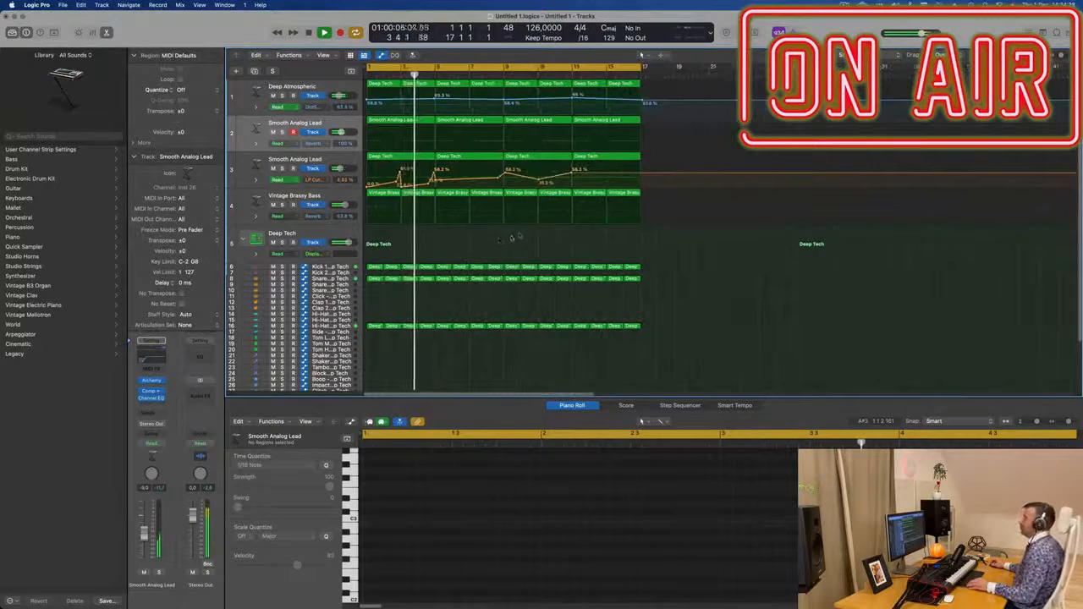
scroll(503, 239, "right", 1)
scroll(507, 237, "up", 2)
scroll(474, 236, "down", 1)
key("Return")
scroll(440, 251, "down", 2)
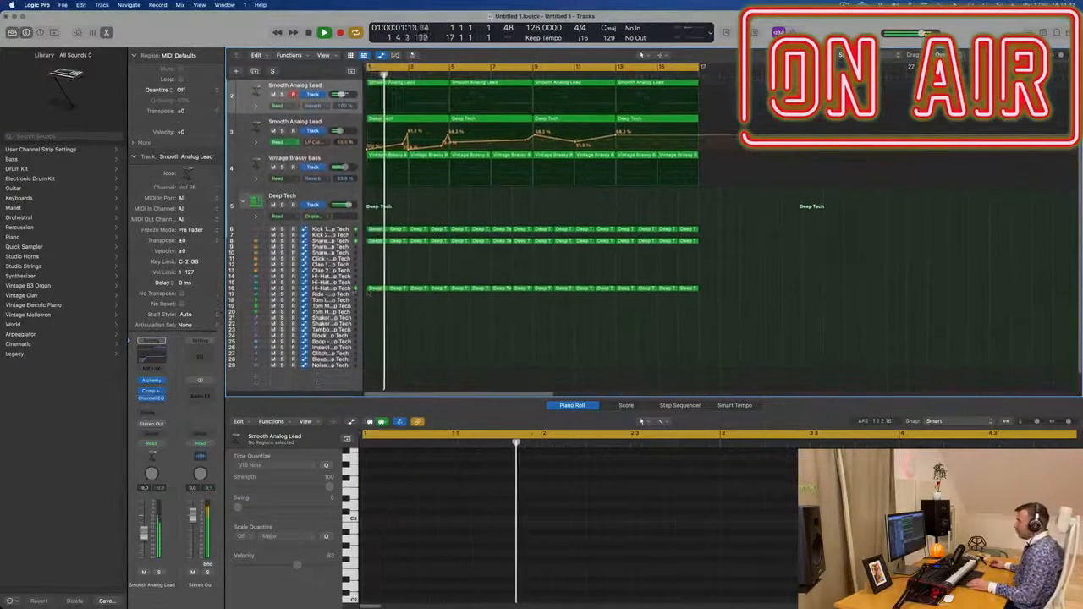
left_click(377, 288)
left_click_drag(377, 289, 377, 276)
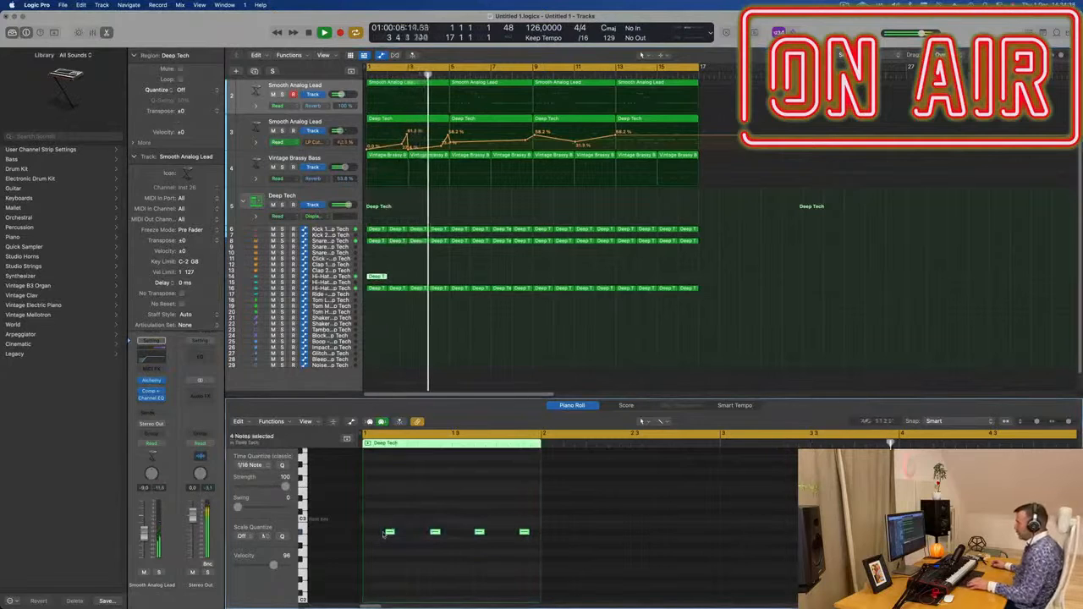
- Duplicate the four notes to fill the copied hi-hat region's bar, and repeat the region along the Hi-Hat 1 track up to bar 17
left_click_drag(381, 534, 400, 538)
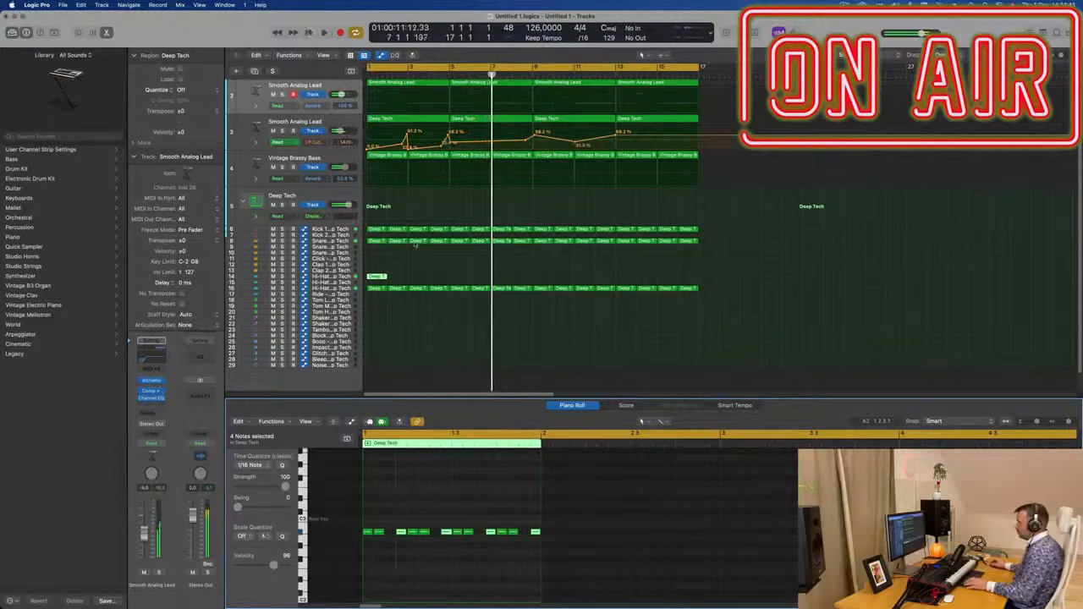
key("super+r")
key("super+r")
key("super+r")
key("super+r")
key("super+r")
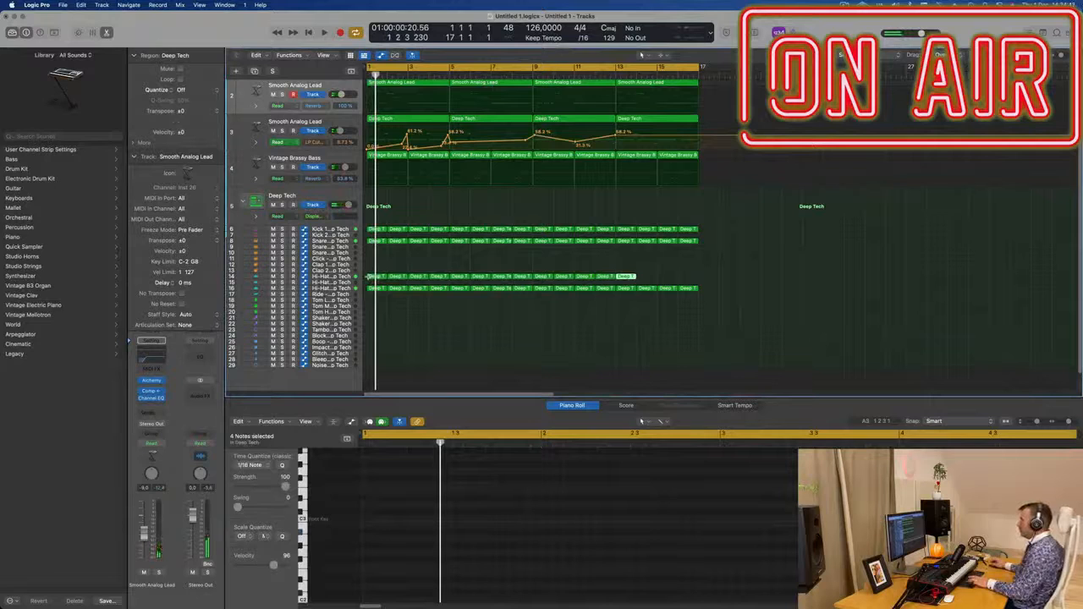
- Select the Hi-Hat 1 track with all its regions and start playback
left_click(346, 276)
key("space")
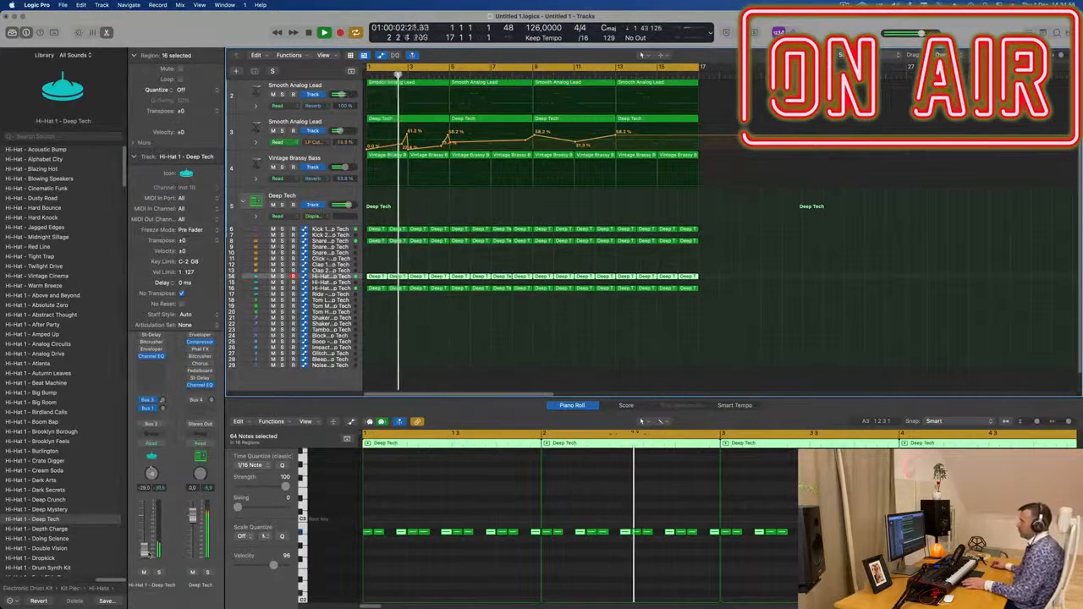
- Copy the bar 1 snare region from track 8 to the Tom High track, track 20, and shift its two notes an eighth later
left_click(434, 346)
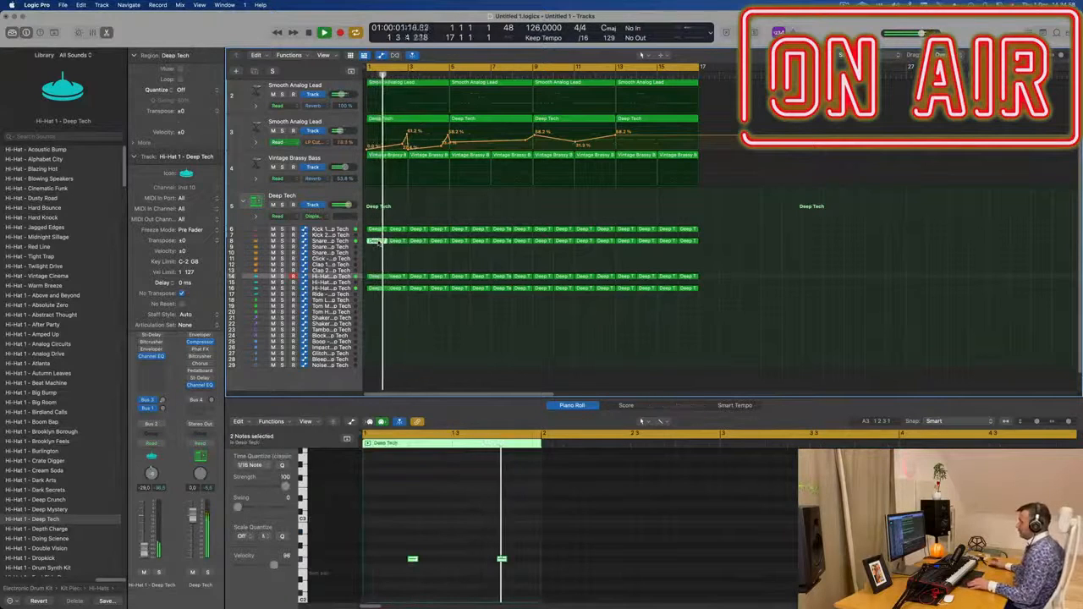
left_click_drag(377, 241, 378, 311)
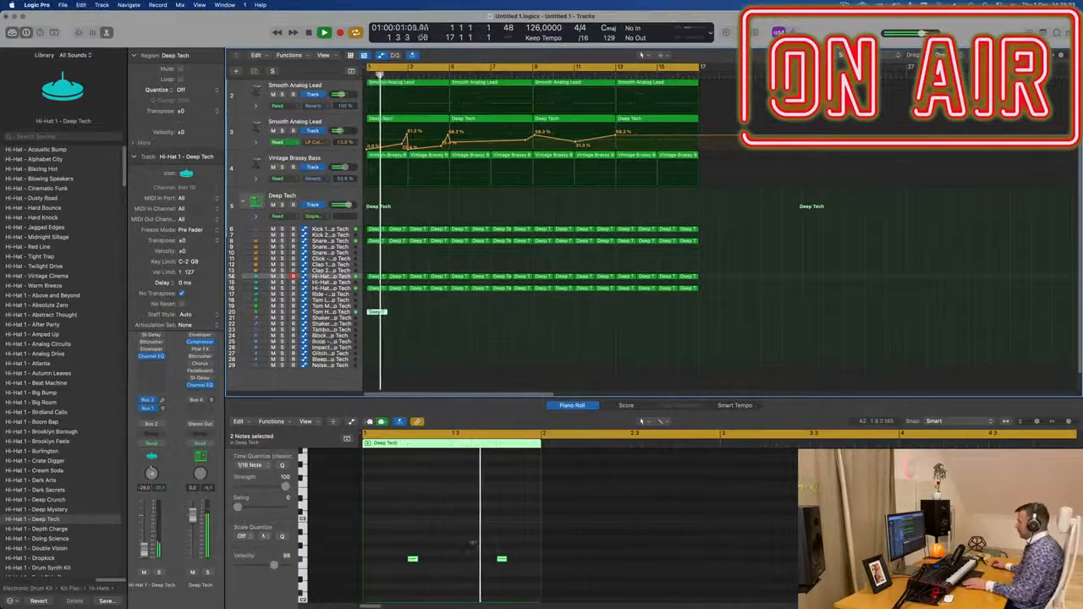
key("space")
left_click_drag(401, 542, 576, 586)
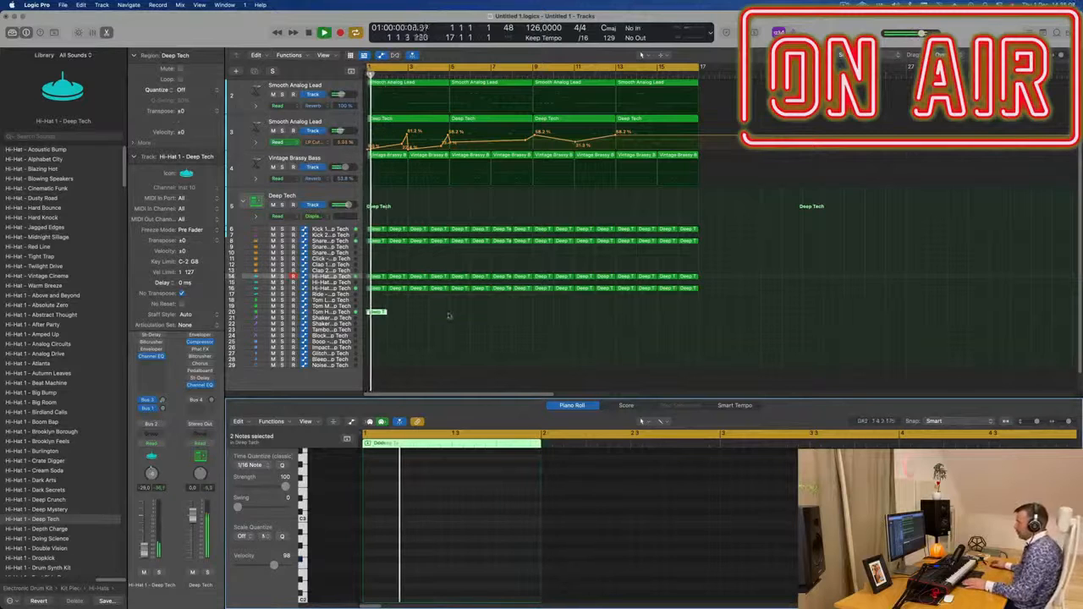
scroll(450, 315, "down", 2)
key("space")
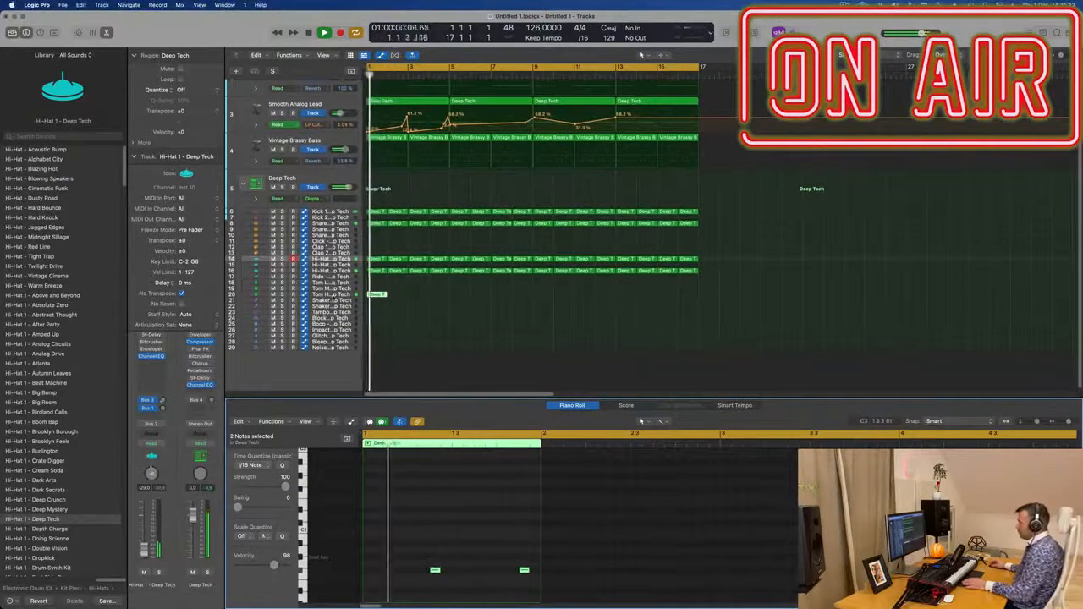
left_click(329, 294)
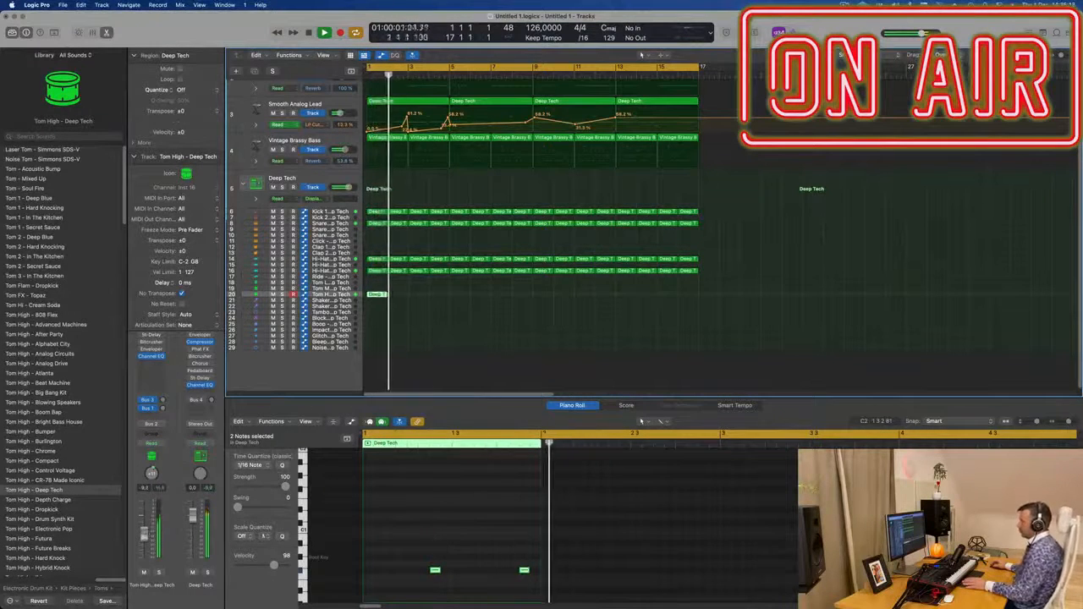
- Repeat the Tom High region along its track up to bar 17
key("super+r")
key("super+r")
key("super+r")
key("super+r")
key("super+r")
key("super+r")
key("super+r")
key("super+r")
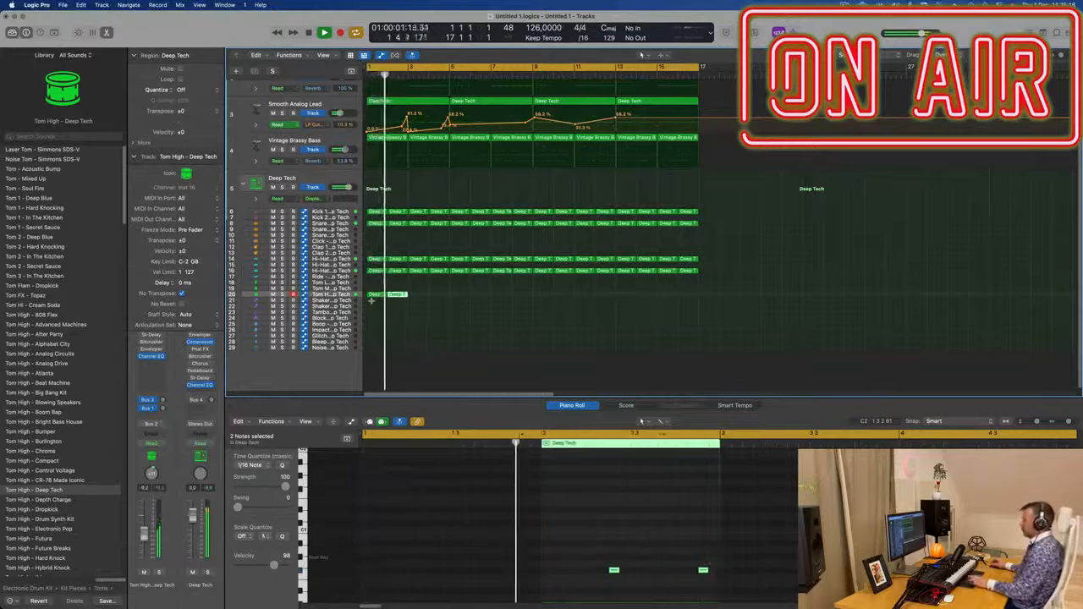
key("super+r")
key("super+r")
key("super+r")
key("super+r")
key("super+r")
key("super+r")
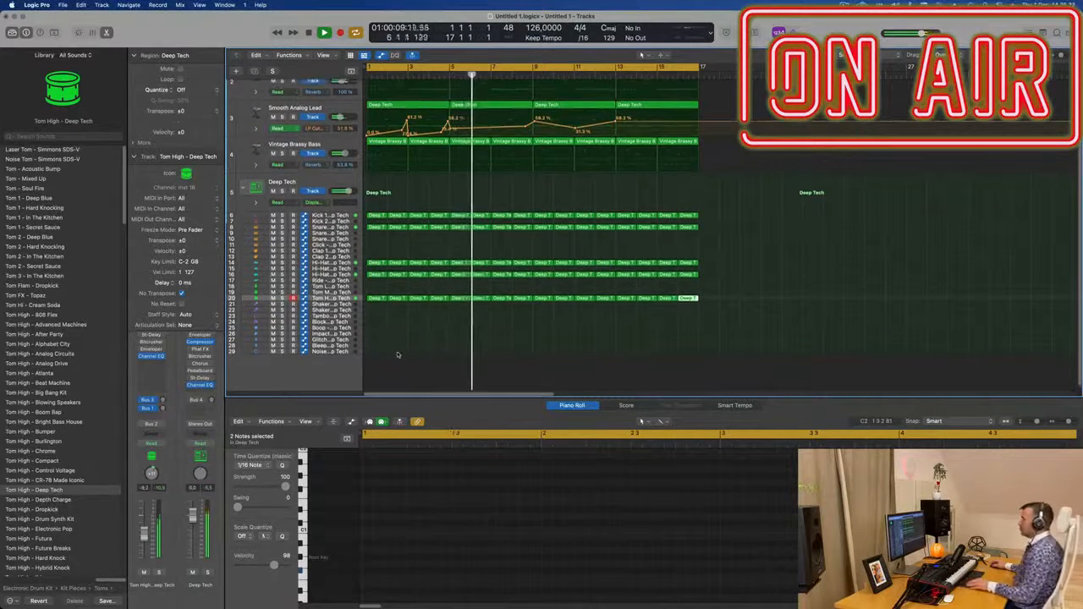
- Show the toolbar, turn on Track Zoom for the selected track, and restart playback from bar 1
scroll(400, 352, "up", 2)
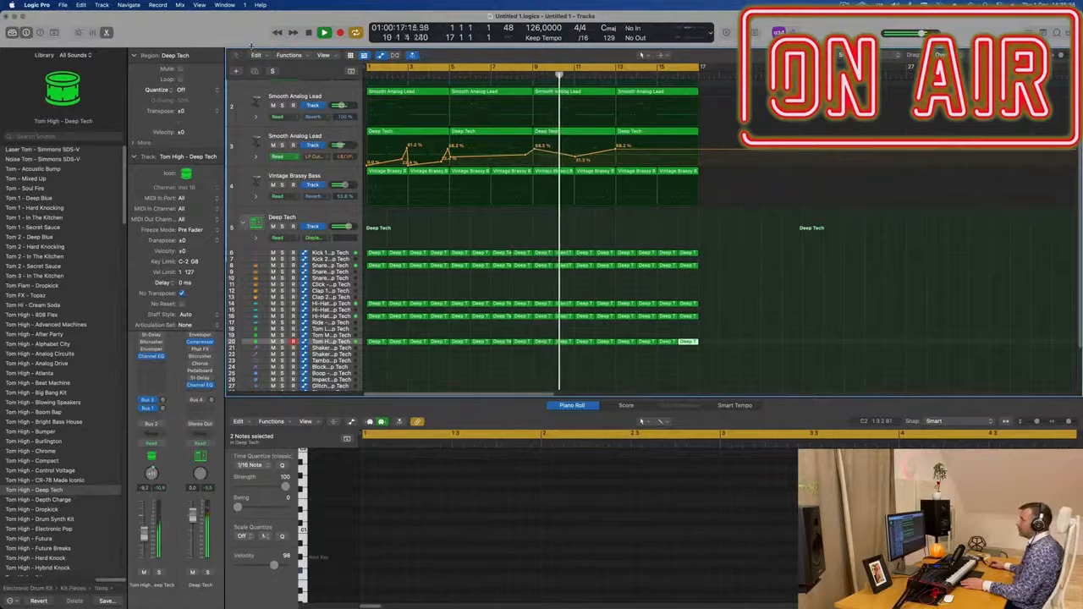
key("ctrl+alt+super+t")
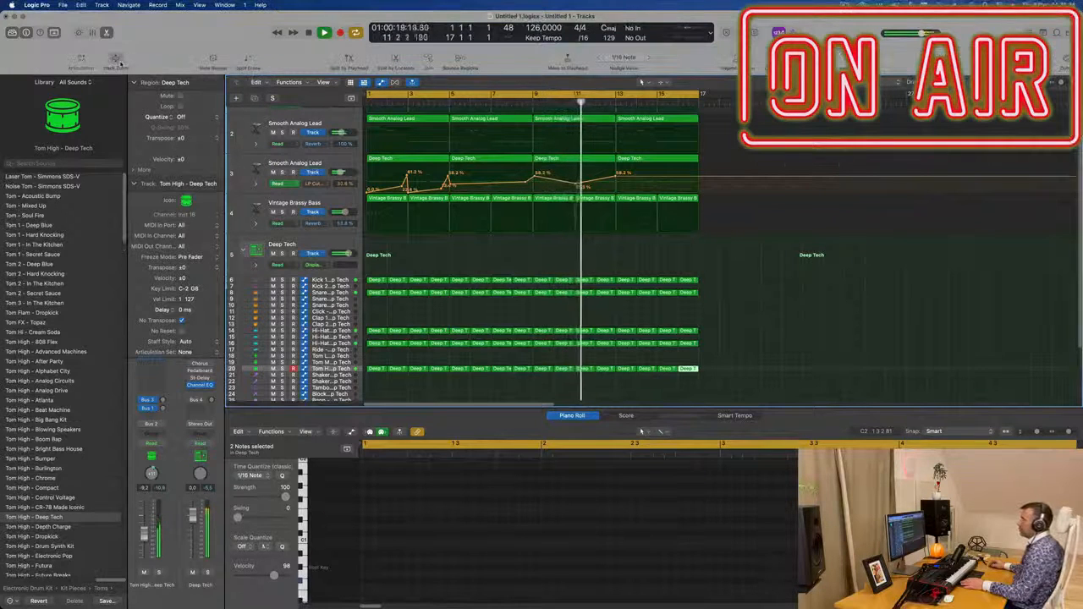
left_click(116, 57)
key("Return")
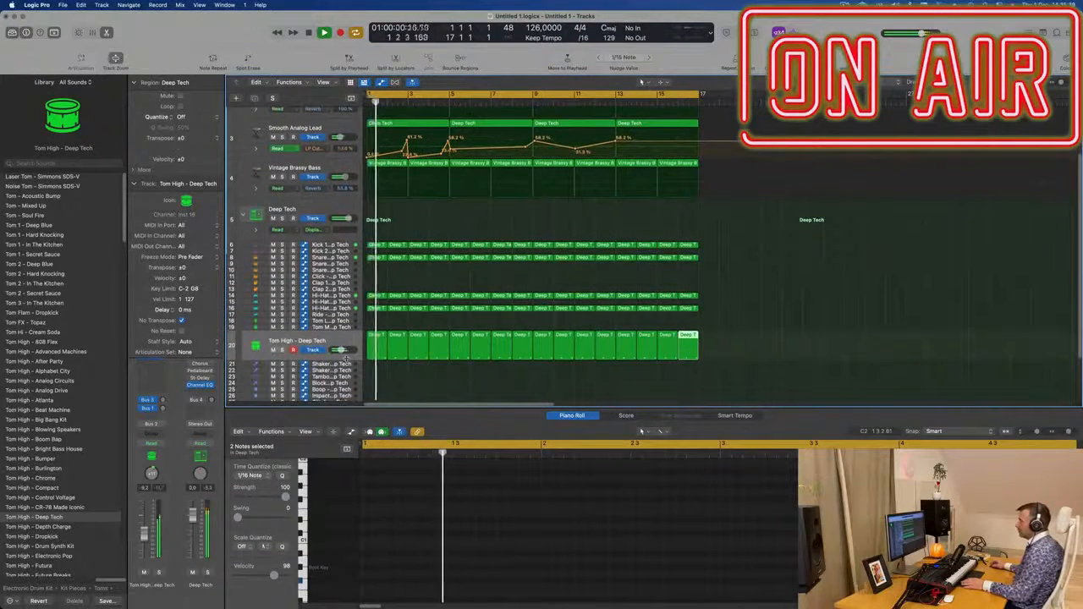
- Copy the first Tom High region to the Tom Mid track with its two notes a sixteenth later, and repeat it up to bar 17
scroll(397, 303, "down", 2)
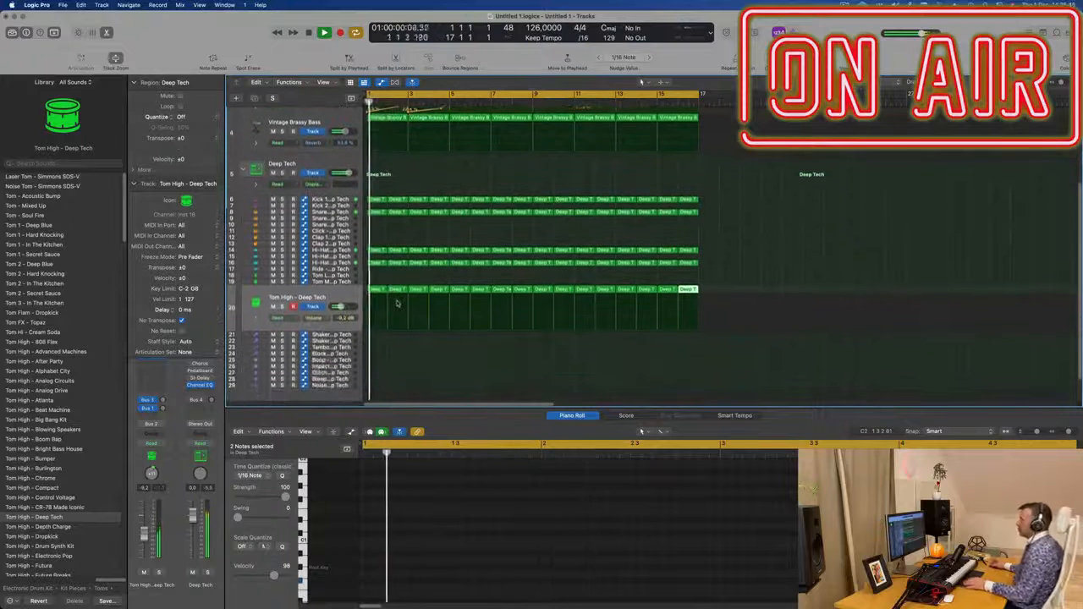
left_click(373, 288)
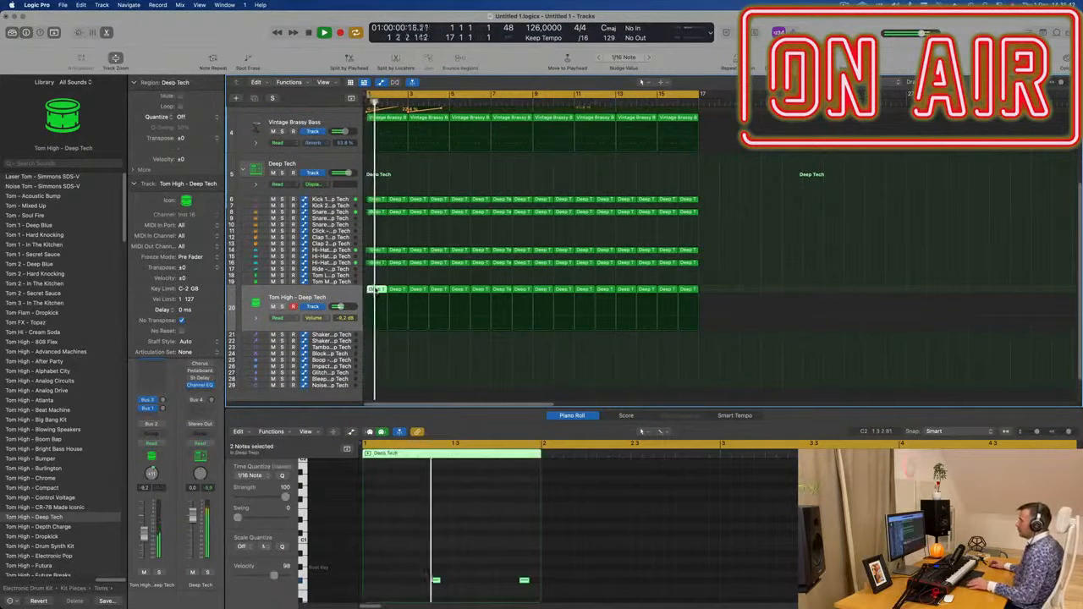
left_click_drag(415, 564, 567, 605)
left_click_drag(433, 548, 445, 548)
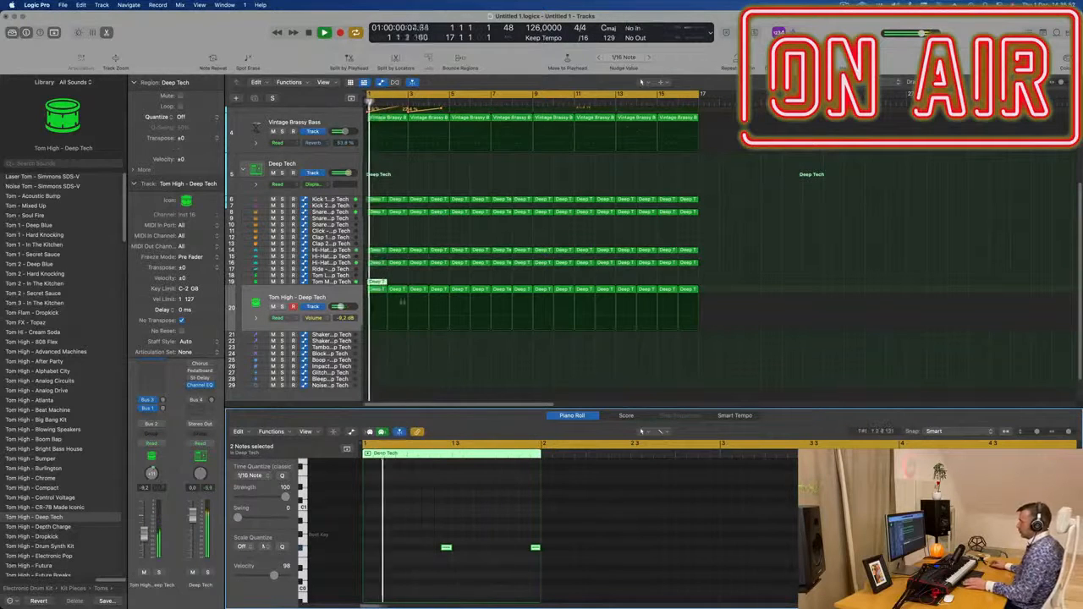
left_click(344, 282)
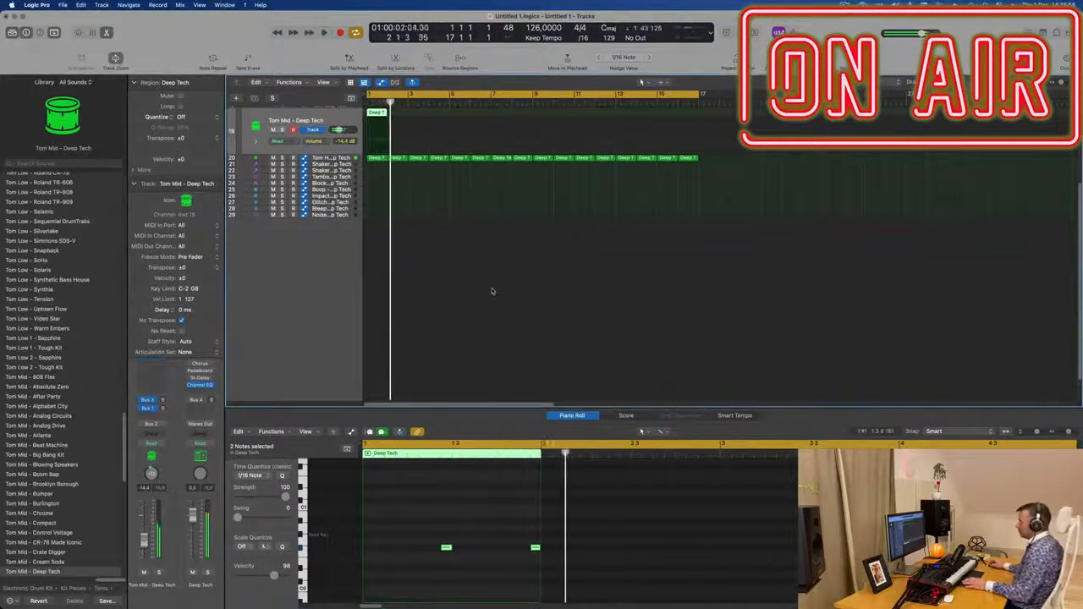
scroll(500, 296, "up", 3)
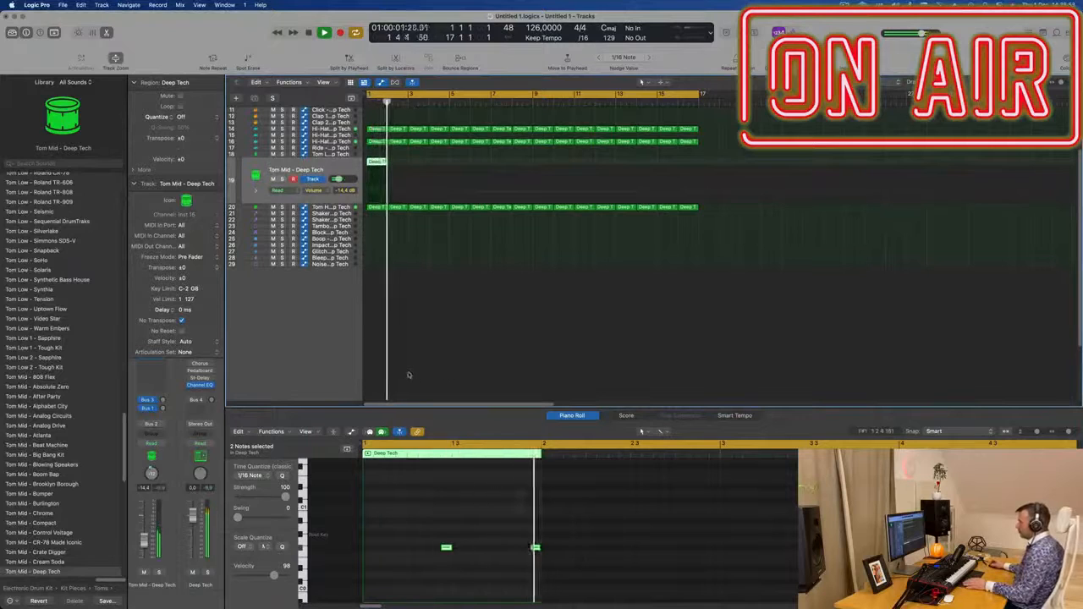
scroll(398, 160, "up", 3)
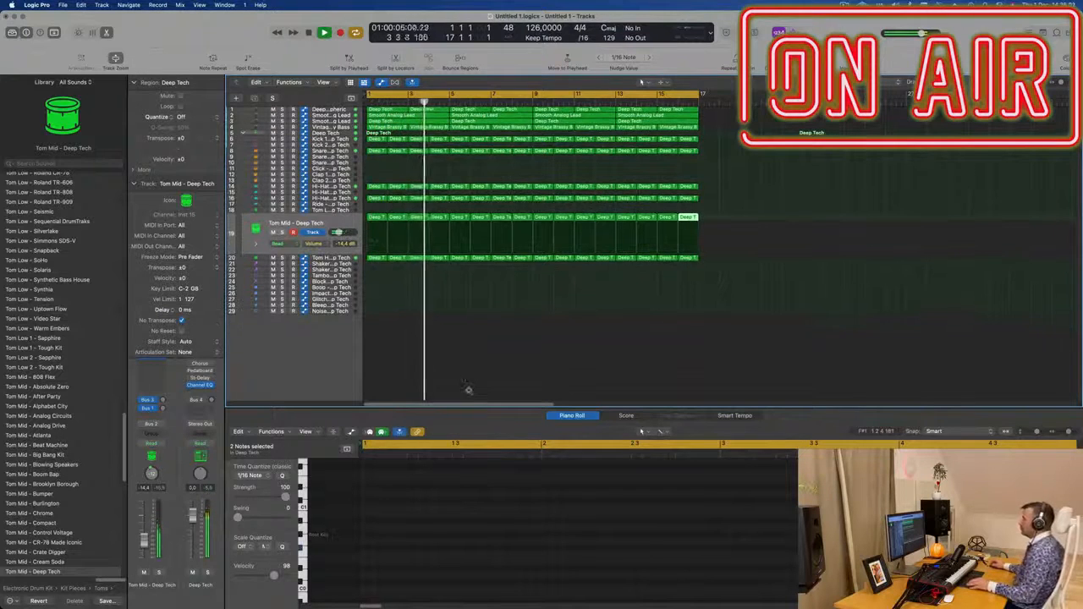
- Hide the Piano Roll and rescale the tracks area to review the whole 16-bar arrangement with taller track rows
key("z")
scroll(504, 288, "down", 1)
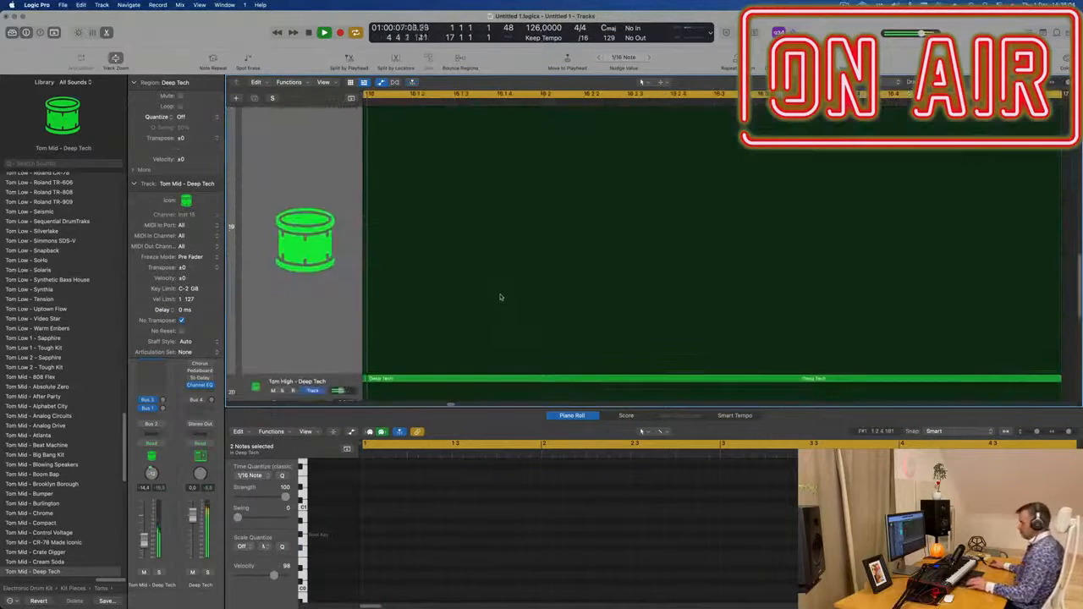
key("z")
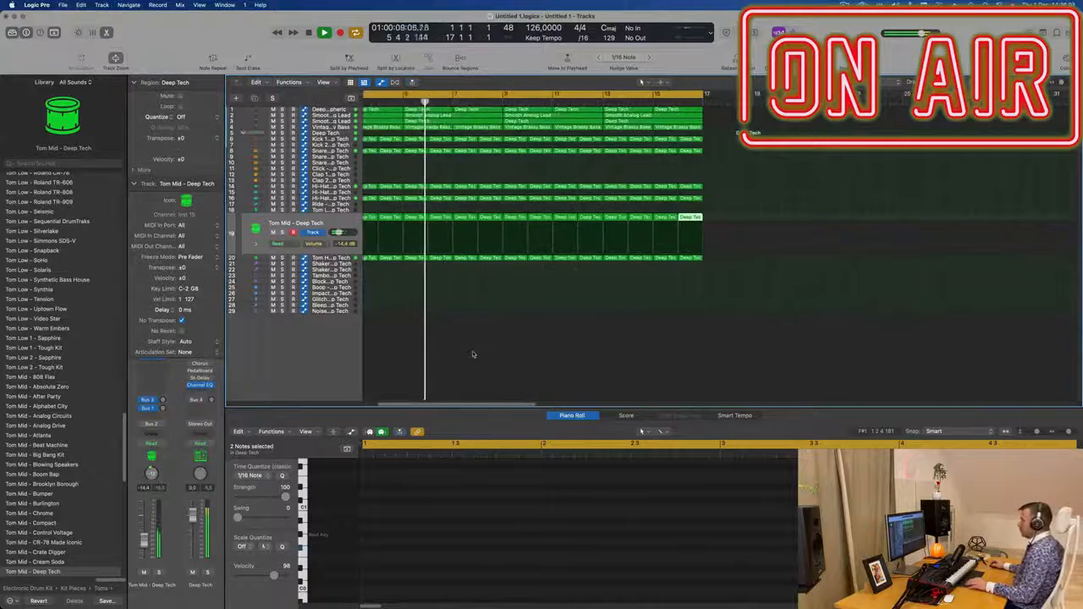
key("z")
key("z")
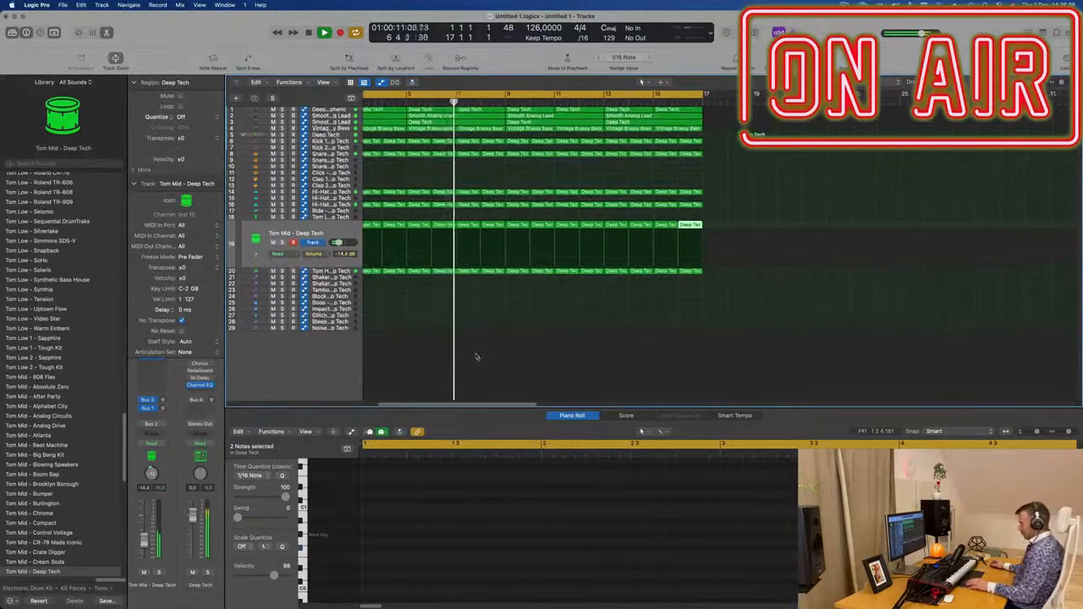
key("x")
key("x")
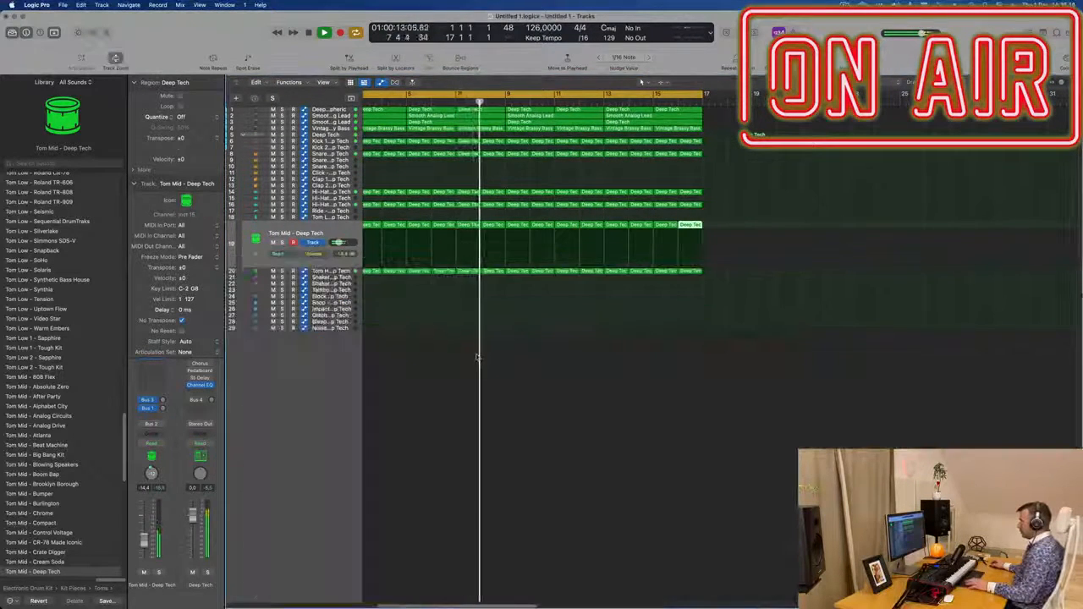
key("z")
key("z")
scroll(463, 369, "up", 3)
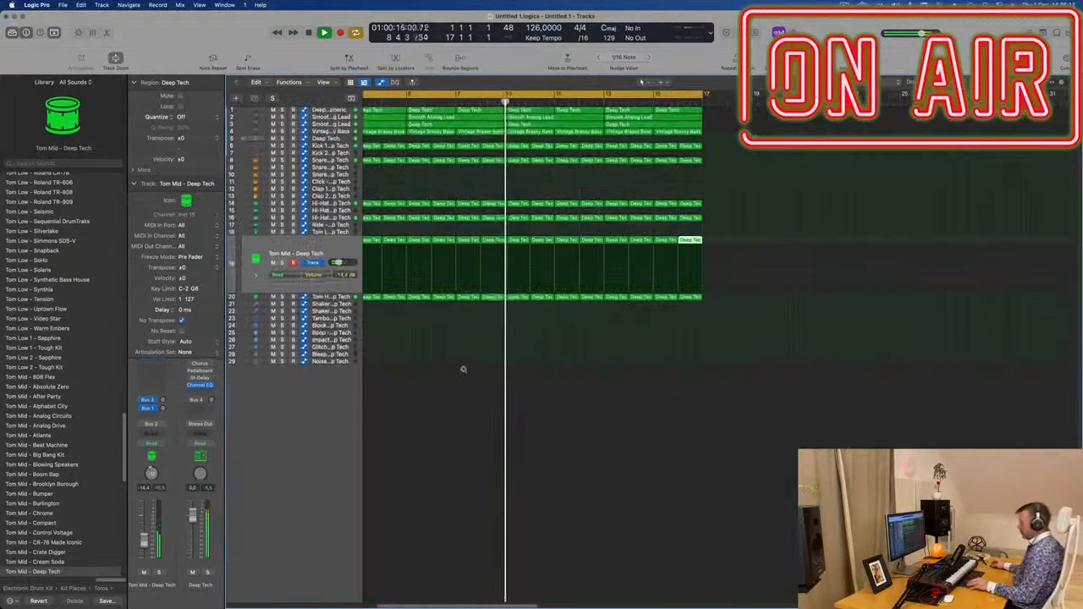
scroll(464, 368, "right", 2)
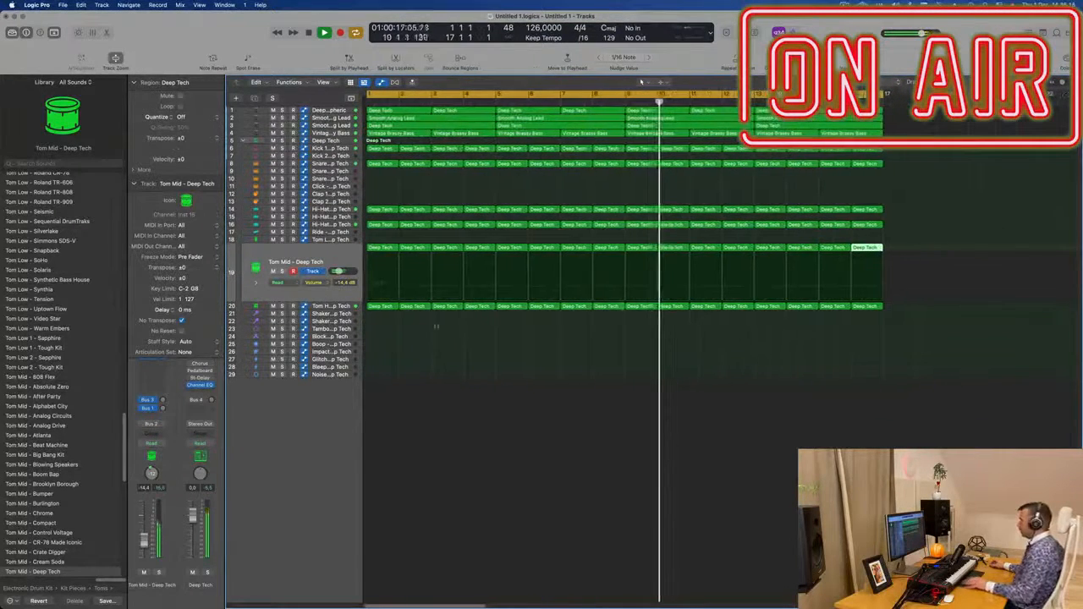
scroll(488, 195, "down", 4)
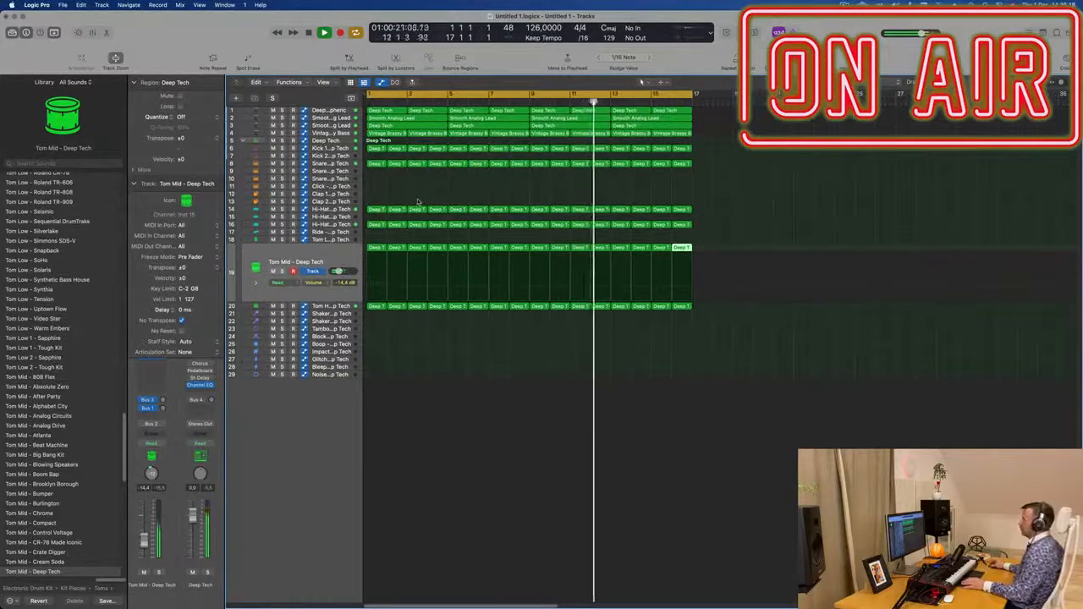
scroll(414, 197, "up", 6)
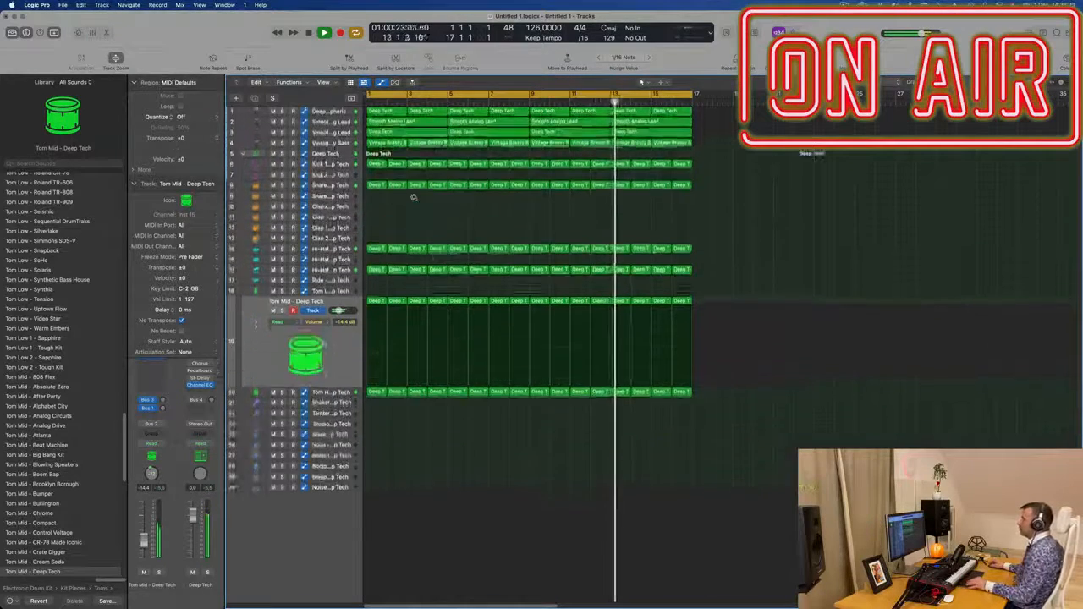
scroll(415, 204, "down", 6)
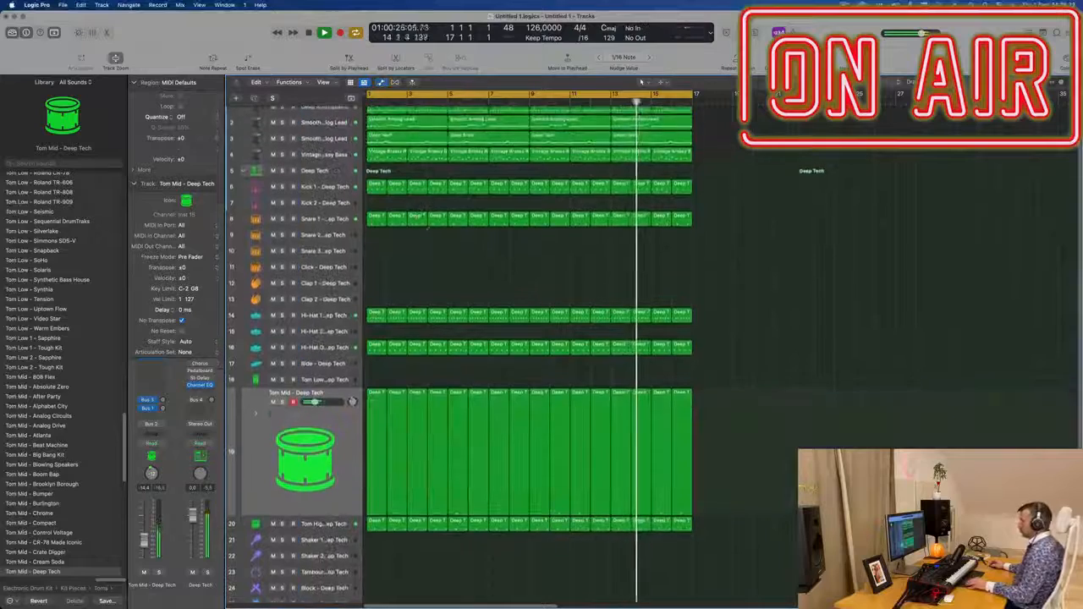
scroll(438, 262, "up", 3)
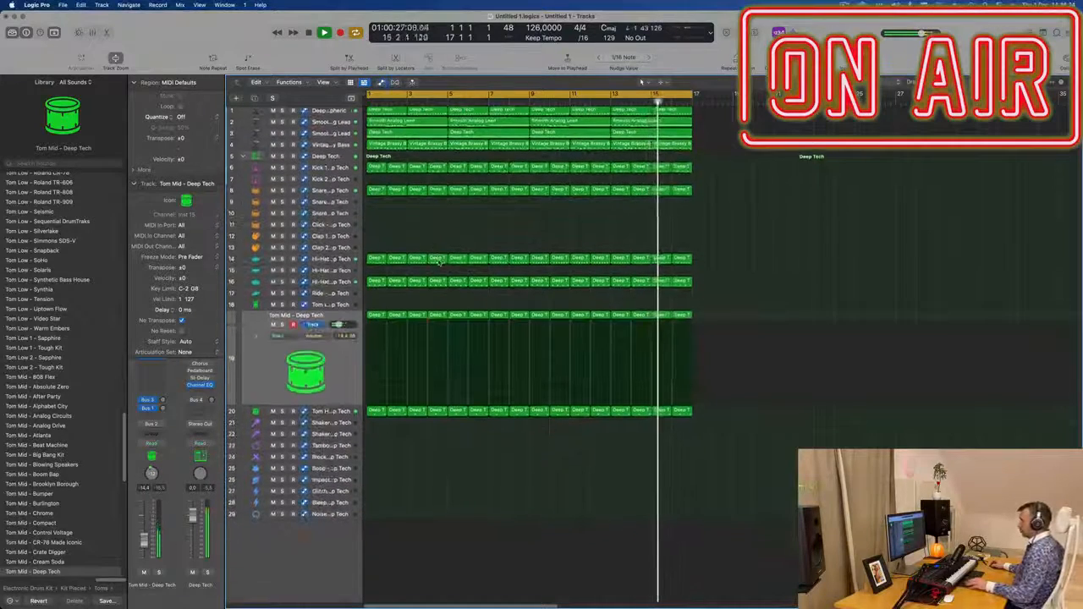
scroll(384, 213, "up", 1)
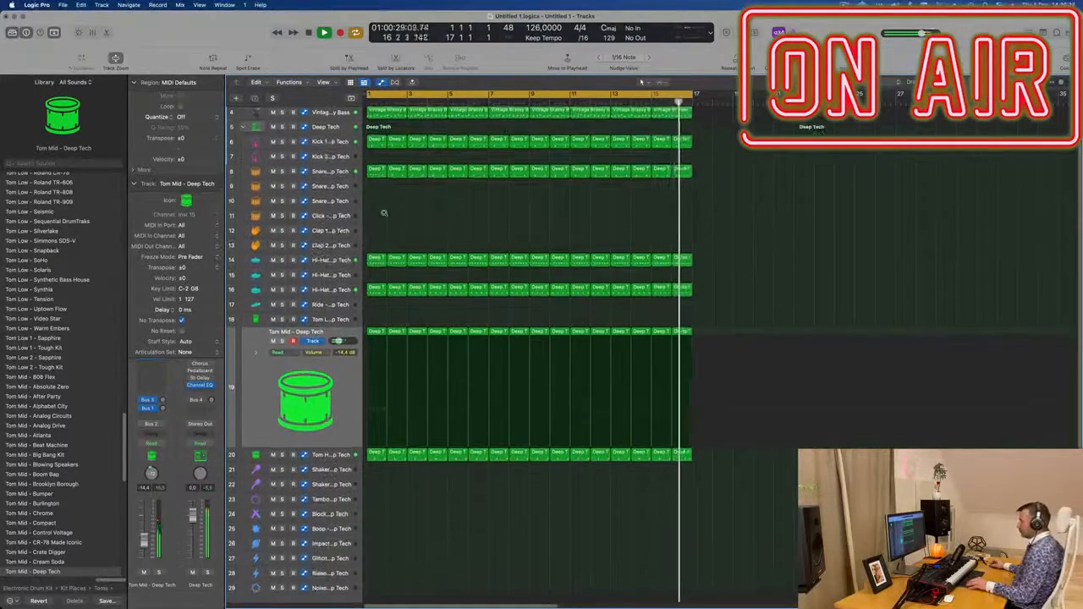
scroll(390, 213, "down", 3)
scroll(440, 245, "up", 2)
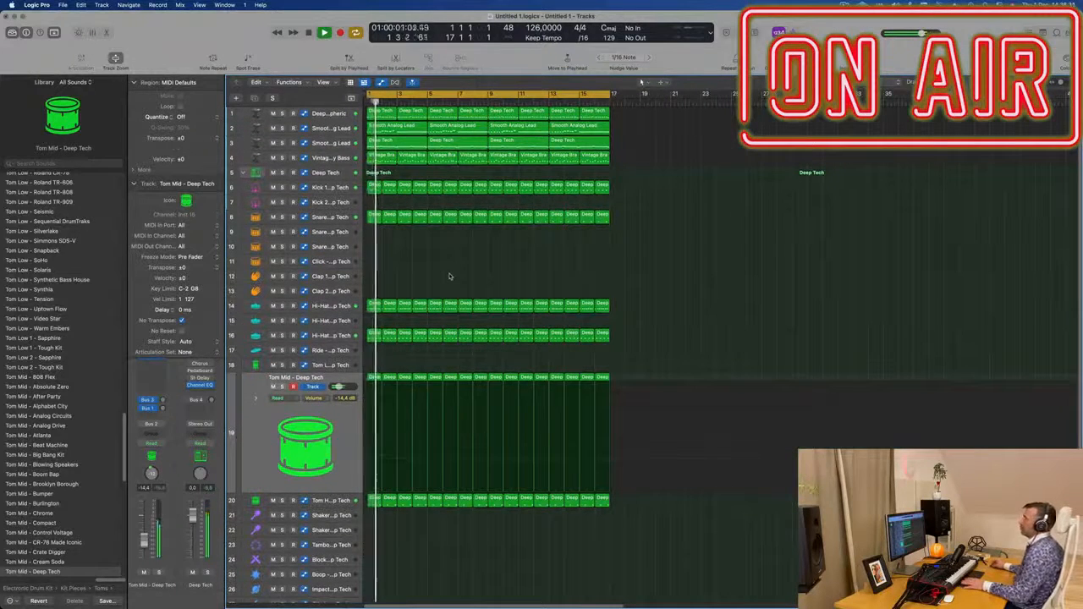
- Copy the bar 1 Hi-Hat 1 region to the Shaker 2 track and fill its gaps with copies of four notes one sixteenth earlier
scroll(429, 279, "down", 2)
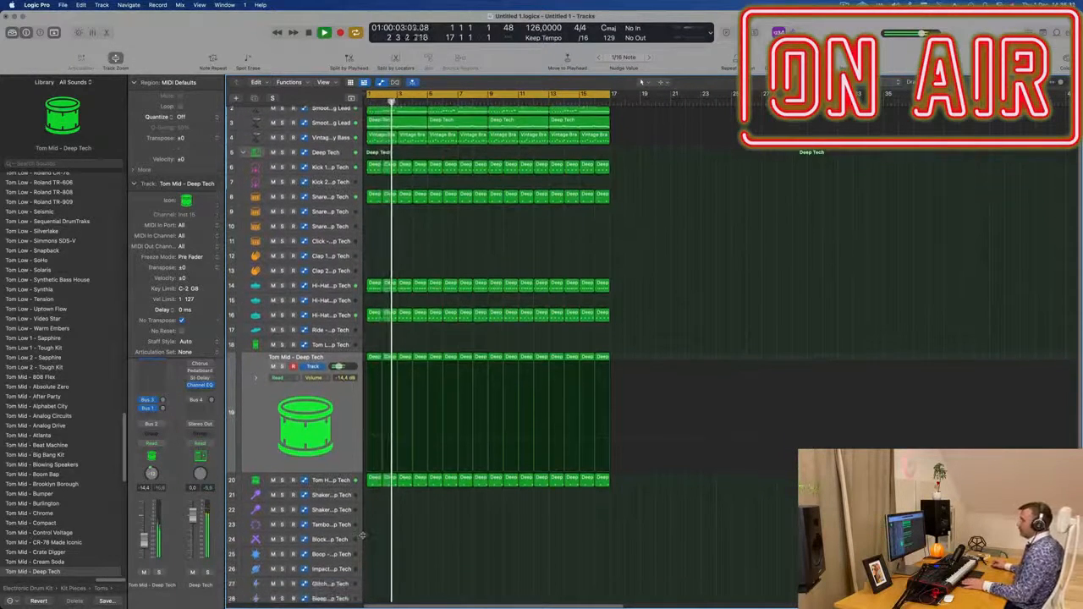
left_click_drag(375, 282, 373, 505)
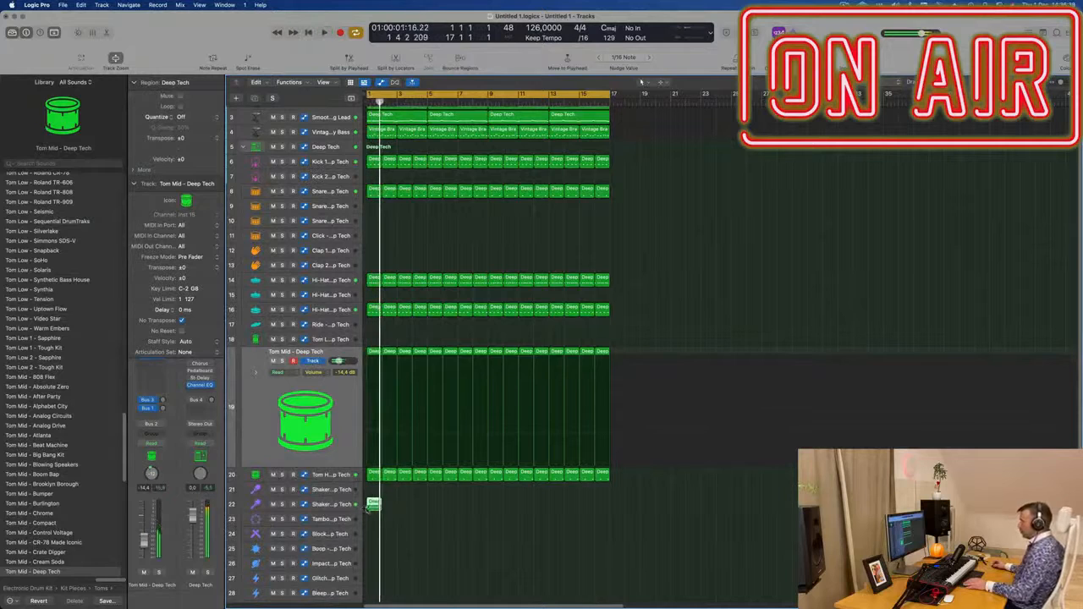
left_click(353, 506)
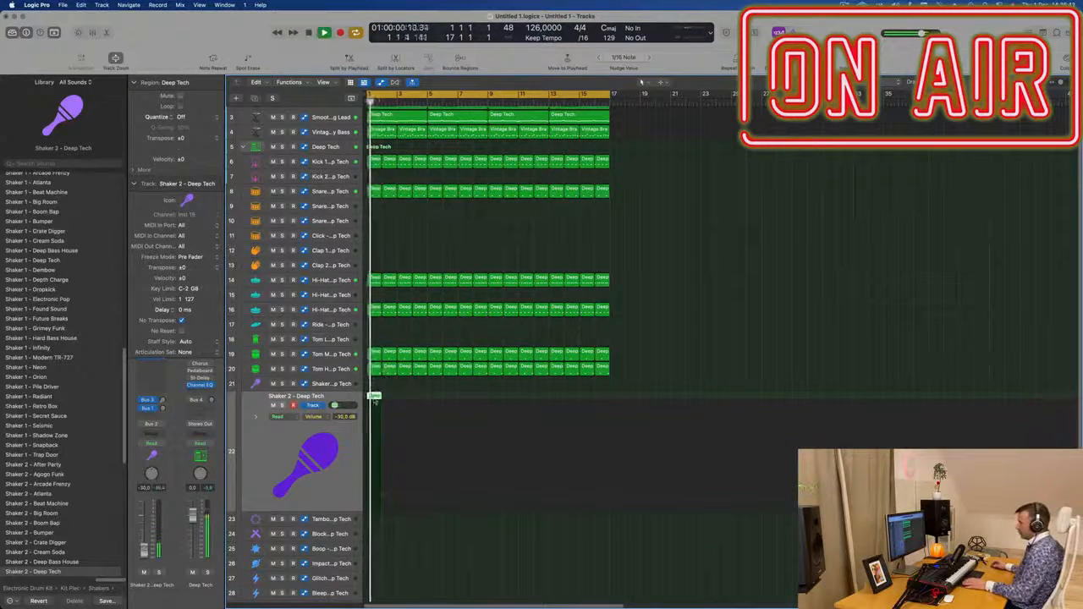
double_click(374, 397)
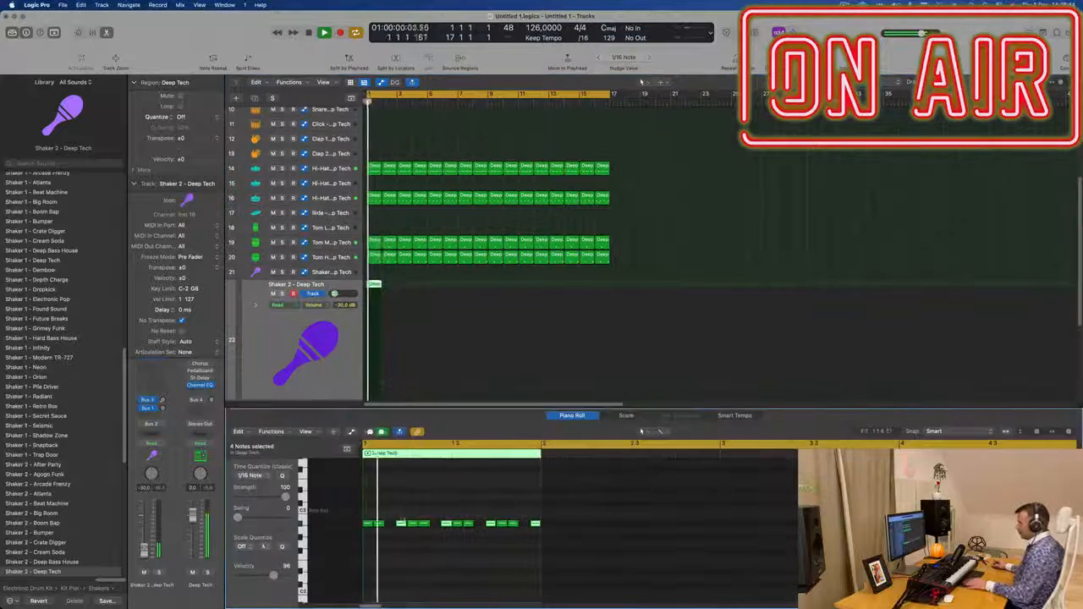
left_click_drag(401, 525, 390, 527)
key("Return")
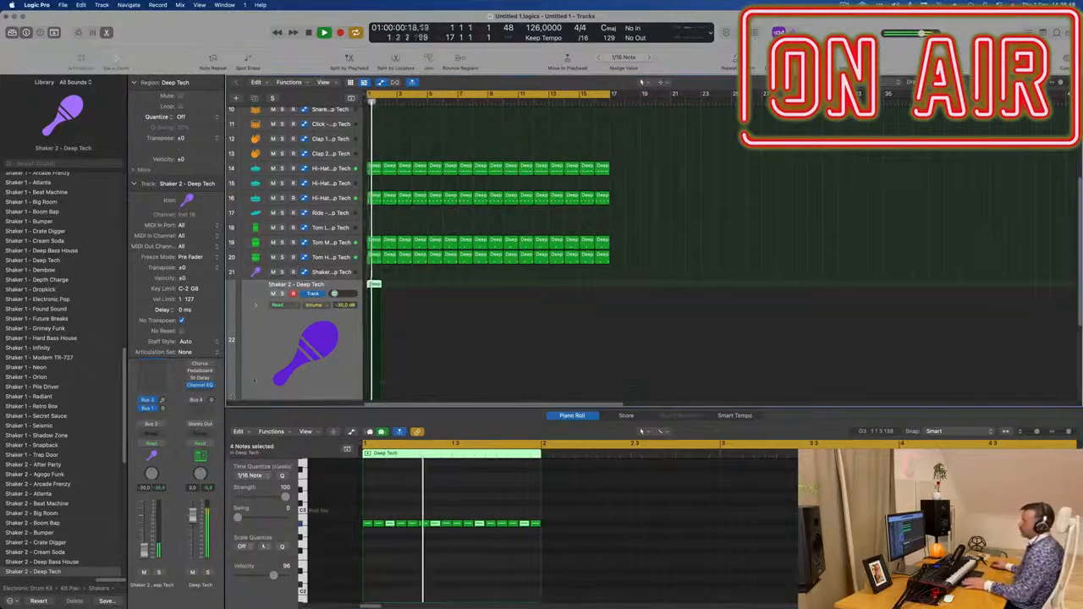
- Open the Shaker 2 track's Stereo Delay, set both output mixes to 41%, and lower the track volume to -37 dB
left_click(133, 183)
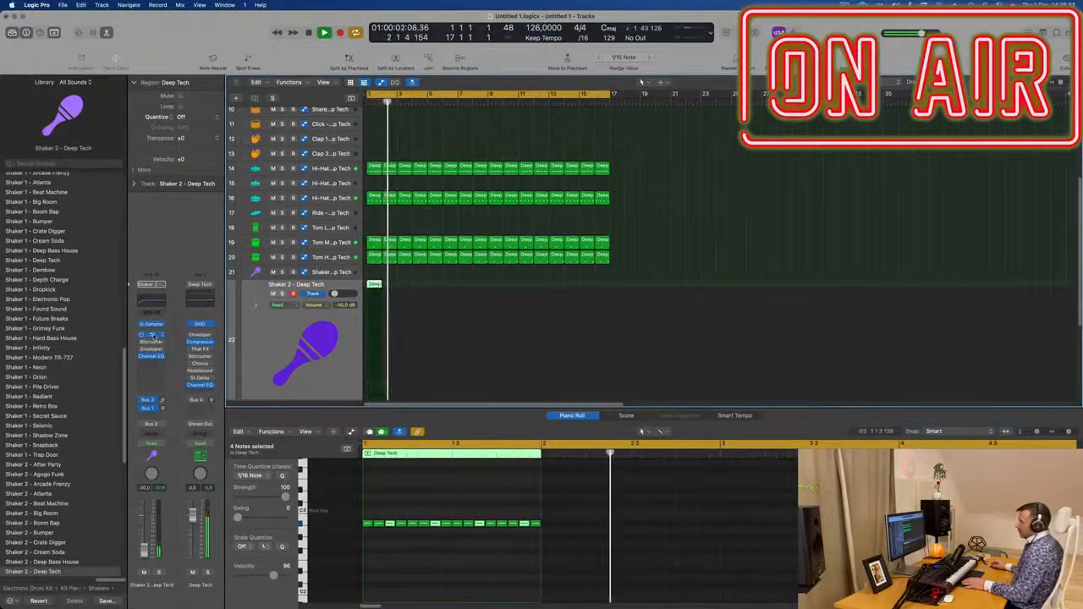
left_click(150, 335)
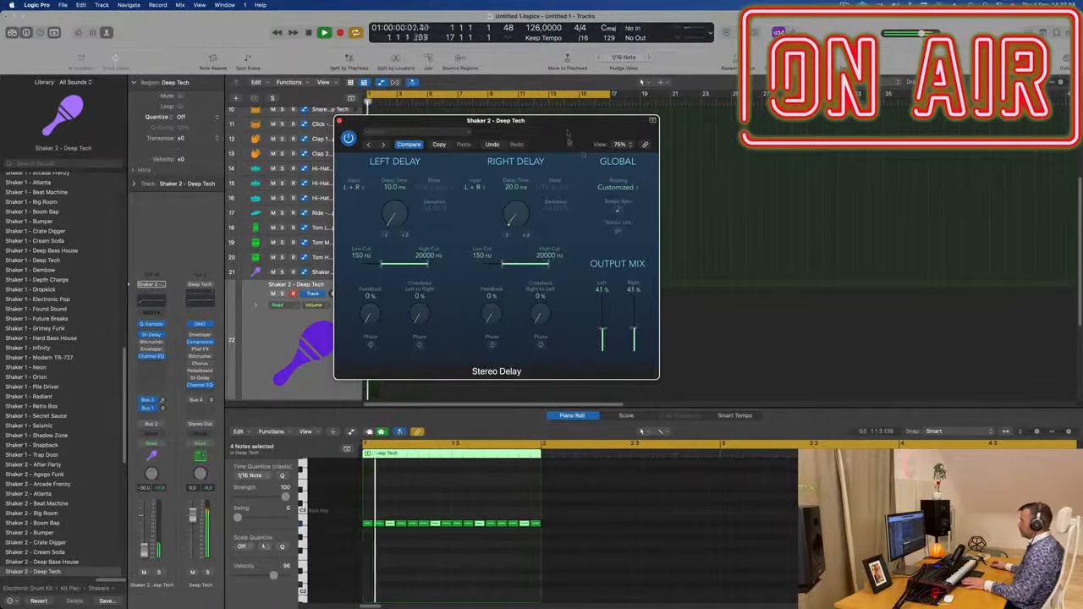
left_click_drag(496, 120, 845, 117)
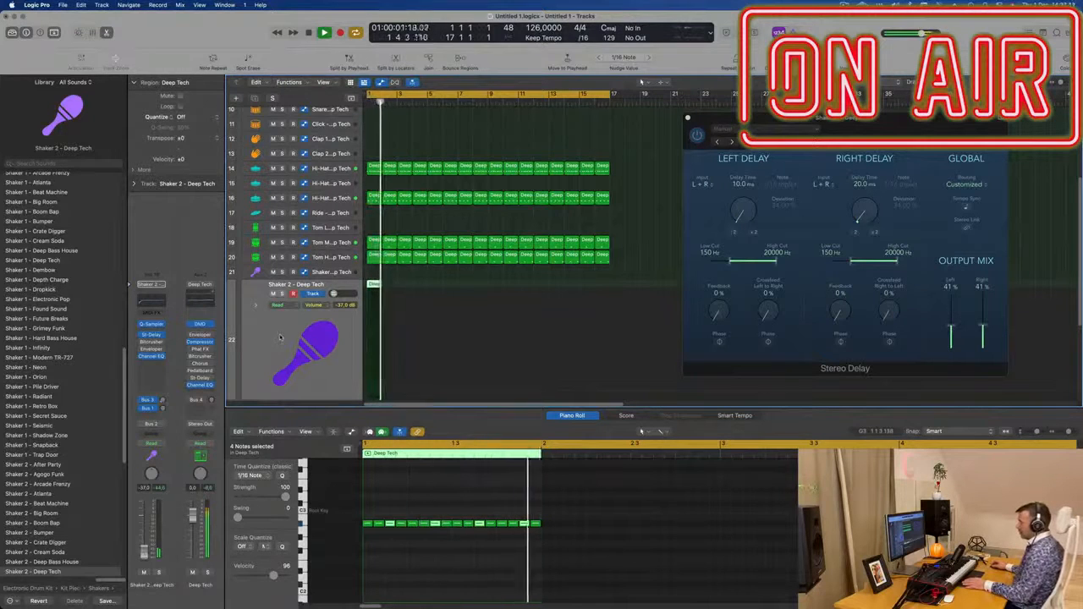
- Repeat the one-bar Shaker 2 region up to bar 17 and close the Stereo Delay window
left_click(376, 285)
key("super+r")
key("super+r")
key("super+r")
key("super+r")
key("super+r")
key("super+r")
key("super+r")
key("super+r")
key("super+r")
key("super+r")
key("super+r")
key("super+r")
key("super+r")
key("super+r")
key("super+r")
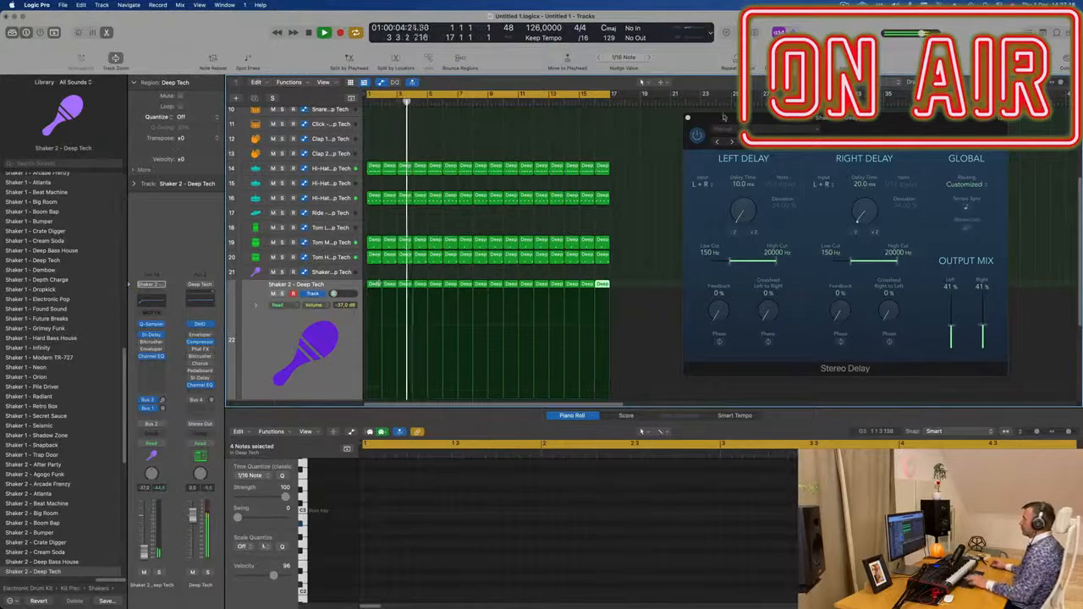
left_click(688, 118)
- Duplicate the Smooth Analog Lead track in row 2 with its settings and restart playback from bar 1
scroll(679, 271, "down", 2)
scroll(680, 270, "down", 3)
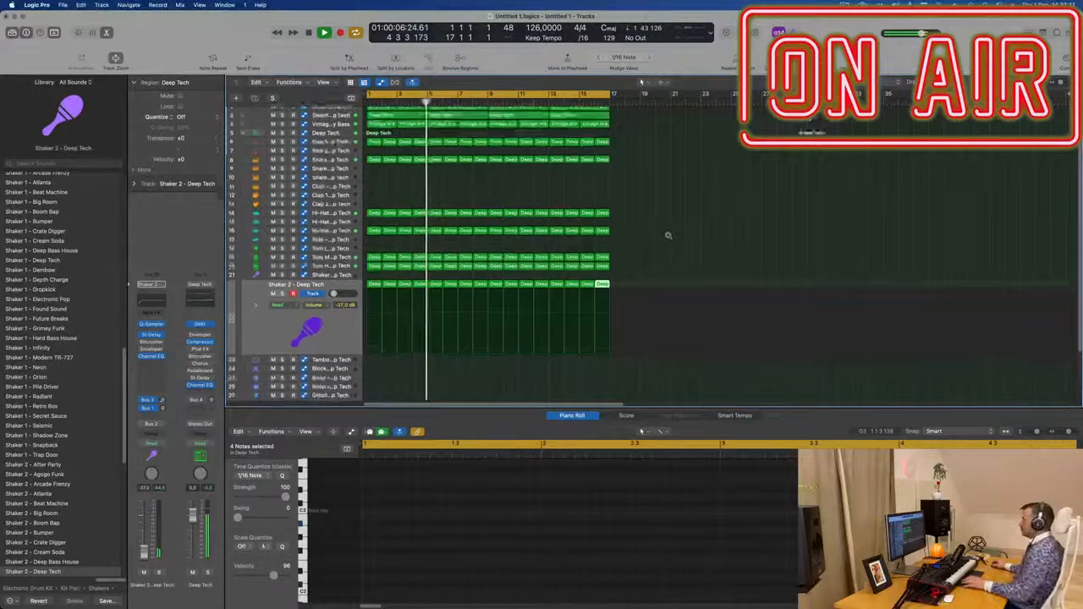
left_click(408, 206)
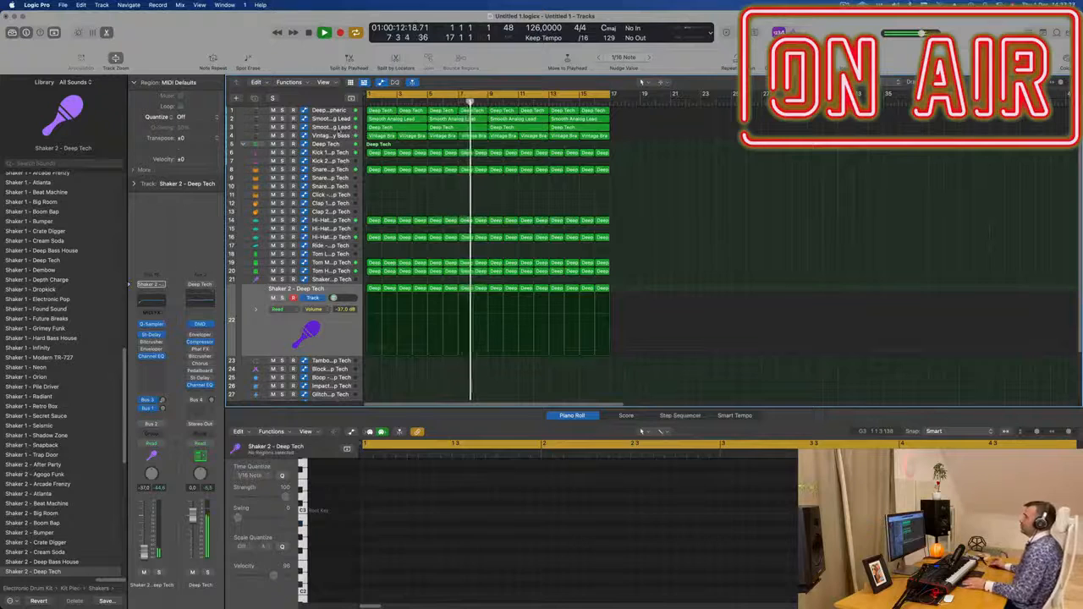
left_click(330, 127)
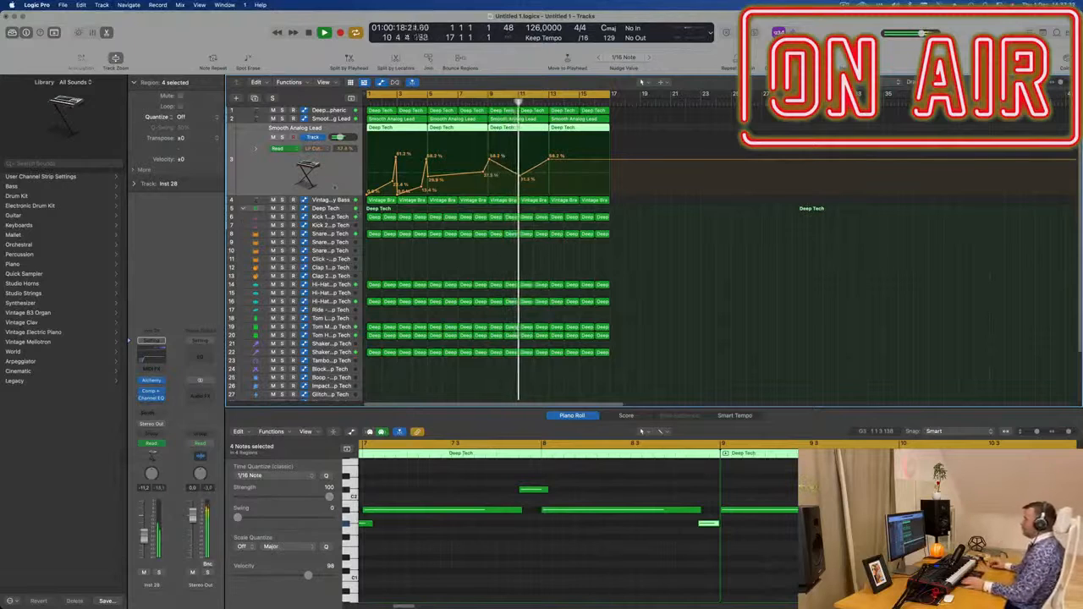
key("Down")
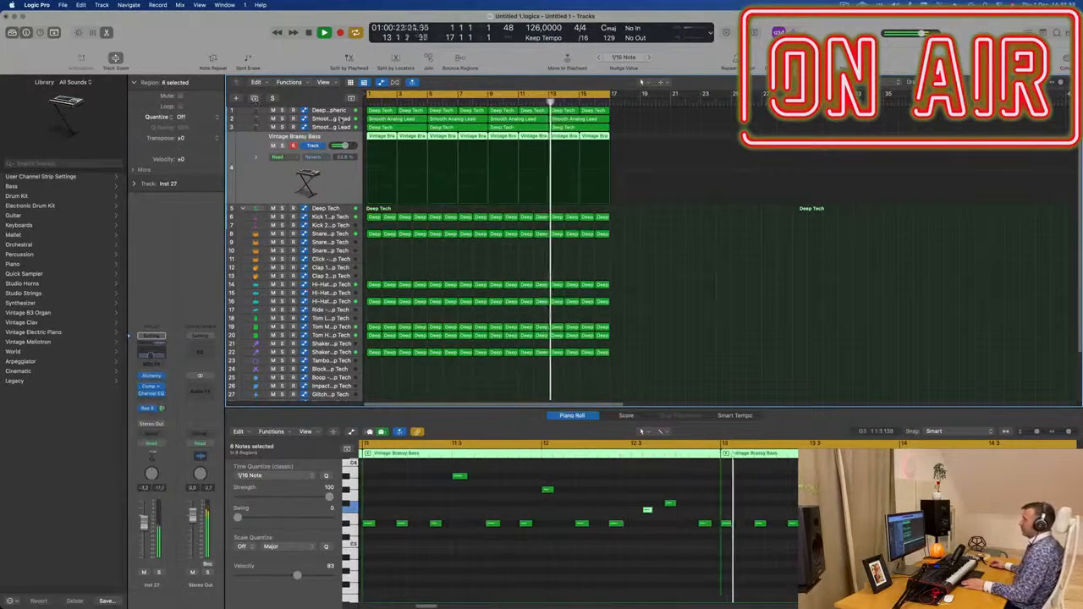
key("Up")
key("Up")
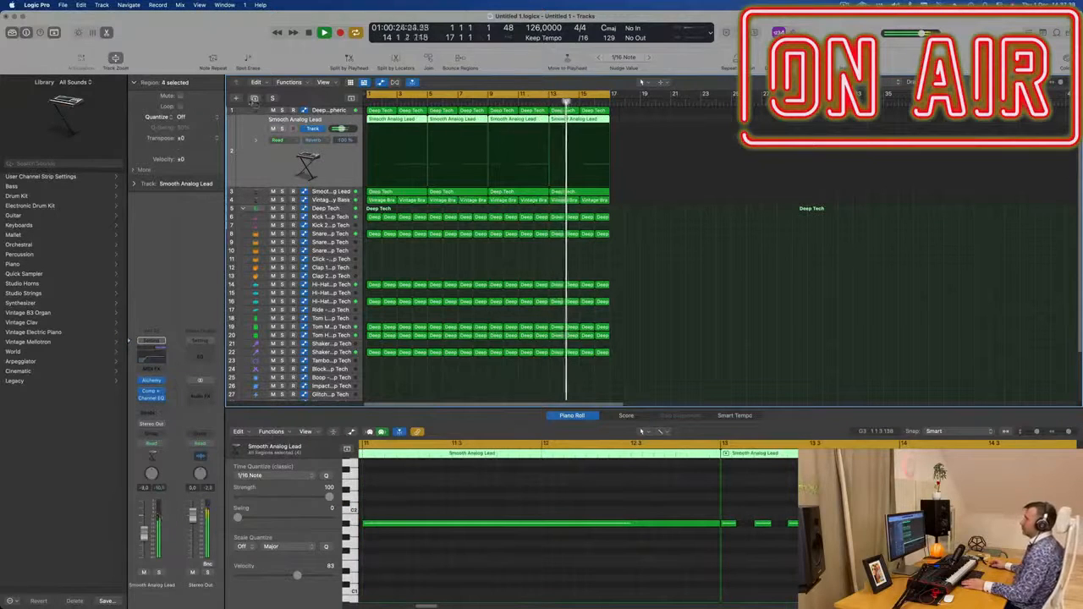
key("Down")
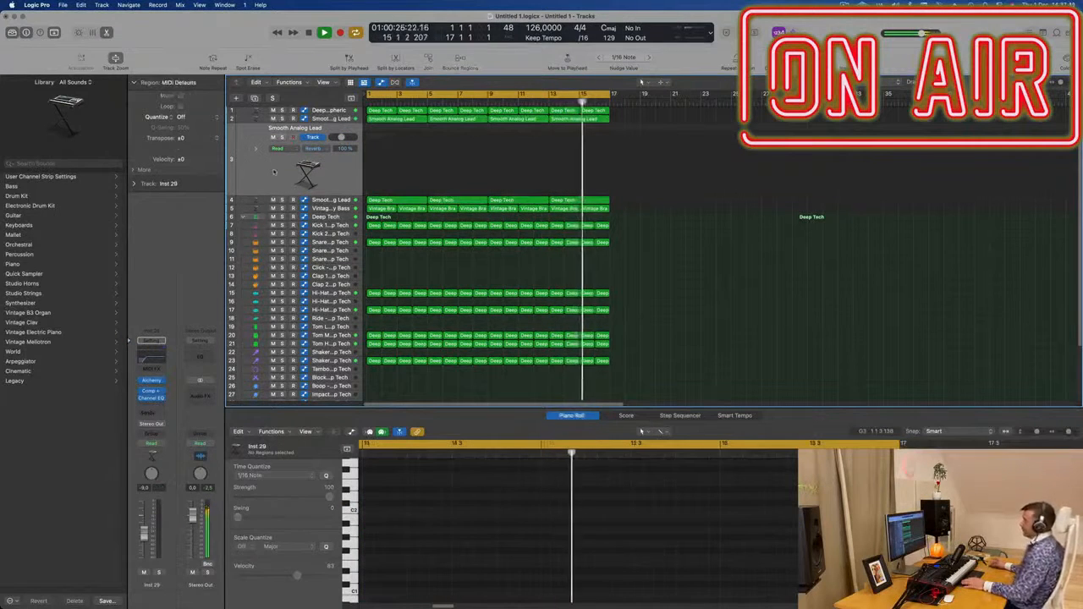
key("Return")
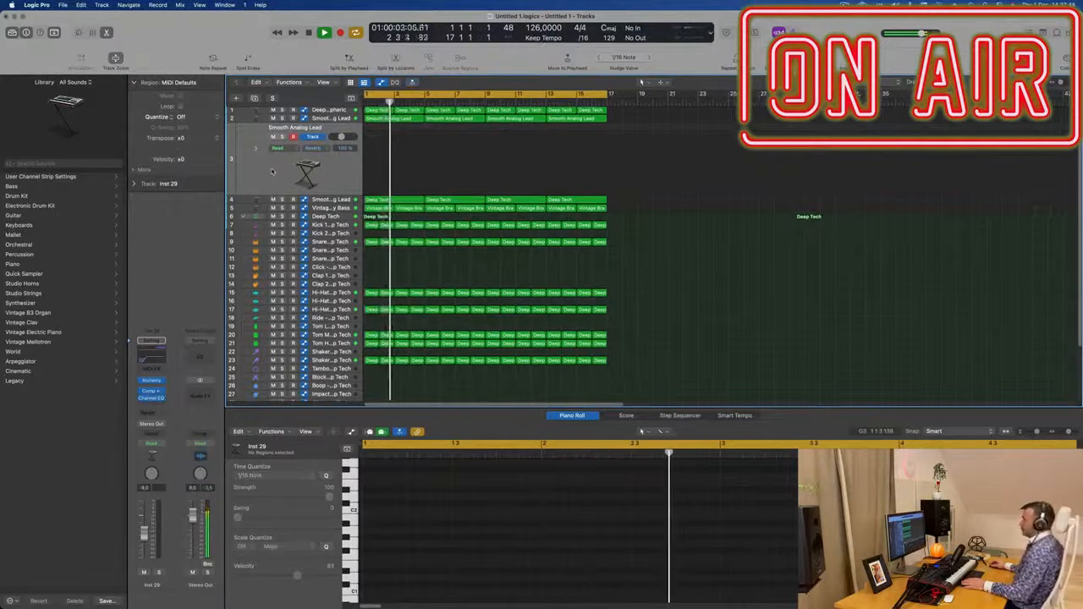
key("Return")
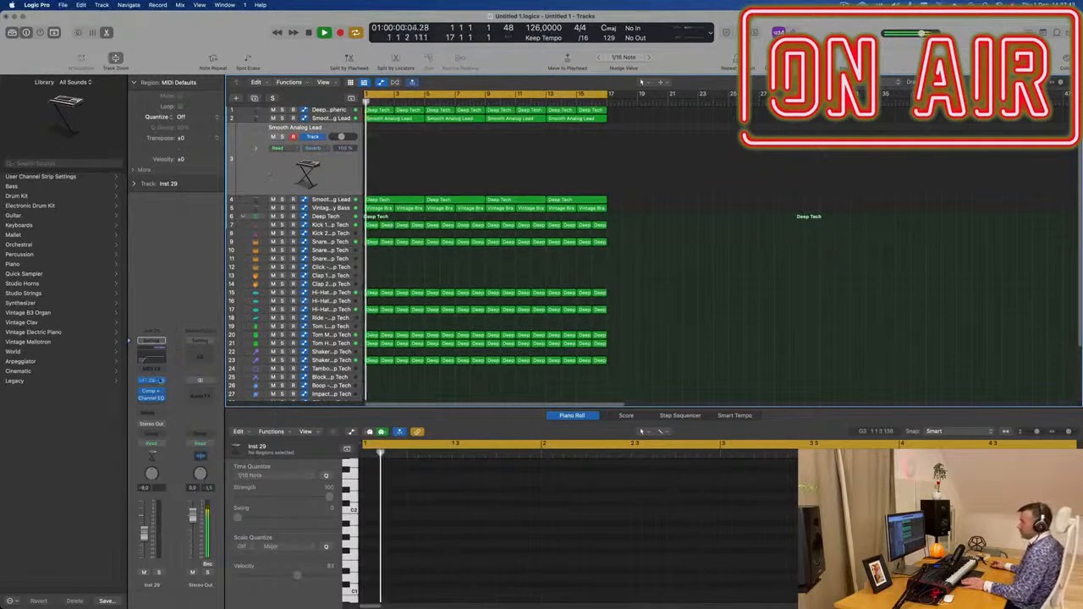
- Open Alchemy on the duplicated lead track and add a send to Bus 5 on its channel strip
left_click(153, 382)
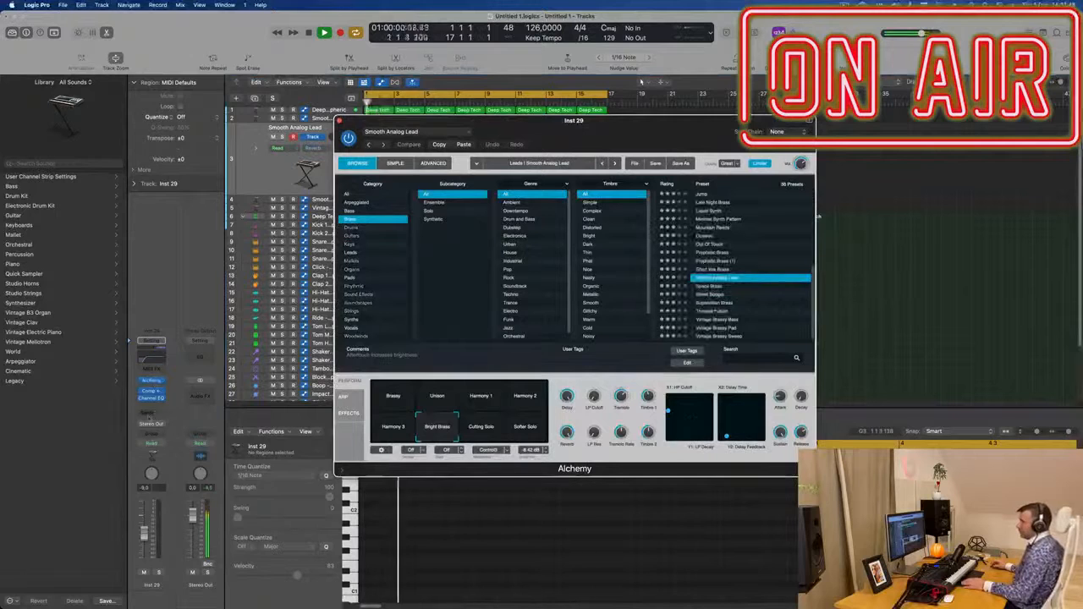
left_click(151, 413)
mouse_move(149, 426)
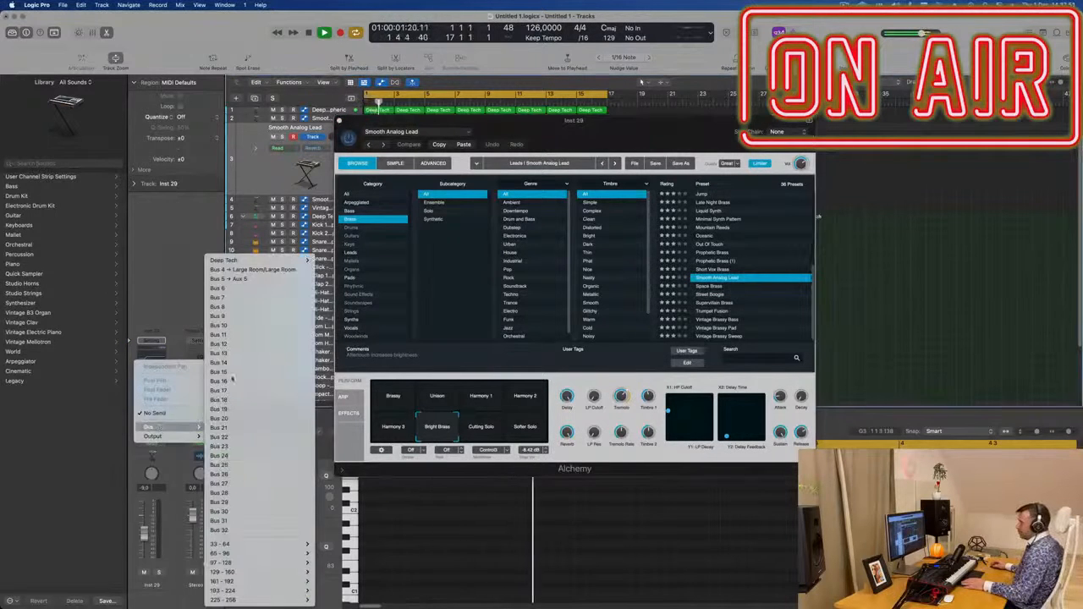
left_click(245, 277)
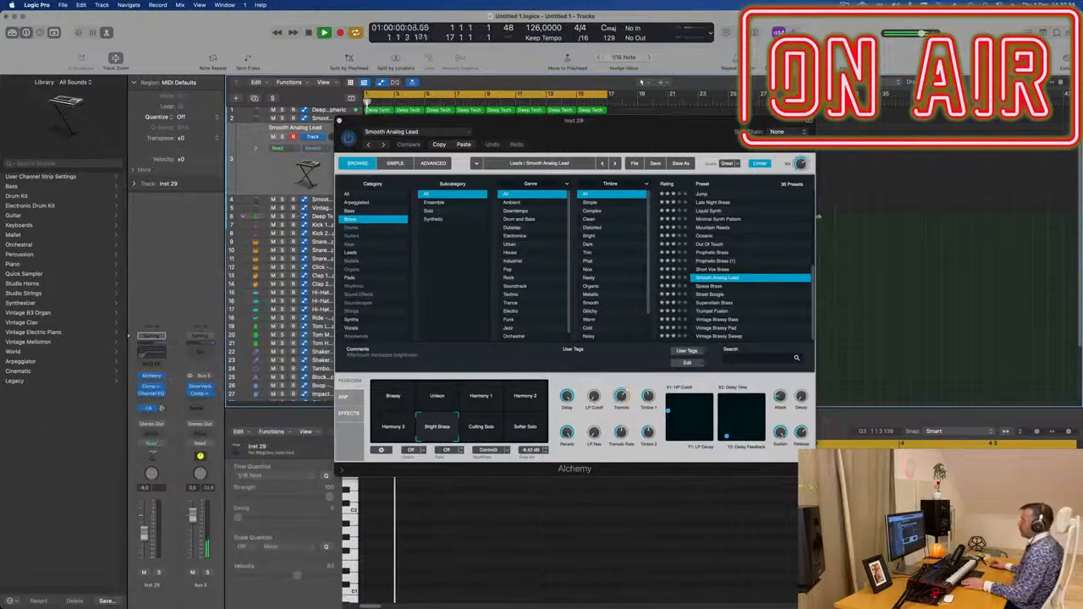
- Load the 90s Luscious Pad preset from Alchemy's Pads category and move the plug-in window aside
left_click(352, 195)
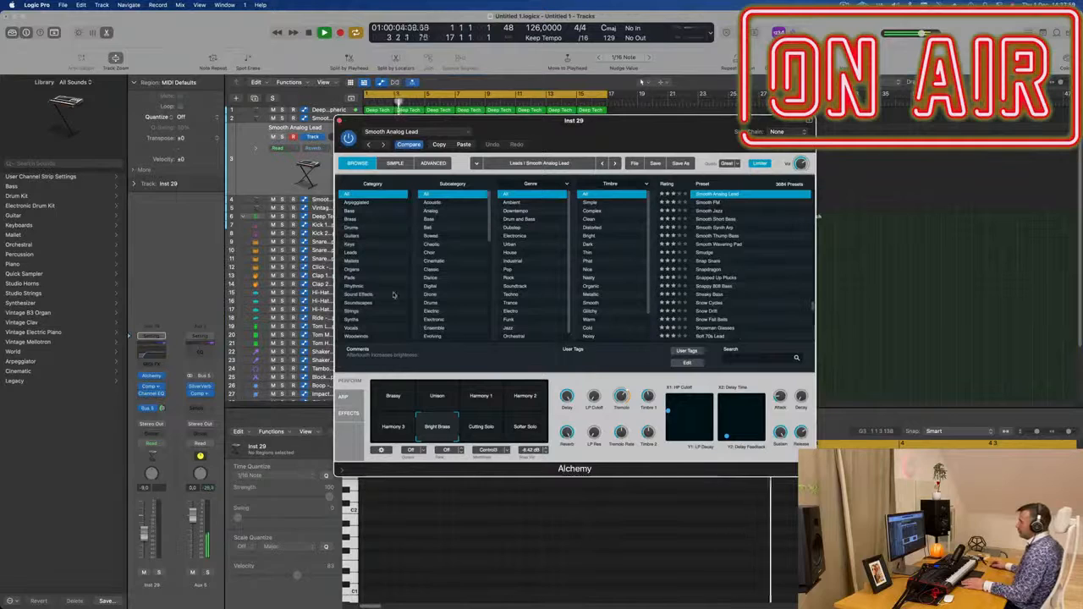
left_click(351, 279)
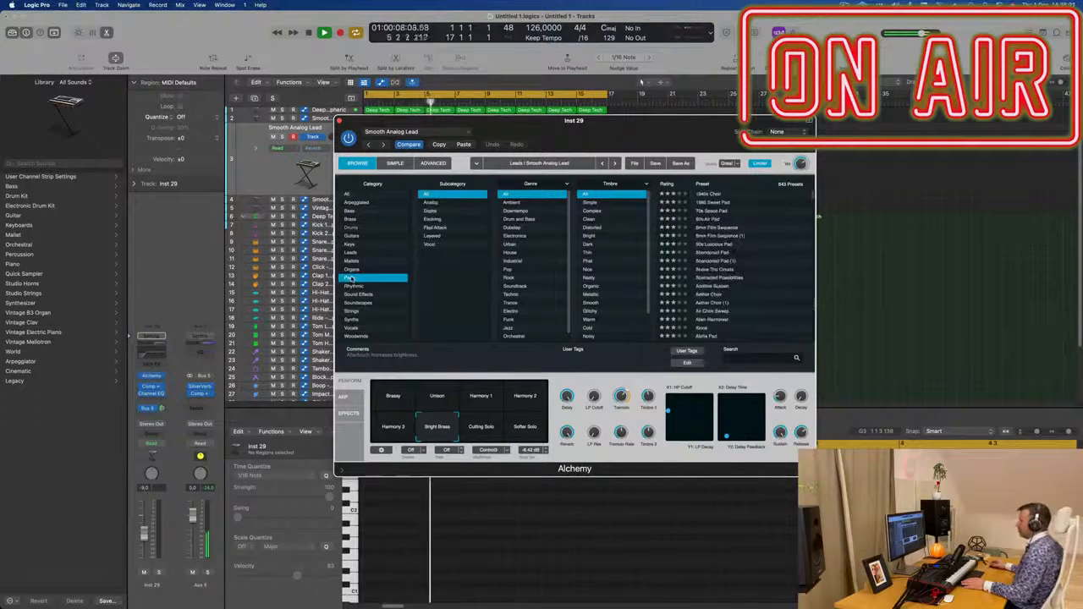
left_click(714, 247)
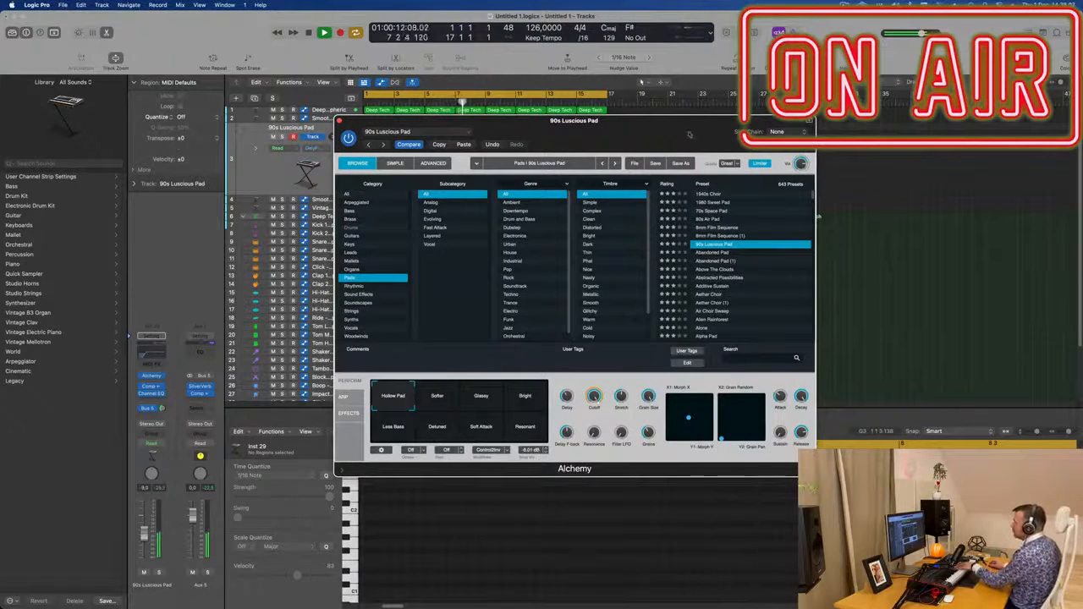
left_click_drag(648, 122, 974, 197)
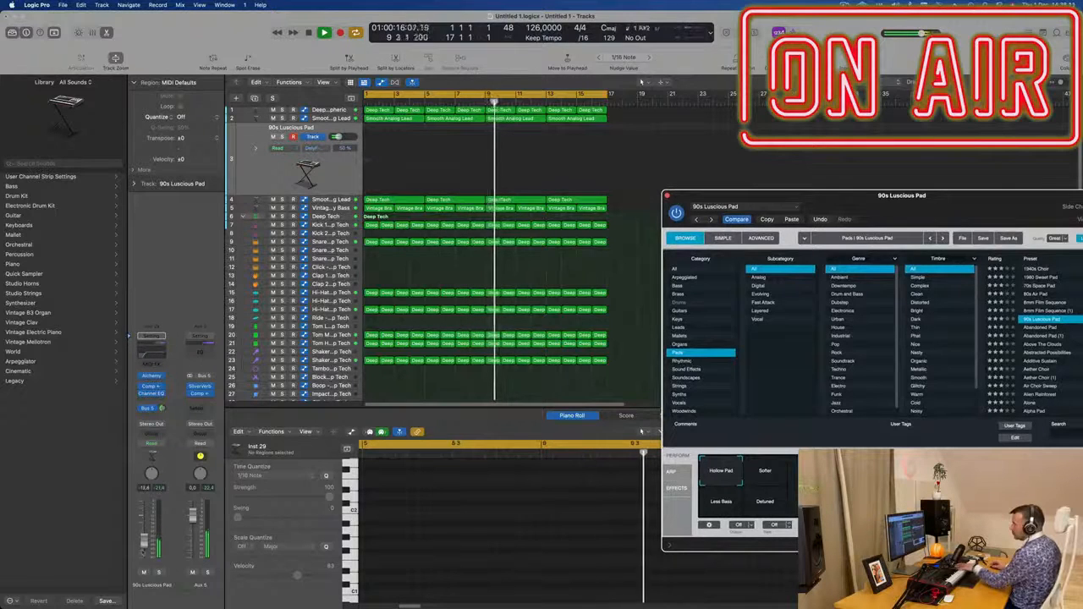
- Set the pad track's volume fader to about -13 dB and bring the Alchemy window back over the tracks area
left_click(143, 552)
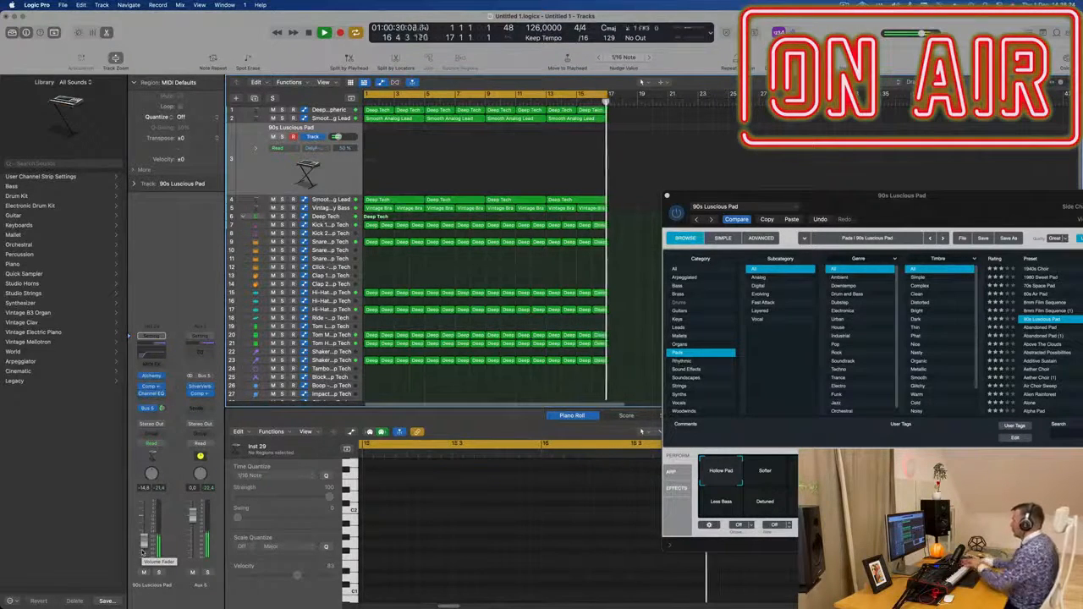
left_click_drag(940, 197, 666, 185)
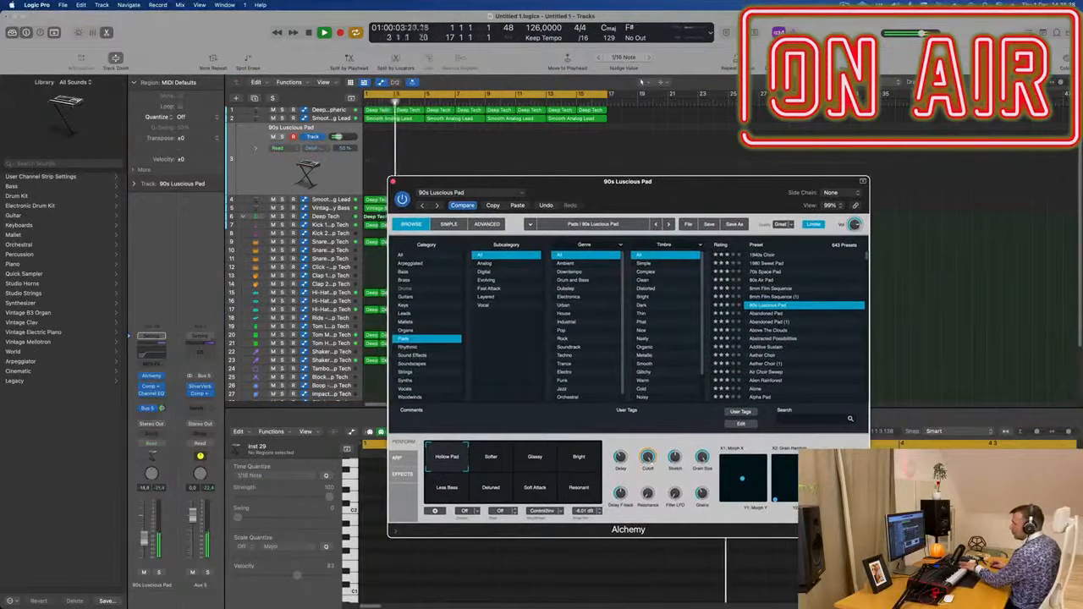
left_click_drag(144, 539, 144, 538)
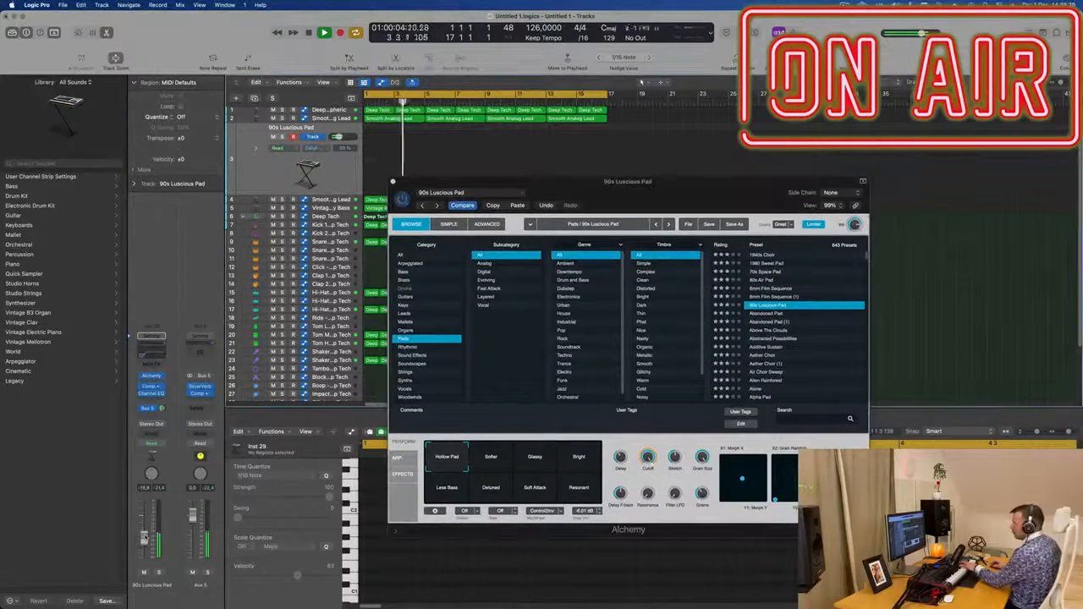
- Audition the Softer, Glassy, Bright, Resonant and Less Bass performance variations of the 90s Luscious Pad
left_click(492, 461)
left_click(536, 459)
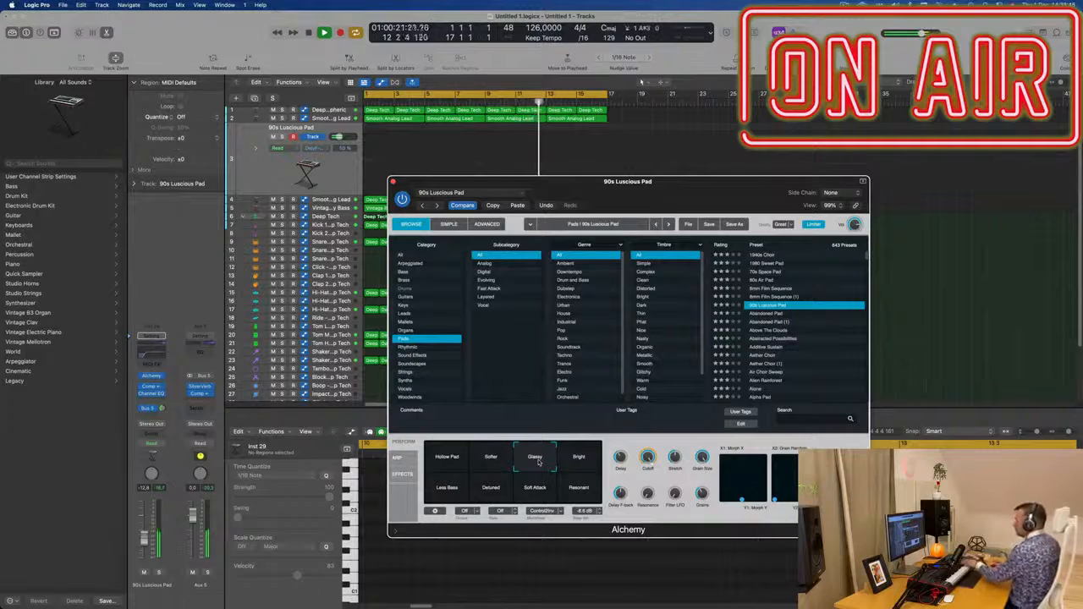
left_click_drag(738, 183, 759, 167)
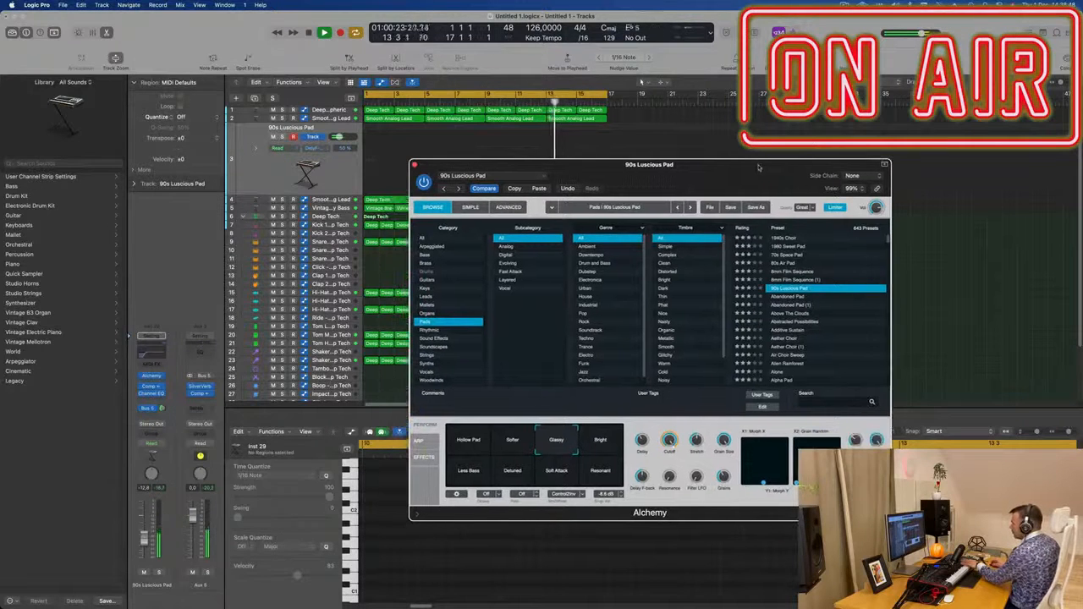
left_click(607, 437)
left_click(606, 477)
left_click(461, 476)
left_click(596, 454)
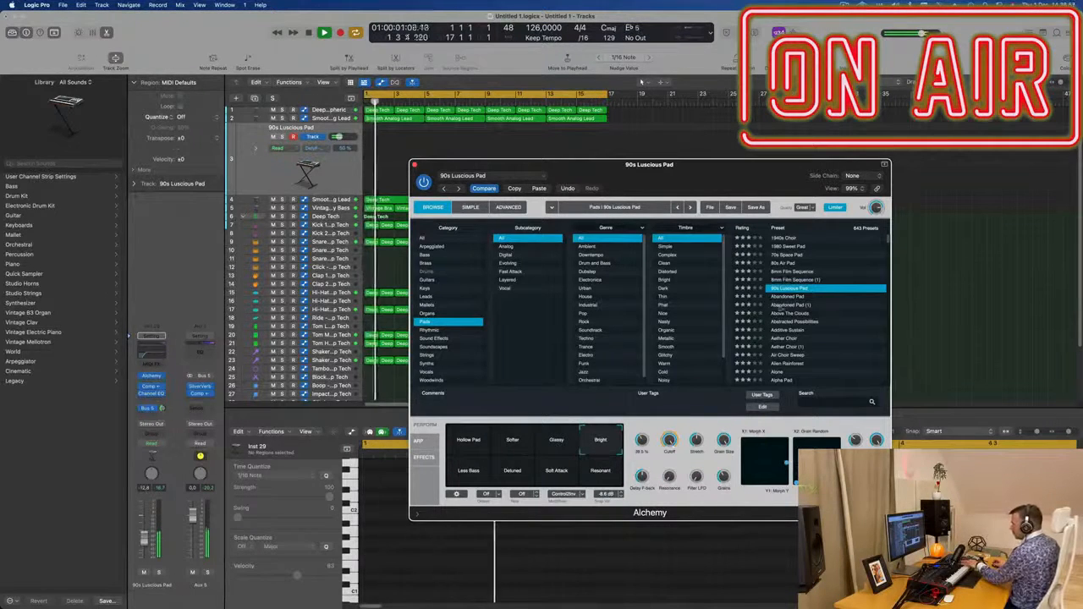
- Try the Abandoned Pad presets in Alchemy and load Abstracted Possibilities on the pad track
left_click(784, 298)
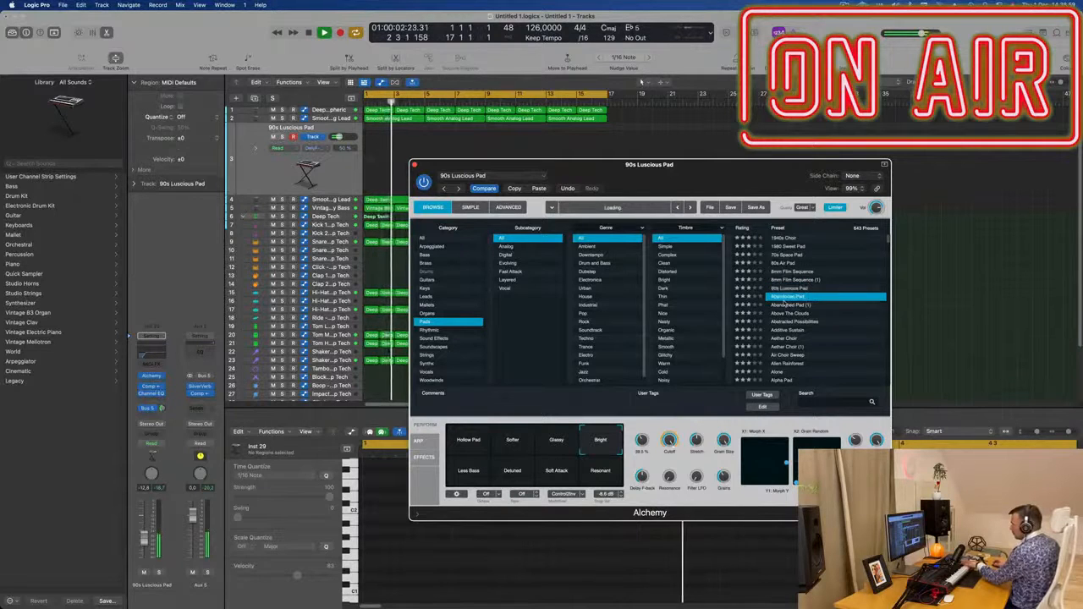
left_click(788, 306)
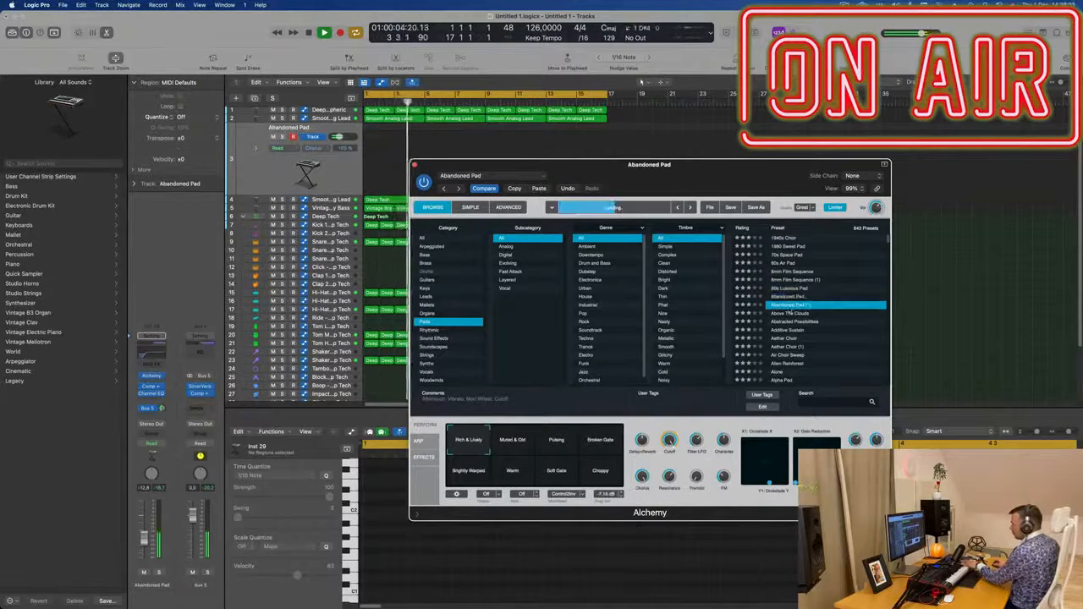
left_click(790, 322)
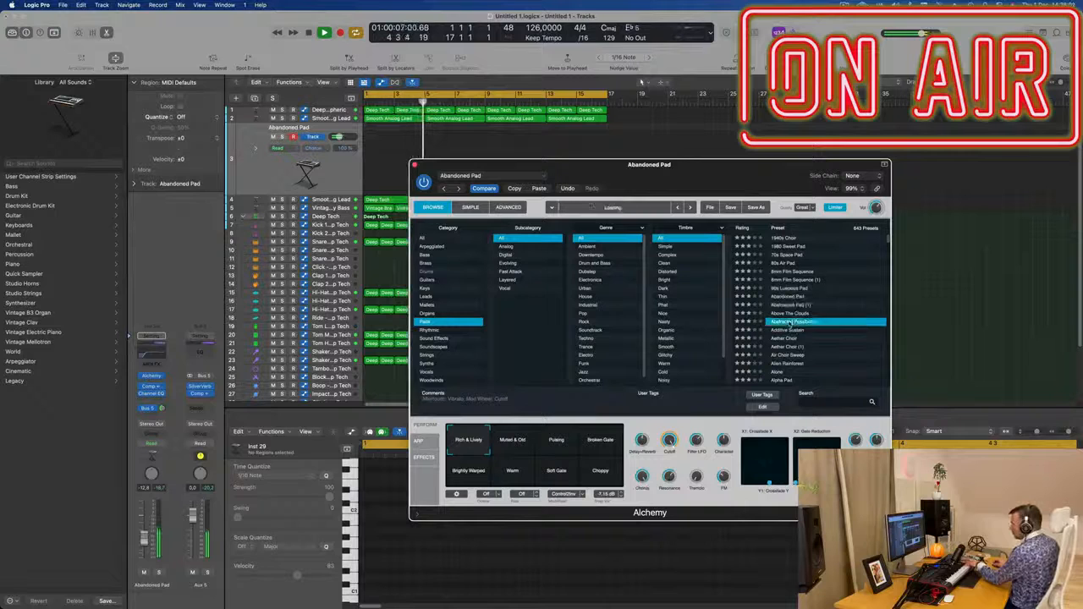
- Record a sustained two-note chord on the Abstracted Possibilities track from bar 11 to 13 and move the Alchemy window aside
left_click_drag(727, 186, 815, 180)
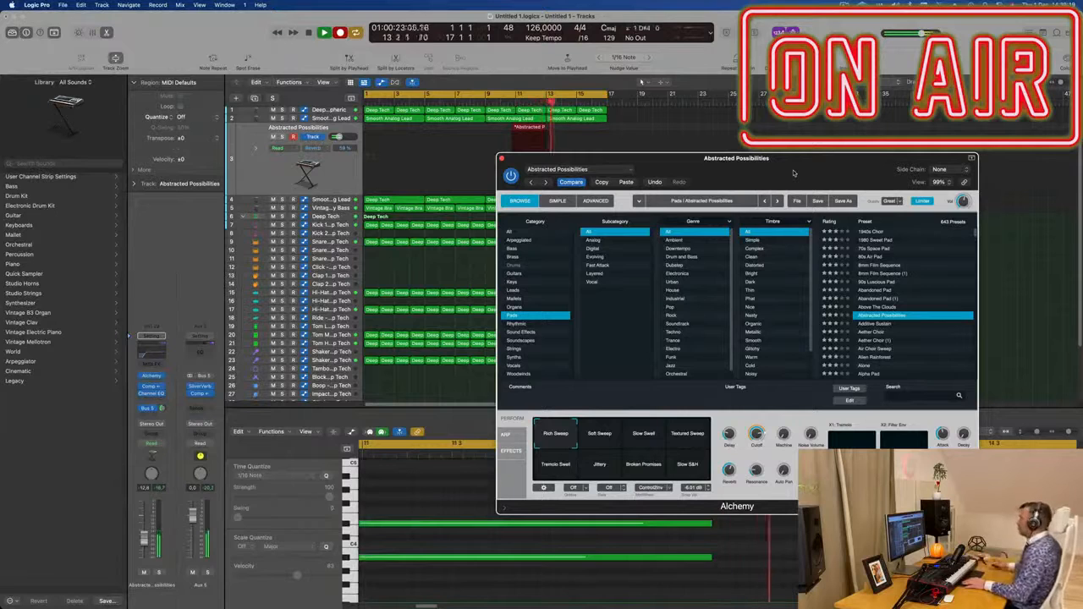
left_click_drag(642, 160, 931, 159)
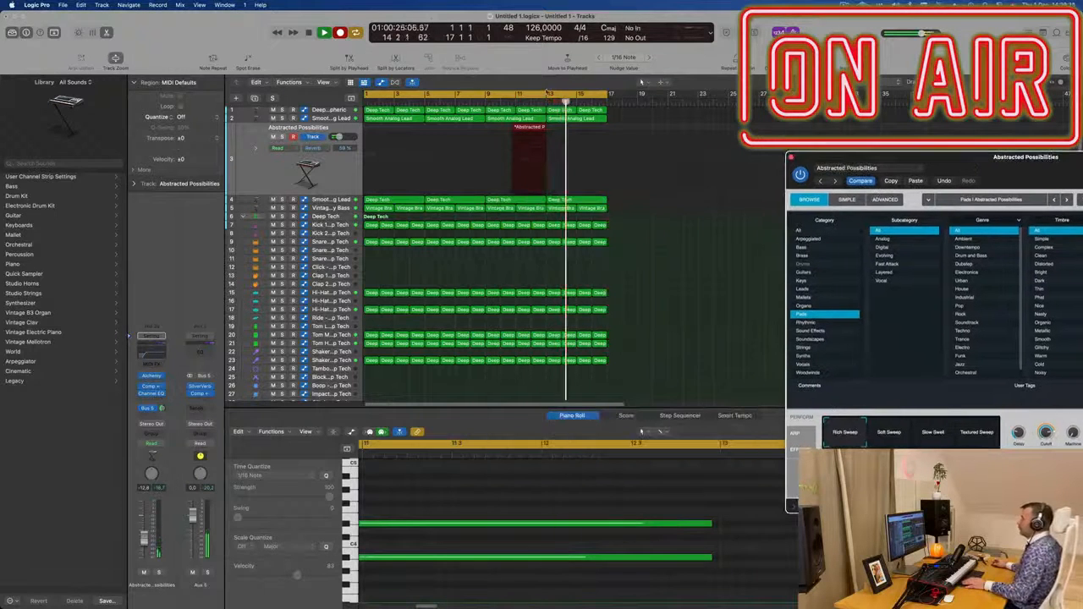
key("space")
key("space")
- Move the recorded pad region to bar 3, select both of its notes in the Piano Roll, and restart playback
left_click_drag(532, 127, 410, 129)
key("e")
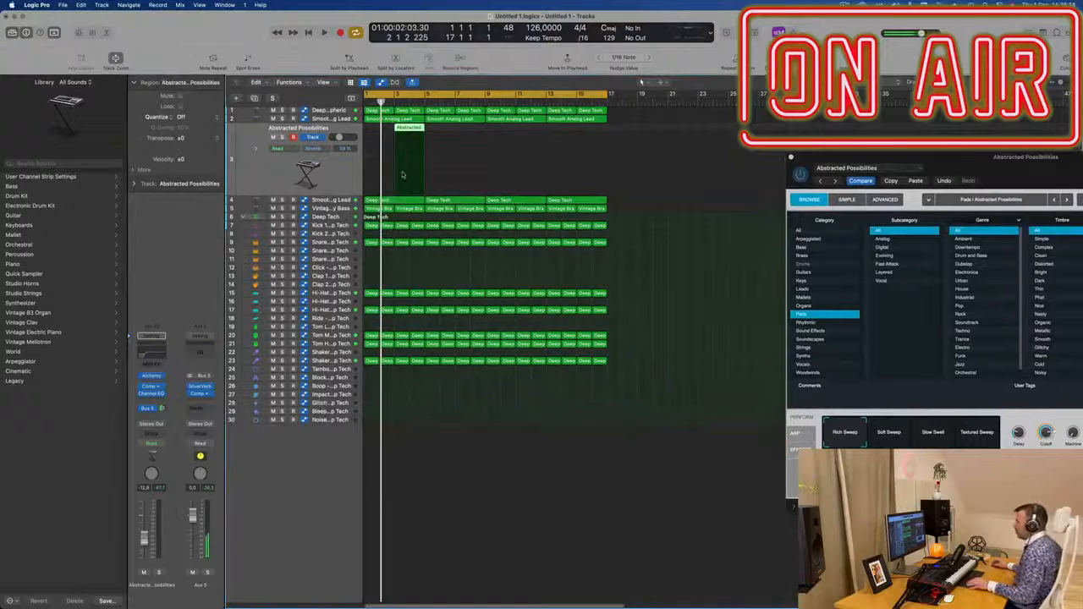
key("e")
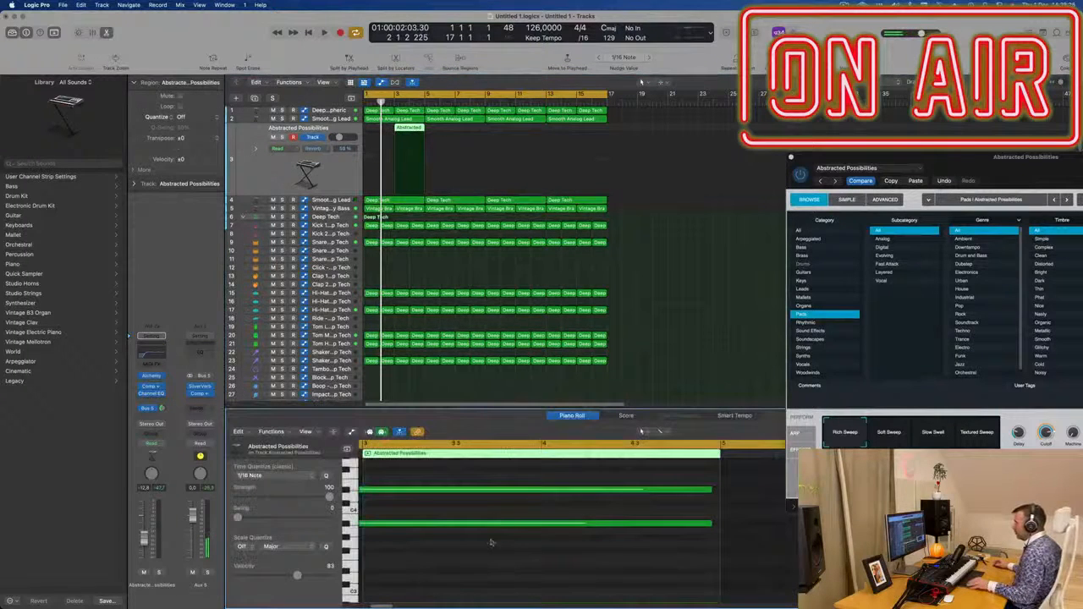
scroll(477, 559, "down", 2)
key("super+a")
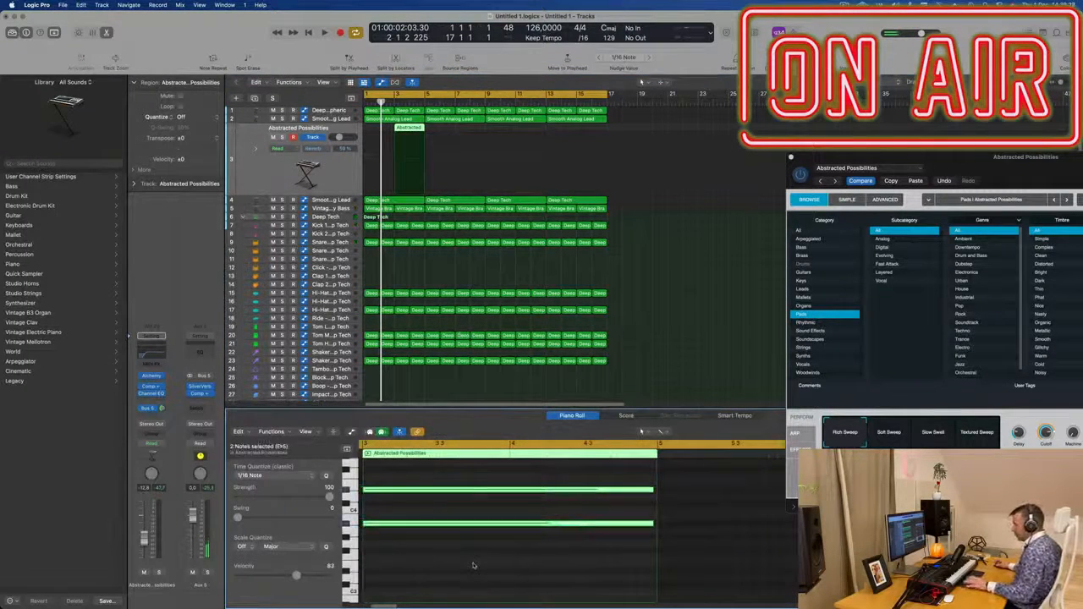
key("space")
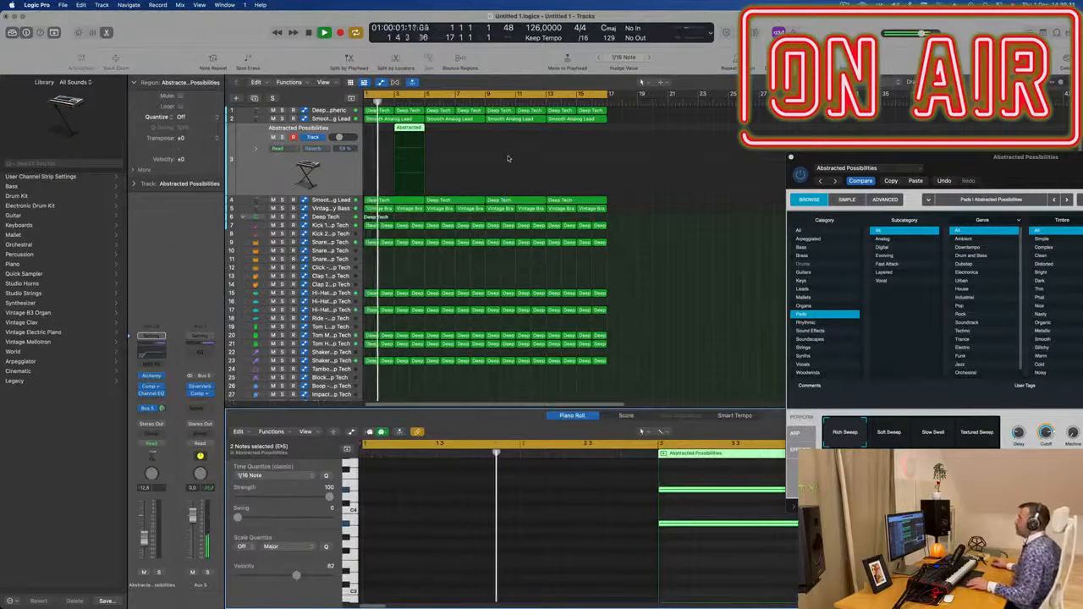
- Copy the bar 3 pad region to bar 7, bring the Alchemy window back into view, and select both regions
left_click_drag(439, 130, 470, 129)
left_click_drag(1057, 160, 555, 232)
left_click(407, 128)
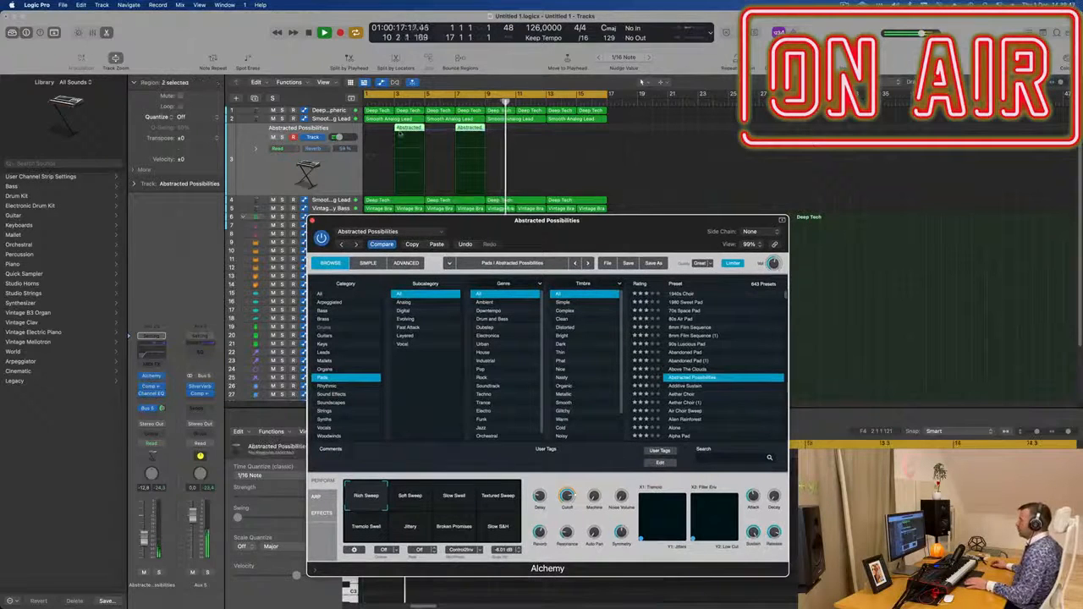
- Lengthen both pad regions to three bars each and restart playback with the Alchemy window moved off the regions
left_click(420, 132, "shift")
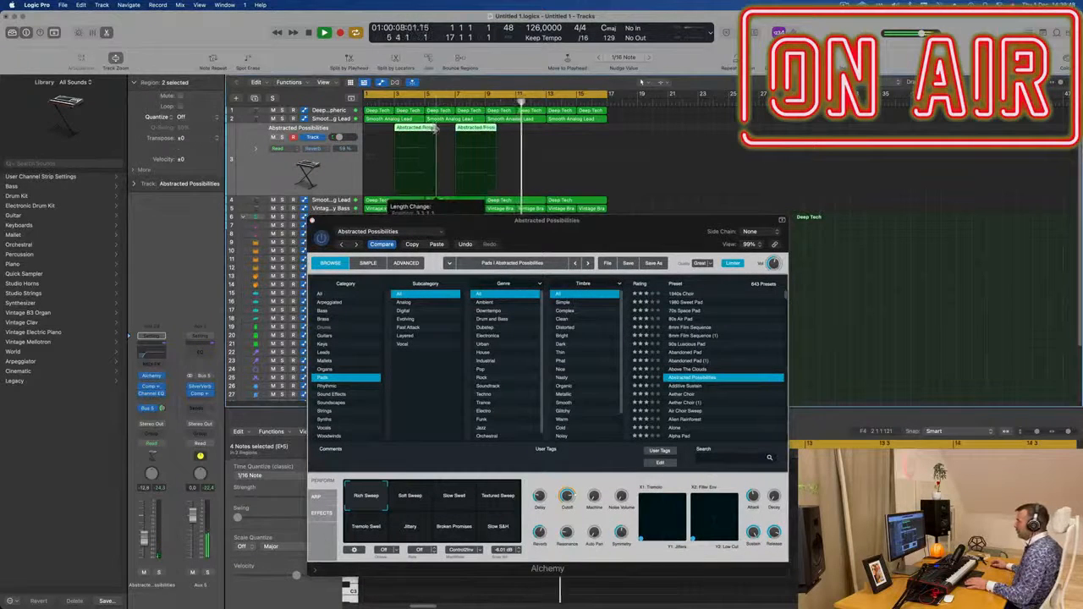
key("Return")
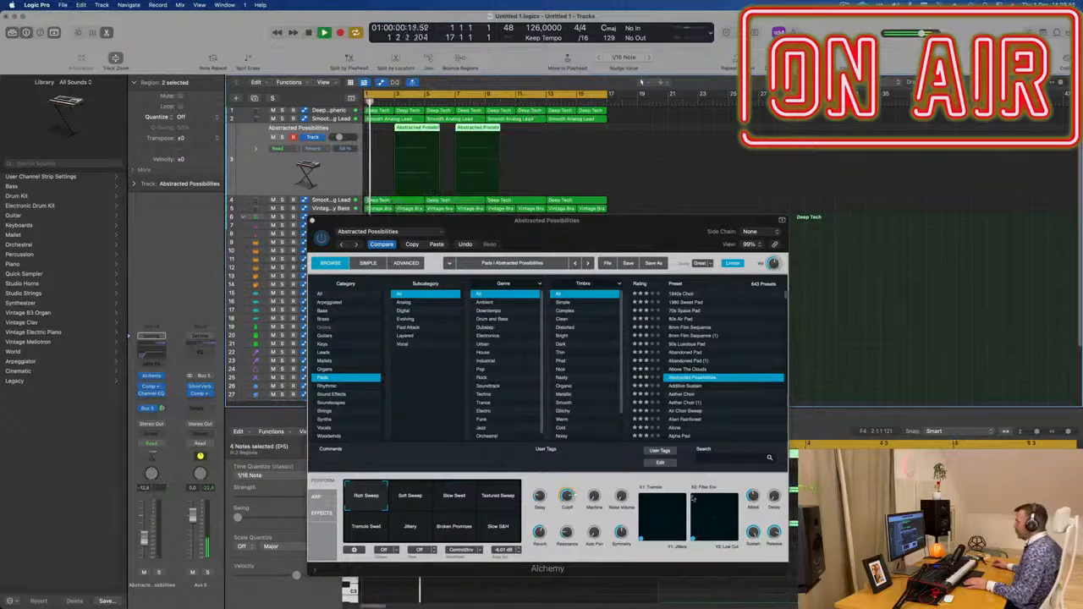
left_click_drag(631, 225, 751, 59)
scroll(584, 508, "down", 5)
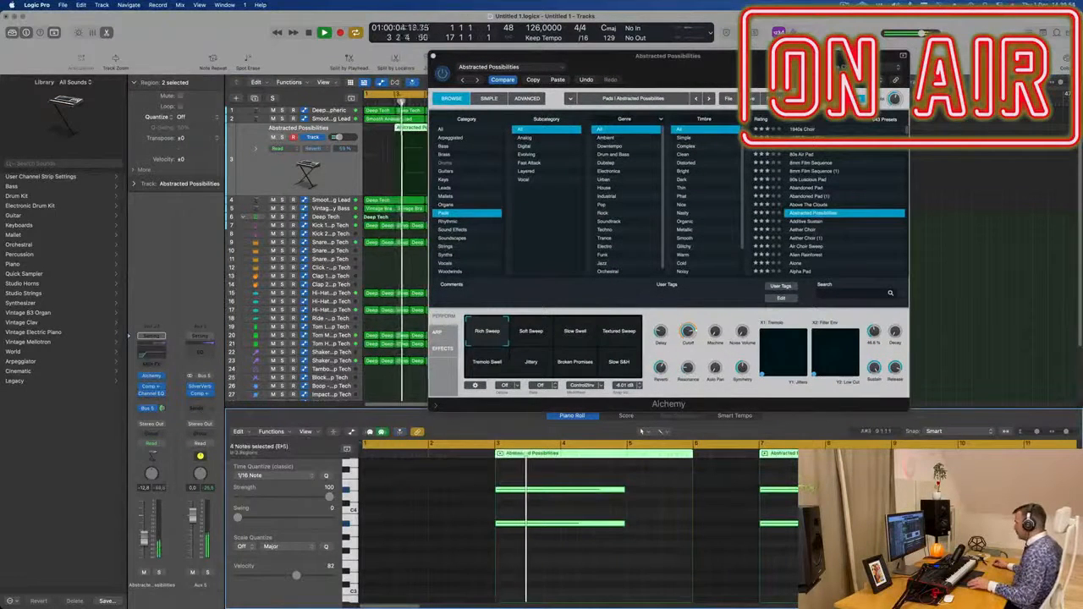
left_click_drag(889, 524, 922, 524)
key("super+Left")
- Close the Alchemy window and copy both pad regions to bars 11 and 15
left_click_drag(701, 59, 831, 76)
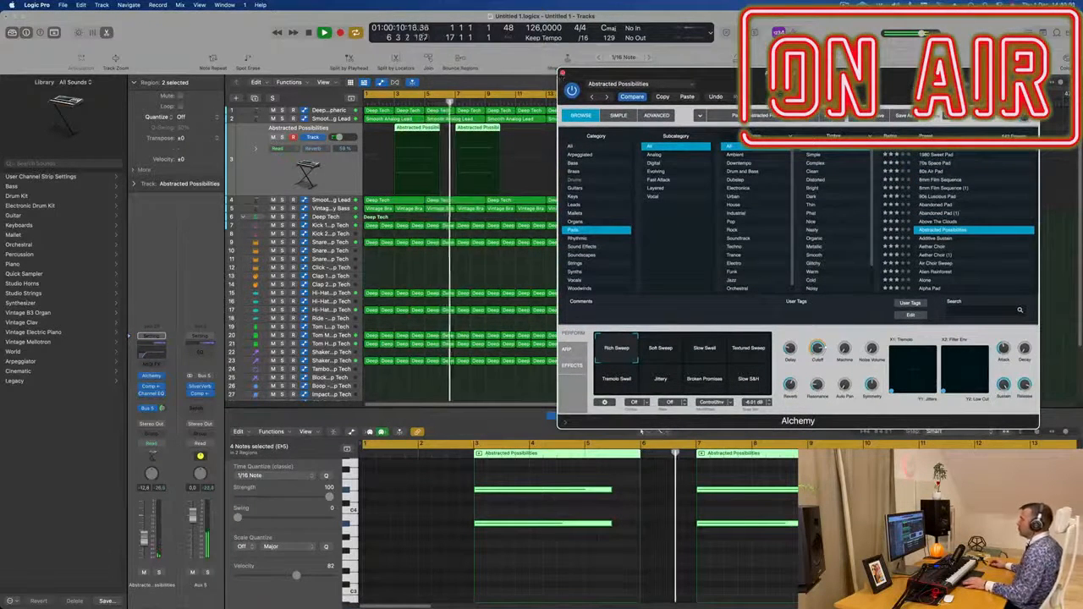
left_click(562, 75)
left_click_drag(418, 139, 536, 142)
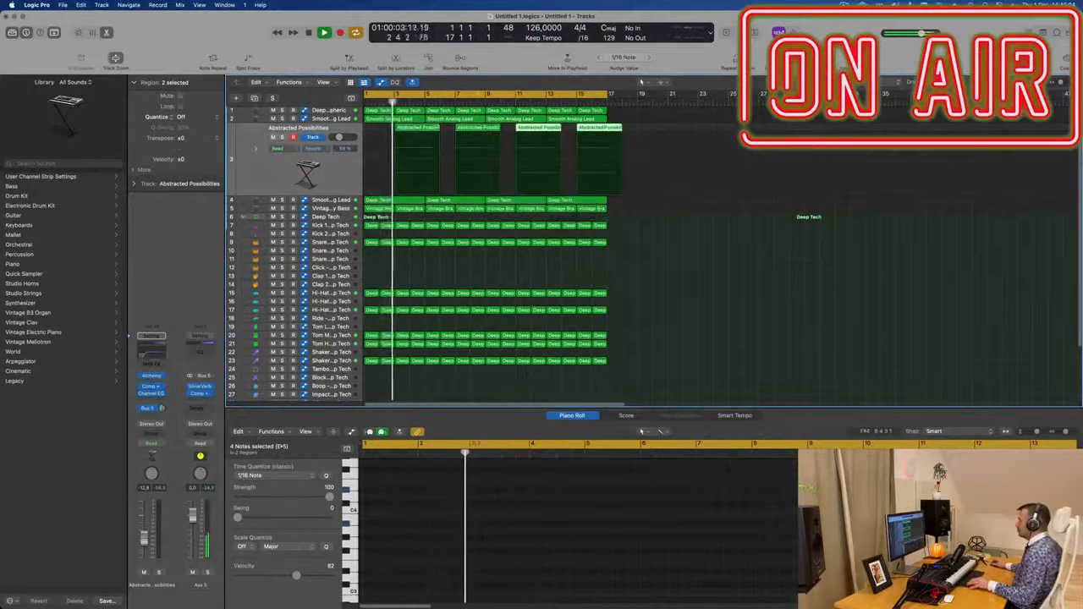
- Split the last pad region and its notes at bar 17 and delete the excess piece
double_click(608, 129)
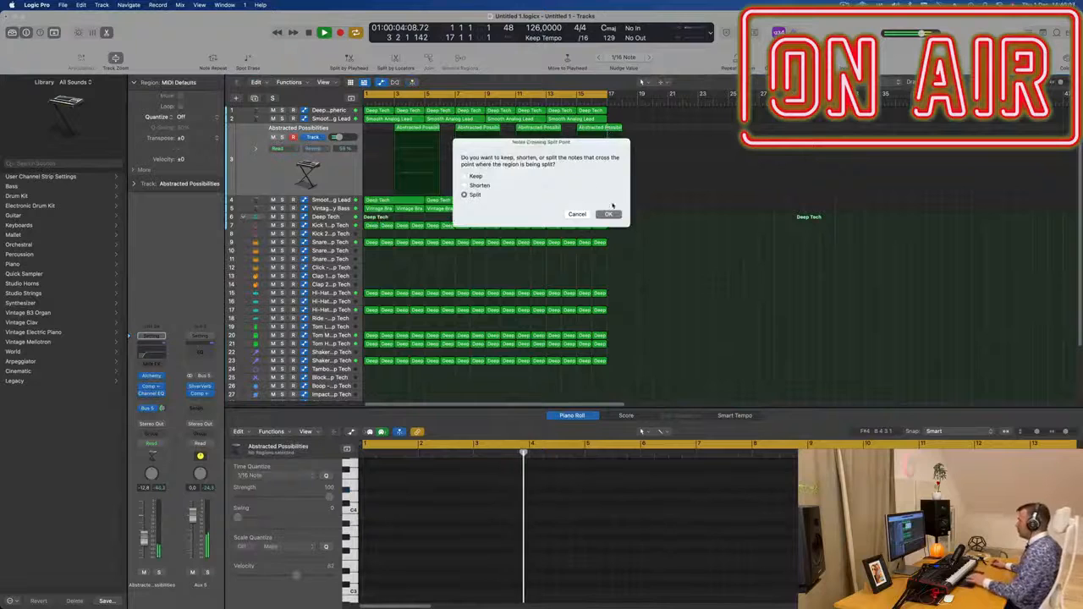
left_click(612, 215)
key("XF86AudioRaiseVolume")
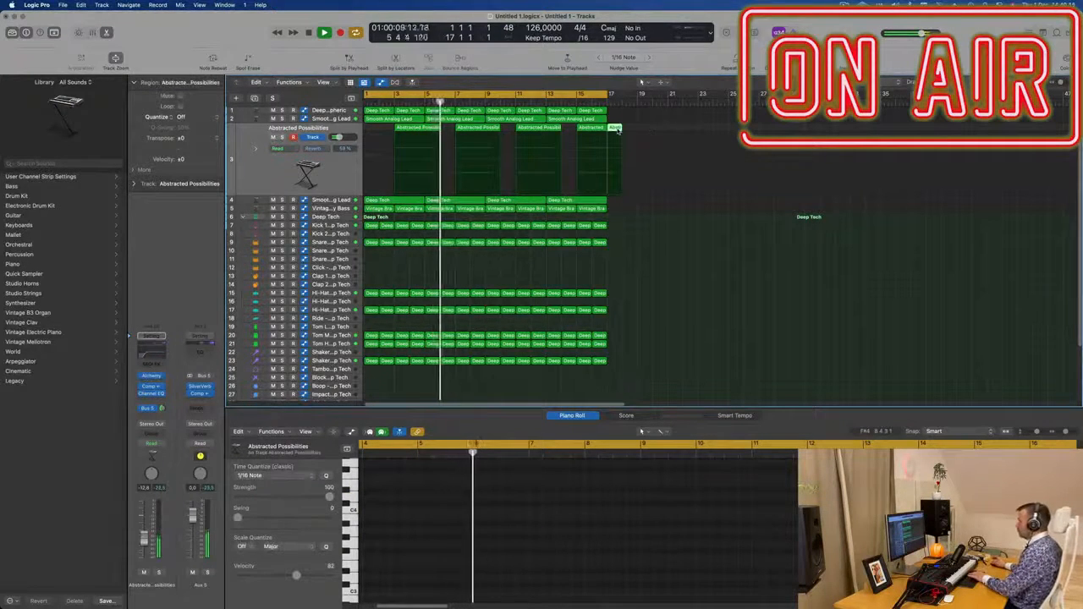
key("Delete")
- Select all four pad regions, reopen Alchemy, and audition the Soft Sweep and Slow Swell performance snapshots
left_click(304, 176)
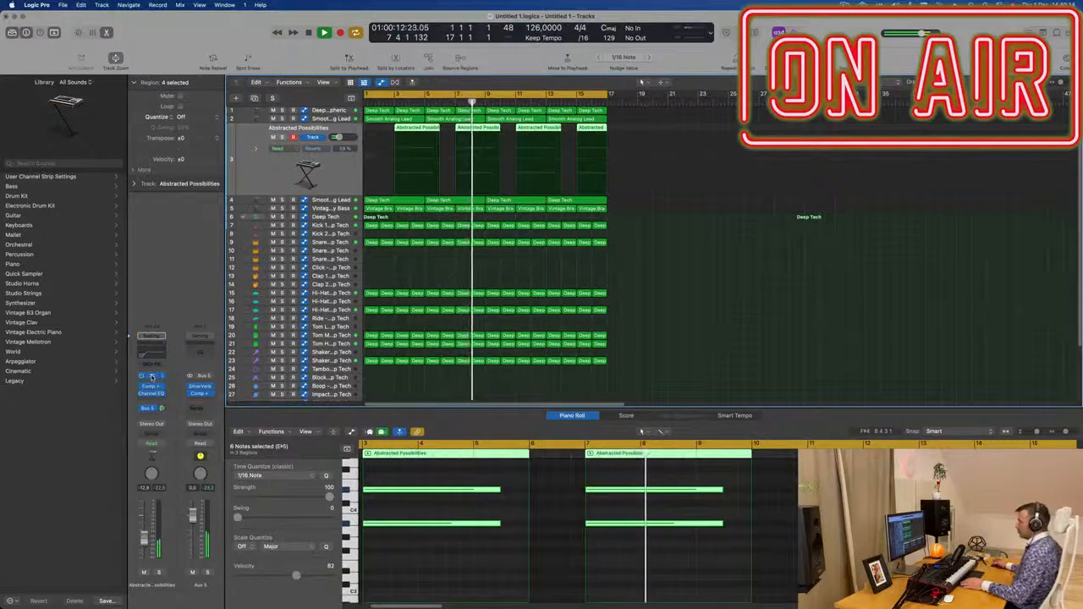
left_click(152, 378)
left_click_drag(834, 92, 739, 172)
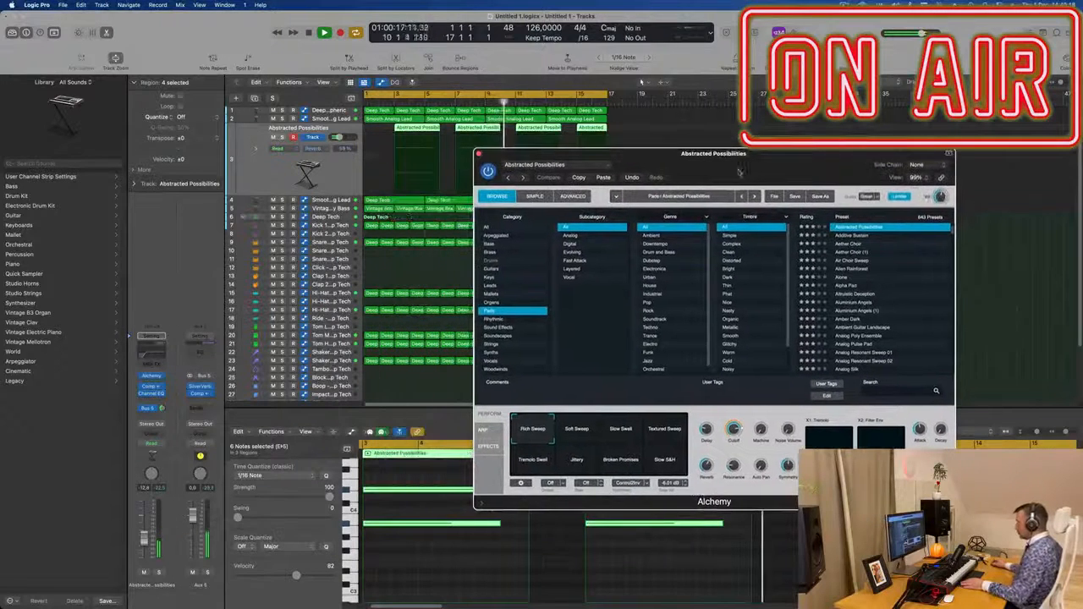
left_click(577, 430)
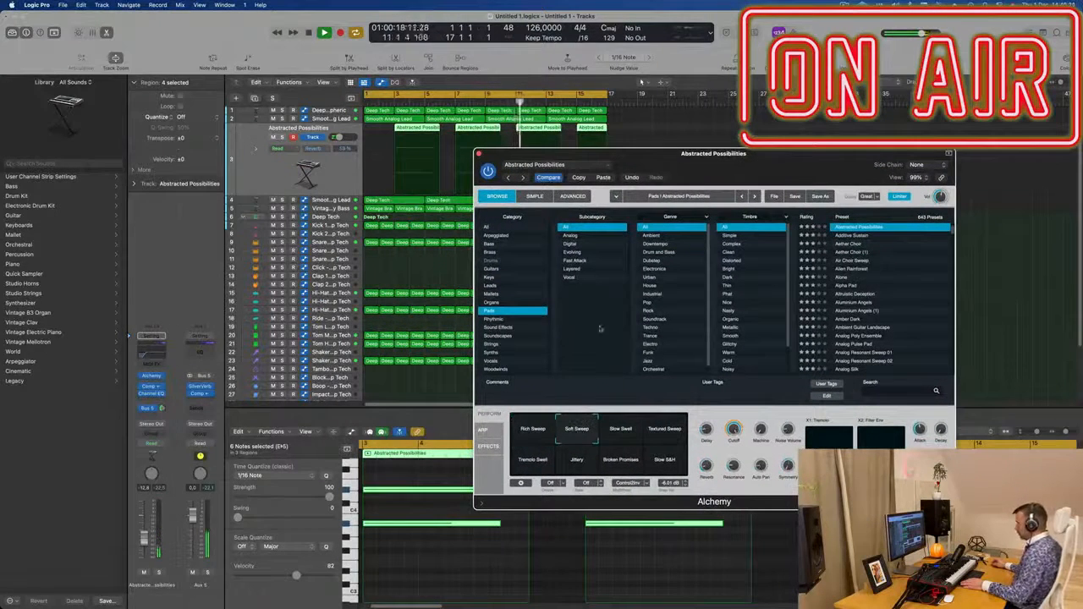
left_click_drag(758, 159, 802, 17)
left_click(578, 430)
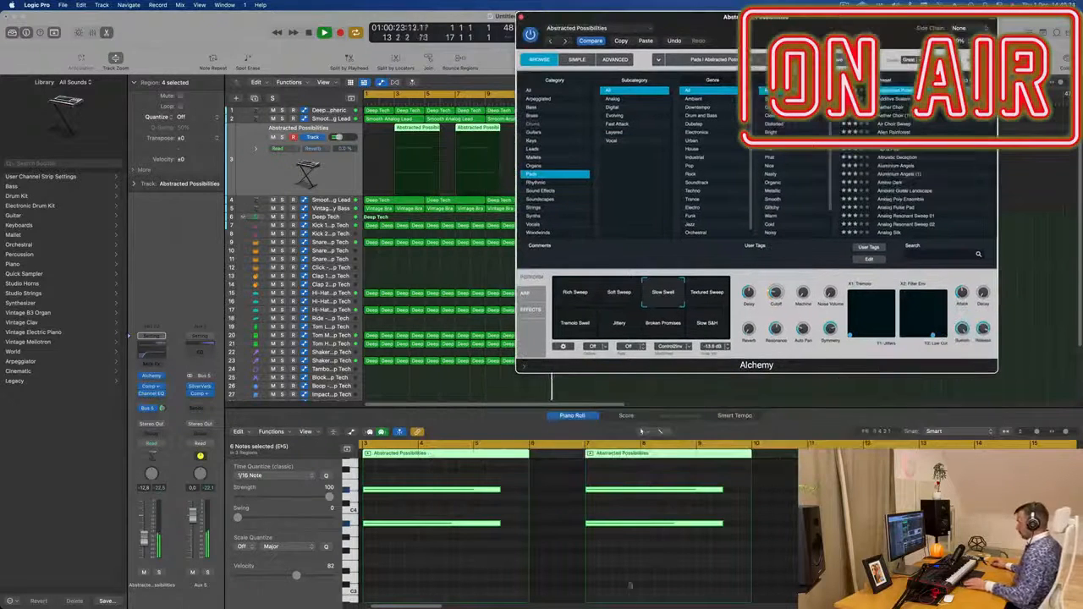
key("space")
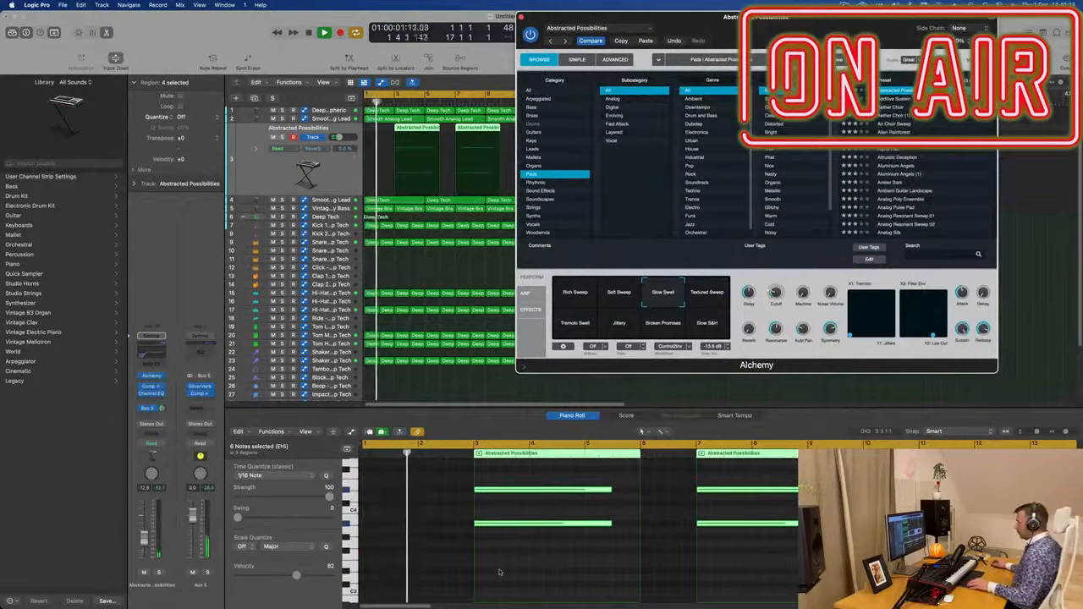
- Copy the chord notes in all four pad regions one octave lower and restart playback
left_click_drag(802, 17, 1003, 17)
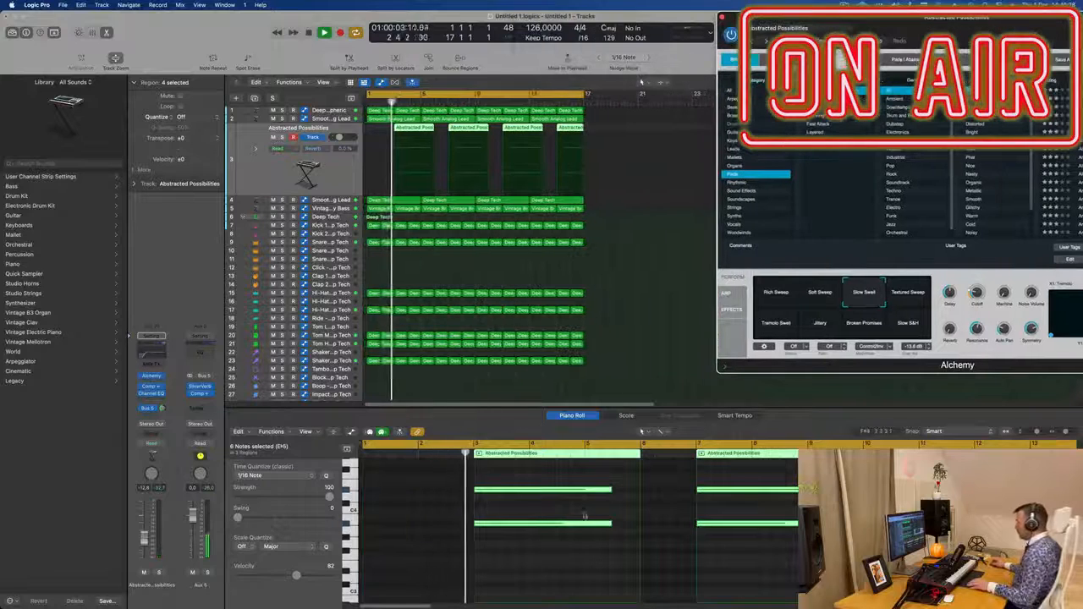
key("super+Left")
left_click(484, 534)
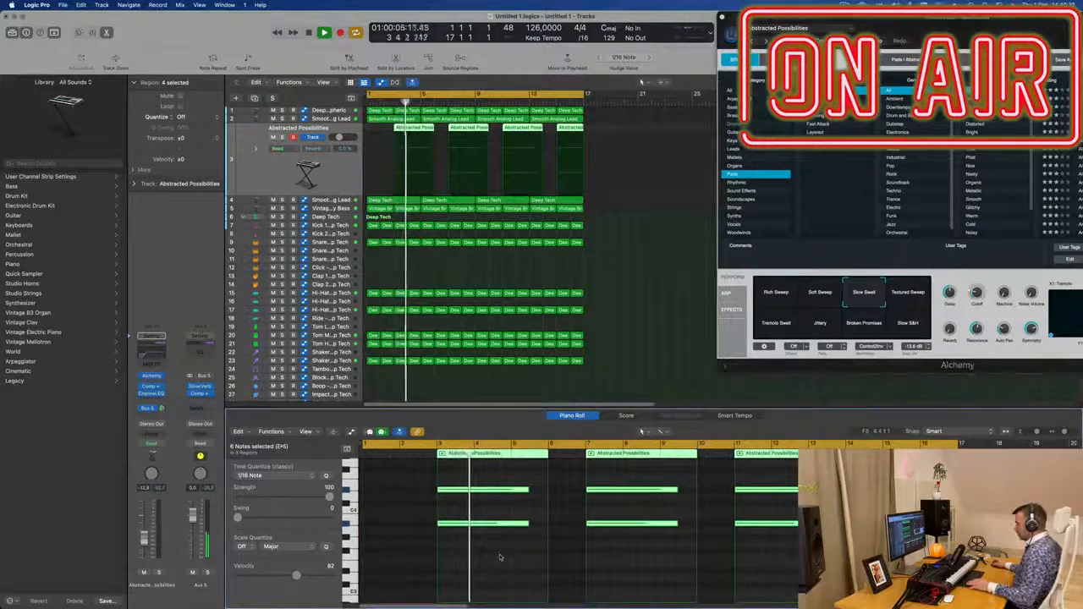
left_click_drag(483, 526, 490, 555)
key("Return")
- Set a low cut at 71 Hz in the pad track's Channel EQ and close the EQ window
left_click_drag(958, 17, 650, 110)
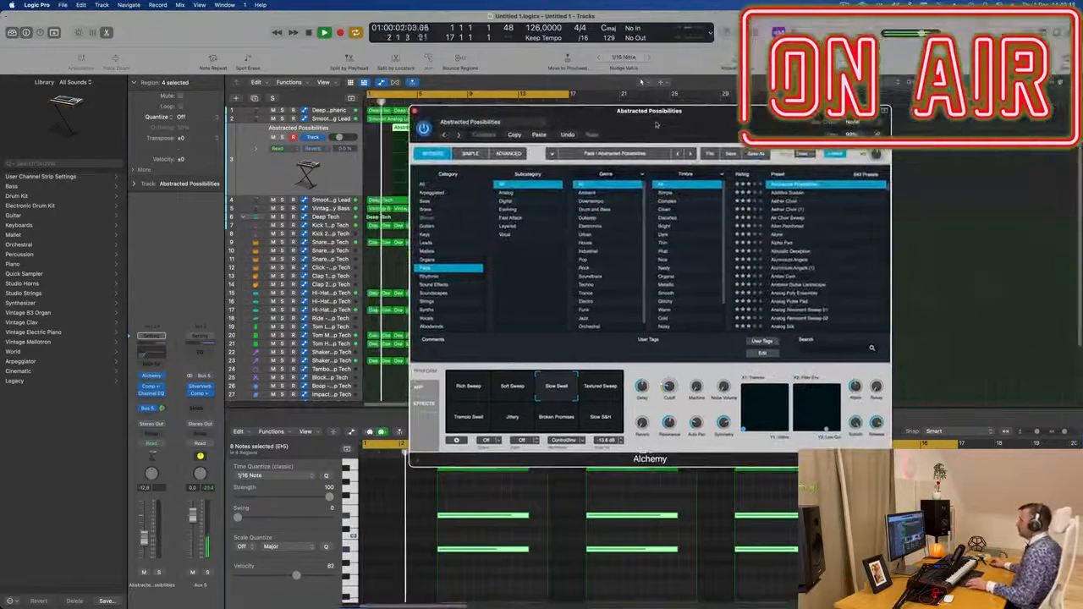
left_click(151, 337)
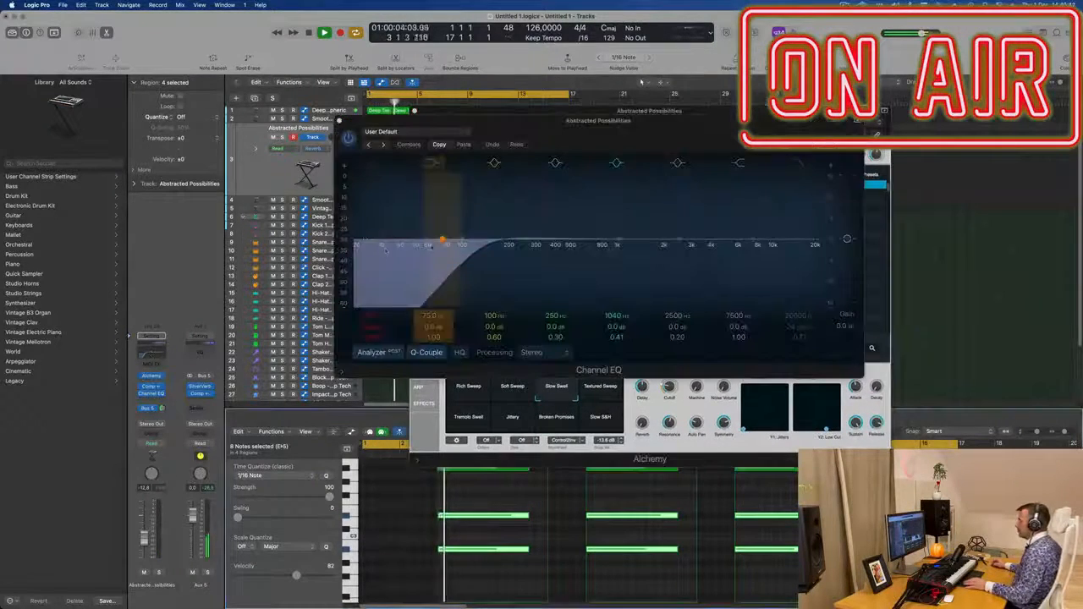
left_click_drag(465, 256, 447, 257)
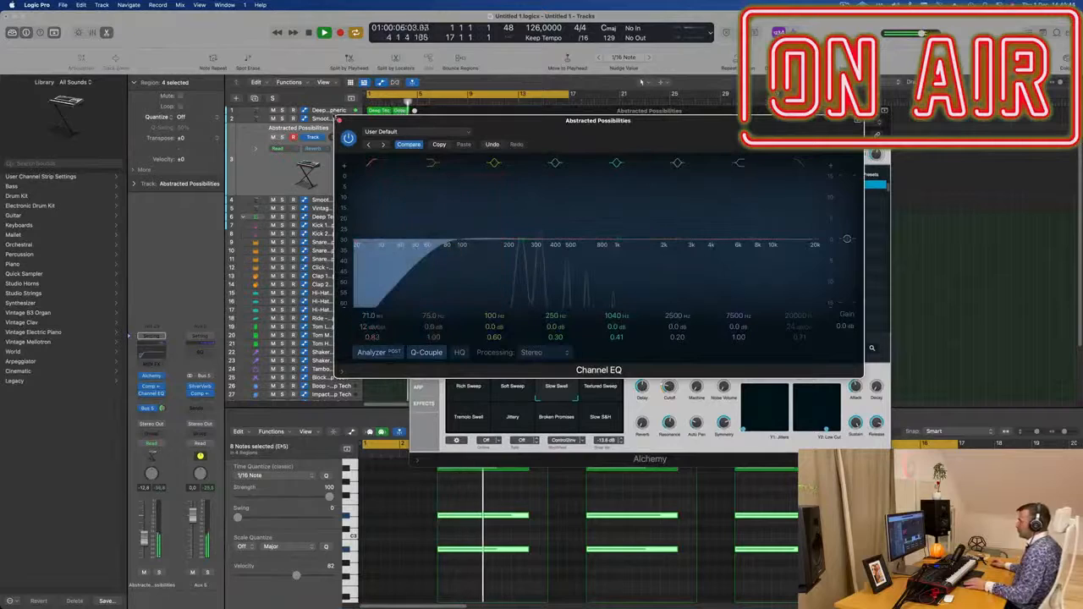
left_click(339, 121)
- Audition Alchemy's Tremolo Swell, Jittery, Broken Promises and Slow S&H snapshots and return to Rich Sweep
left_click_drag(671, 109, 728, 138)
left_click(626, 412)
left_click(529, 447)
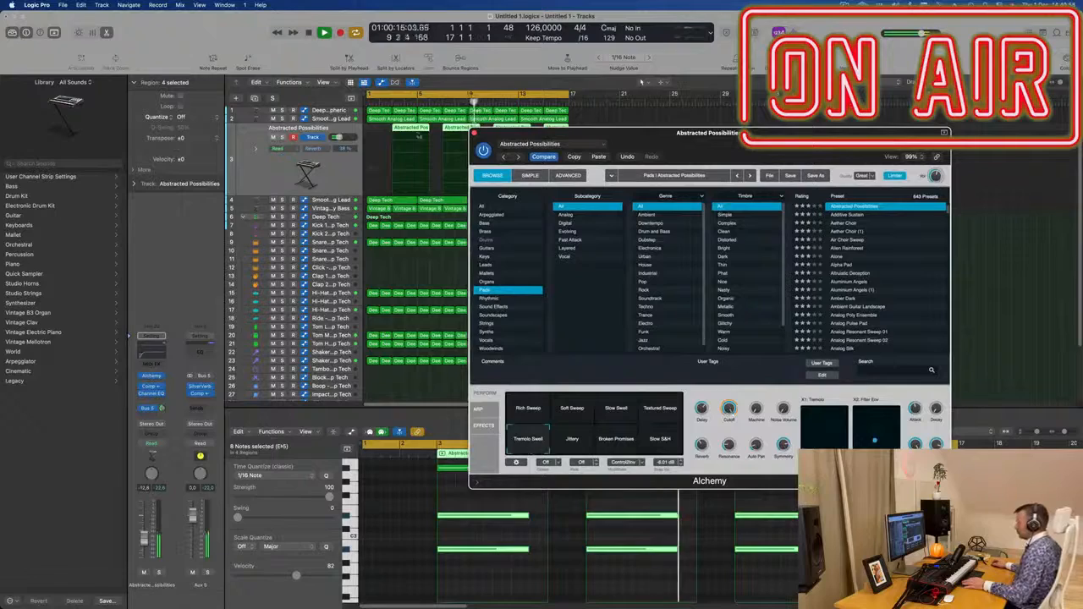
key("space")
left_click_drag(711, 133, 567, 239)
left_click(488, 542)
left_click(528, 544)
left_click(565, 540)
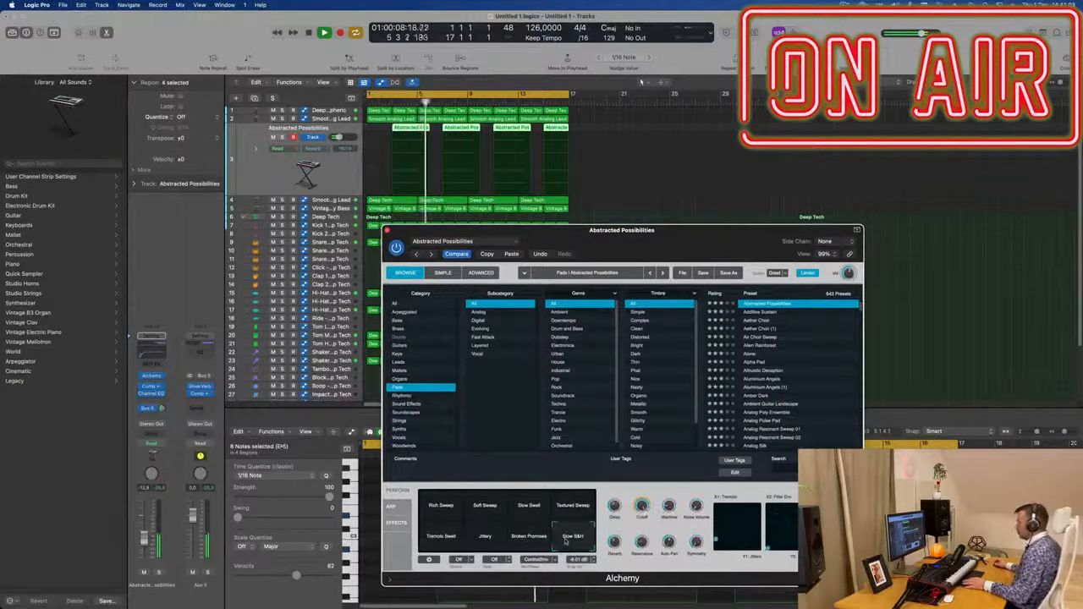
left_click(446, 509)
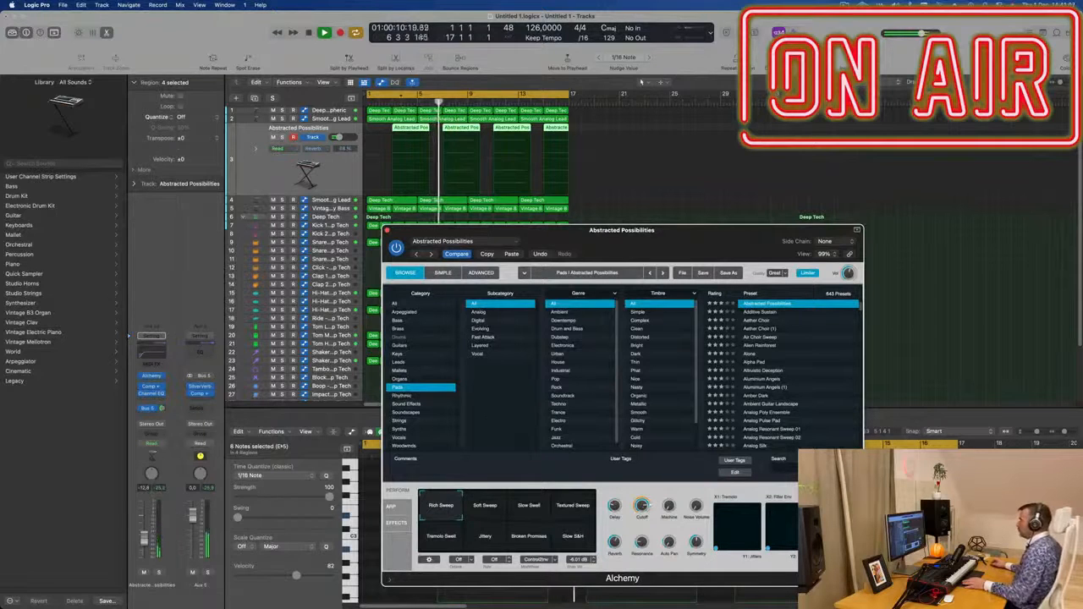
- Adjust Alchemy's Cutoff and Machine controls and solo the pad track
key("super+w")
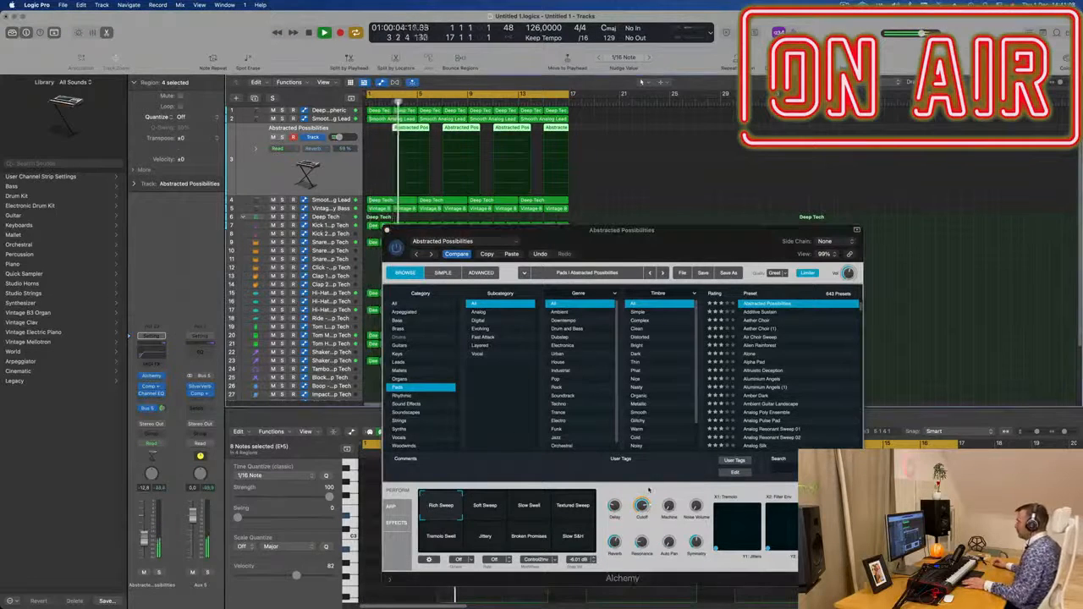
left_click(642, 506)
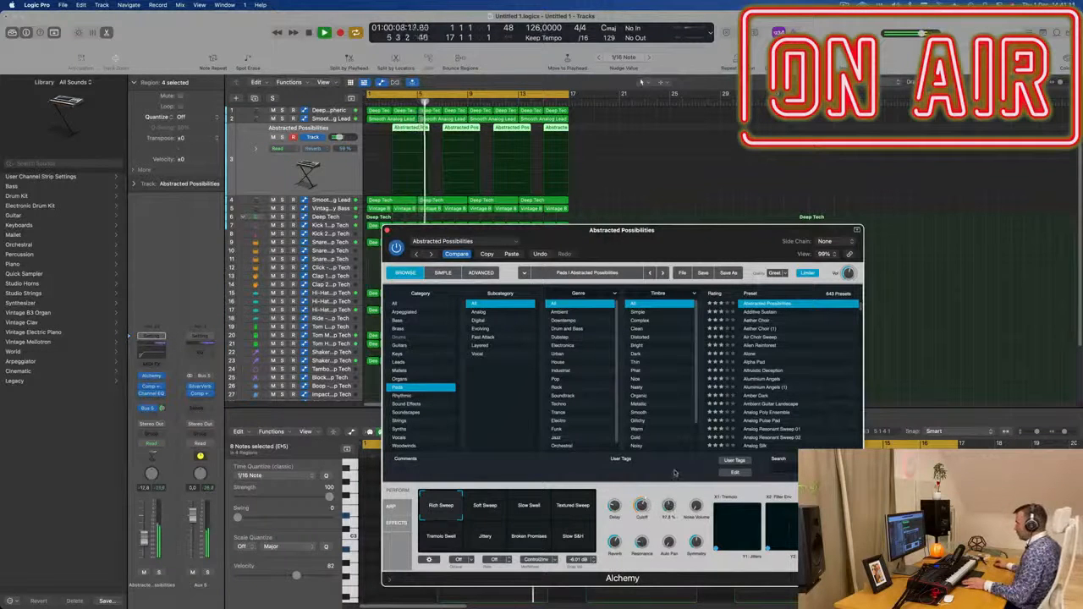
key("space")
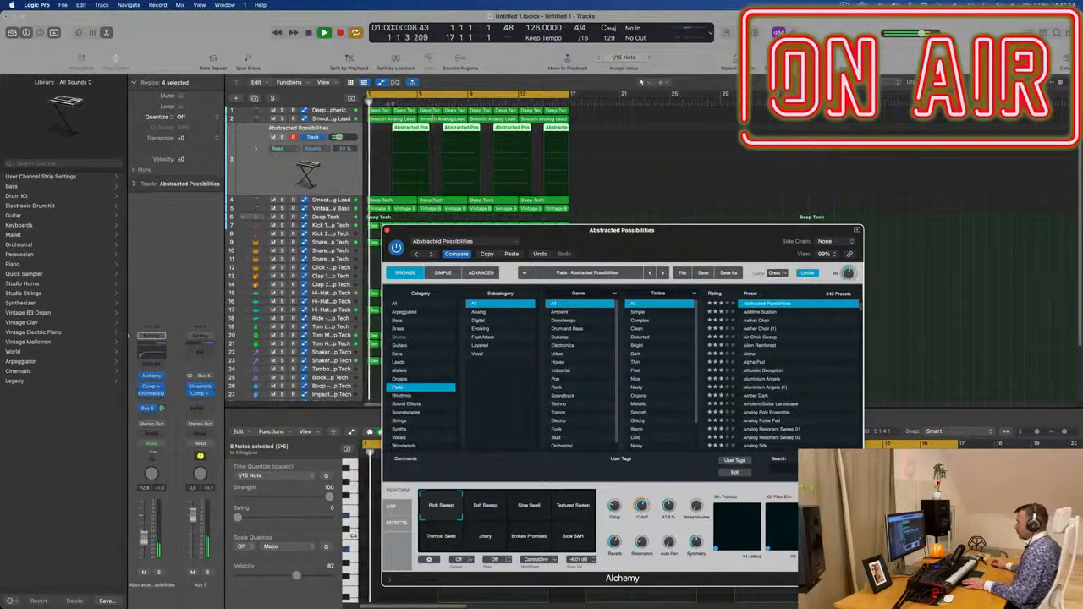
left_click(394, 103)
left_click(158, 573)
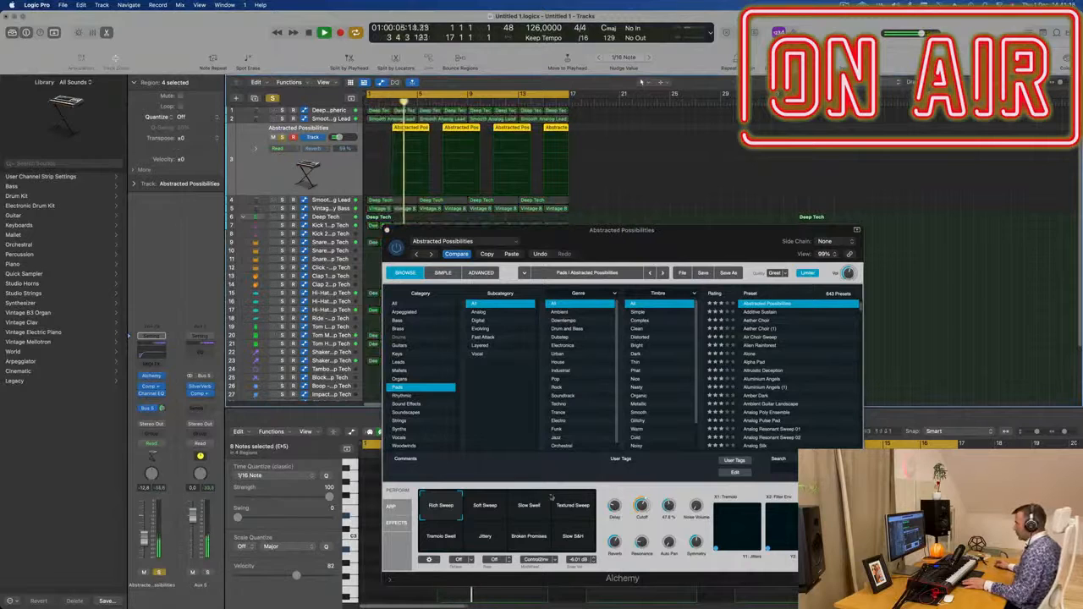
left_click(673, 489)
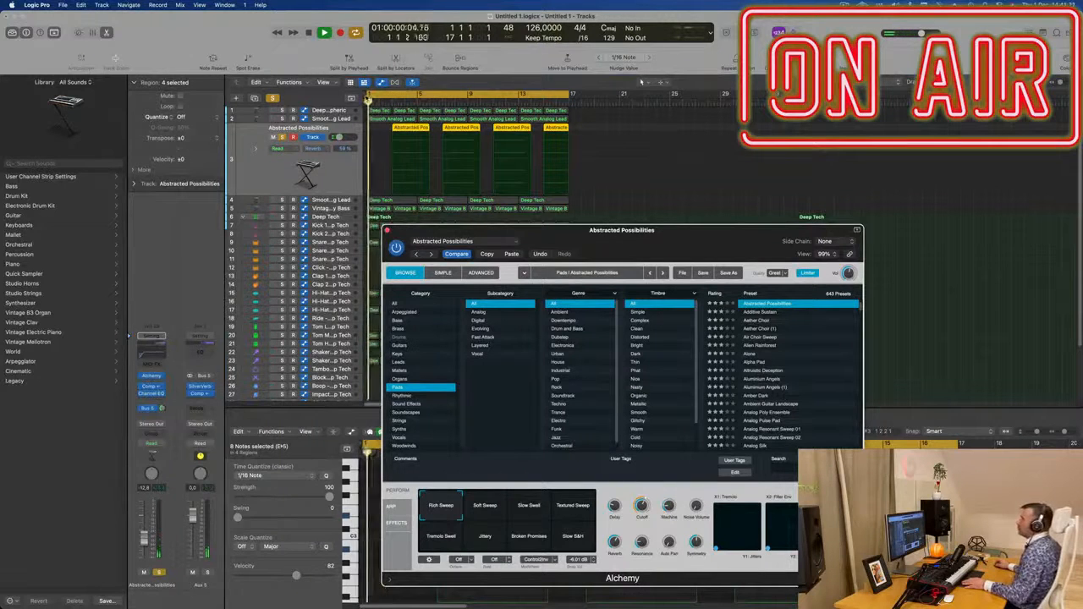
- Set the cycle range to start at bar 3 and adjust Alchemy's Noise Volume control
left_click_drag(370, 95, 394, 95)
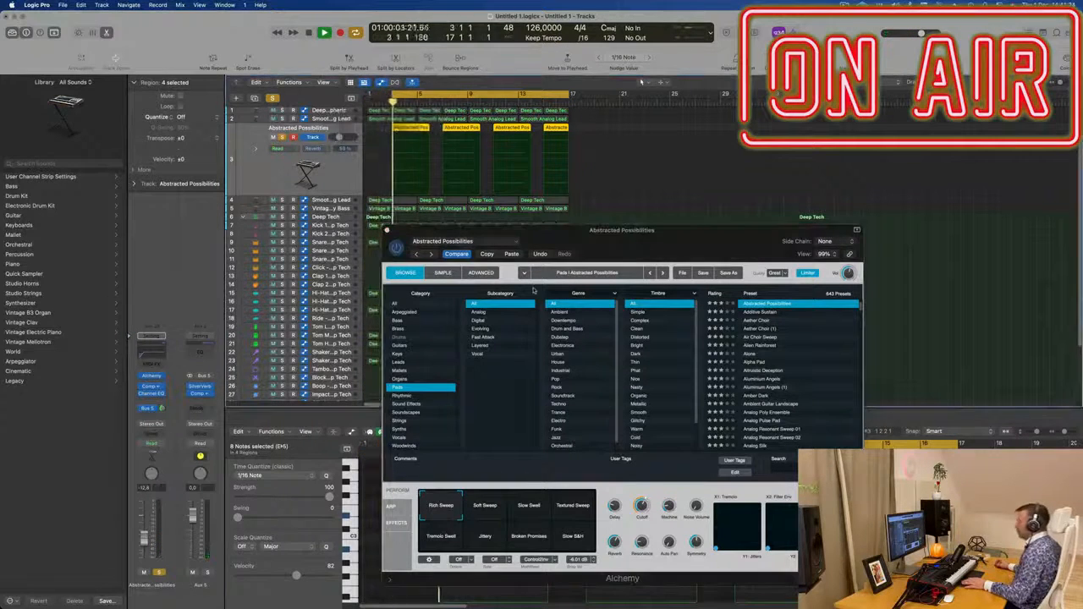
left_click_drag(698, 505, 702, 514)
key("space")
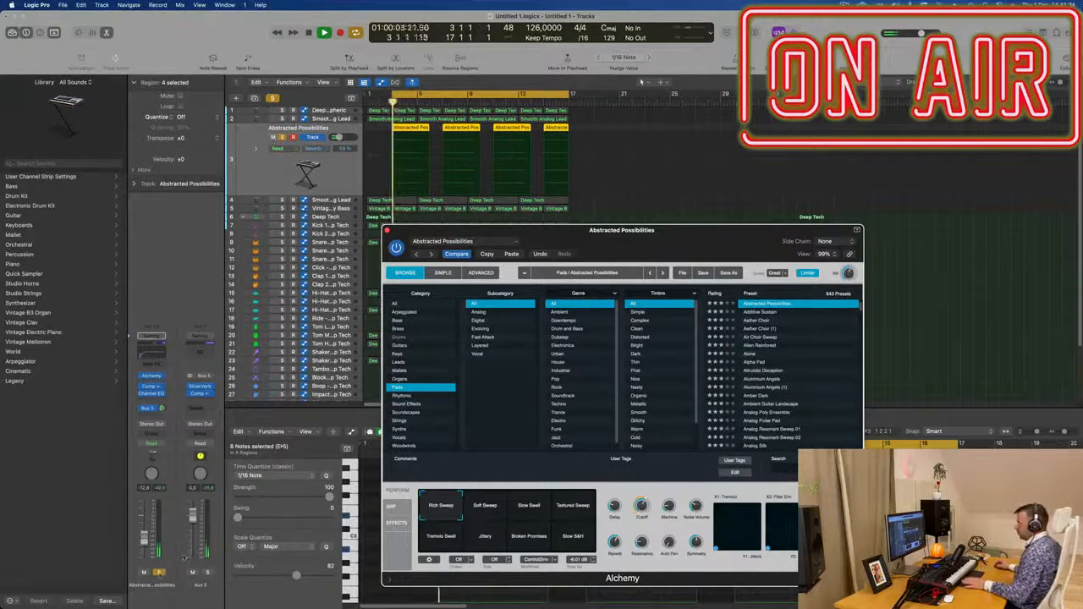
- Turn off solo on the pad track, restart playback with all tracks, and close the Alchemy window
left_click(159, 574)
key("Return")
left_click_drag(403, 235, 410, 172)
left_click(394, 167)
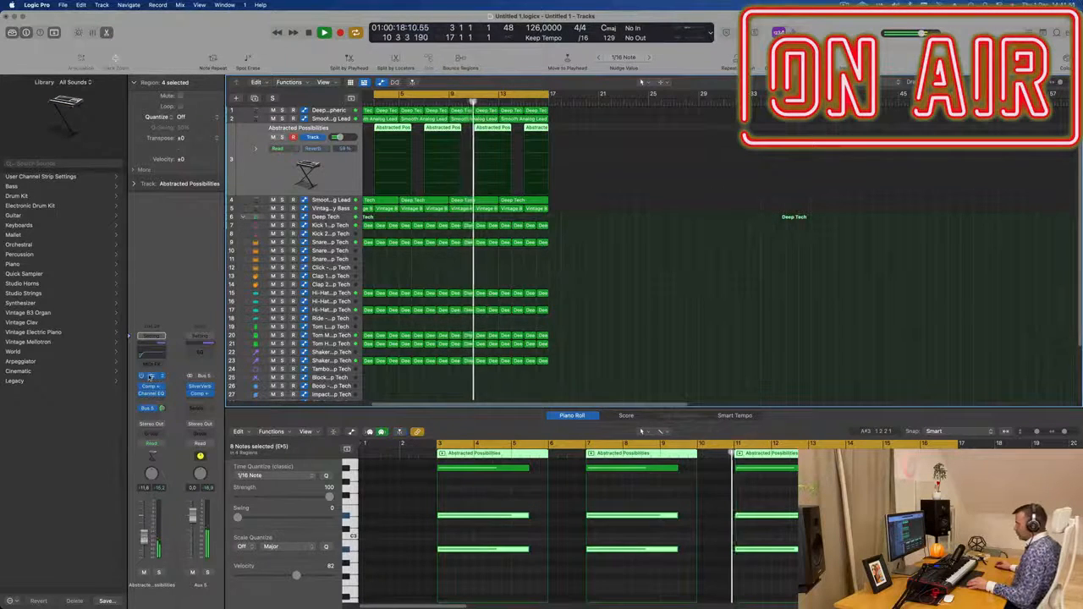
- Bring Alchemy back up, set the pad's Cutoff to about 72%, and close the window
key("v")
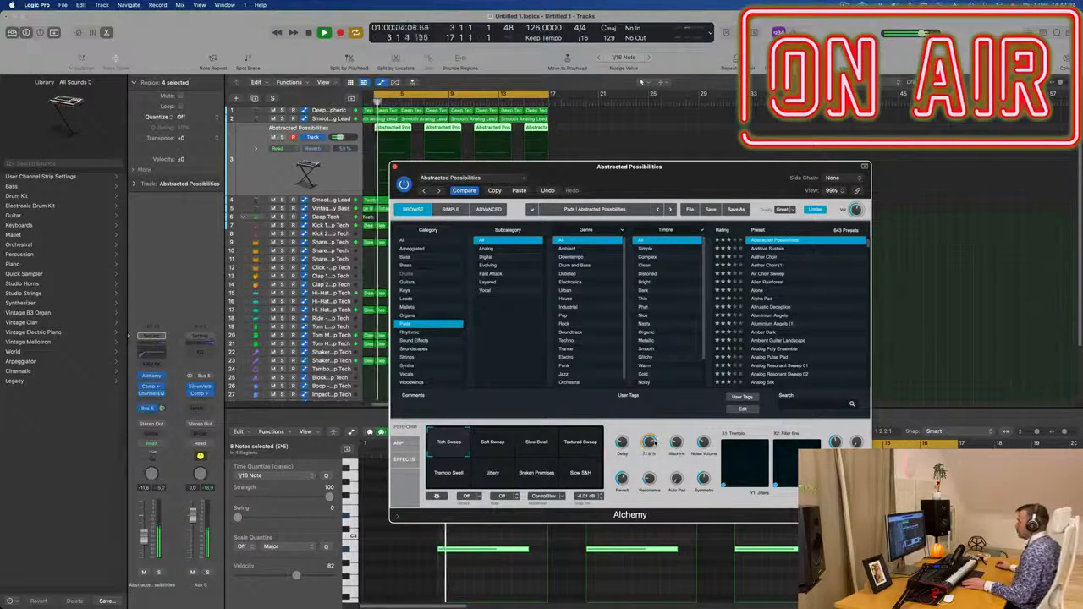
left_click_drag(699, 183, 698, 184)
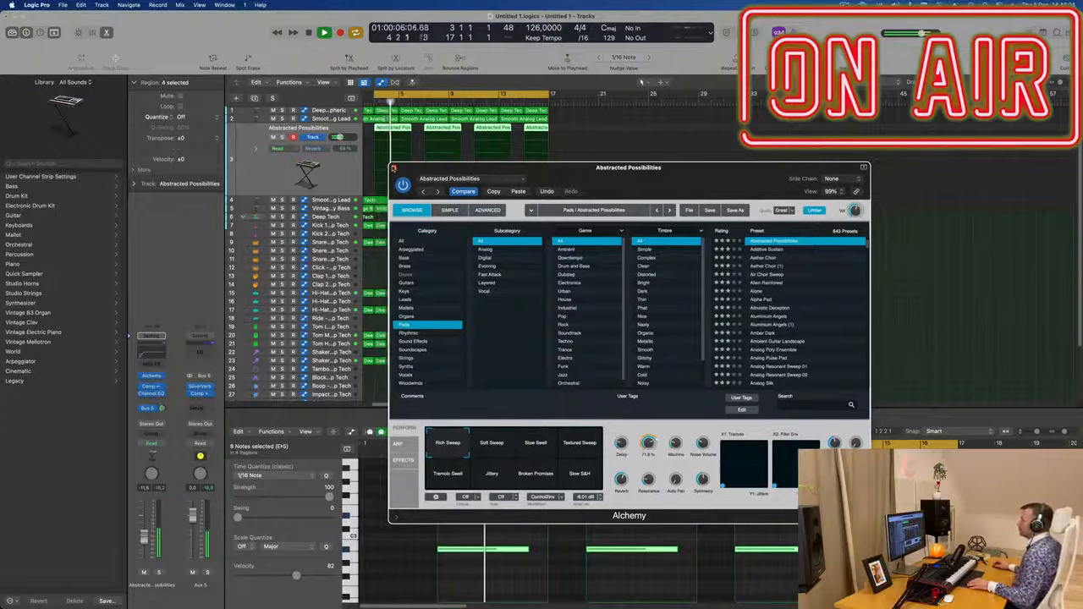
left_click(393, 168)
- Select all regions in the arrangement and repeat them twice, extending the track to bar 49
scroll(457, 254, "down", 5)
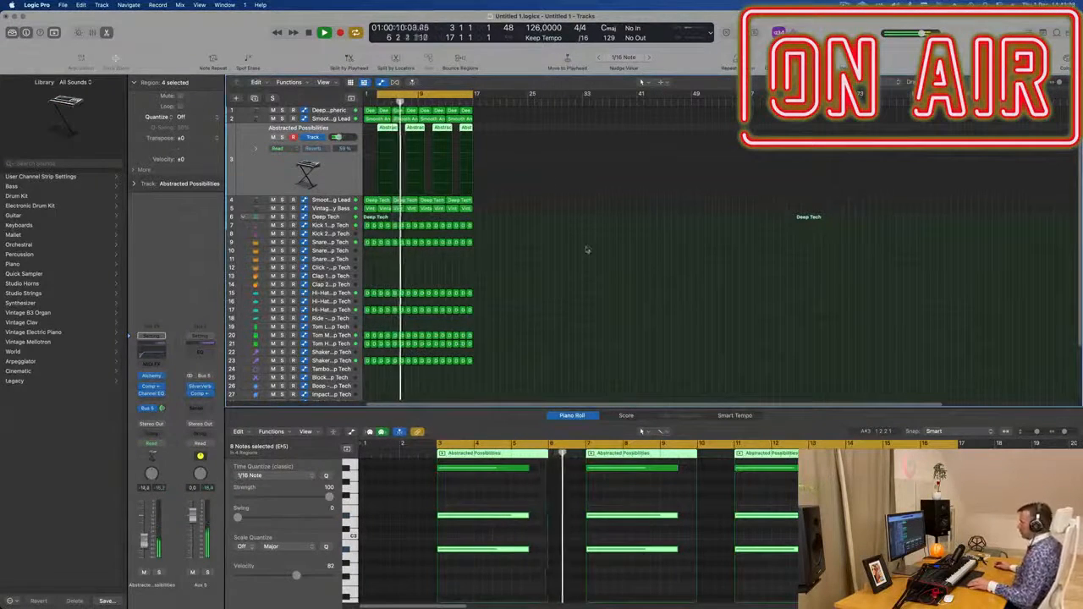
scroll(589, 248, "up", 1)
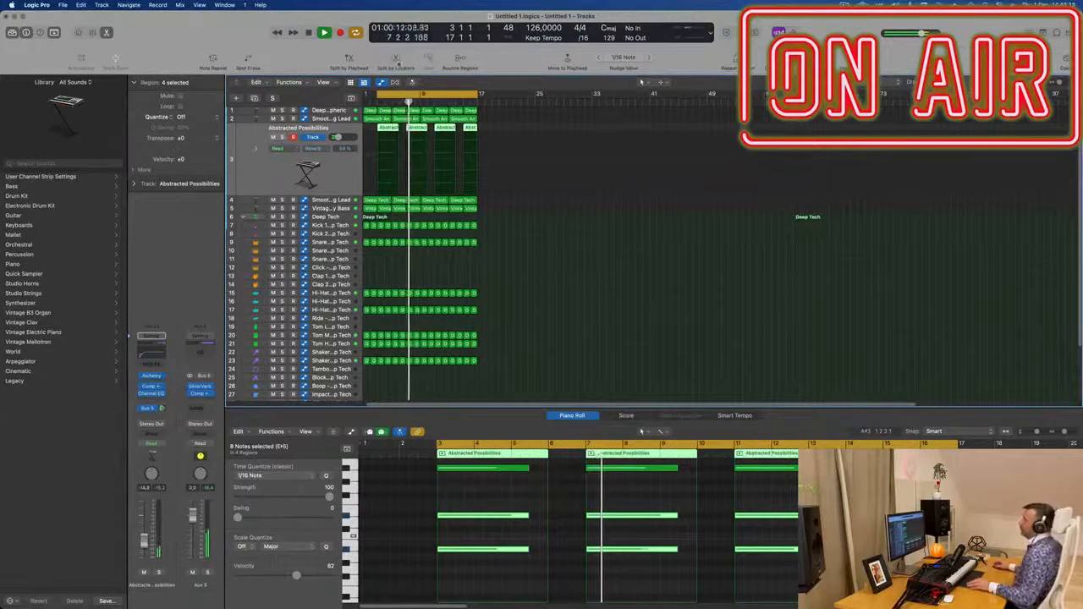
scroll(357, 100, "left", 1)
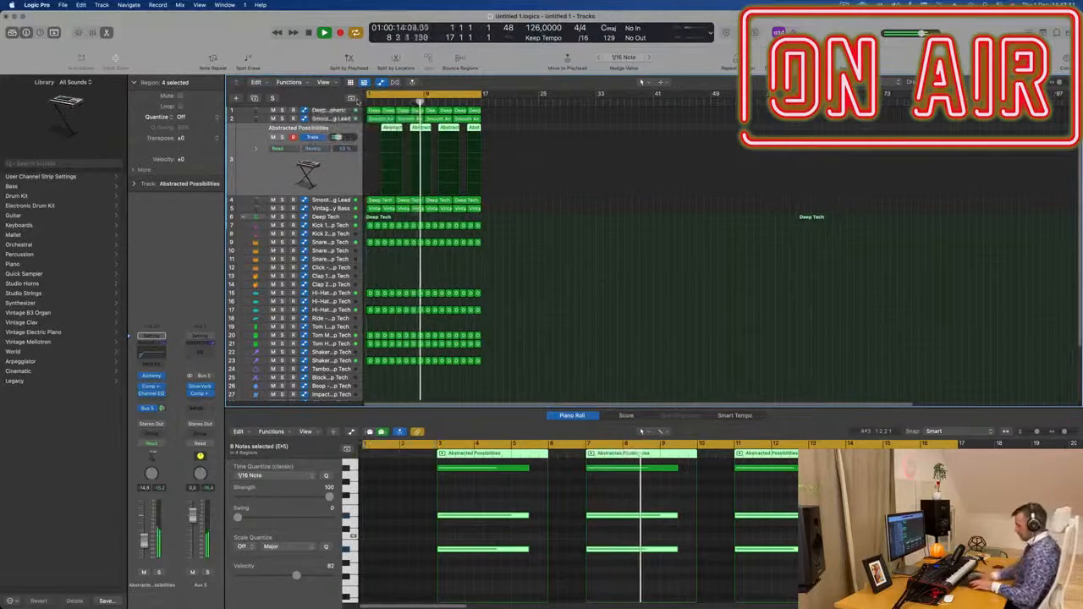
key("super+a")
key("super+r")
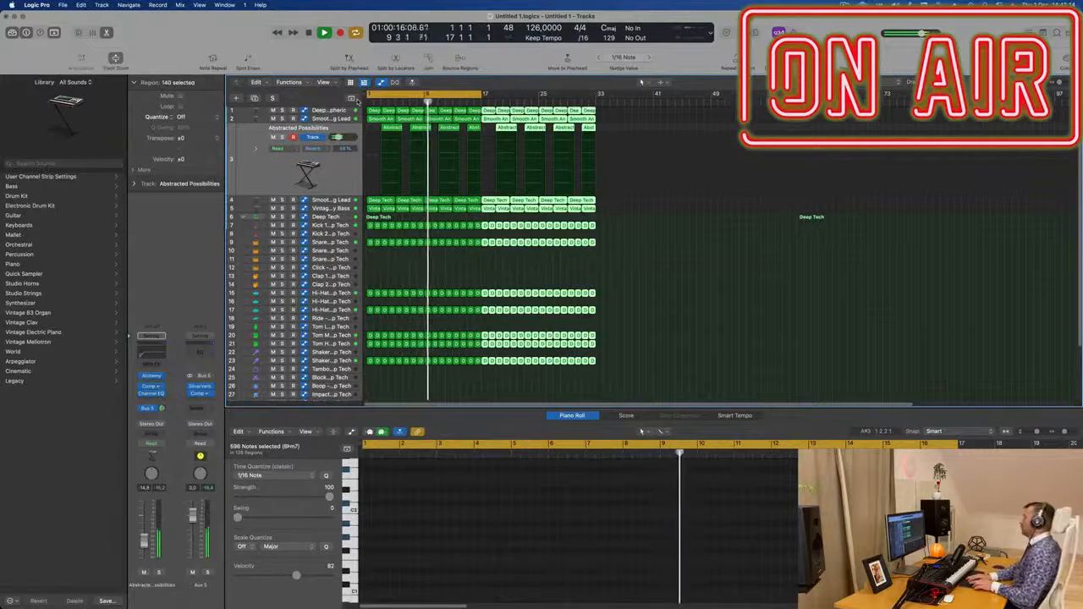
key("super+r")
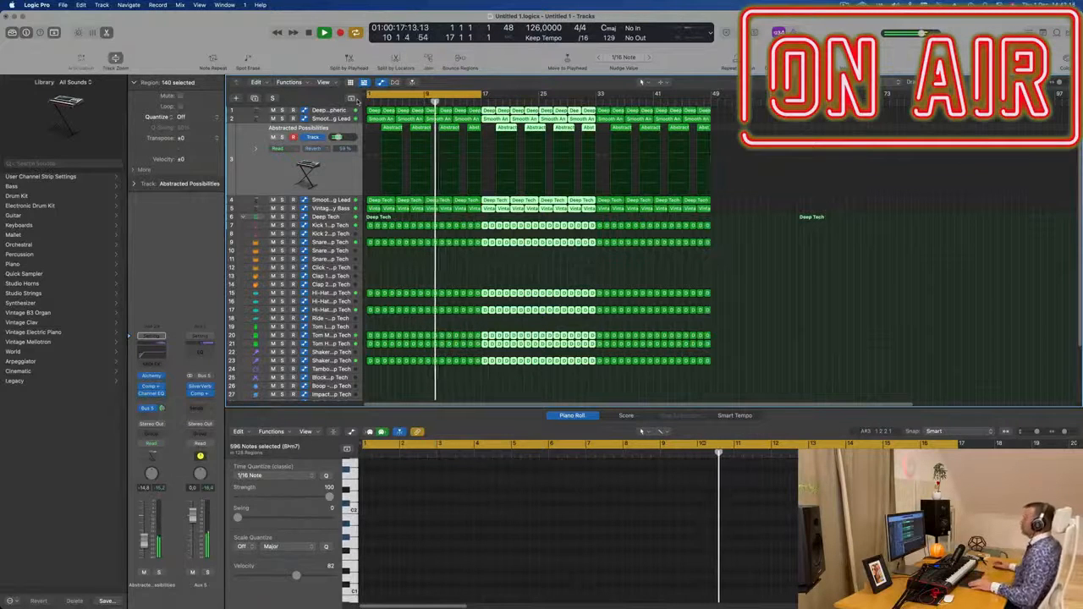
- Repeat the selected regions once more, extending the track to bar 65, and show the secondary ruler
key("super+r")
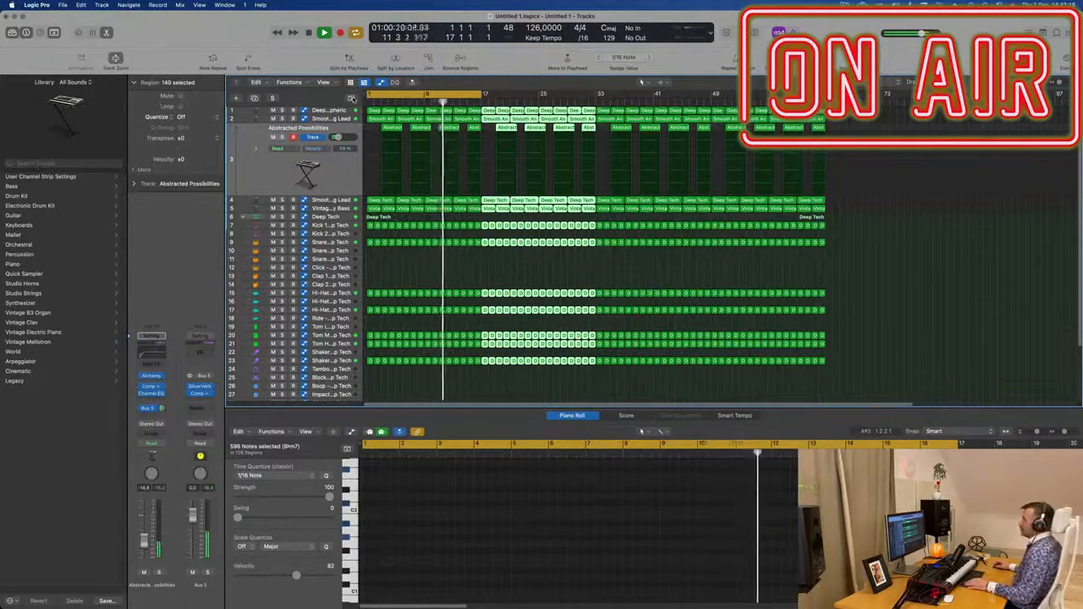
left_click(327, 83)
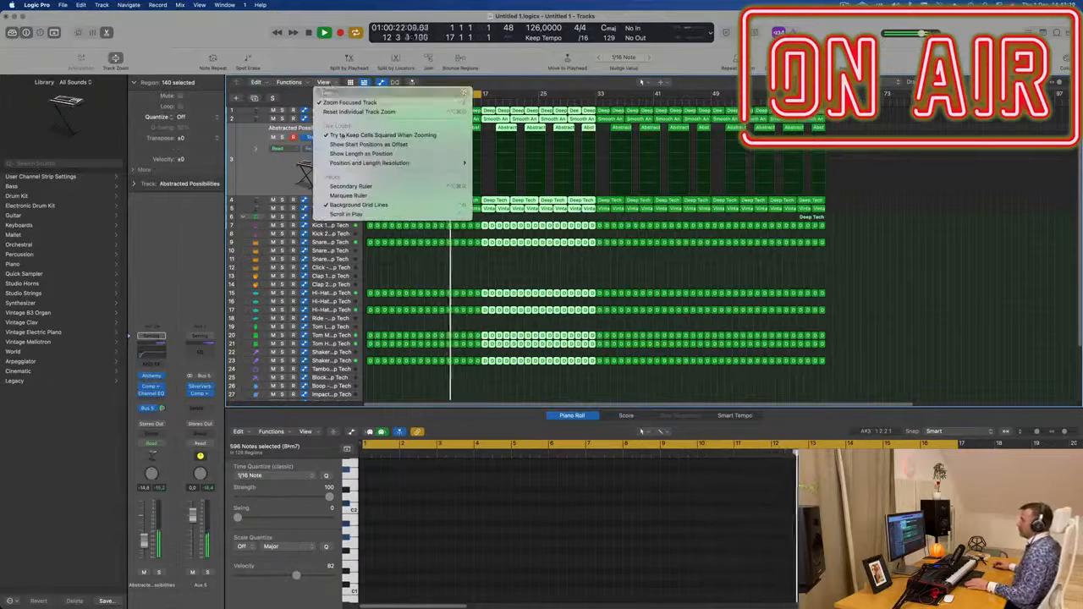
left_click(380, 190)
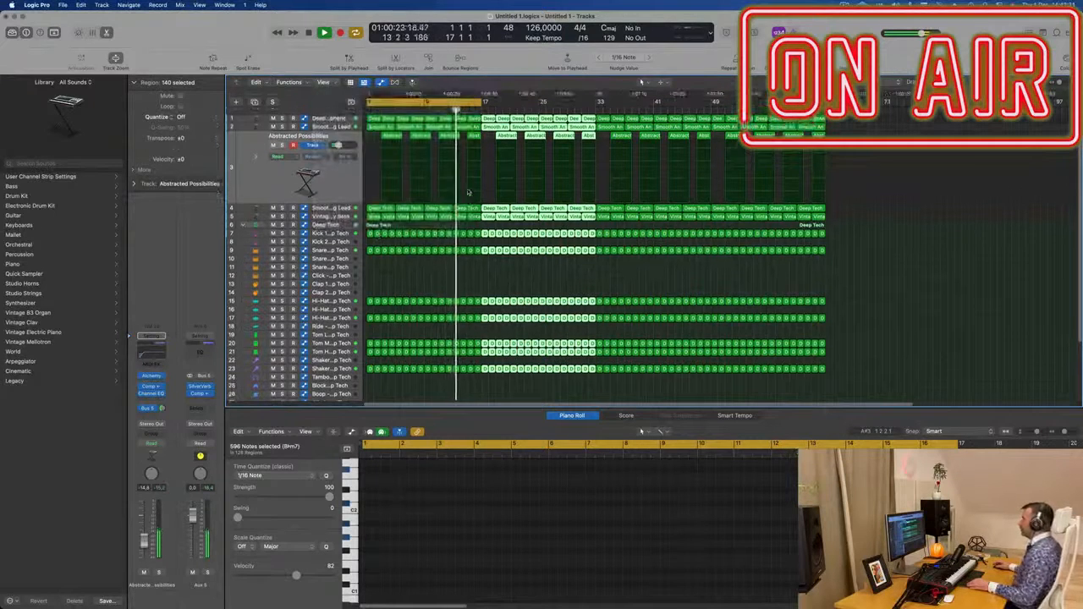
- Deselect the regions, stretch the cycle range from bar 1 to bar 65, and restart playback from the beginning
left_click(653, 280)
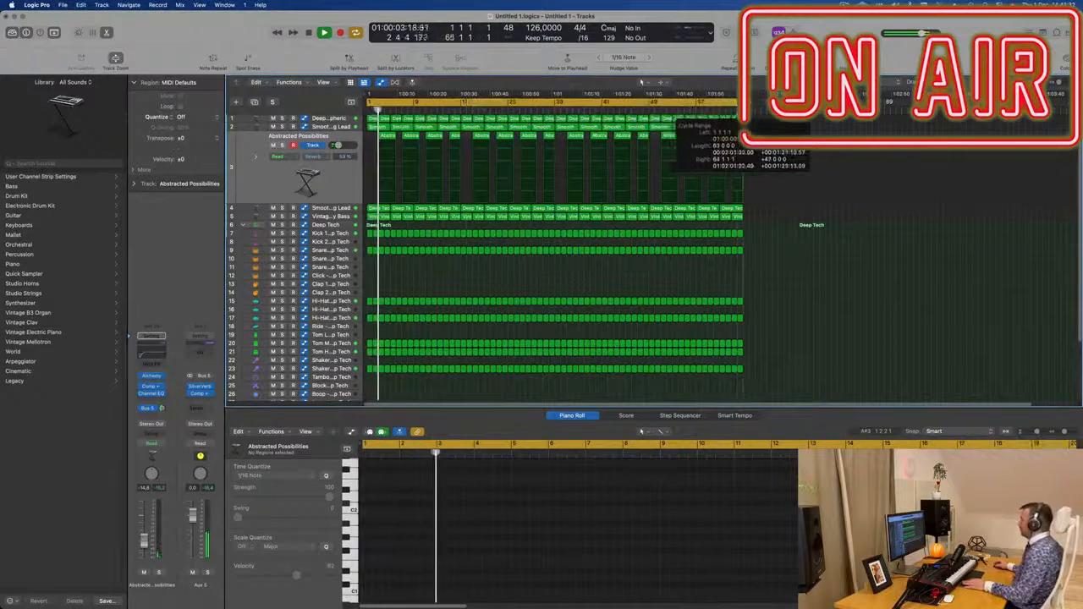
left_click(844, 6)
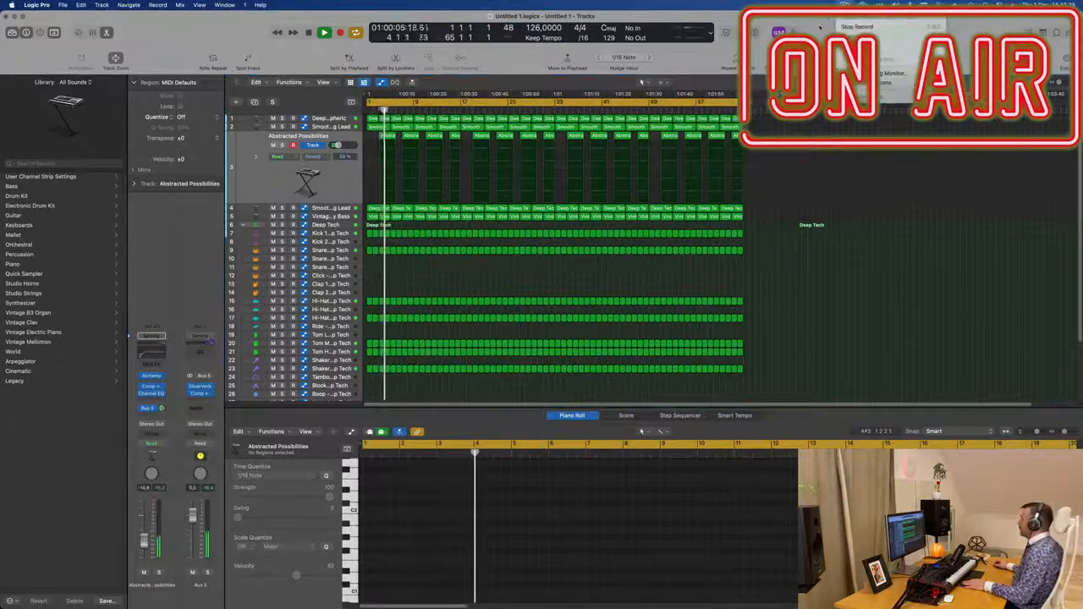
left_click(820, 27)
scroll(402, 113, "up", 2)
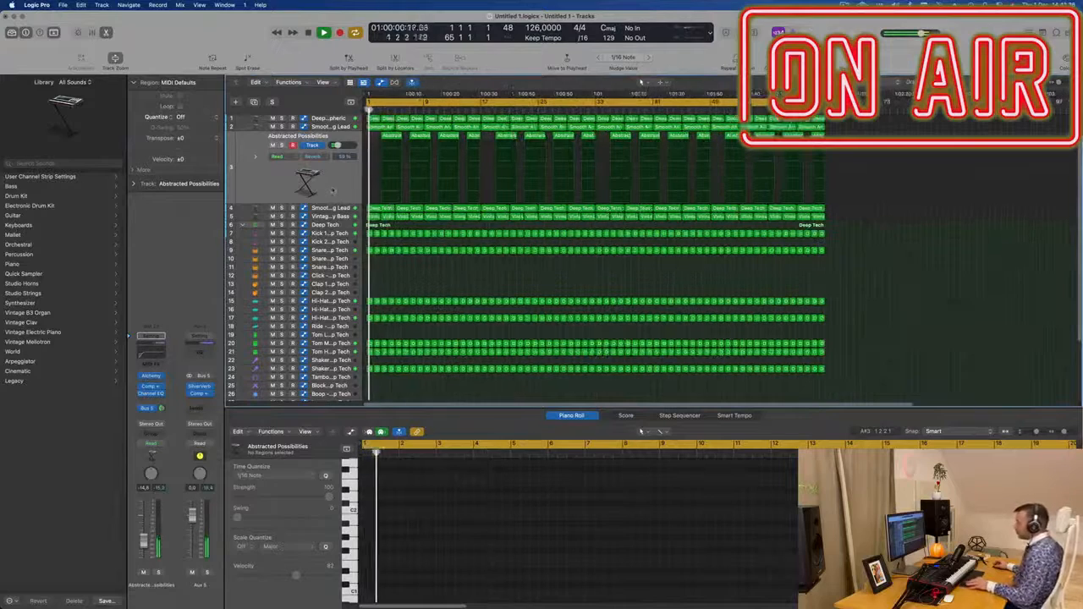
scroll(402, 113, "up", 1)
key("space")
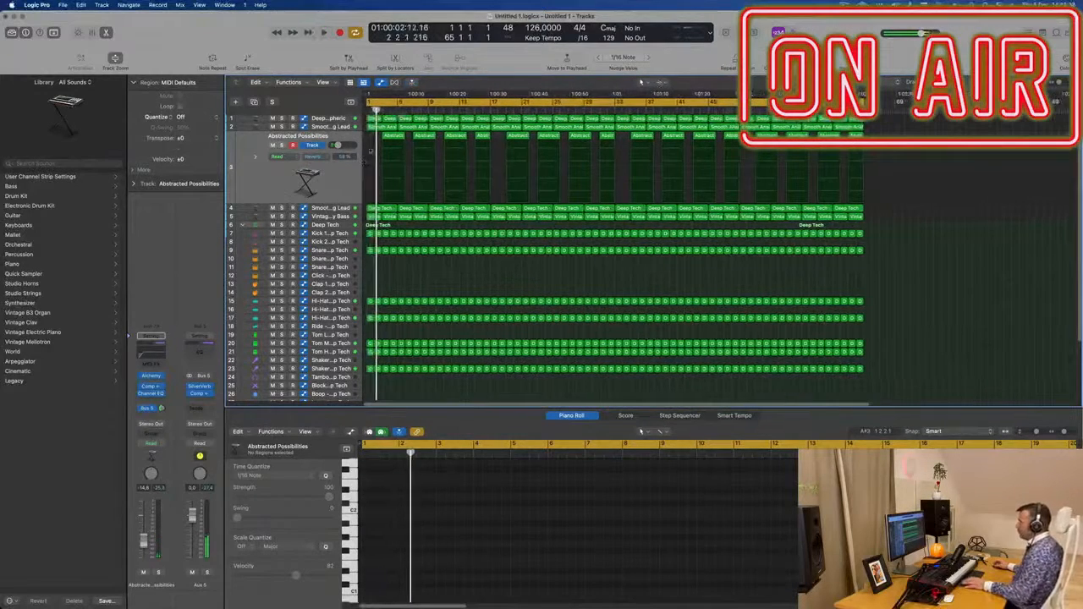
- Delete the first Smooth Analog Lead region at bar 1 and the first Abstracted Possibilities region at bar 3
left_click(384, 207)
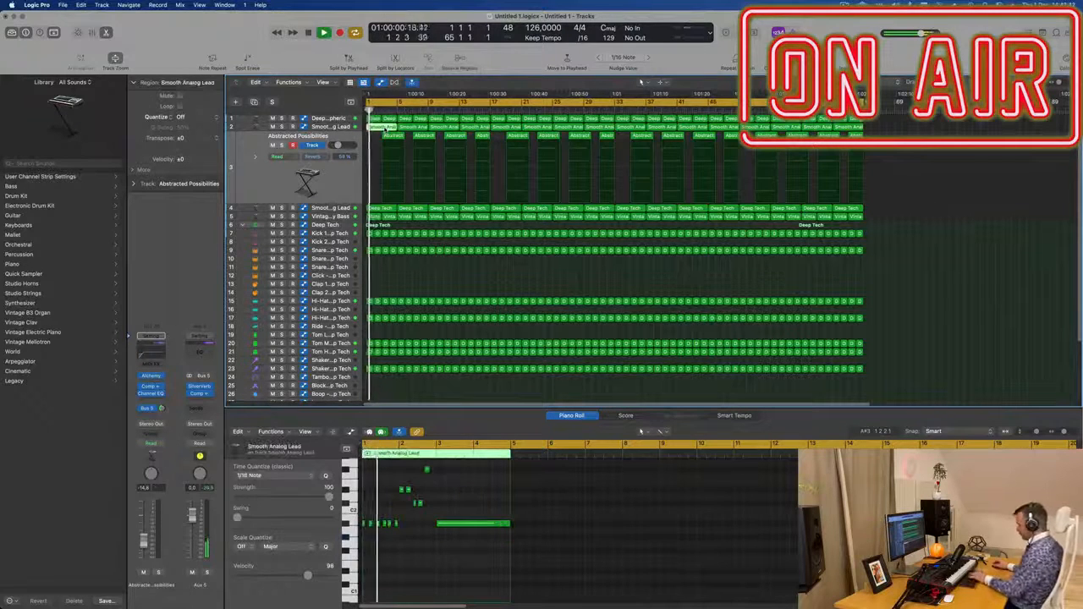
left_click(373, 150)
left_click(391, 136)
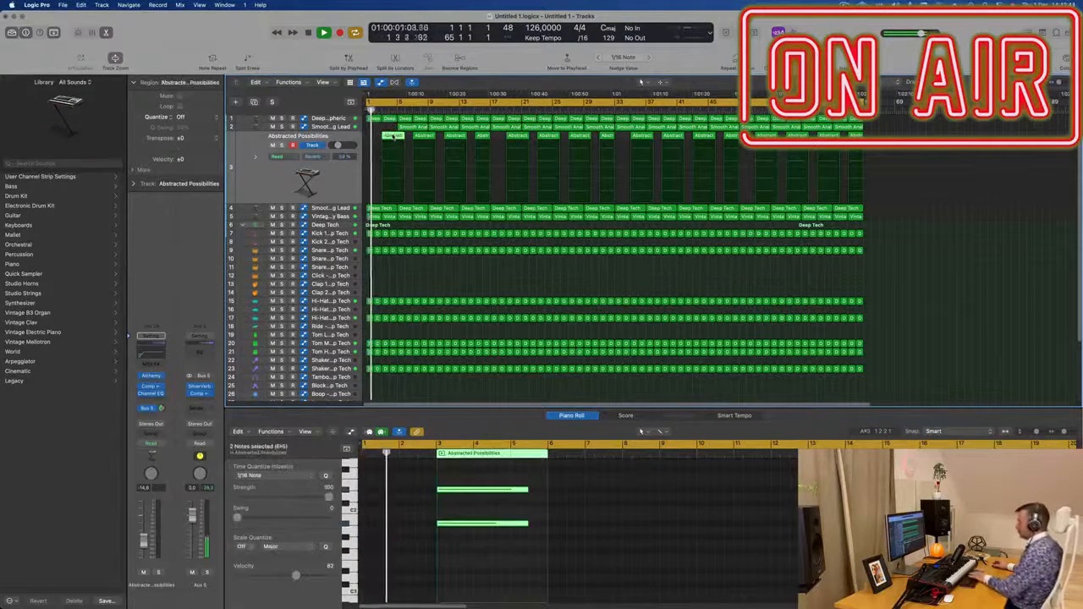
key("Delete")
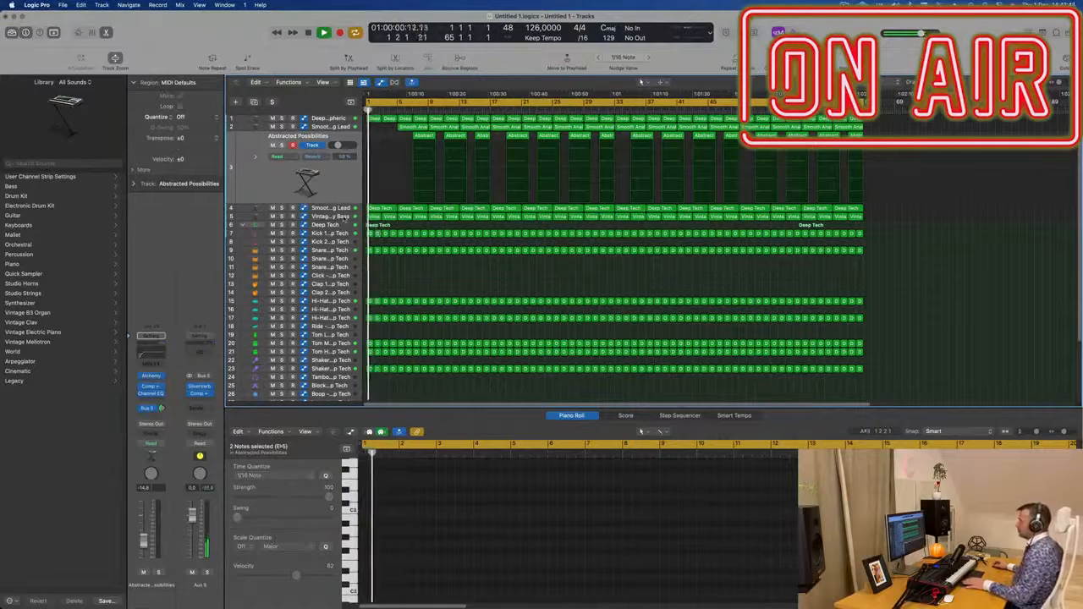
- Select the Vintage Brassy Bass track, toggle its solo on and off, and delete its regions from bar 1 up to bar 9
left_click(344, 217)
left_click(282, 162)
left_click(282, 162)
key("space")
key("space")
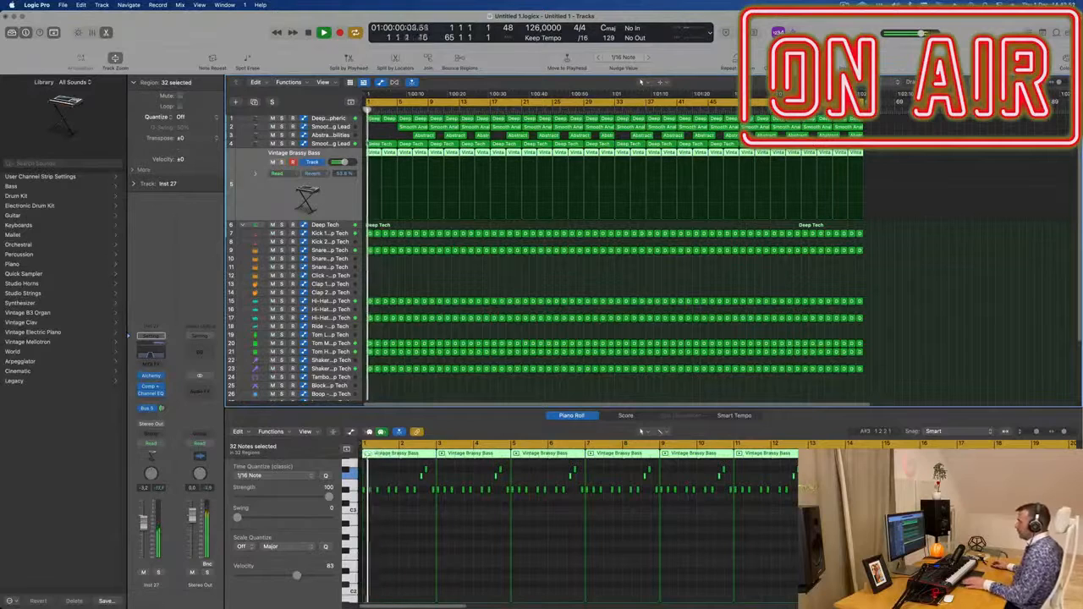
left_click(389, 130)
left_click_drag(373, 155, 432, 158)
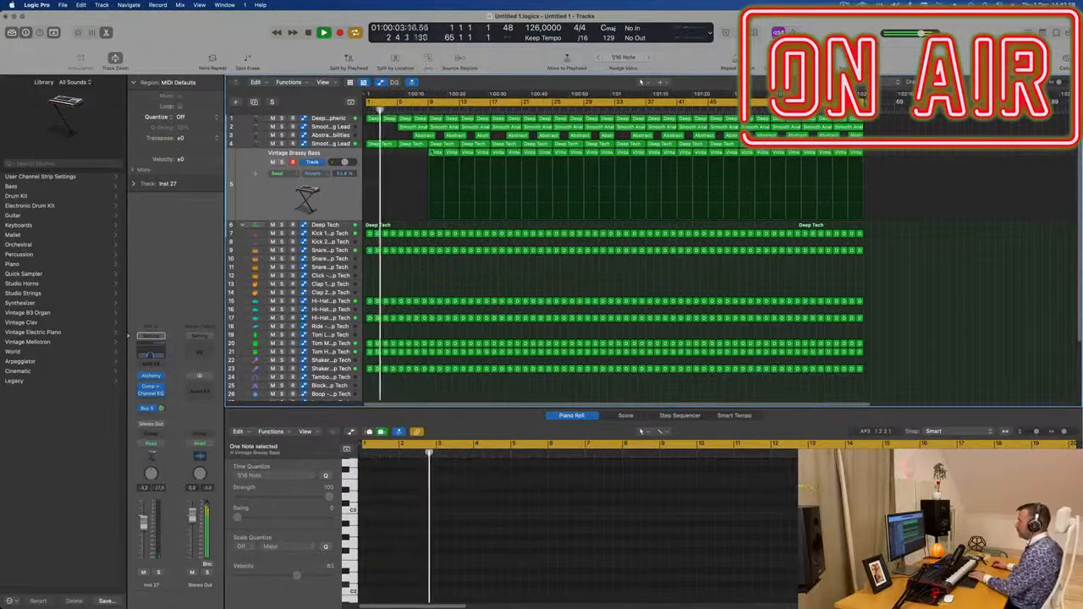
- Delete the Vintage Brassy Bass regions from bar 9 onward so the bass starts at bar 17
left_click_drag(437, 156, 433, 155)
left_click(468, 153)
key("Delete")
left_click(481, 153)
key("Delete")
key("super+Right")
key("super+Right")
key("super+Right")
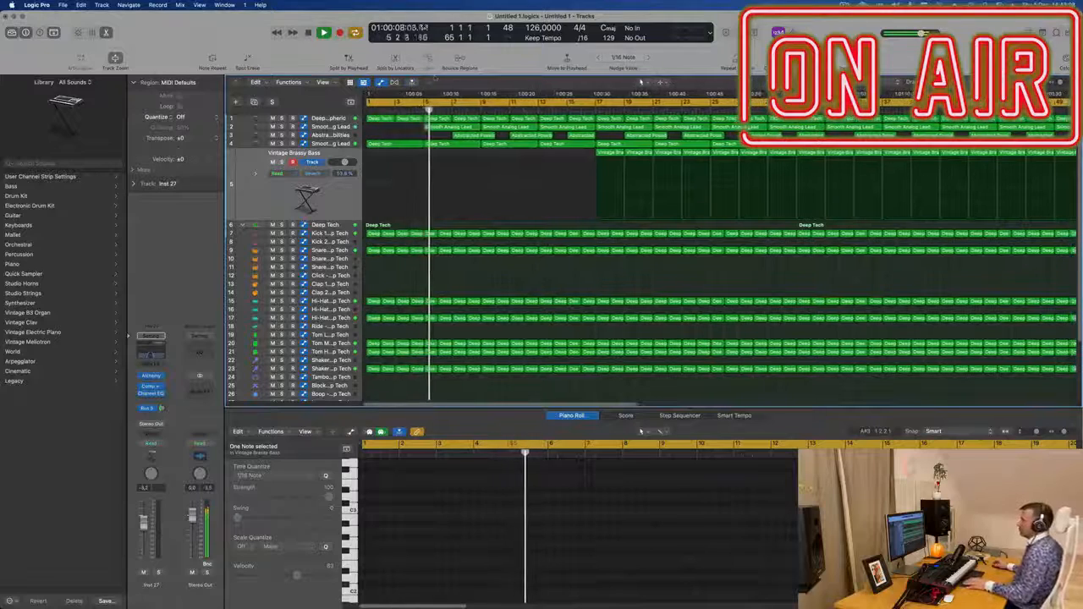
- Select the track 2 Smooth Analog Lead and delete its region at bar 5, restarting playback from bar 1
left_click(342, 128)
key("Return")
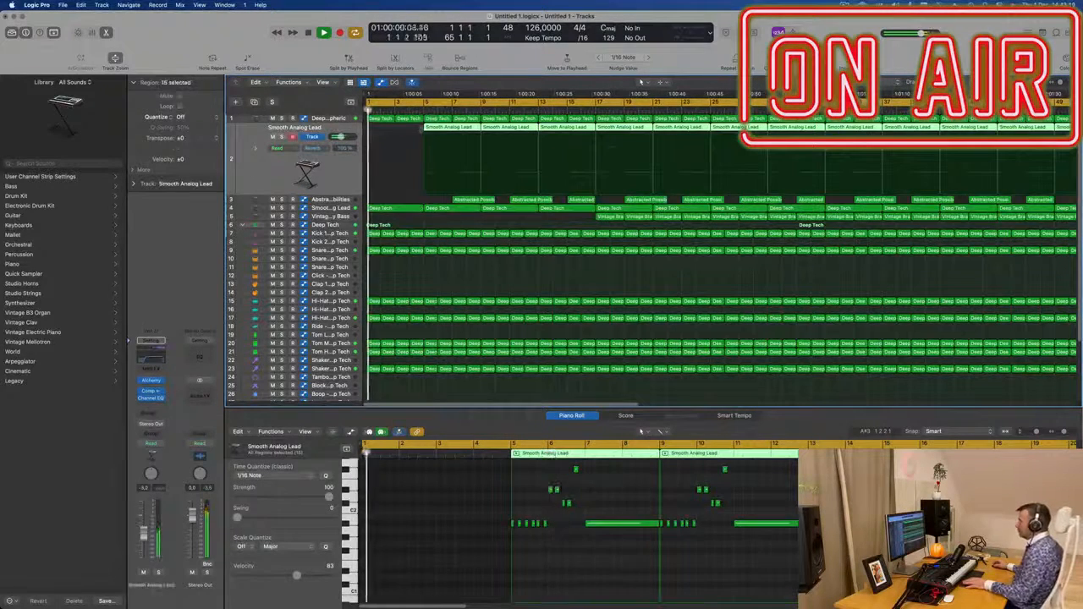
left_click(396, 147)
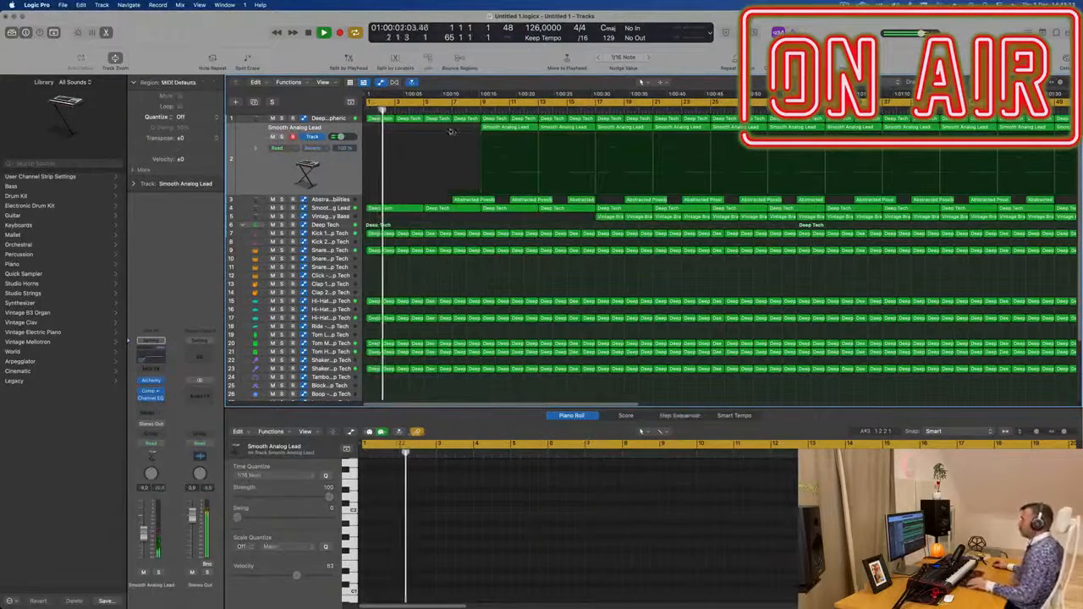
- Select the Tom High track of the Deep Tech kit and set its volume to -17.2 dB
left_click(322, 202)
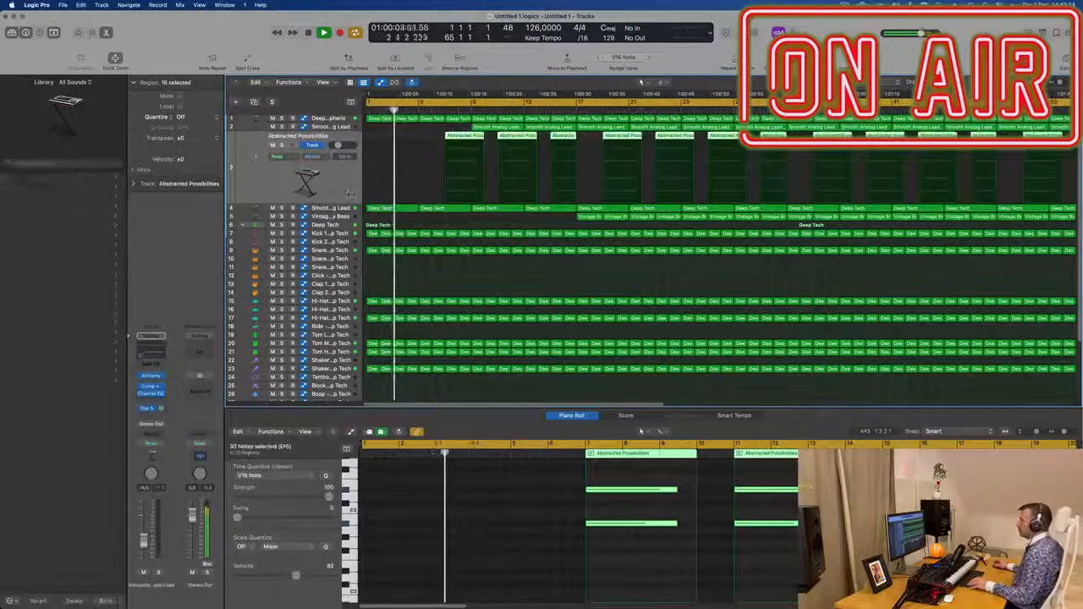
key("super+Left")
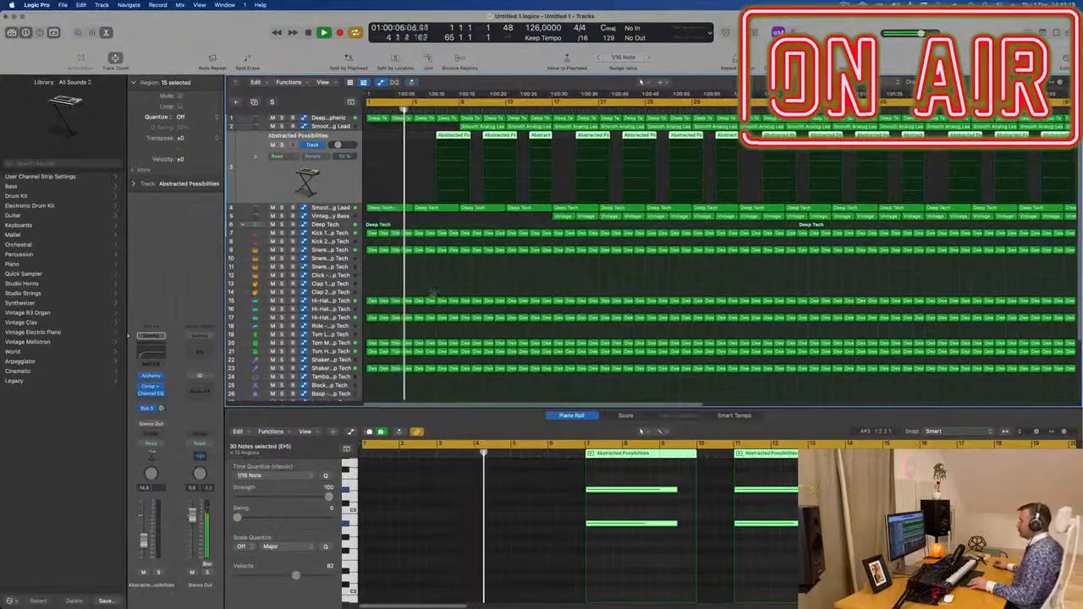
scroll(432, 293, "down", 1)
left_click(332, 341)
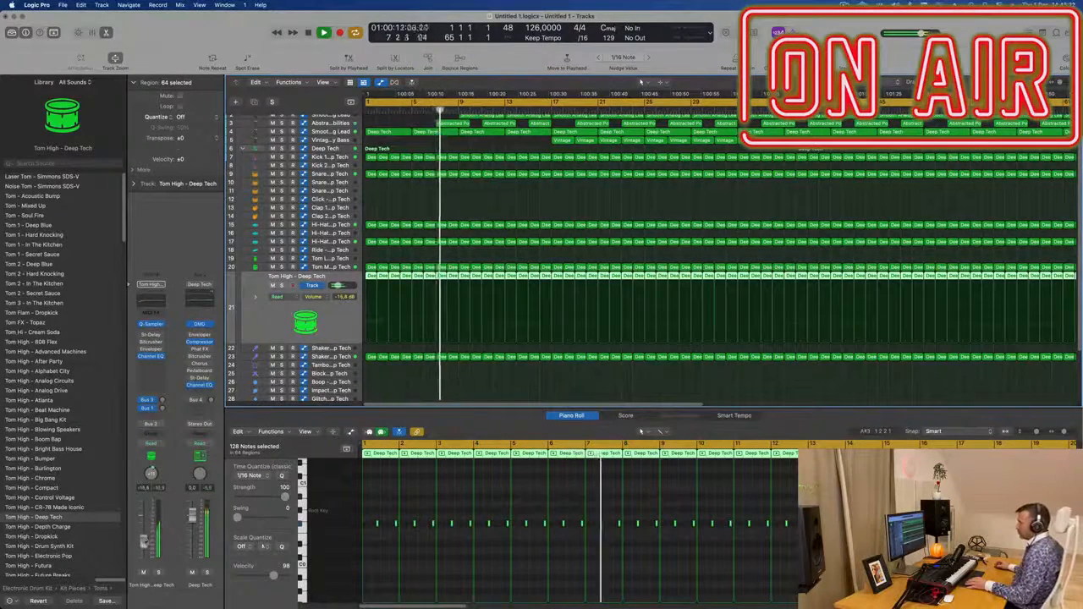
scroll(446, 173, "down", 5)
scroll(446, 174, "up", 1)
scroll(446, 174, "left", 1)
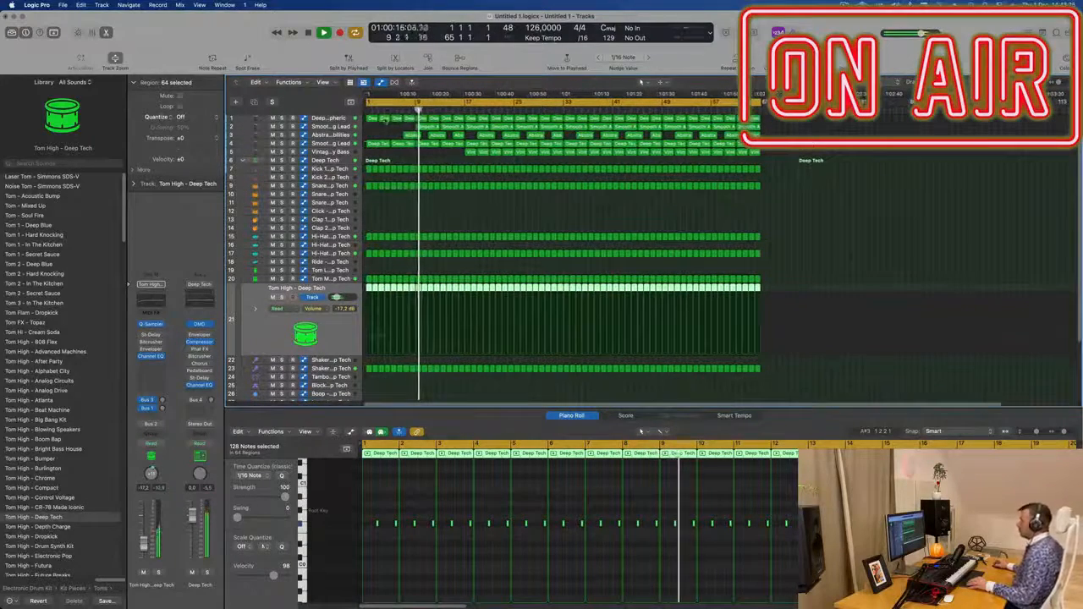
- Delete every Deep Tech percussion region below the kick between bars 9 and 13, leaving only the kick
scroll(476, 153, "up", 3)
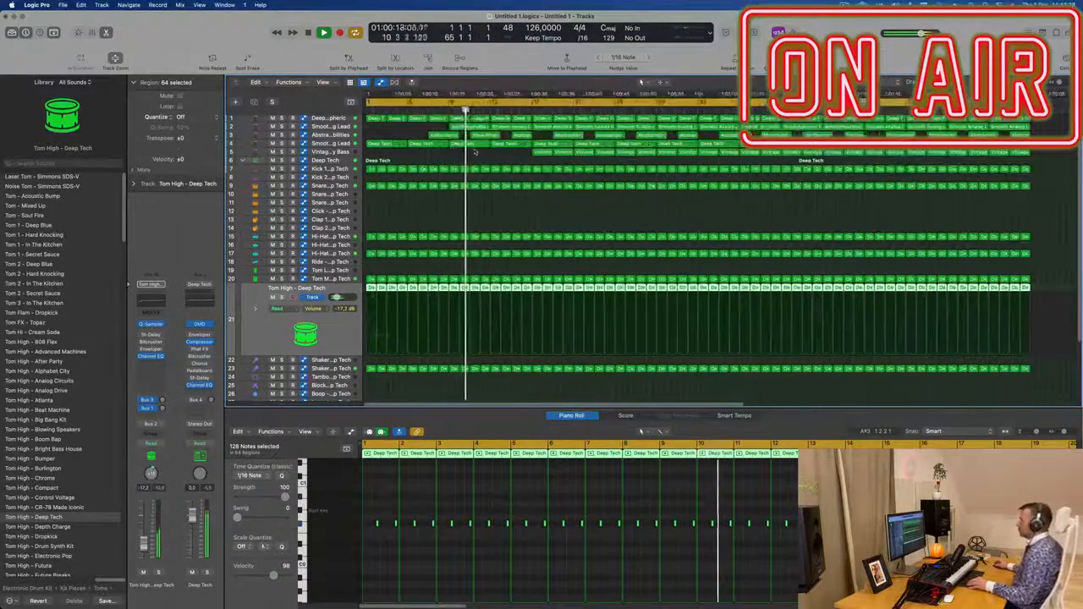
scroll(476, 153, "down", 2)
key("Return")
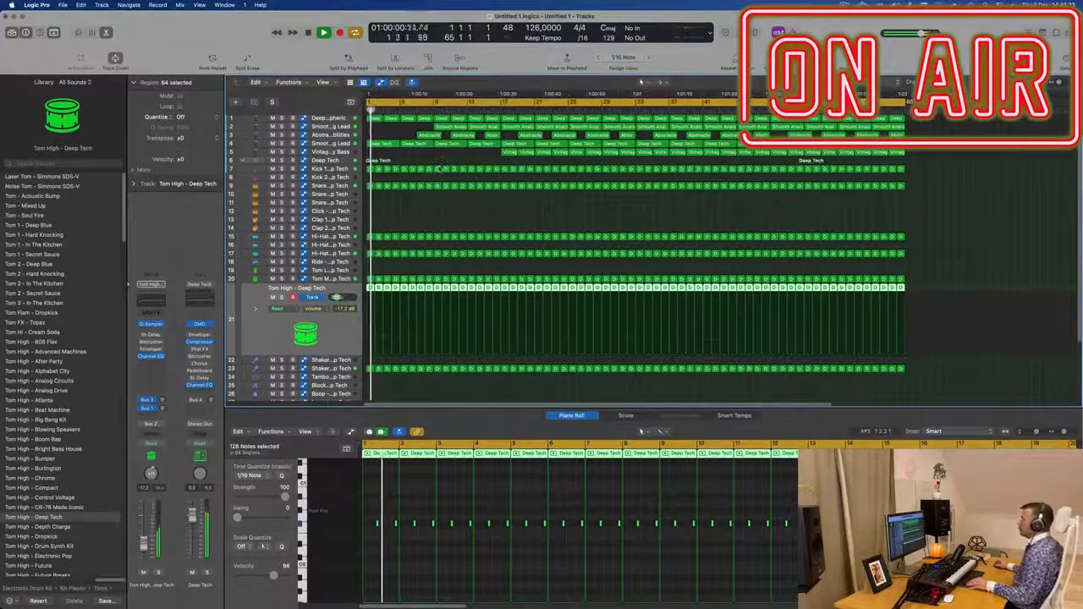
key("super+Up")
key("super+Up")
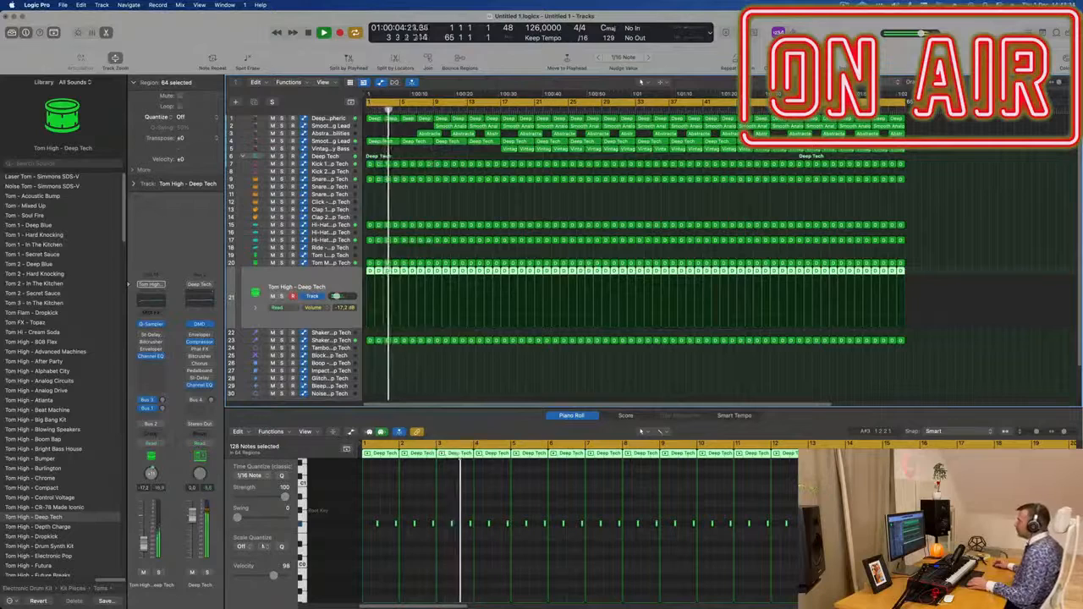
left_click_drag(437, 175, 464, 370)
key("Delete")
- Replay from around bar 8 and delete the track 2 Smooth Analog Lead regions between bars 9 and 17
scroll(449, 361, "up", 3)
scroll(449, 360, "up", 3)
scroll(472, 208, "up", 2)
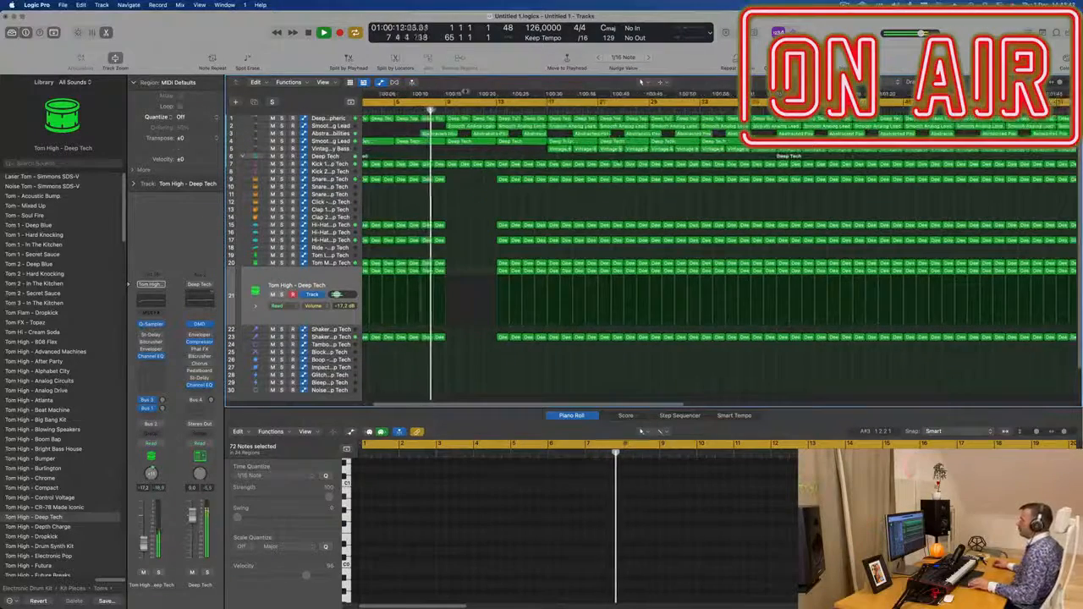
left_click(330, 141)
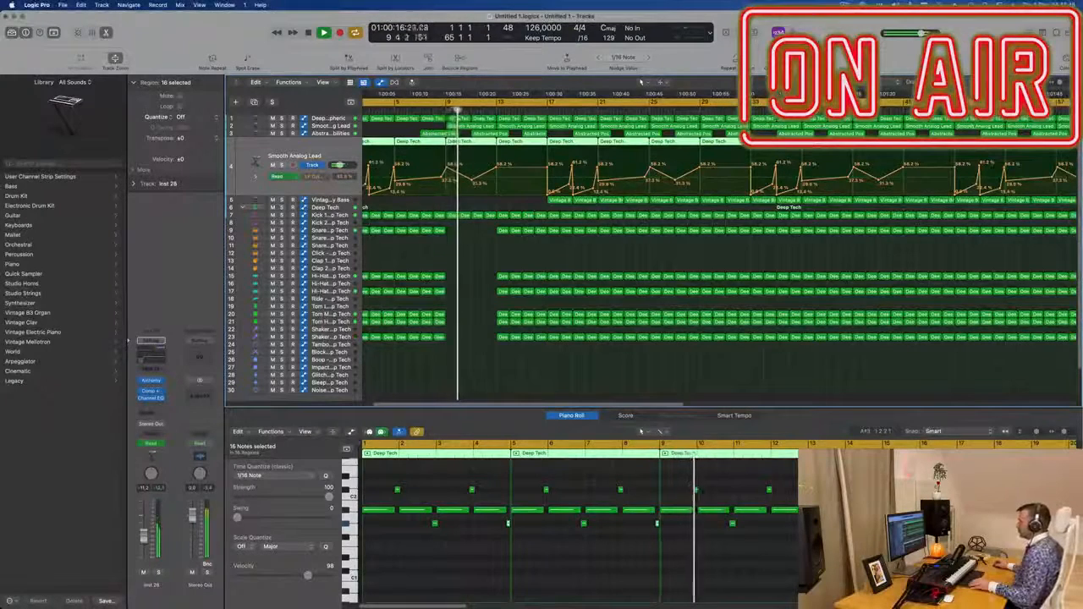
left_click(434, 110)
left_click(484, 126)
left_click(512, 133)
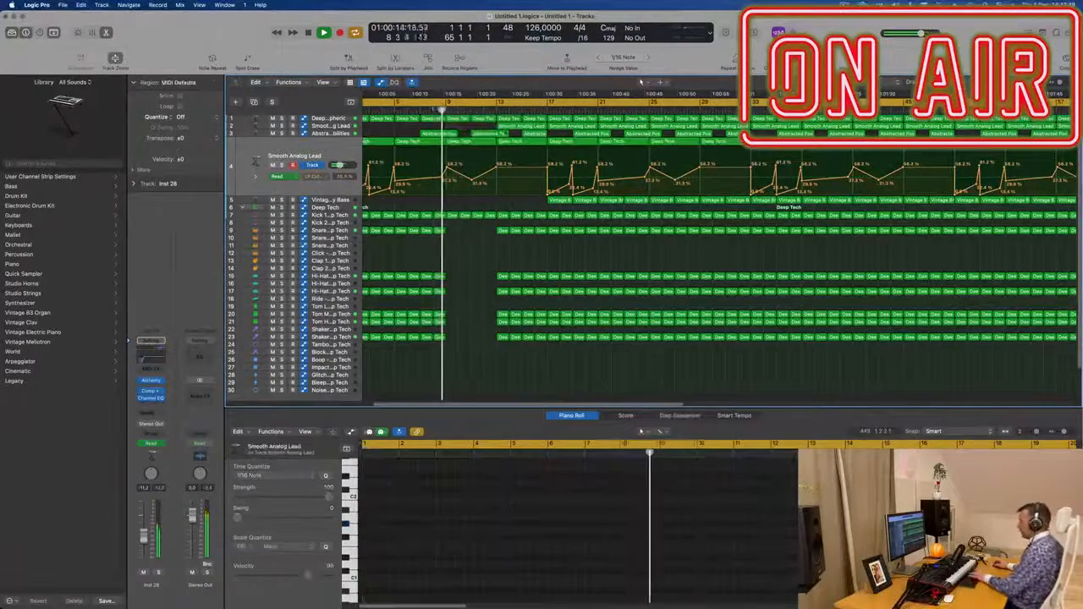
- Delete the Abstracted Possibilities region that starts at bar 11
scroll(439, 147, "down", 4)
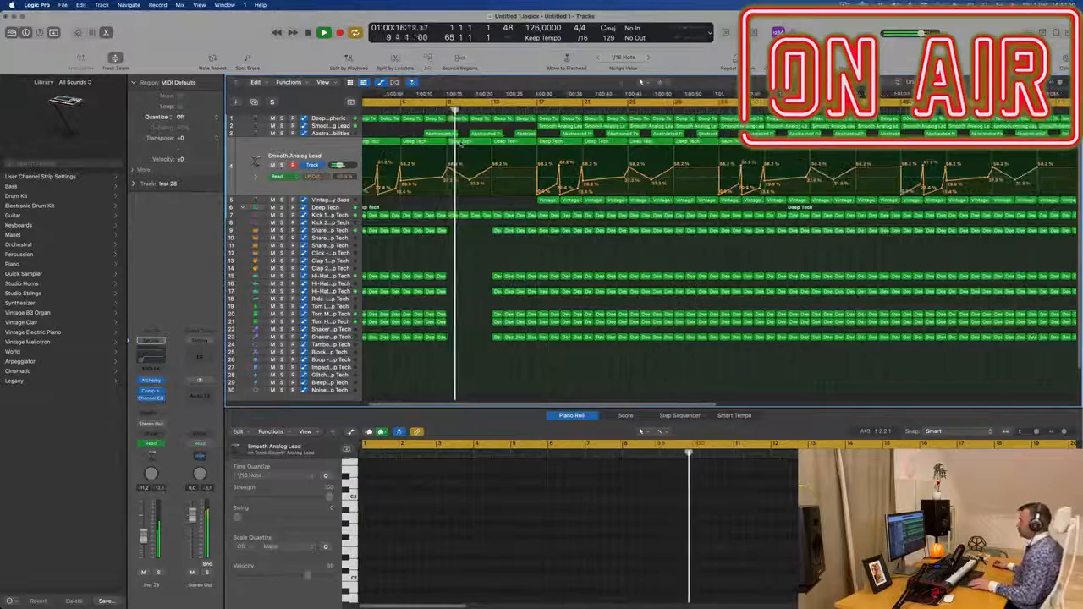
scroll(439, 147, "down", 4)
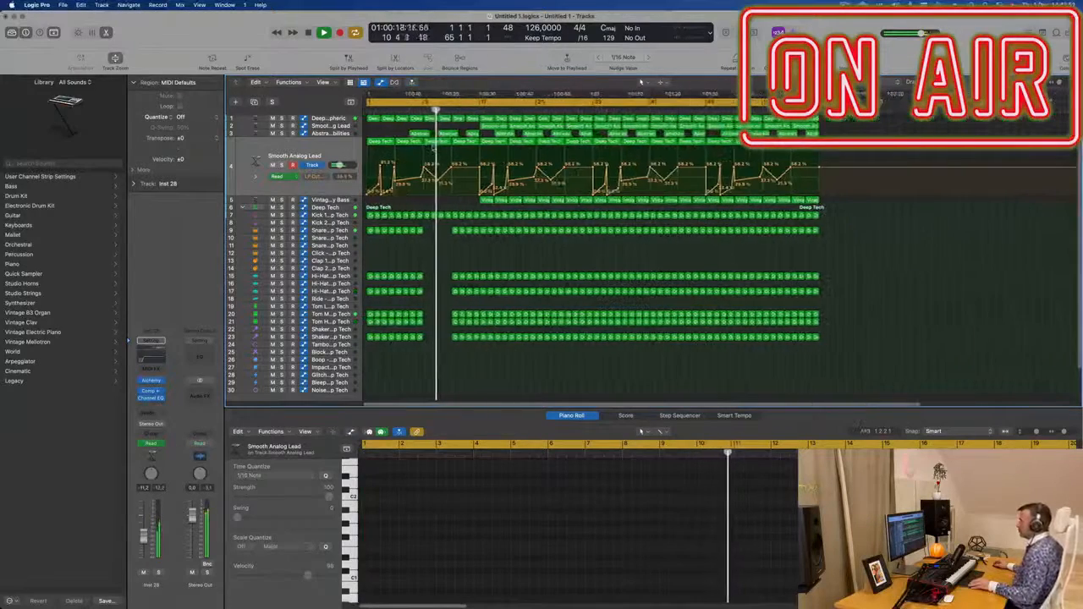
scroll(431, 147, "up", 3)
left_click(457, 134)
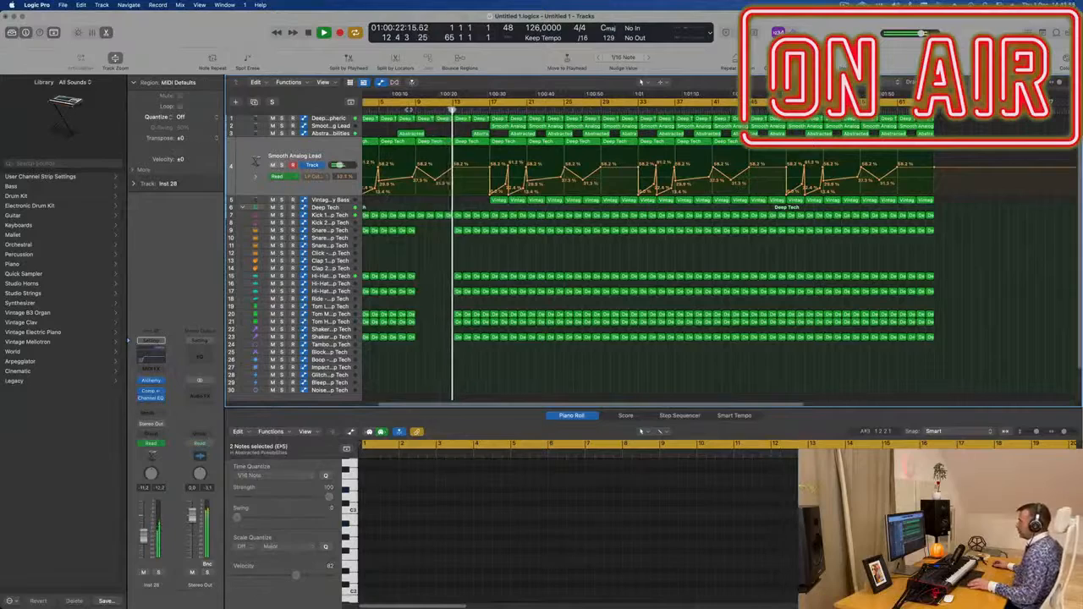
- Play back from around bar 8 and review the kick-only break and the return of the percussion at bar 13
left_click(409, 110)
scroll(421, 292, "up", 3)
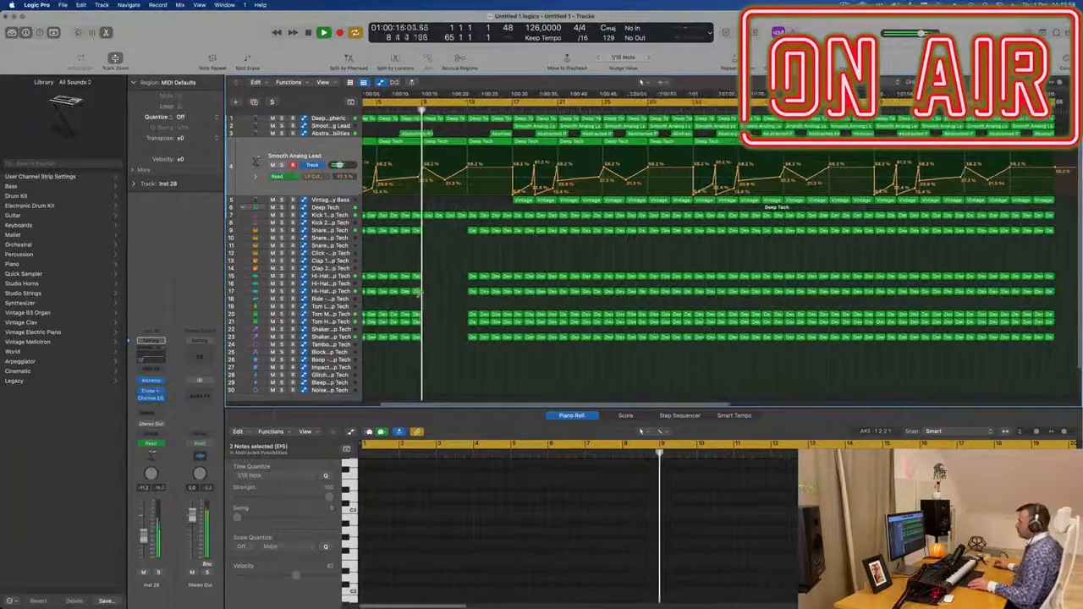
scroll(429, 306, "up", 3)
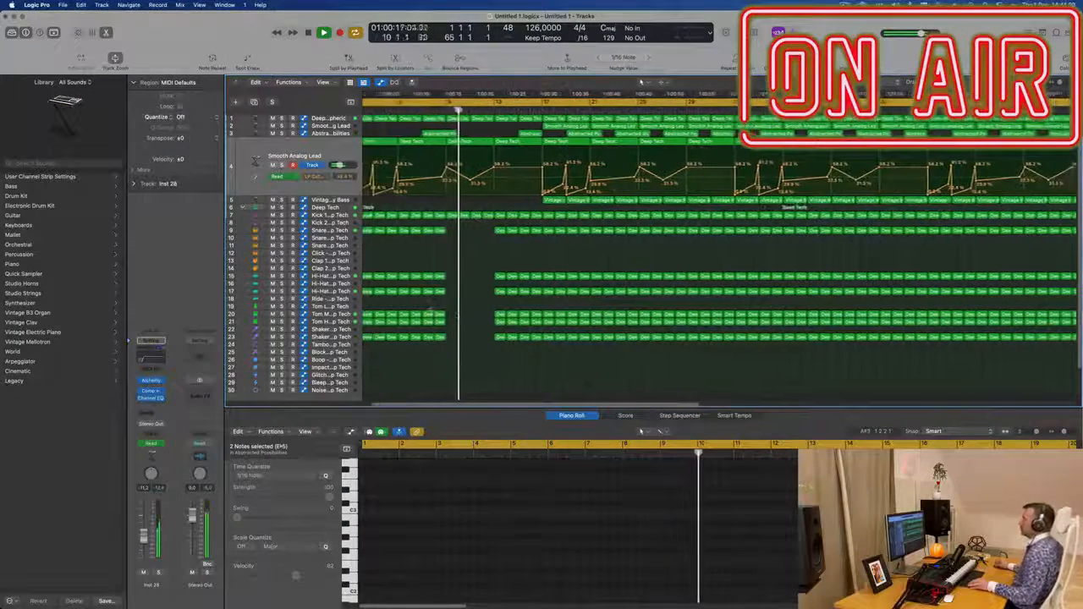
scroll(429, 314, "down", 3)
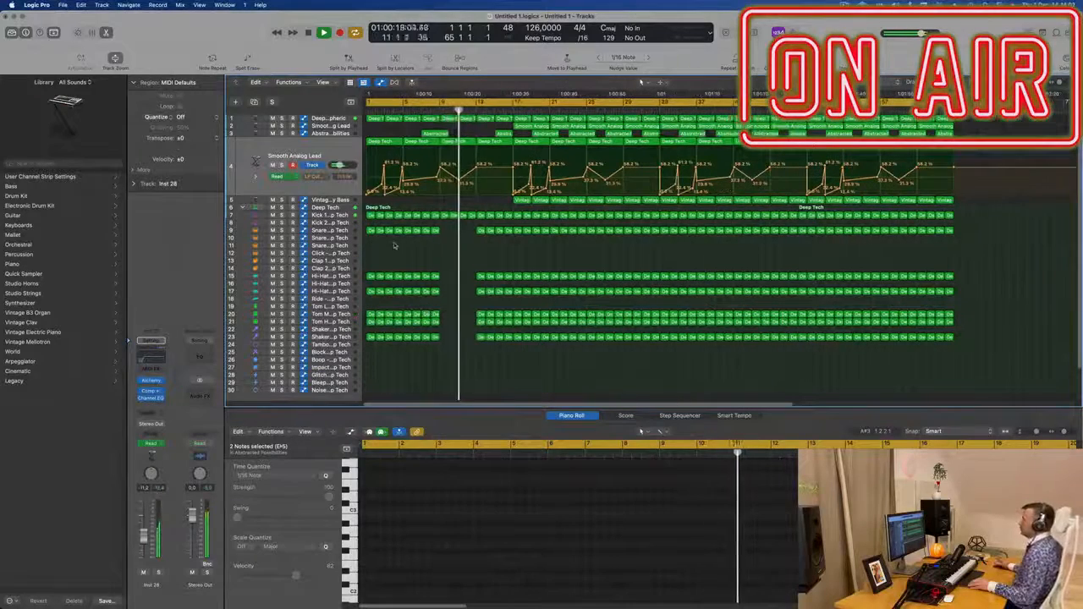
scroll(406, 245, "down", 2)
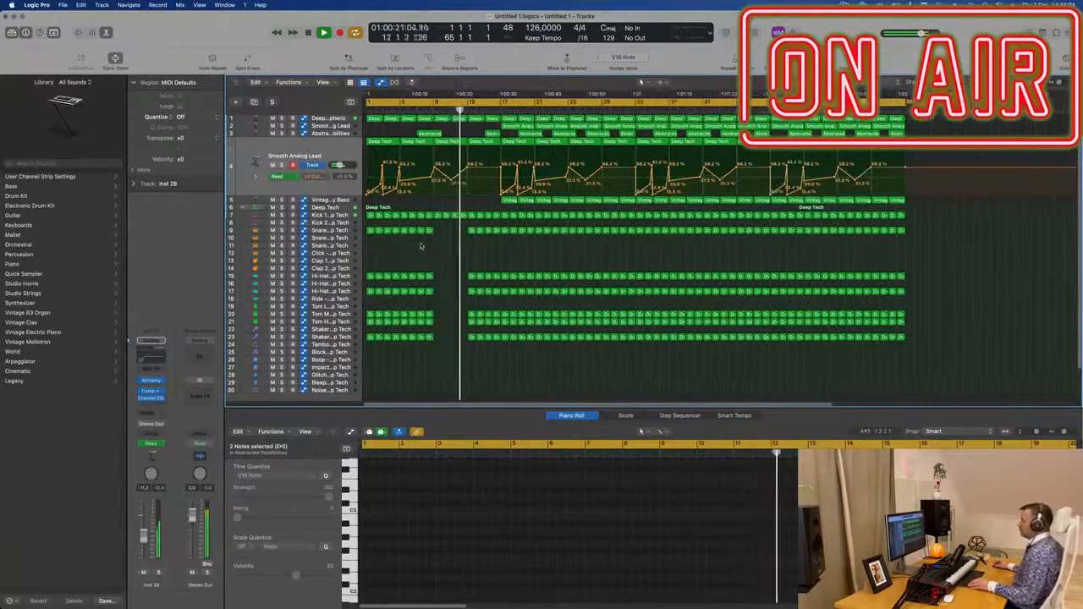
scroll(465, 257, "up", 3)
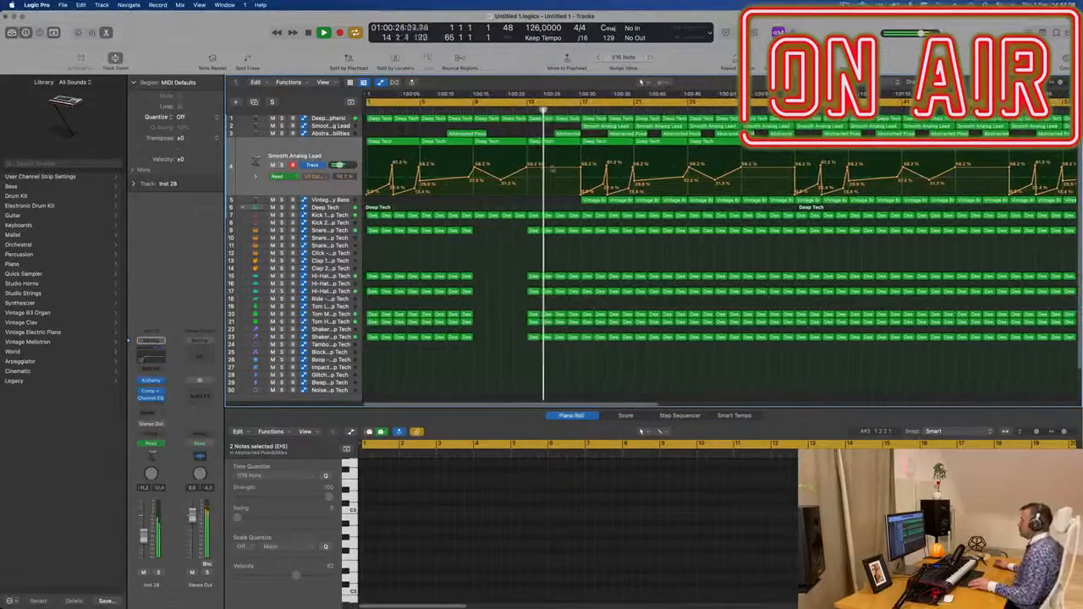
scroll(555, 168, "down", 2)
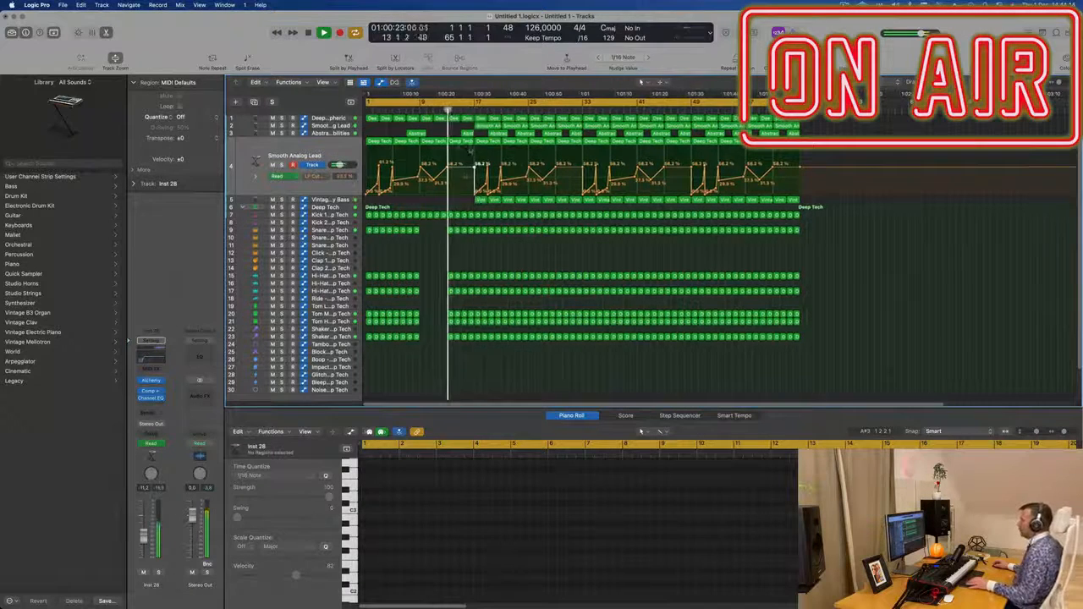
scroll(462, 207, "up", 2)
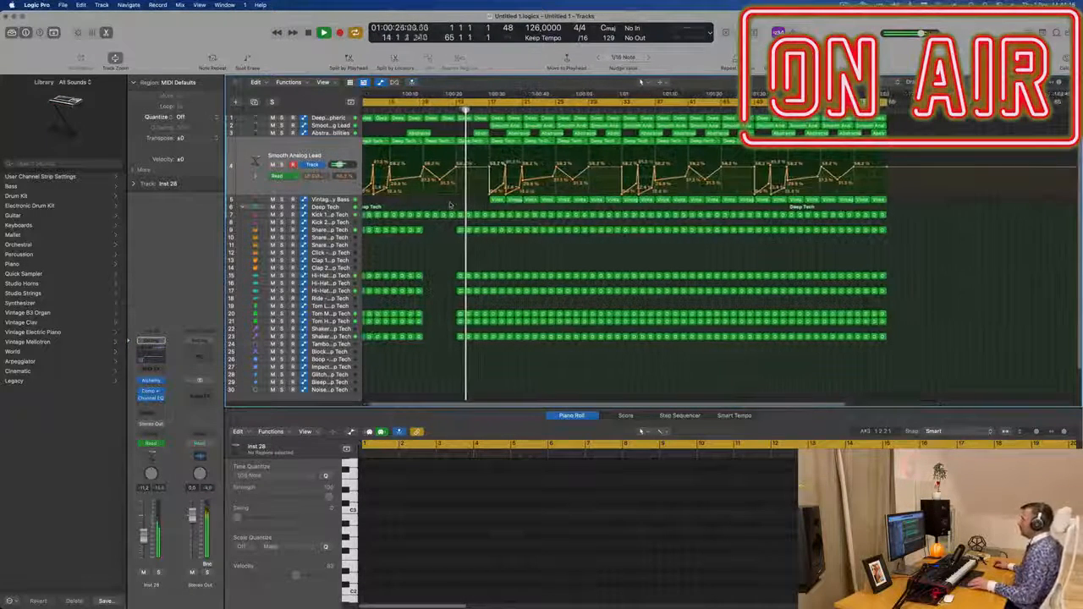
scroll(450, 205, "up", 2)
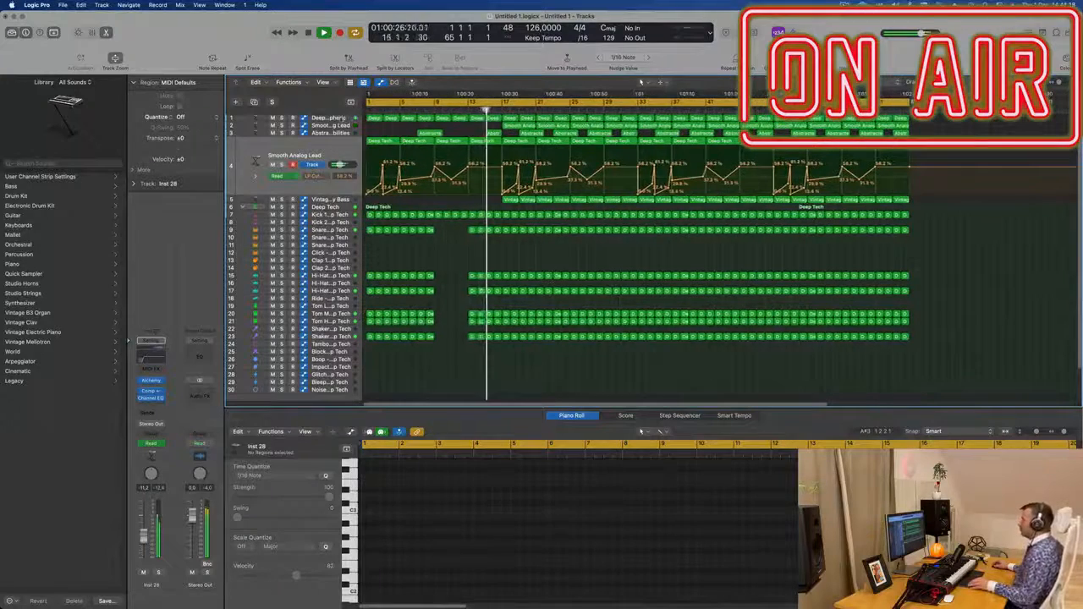
- Delete the track 2 Smooth Analog Lead regions at bars 17 and 21 and the Abstracted Possibilities region at bar 19
left_click(342, 119)
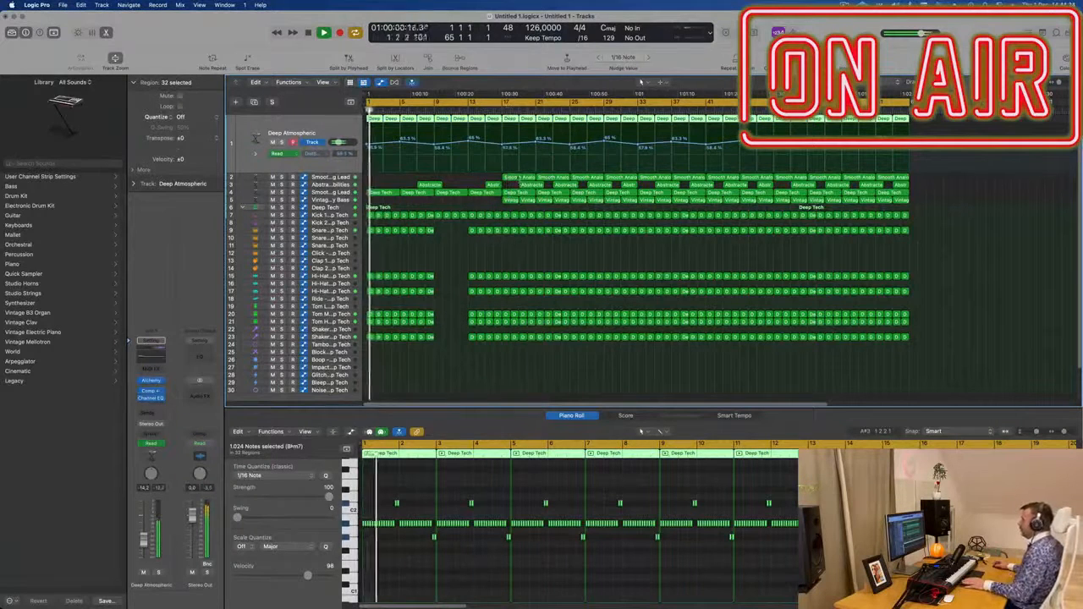
left_click(514, 177)
key("Delete")
key("Delete")
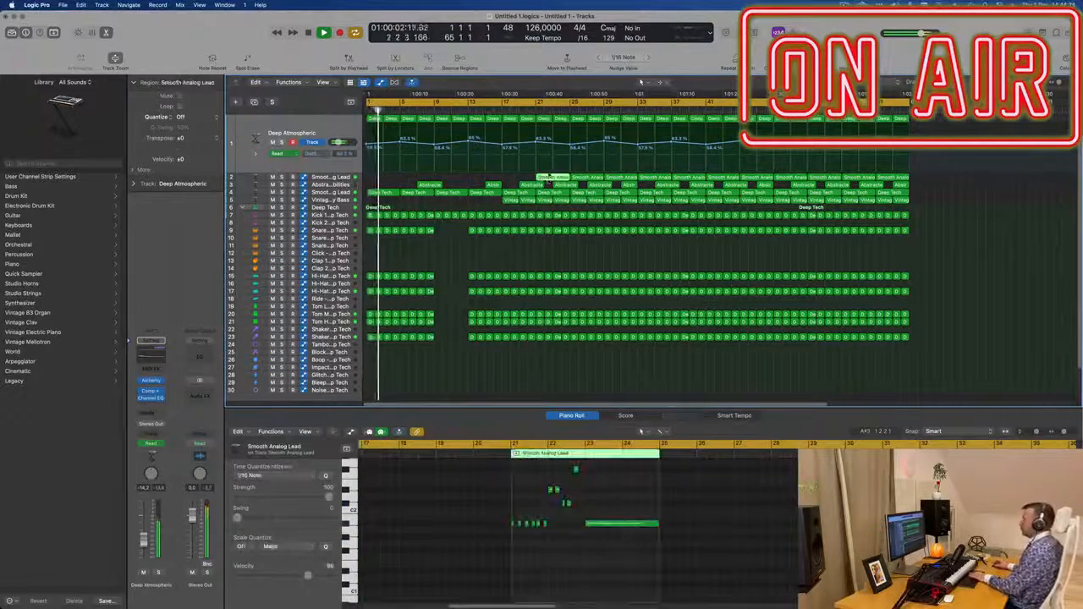
left_click(530, 184)
key("Delete")
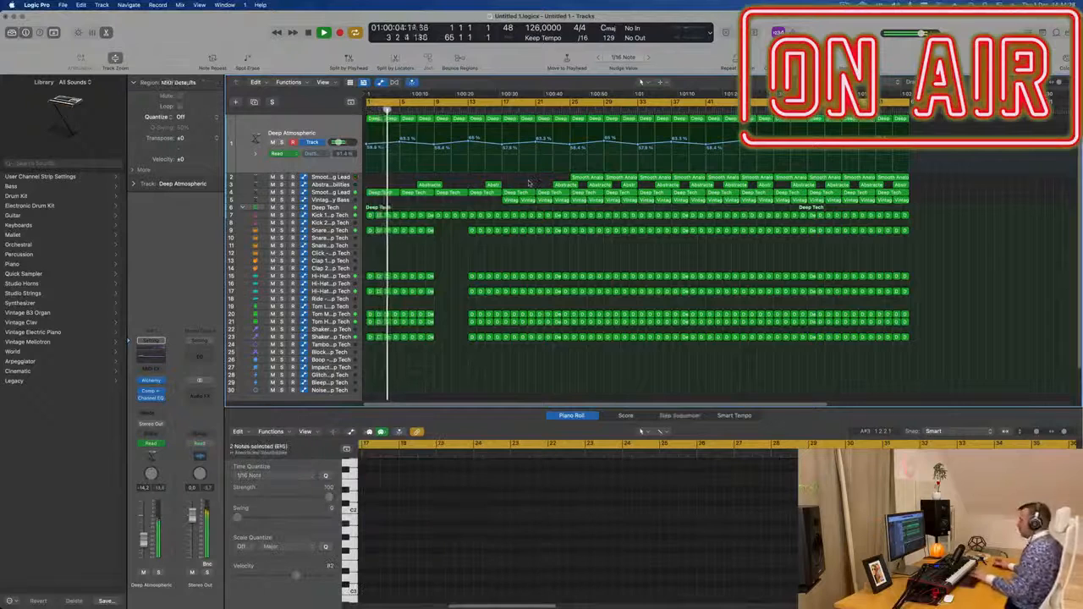